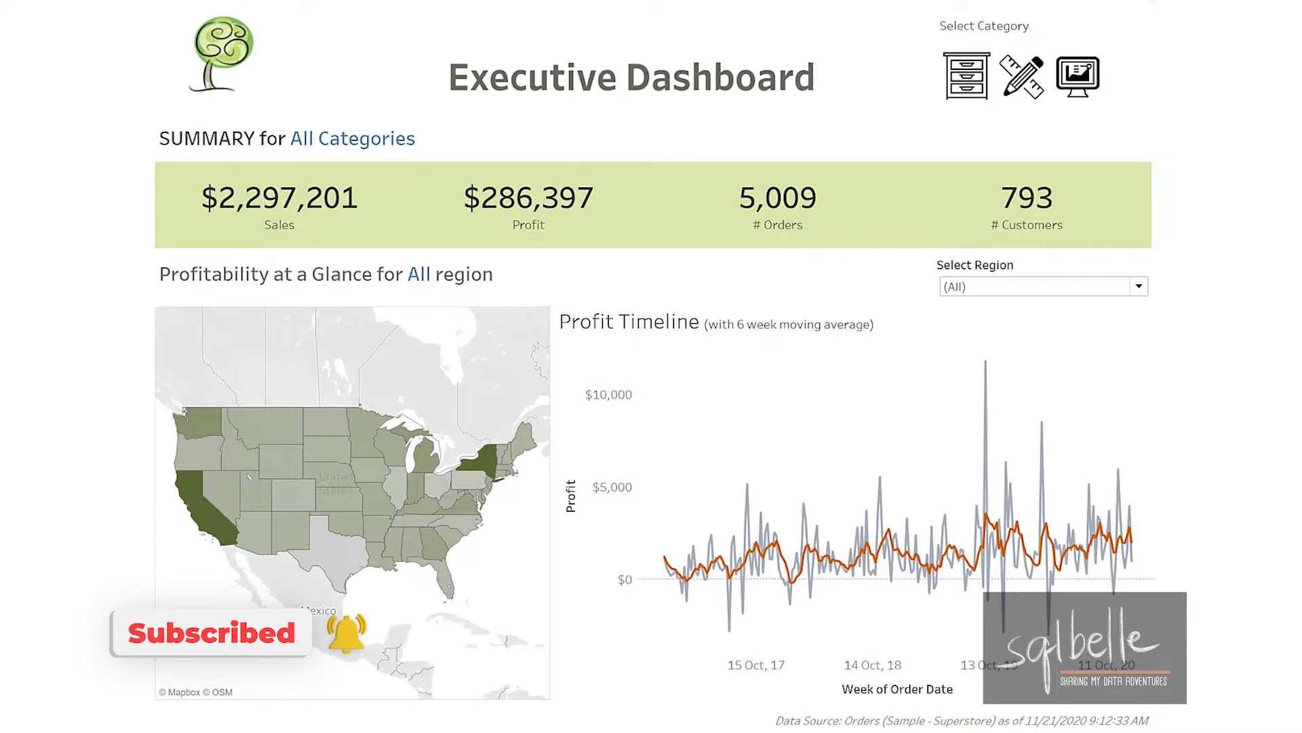
Examine the finished Executive Dashboard's layout by section: header, summary band, region selector row, map and timeline row, and footer.
mouse_move(139, 8)
left_mouse_down()
mouse_move(178, 108)
mouse_move(1161, 112)
left_mouse_up()
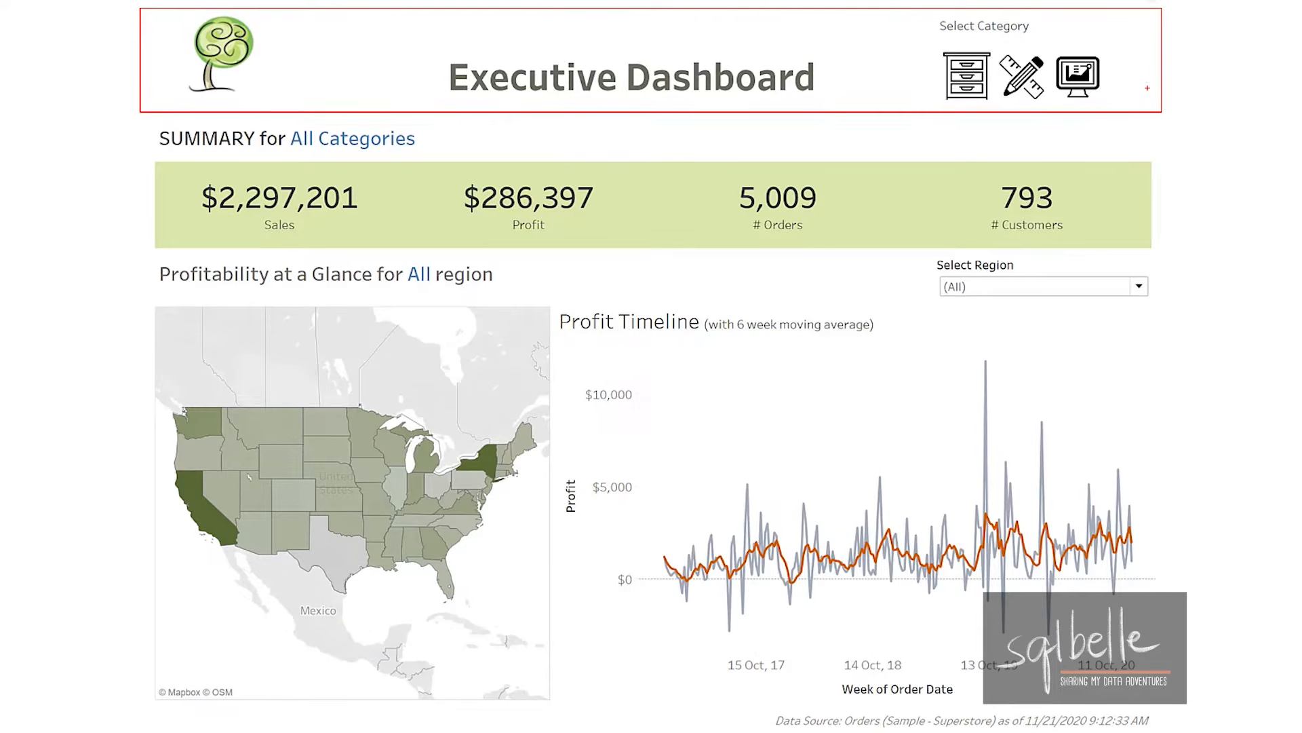
mouse_move(173, 8)
left_mouse_down()
mouse_move(174, 77)
mouse_move(337, 98)
left_mouse_up()
mouse_move(400, 3)
left_mouse_down()
mouse_move(699, 107)
mouse_move(846, 100)
left_mouse_up()
mouse_move(895, 6)
left_mouse_down()
mouse_move(952, 106)
mouse_move(1156, 108)
left_mouse_up()
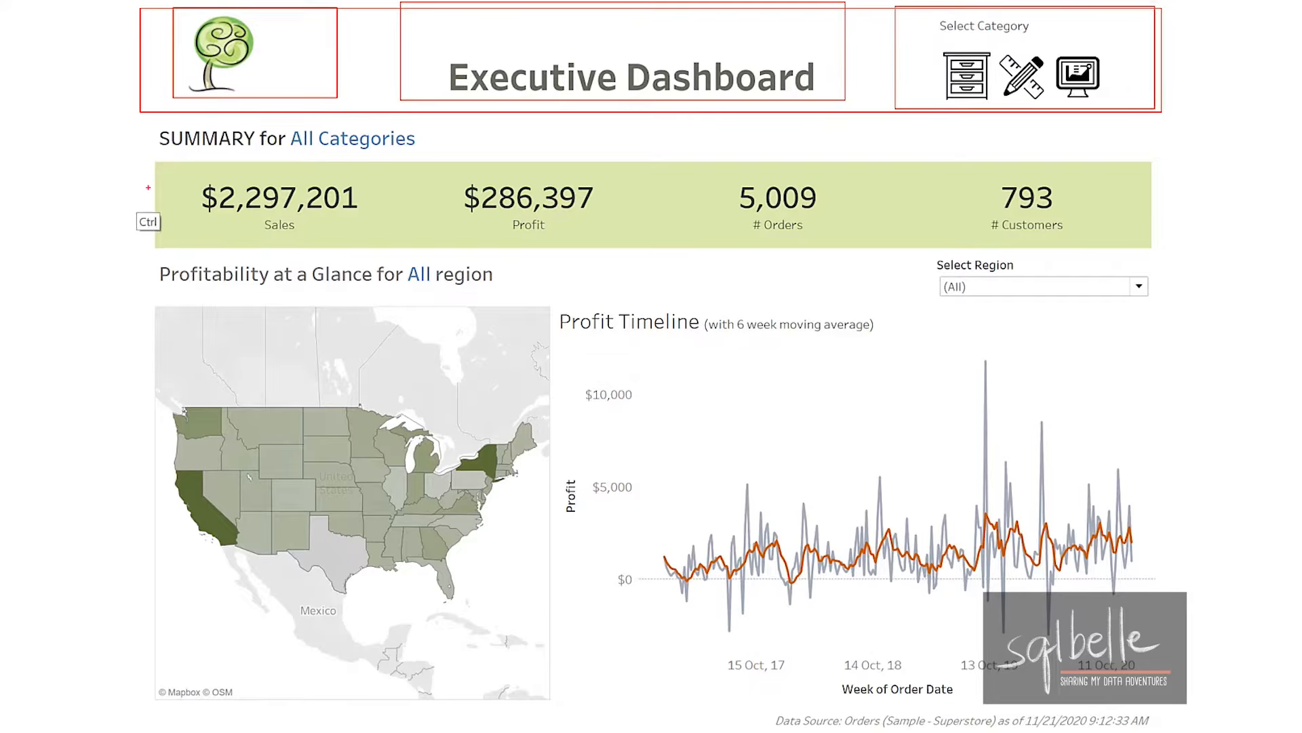
mouse_move(123, 126)
left_mouse_down()
mouse_move(237, 230)
mouse_move(742, 254)
mouse_move(1187, 243)
left_mouse_up()
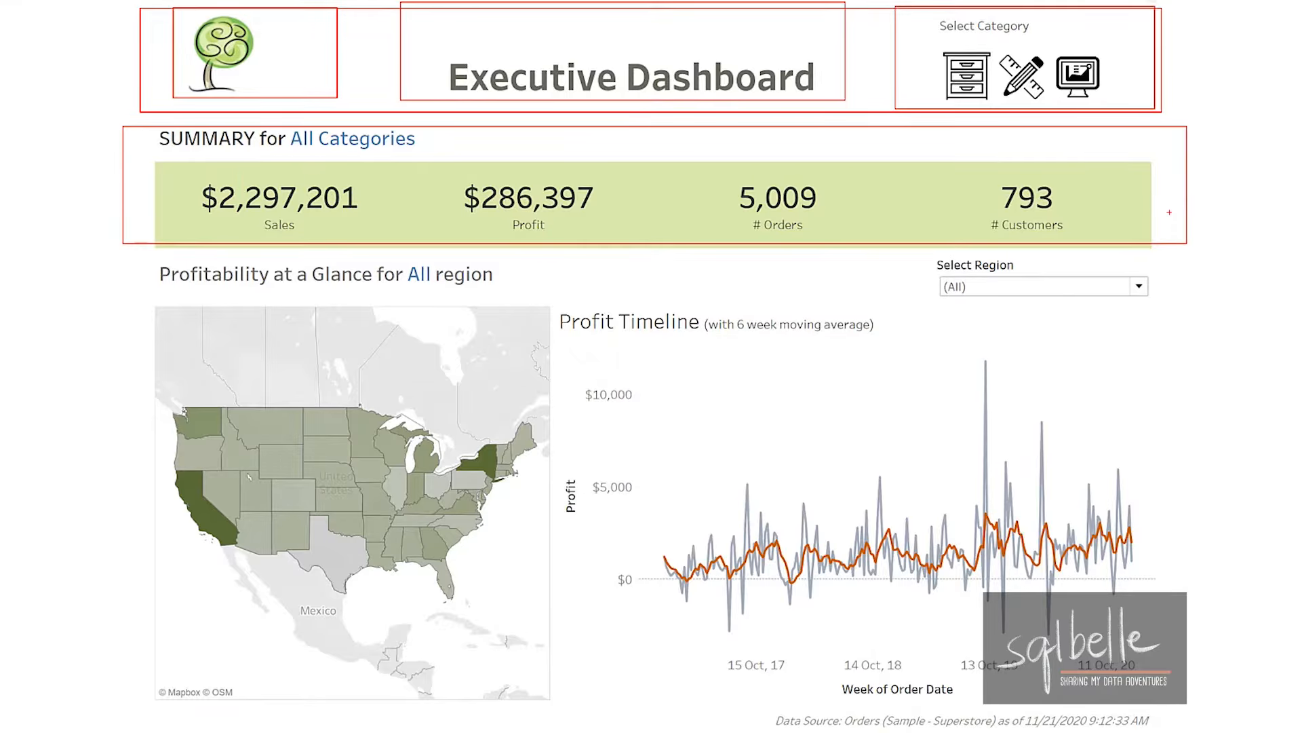
mouse_move(135, 254)
left_mouse_down()
mouse_move(204, 298)
mouse_move(1199, 305)
left_mouse_up()
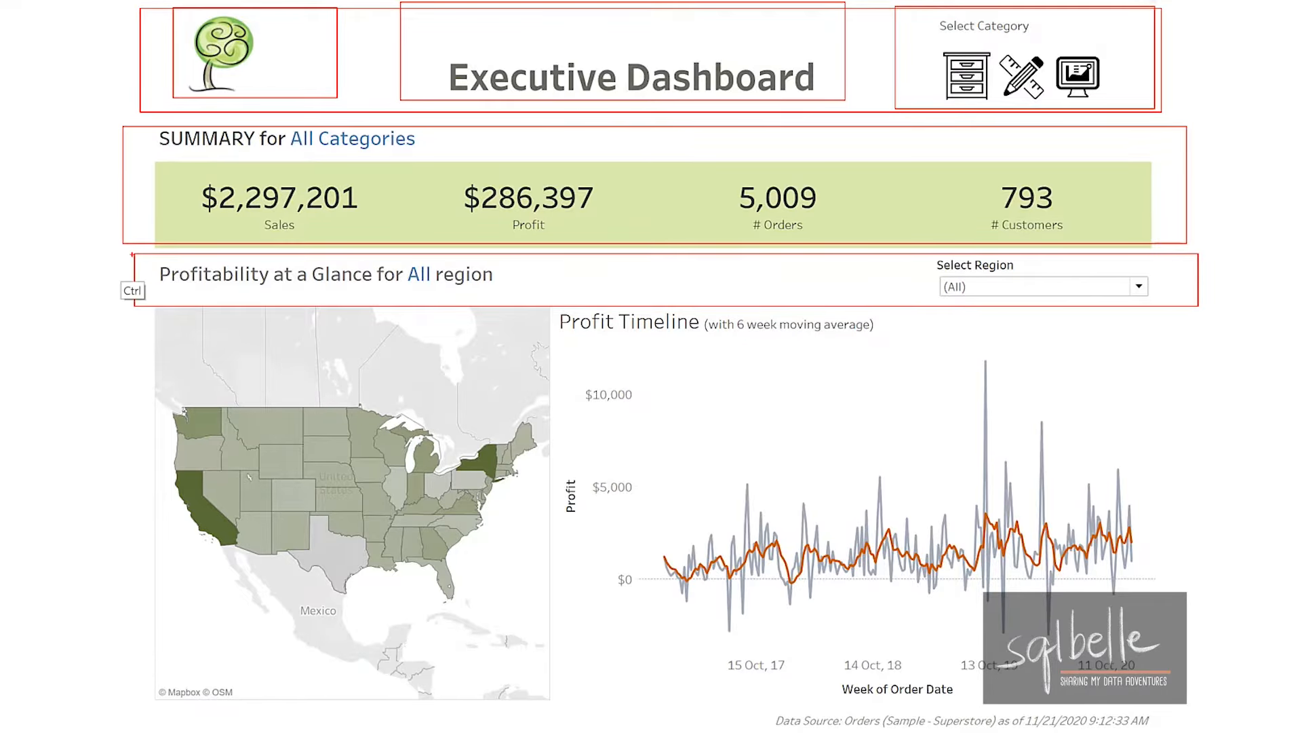
mouse_move(138, 254)
left_mouse_down()
mouse_move(234, 289)
mouse_move(646, 291)
left_mouse_up()
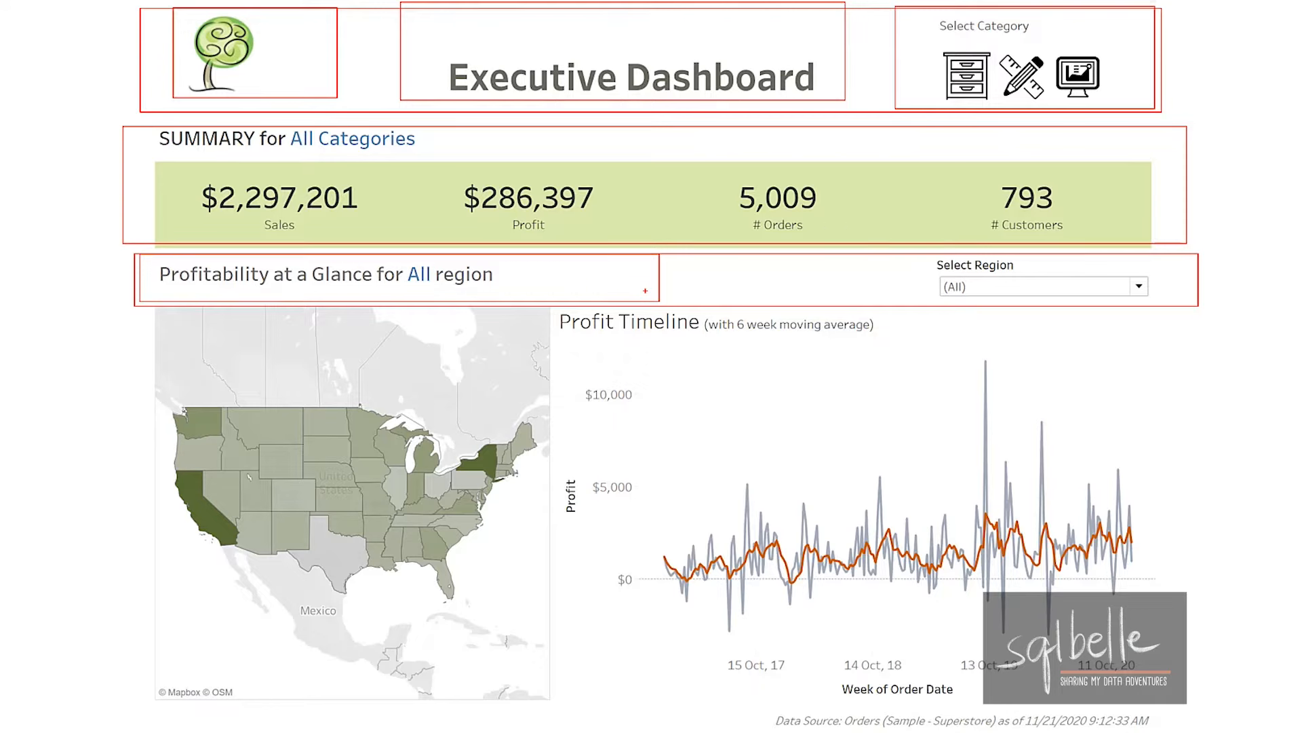
mouse_move(812, 247)
left_mouse_down()
mouse_move(1021, 302)
mouse_move(1180, 303)
left_mouse_up()
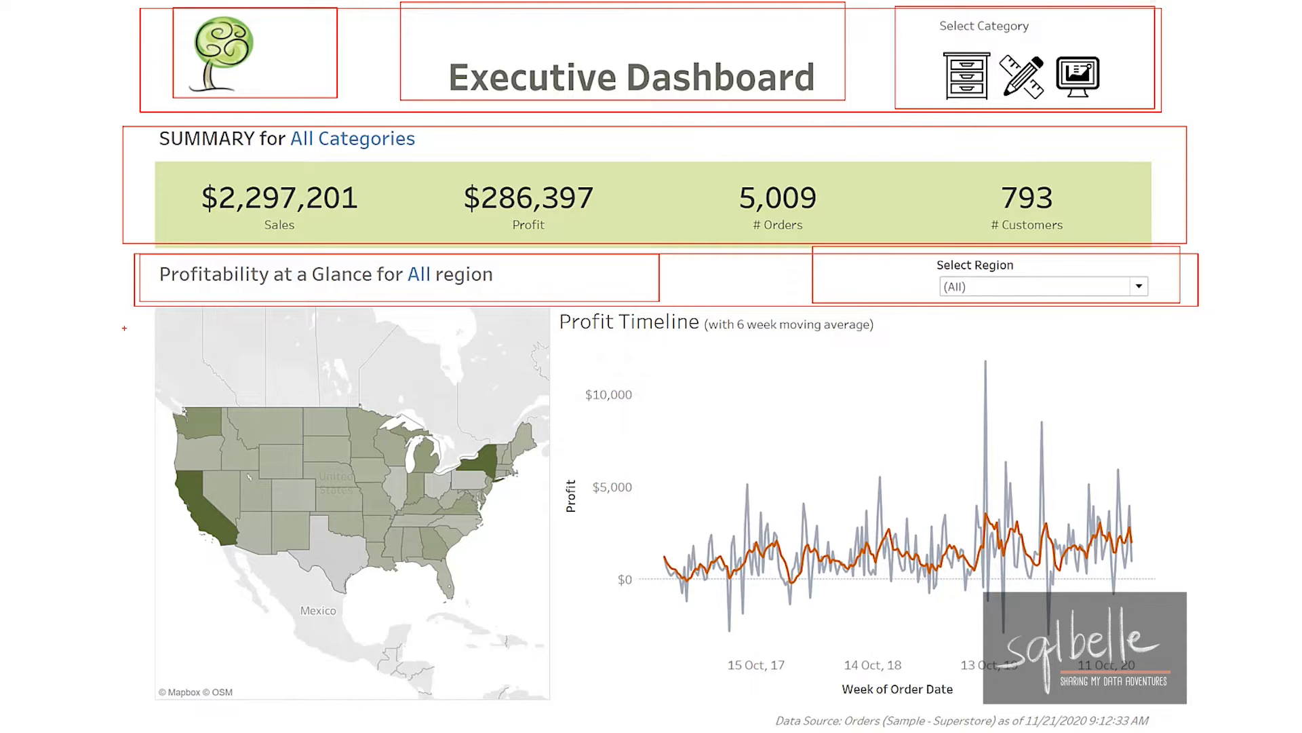
mouse_move(130, 310)
left_mouse_down()
mouse_move(166, 634)
mouse_move(926, 610)
mouse_move(1160, 662)
mouse_move(157, 370)
mouse_move(544, 684)
left_mouse_up()
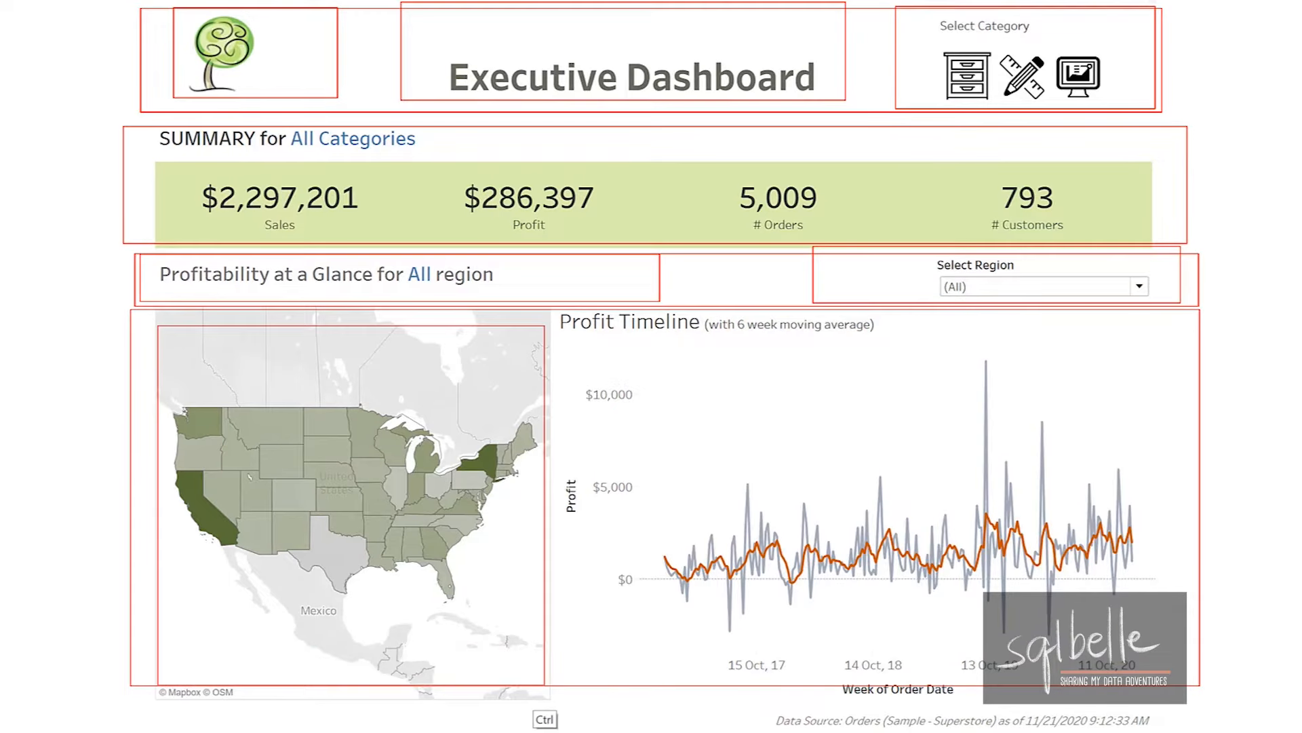
mouse_move(563, 326)
left_mouse_down()
mouse_move(683, 607)
mouse_move(1103, 649)
mouse_move(1184, 670)
left_mouse_up()
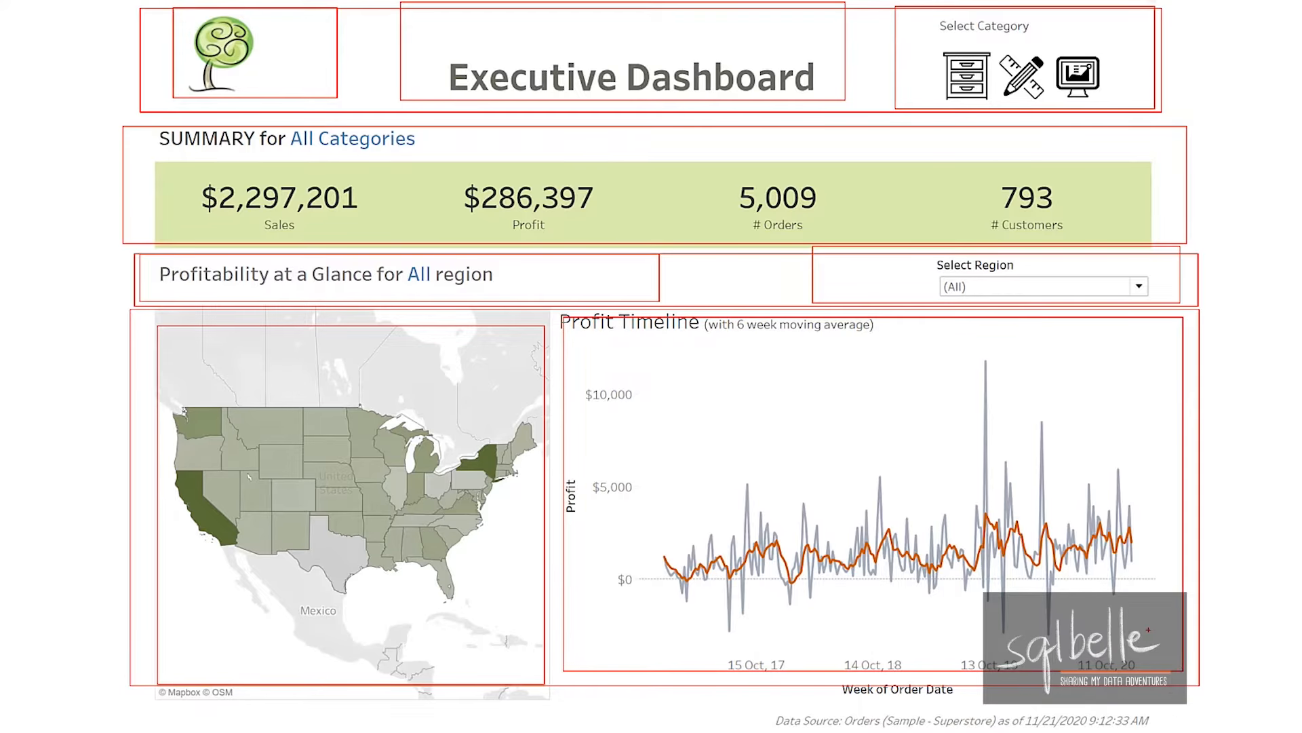
mouse_move(153, 693)
left_mouse_down()
mouse_move(280, 723)
mouse_move(1196, 726)
left_mouse_up()
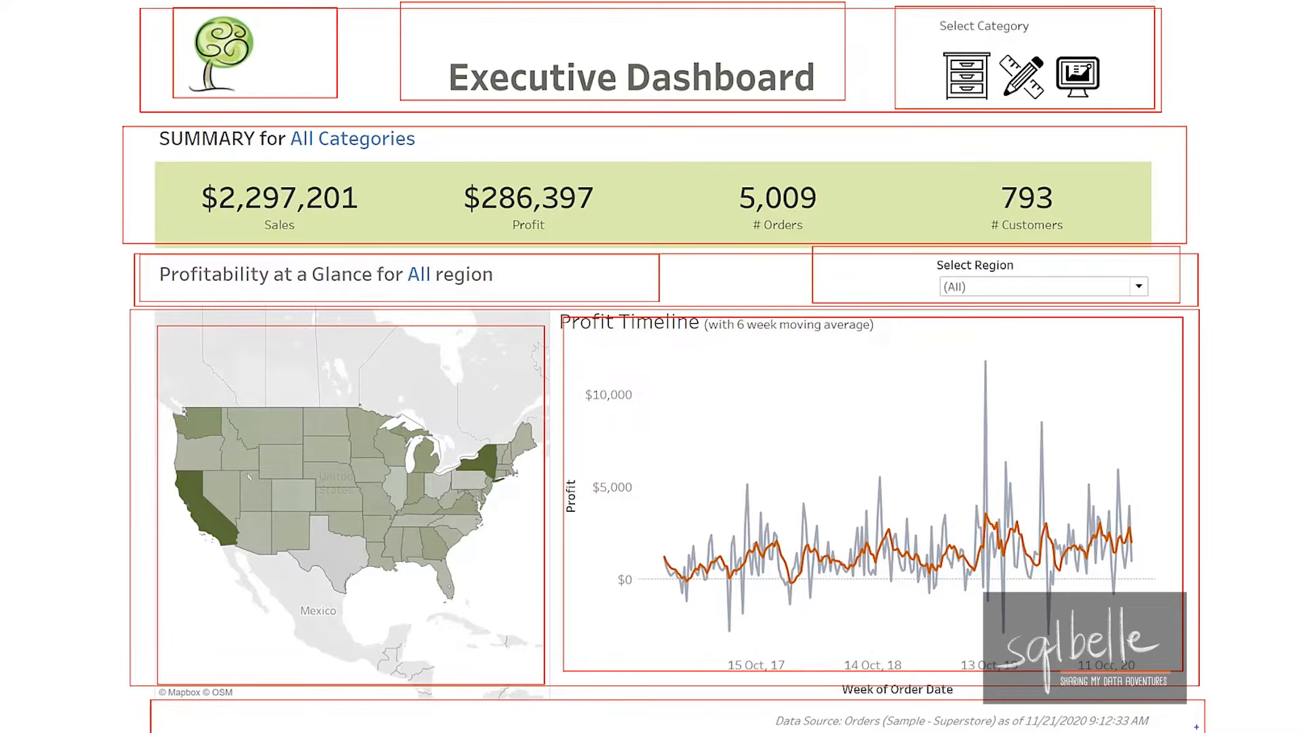
mouse_move(1018, 26)
left_mouse_down()
mouse_move(832, 4)
mouse_move(562, 127)
mouse_move(539, 51)
left_mouse_up()
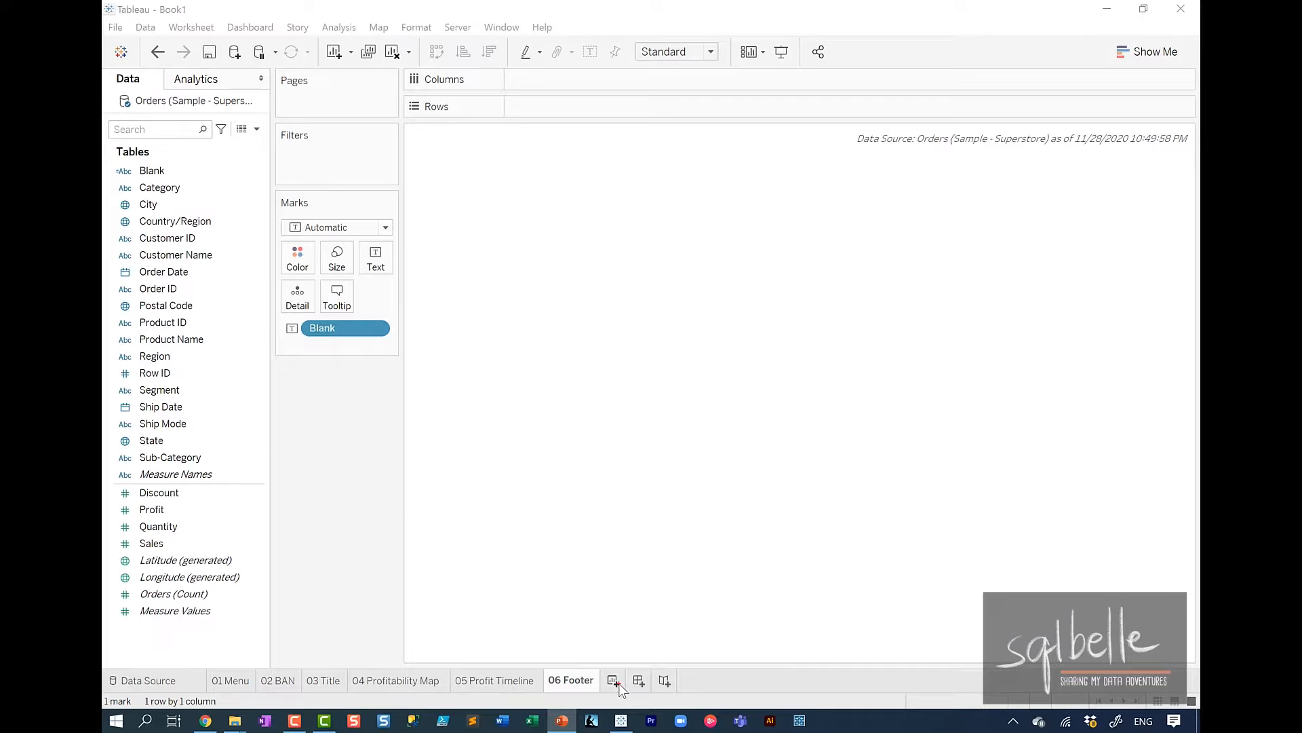
Create a new dashboard in the workbook.
mouse_move(658, 632)
left_mouse_down()
mouse_move(616, 665)
mouse_move(655, 634)
left_mouse_up()
left_click_drag(691, 445, 672, 577)
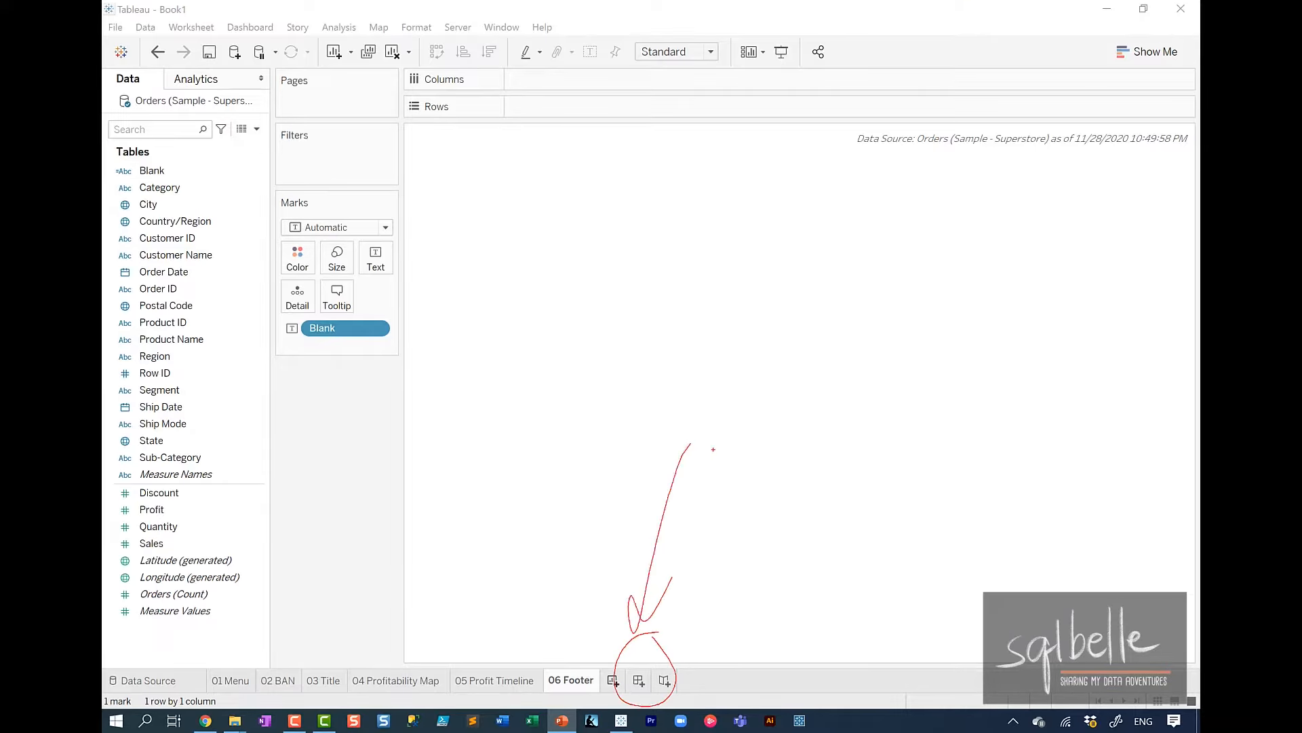
key("Escape")
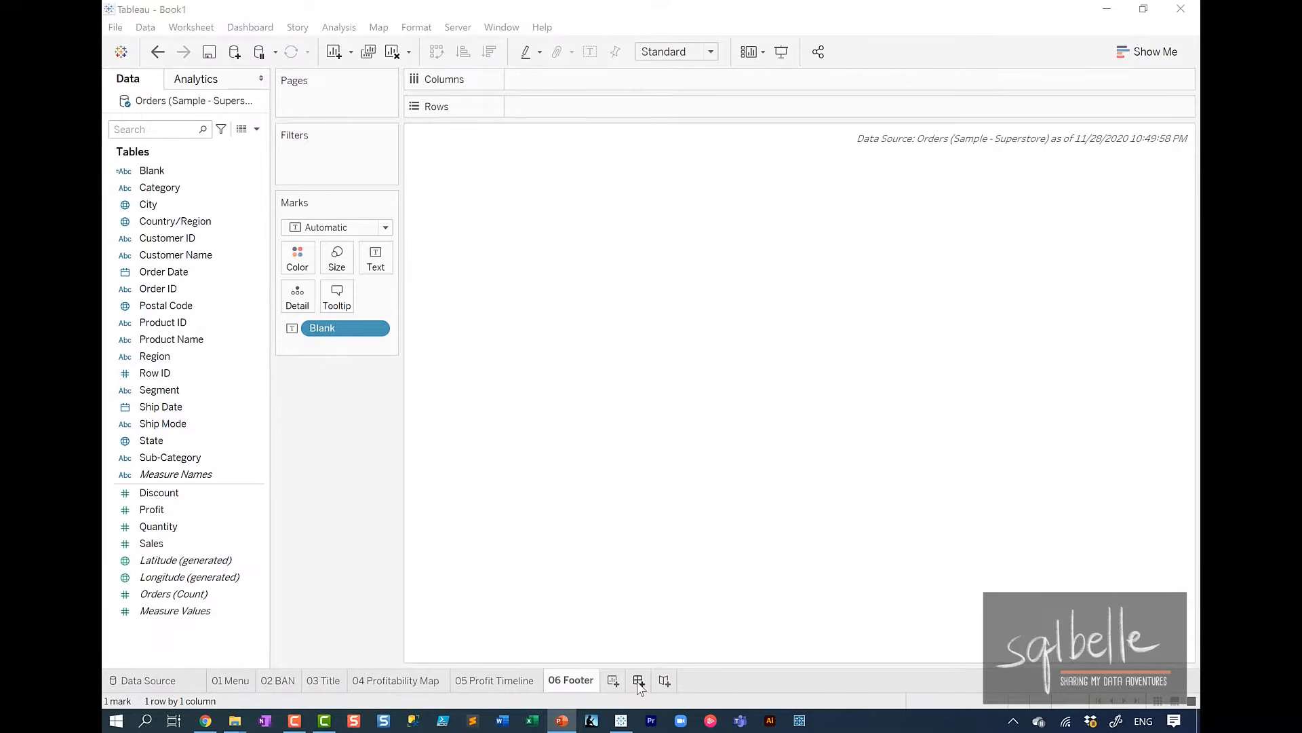
left_click(638, 680)
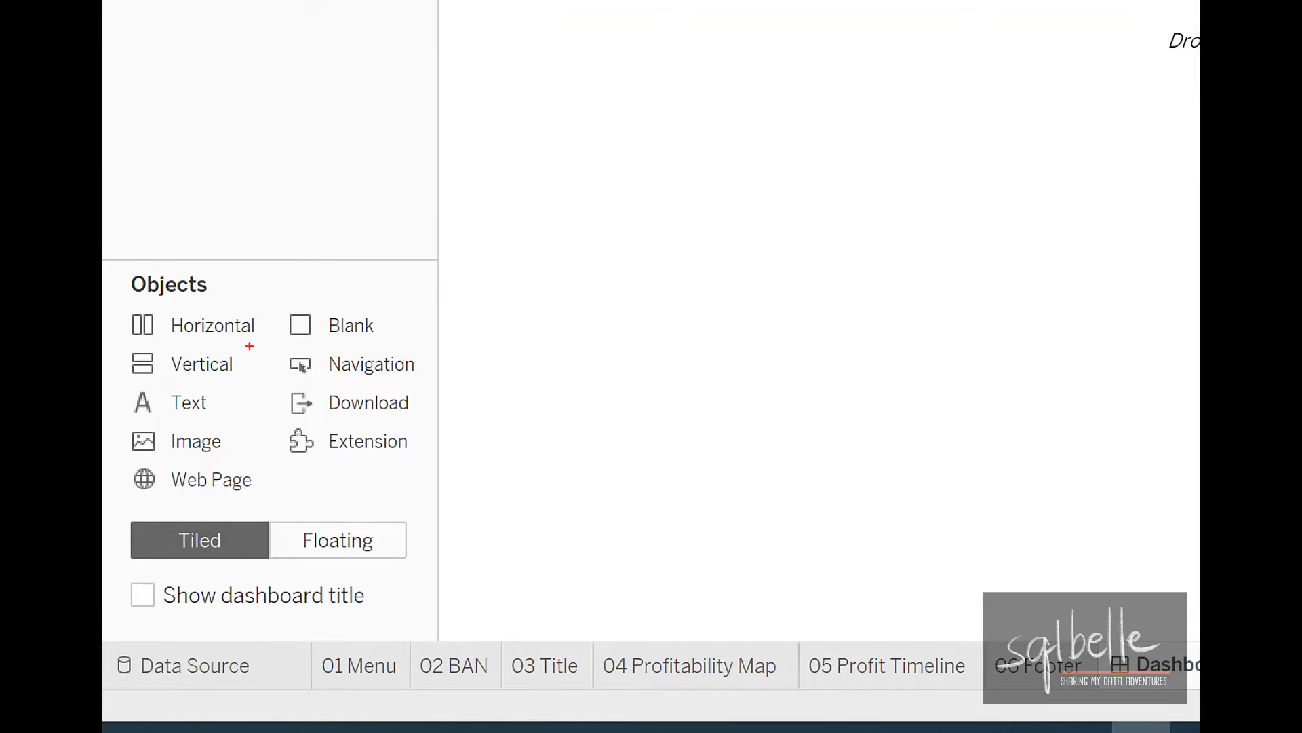
Add a tiled vertical container to the empty dashboard and place a blank object inside it.
mouse_move(250, 346)
left_mouse_down()
mouse_move(237, 399)
mouse_move(232, 351)
left_mouse_up()
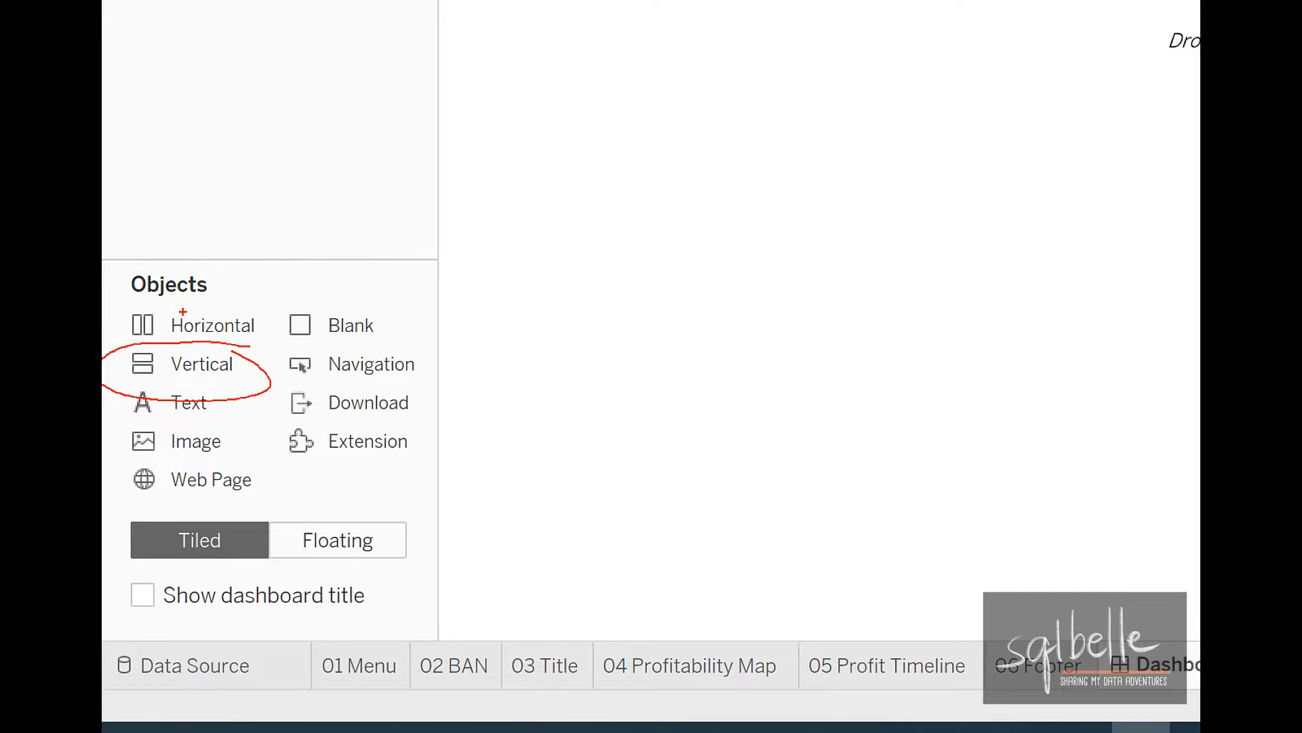
key("Escape")
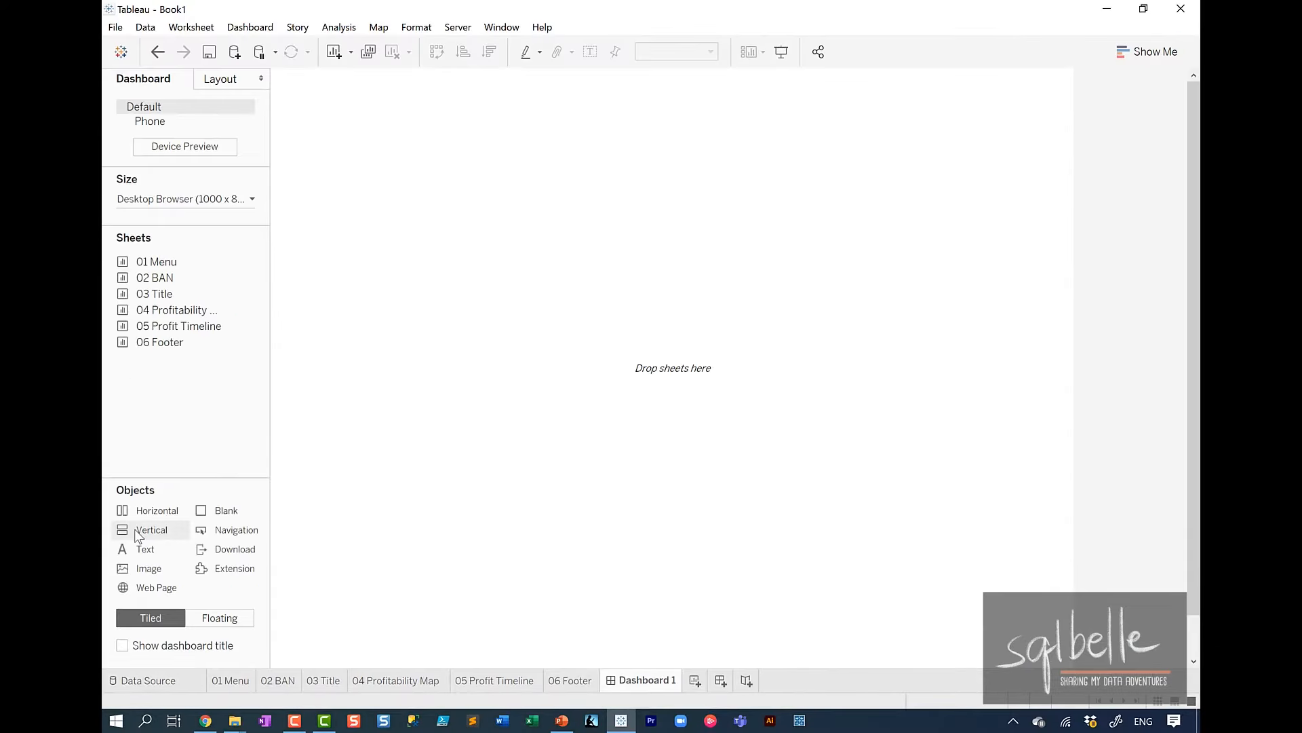
mouse_move(137, 531)
left_mouse_down()
mouse_move(592, 277)
mouse_move(572, 285)
left_mouse_up()
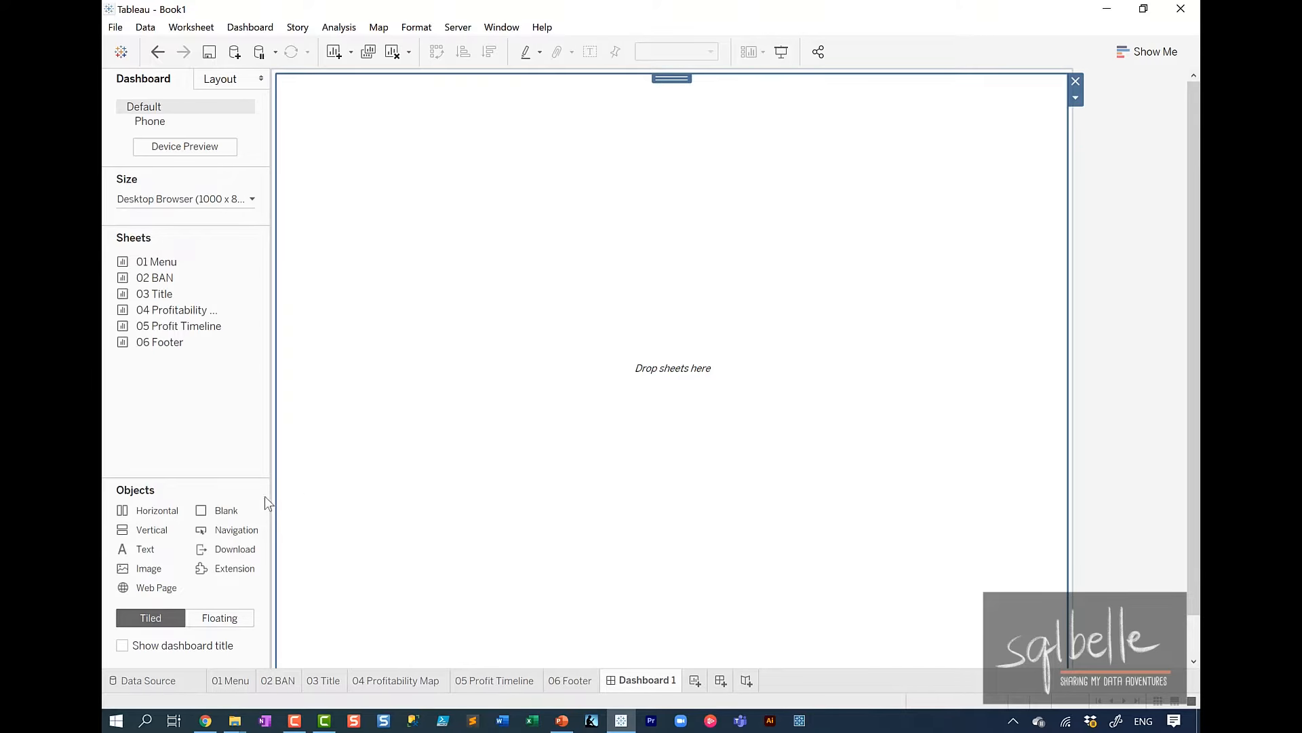
left_click_drag(271, 496, 537, 321)
mouse_move(229, 507)
left_mouse_down()
mouse_move(407, 554)
mouse_move(803, 201)
mouse_move(739, 181)
left_mouse_up()
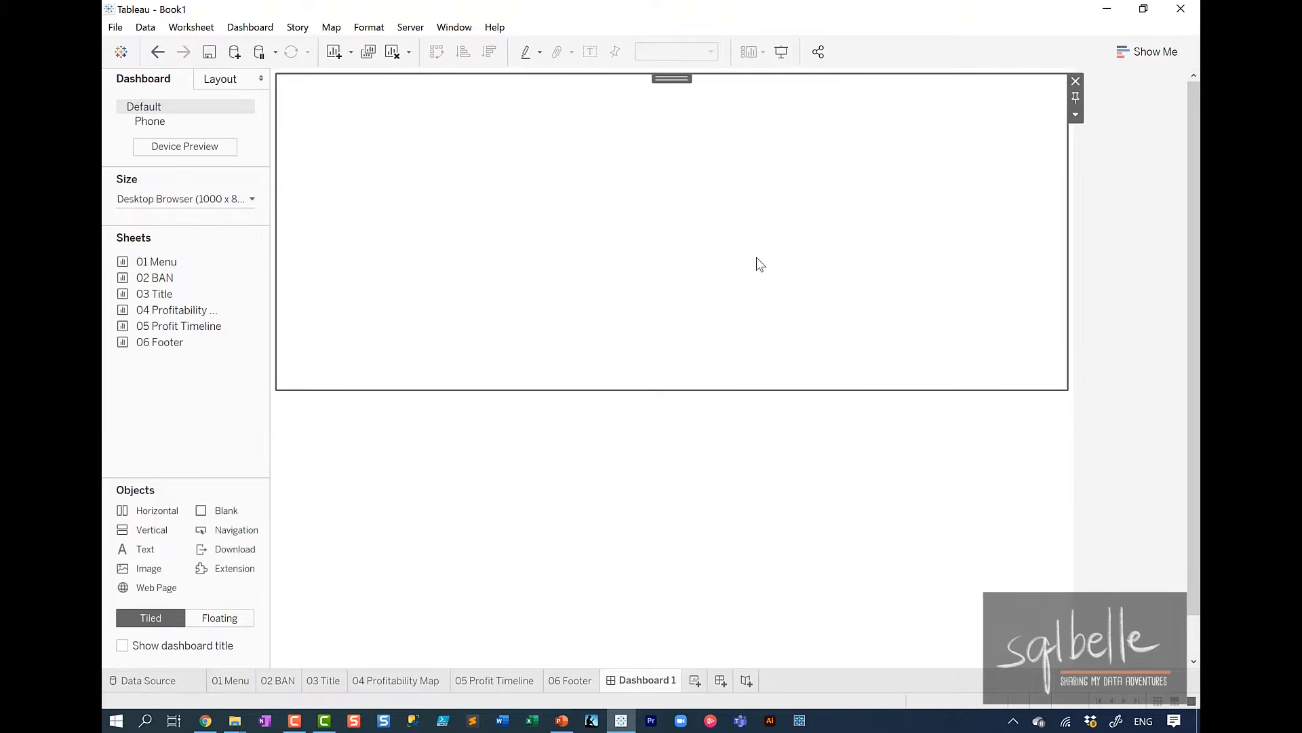
left_click(209, 407)
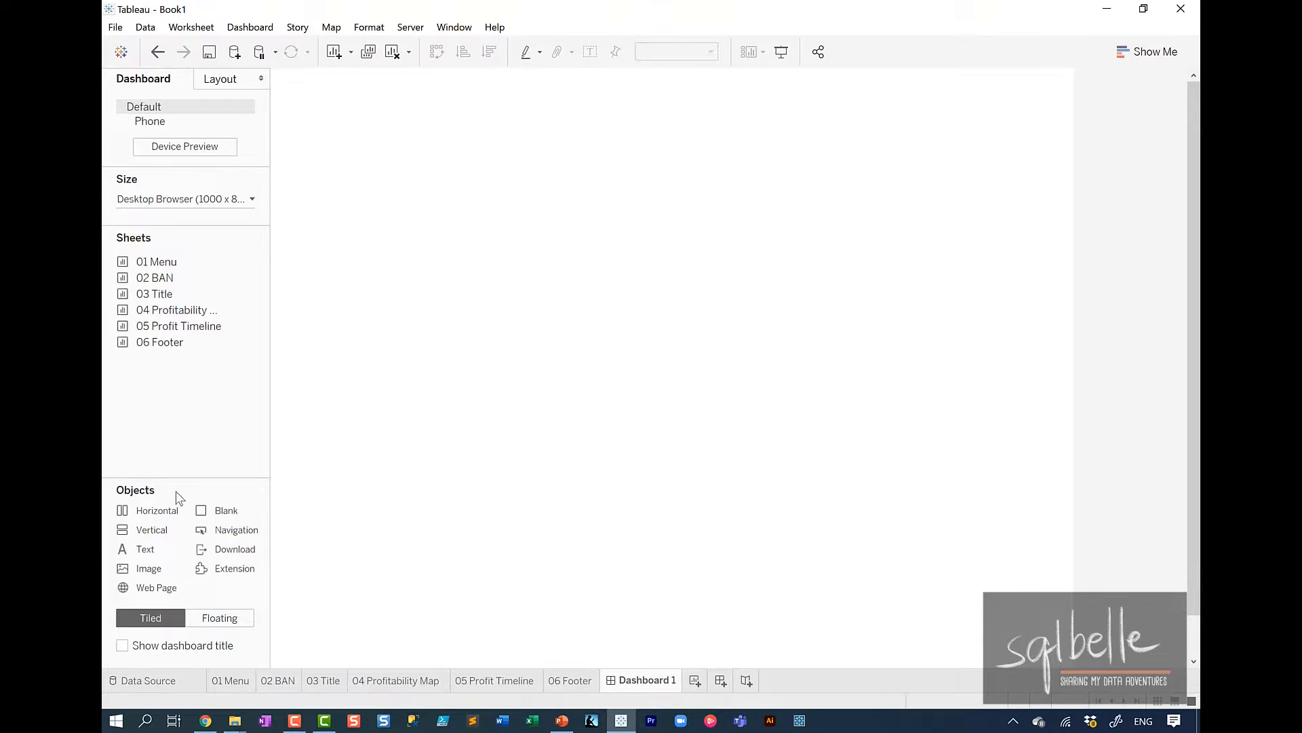
Add a horizontal container below the blank object in the vertical container and shorten it to a header-height strip.
left_click_drag(160, 514, 467, 406)
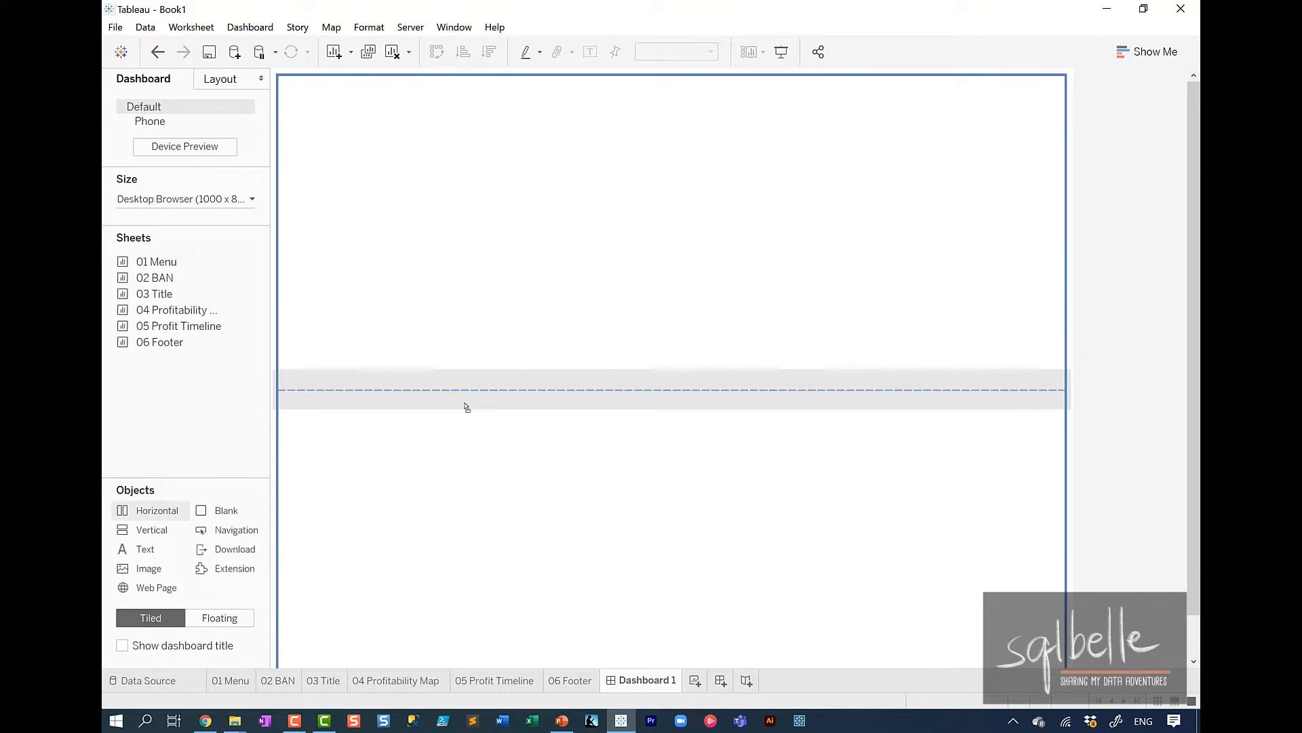
left_click_drag(466, 406, 467, 407)
left_click_drag(1194, 536, 1194, 611)
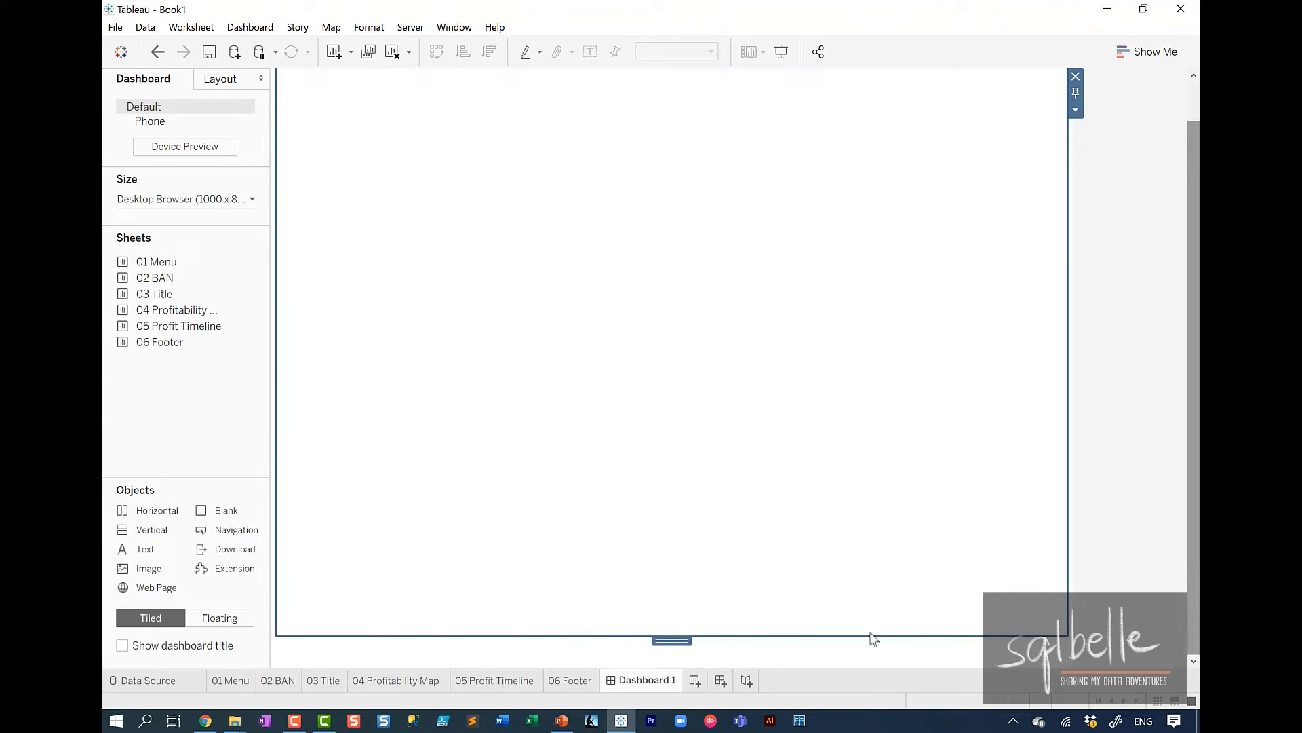
left_click_drag(871, 637, 889, 207)
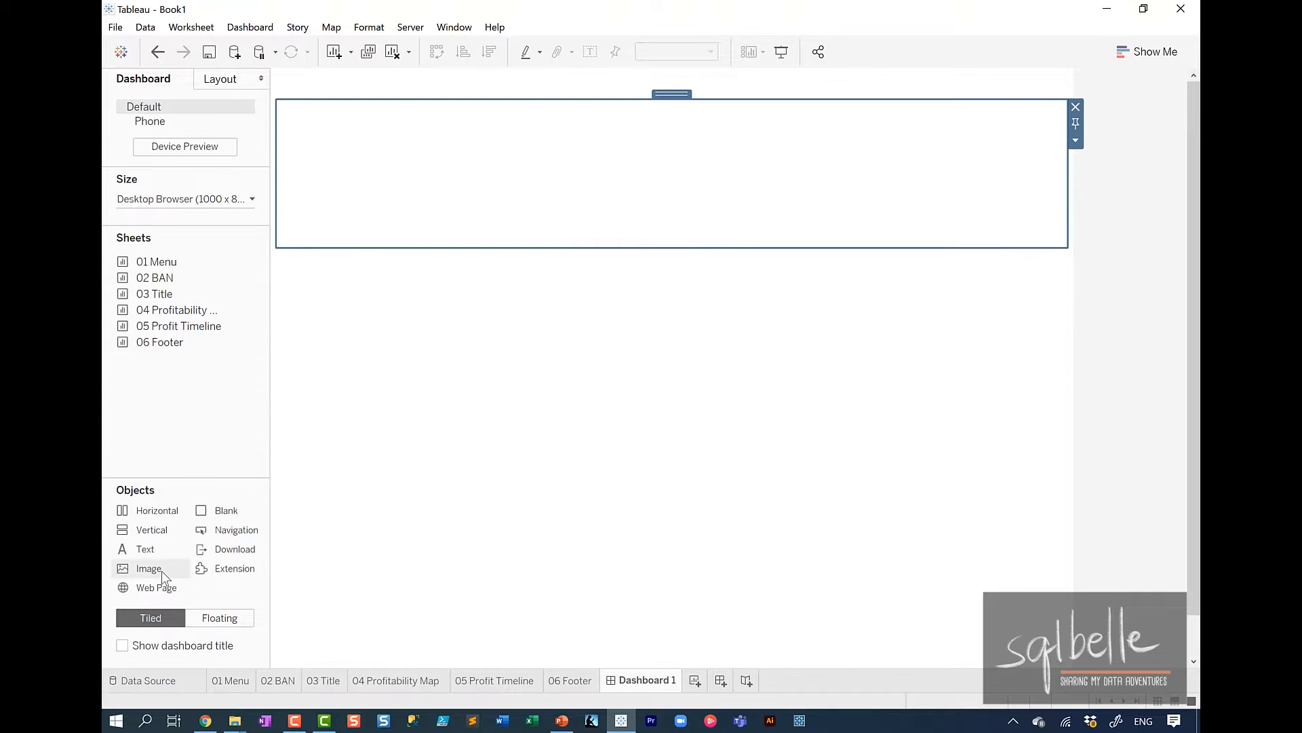
Insert the image tree-1035173_640.jpg into the horizontal header container, with Fit Image and Center Image enabled.
left_click_drag(136, 568, 407, 190)
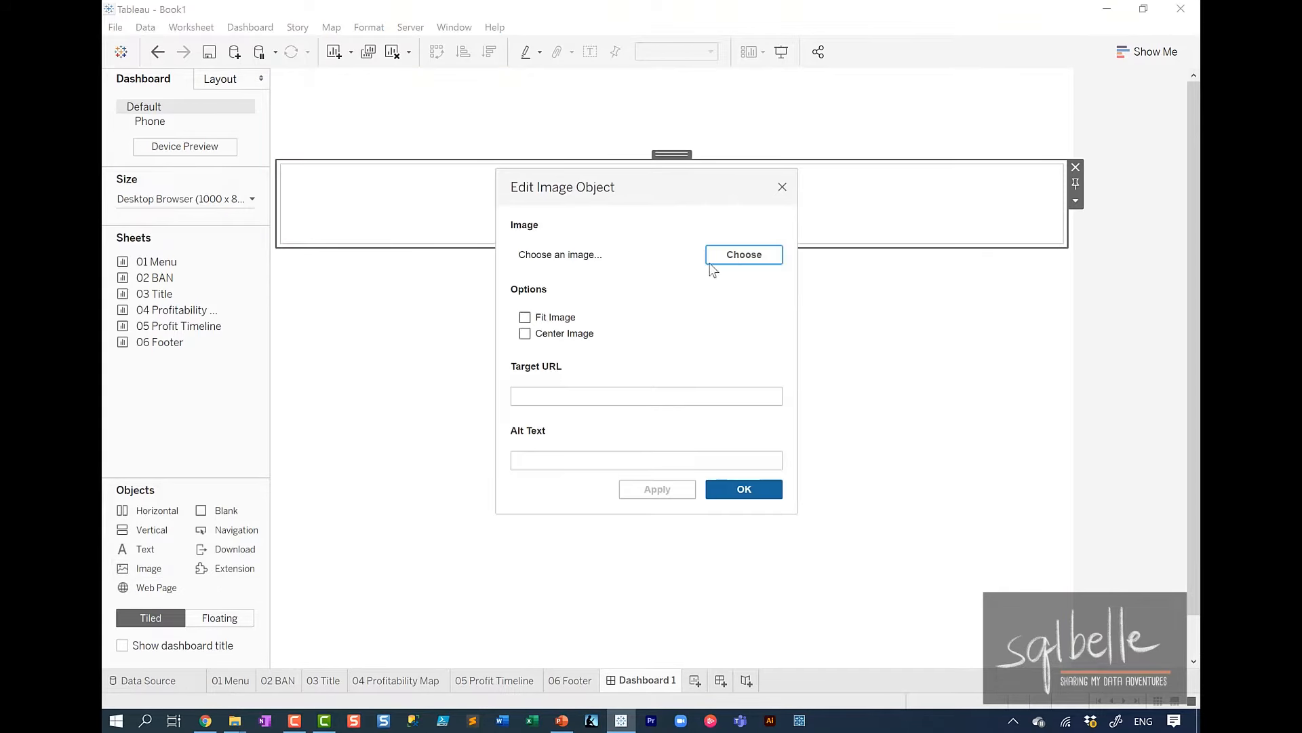
left_click(743, 255)
left_click(962, 307)
left_click(1060, 568)
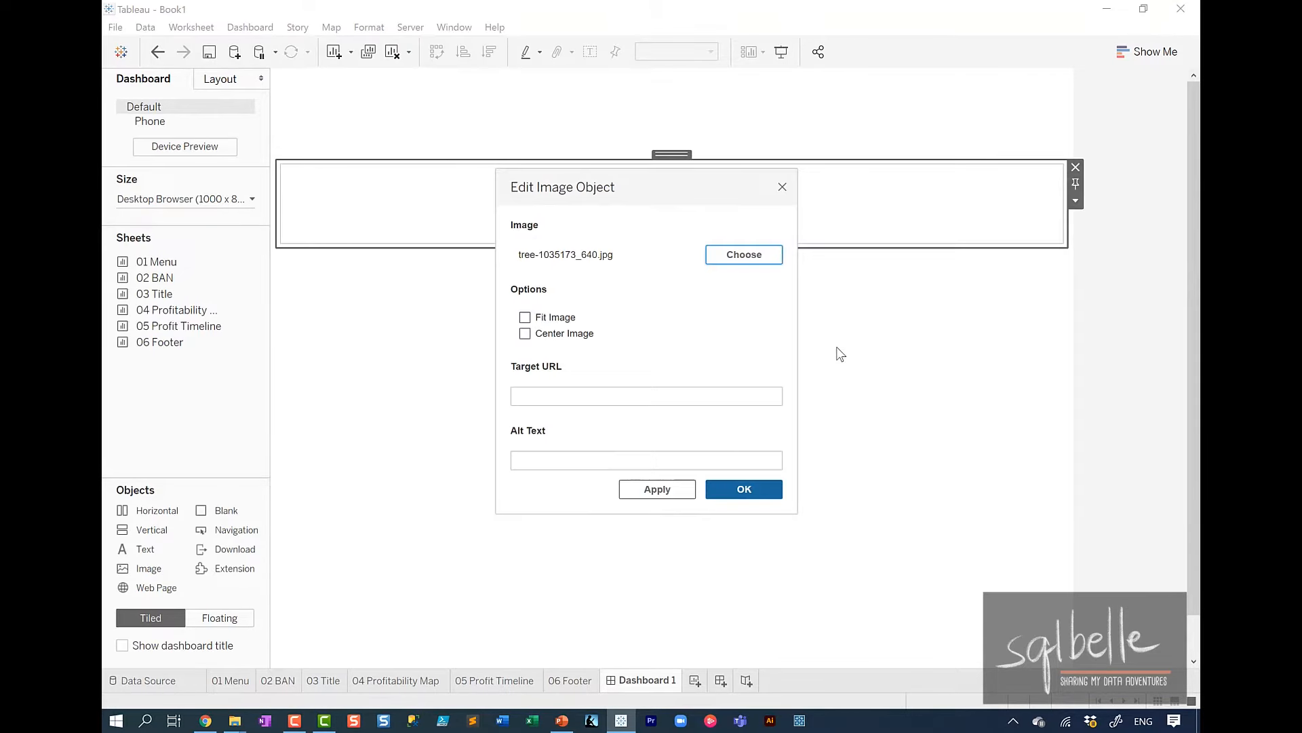
left_click(555, 317)
left_click(563, 333)
left_click(657, 489)
left_click(745, 489)
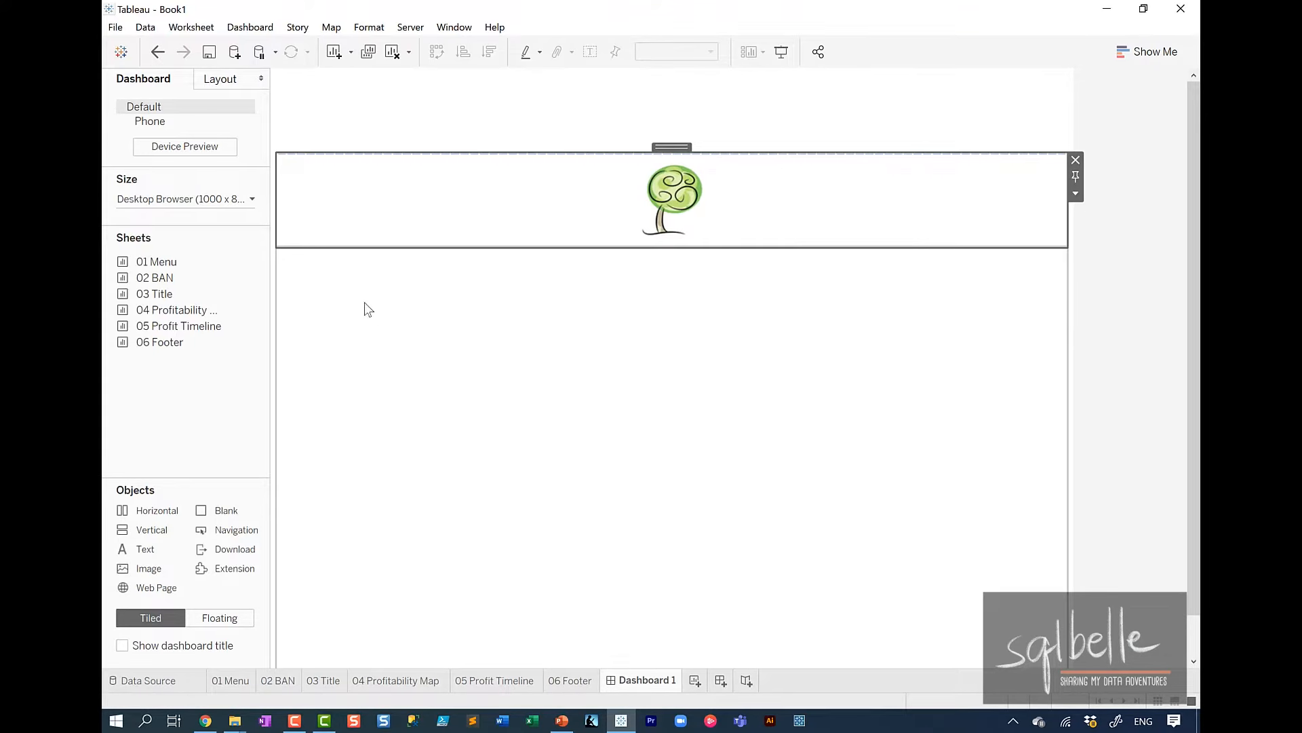
Place the 01 Menu sheet in the header container to the right of the tree logo.
double_click(156, 263)
mouse_move(158, 267)
left_mouse_down()
mouse_move(1072, 221)
mouse_move(1047, 194)
mouse_move(1026, 196)
left_mouse_up()
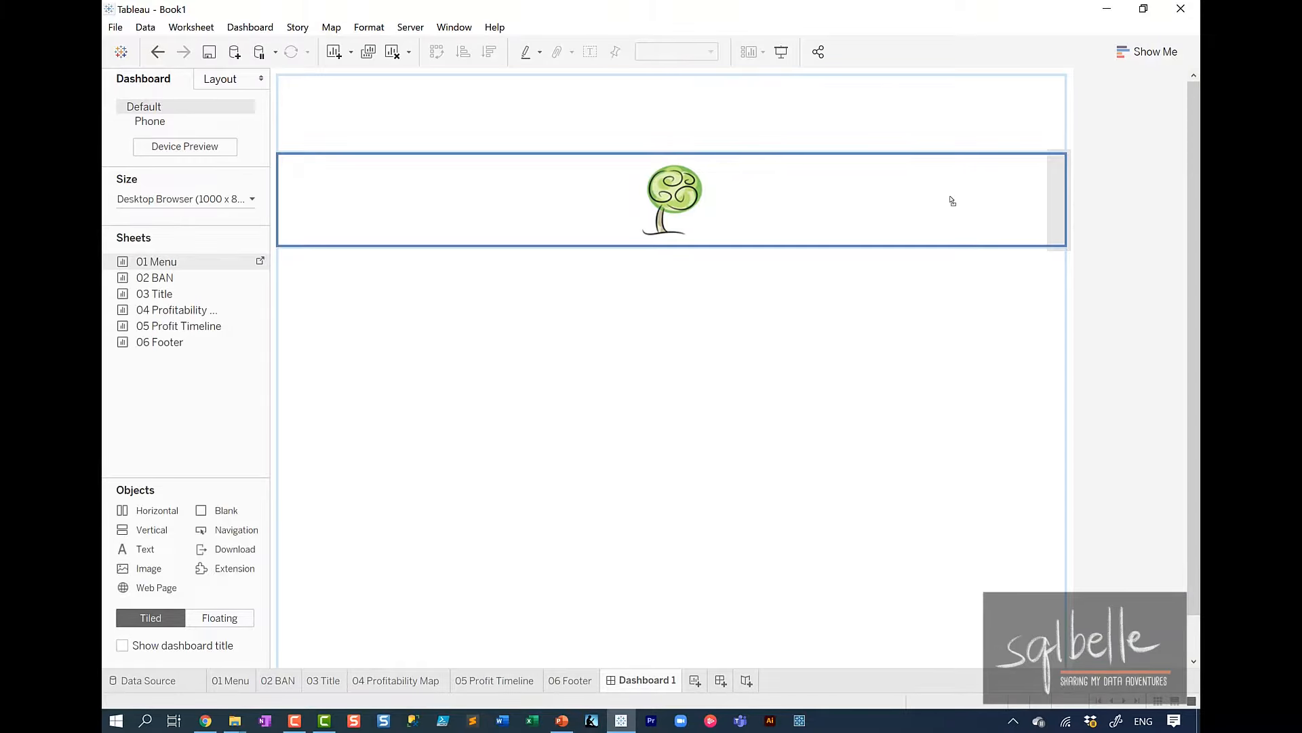
left_click_drag(952, 201, 951, 200)
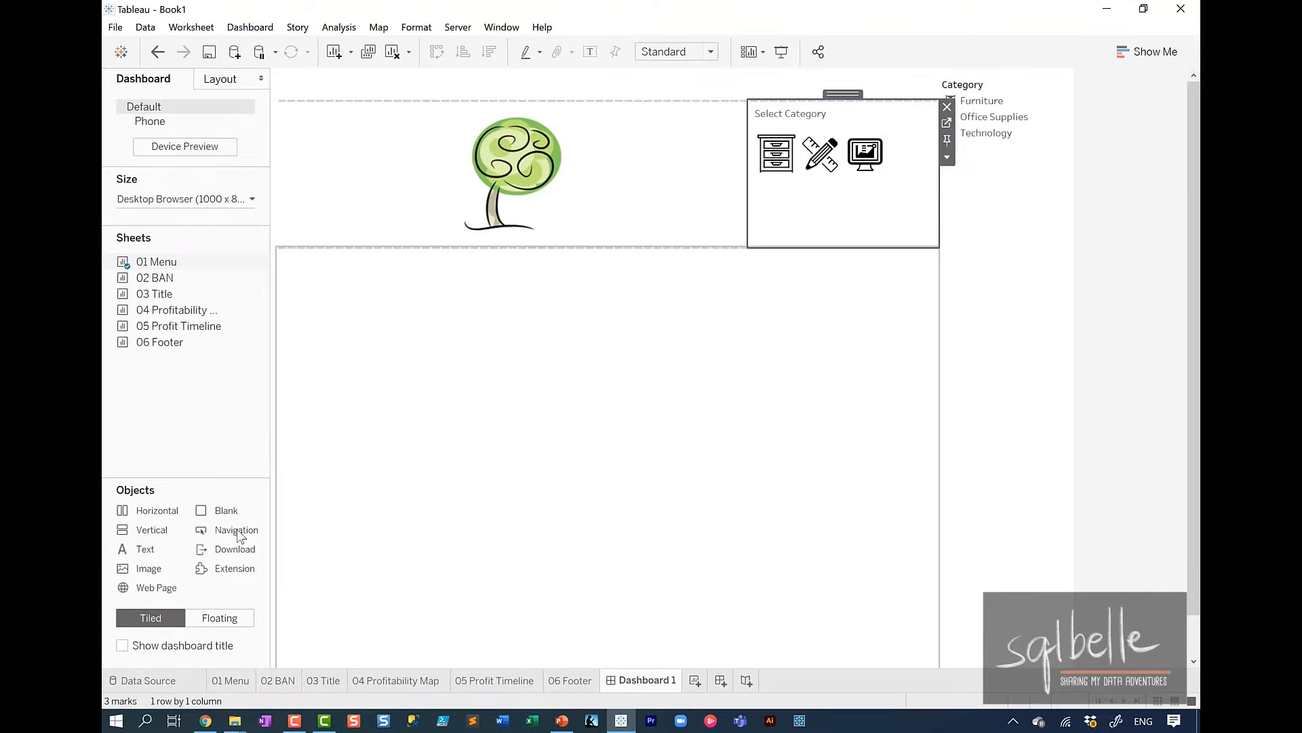
Add the text "Executive Dashboard" between the logo and the category menu, formatted at size 28, bold, in a darker color.
left_click_drag(145, 549, 536, 332)
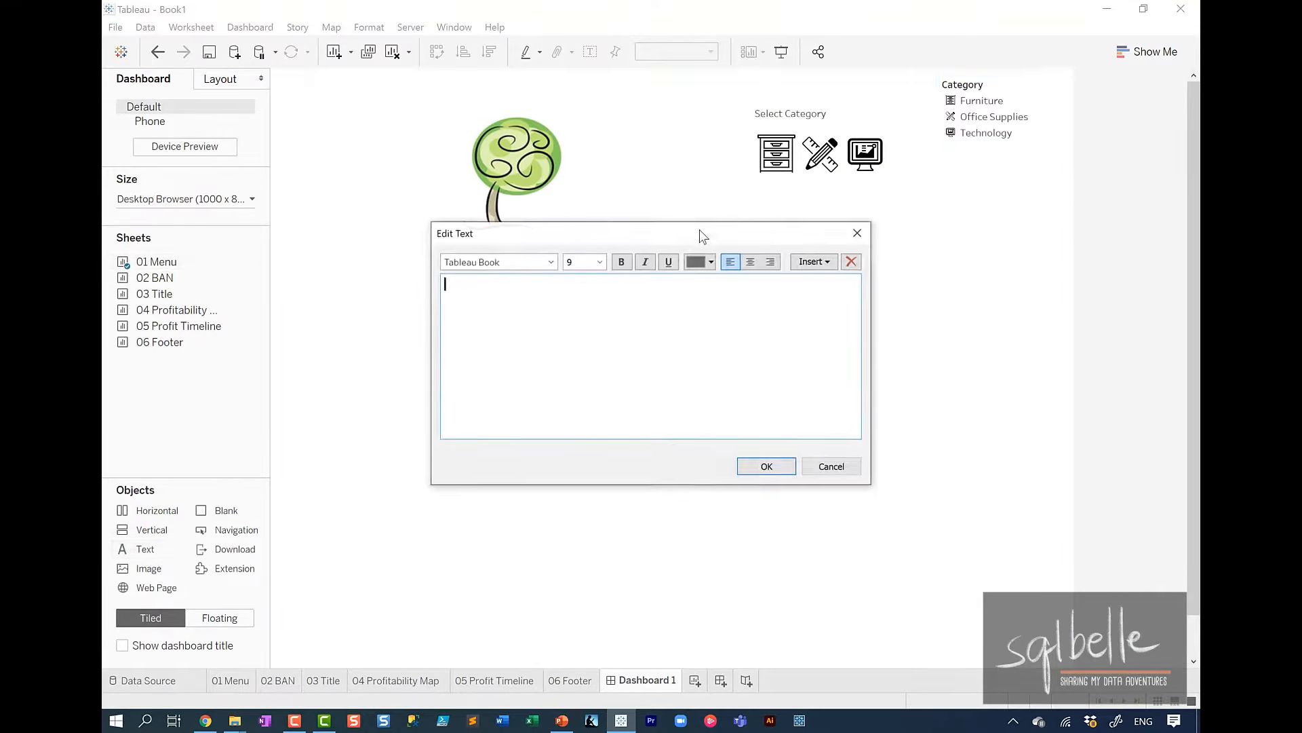
type("Executive Dashboard")
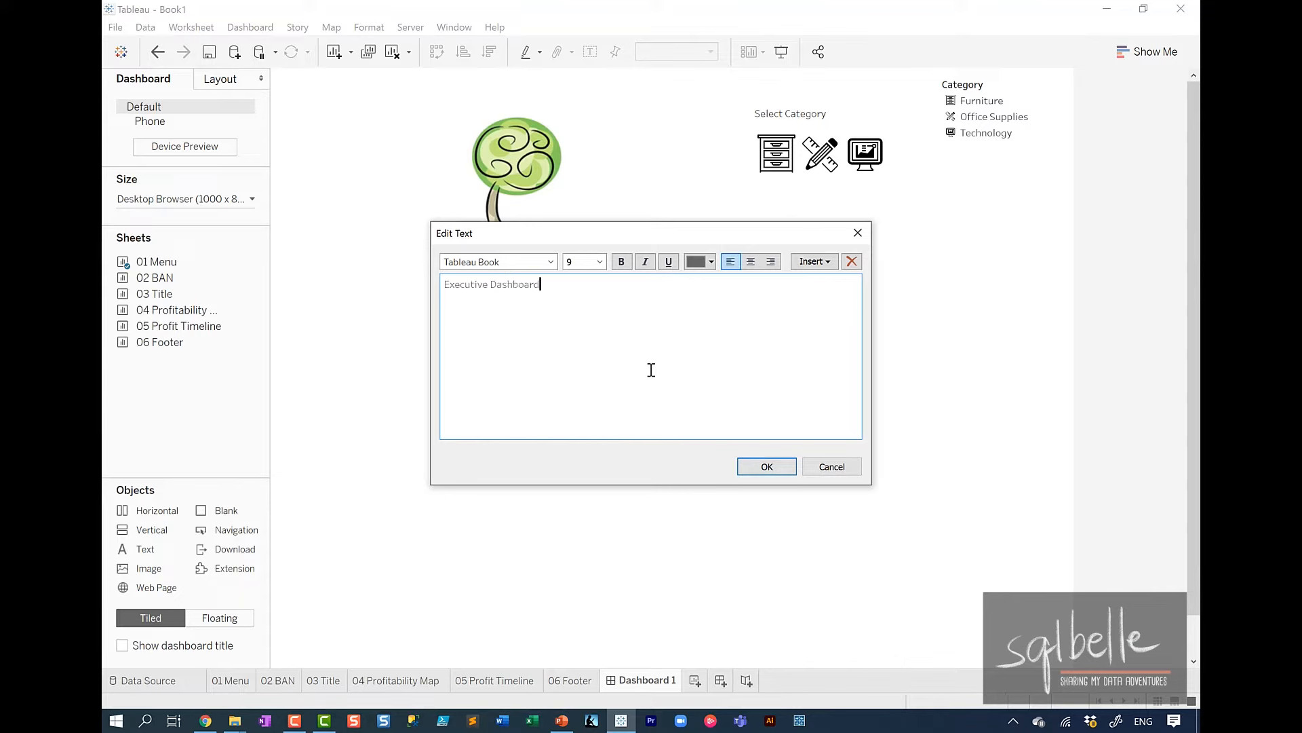
key("ctrl+a")
left_click(600, 261)
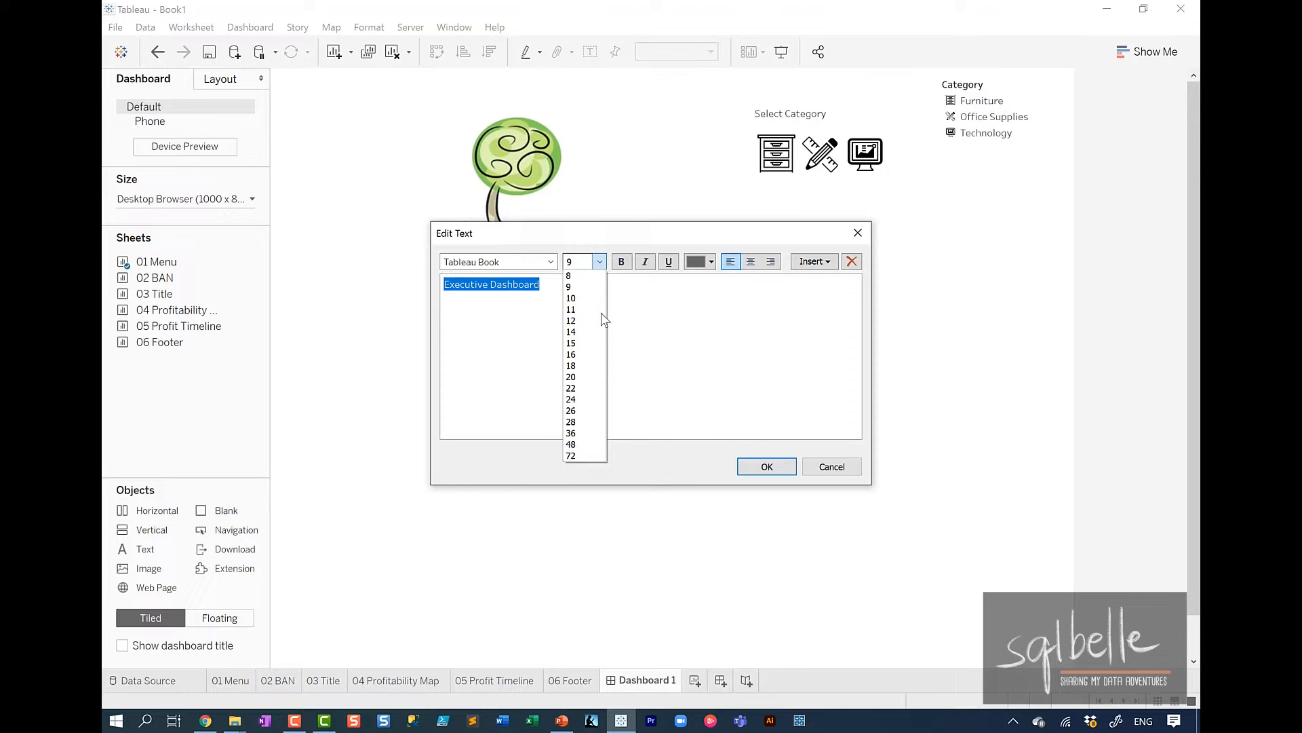
left_click(579, 422)
left_click(621, 262)
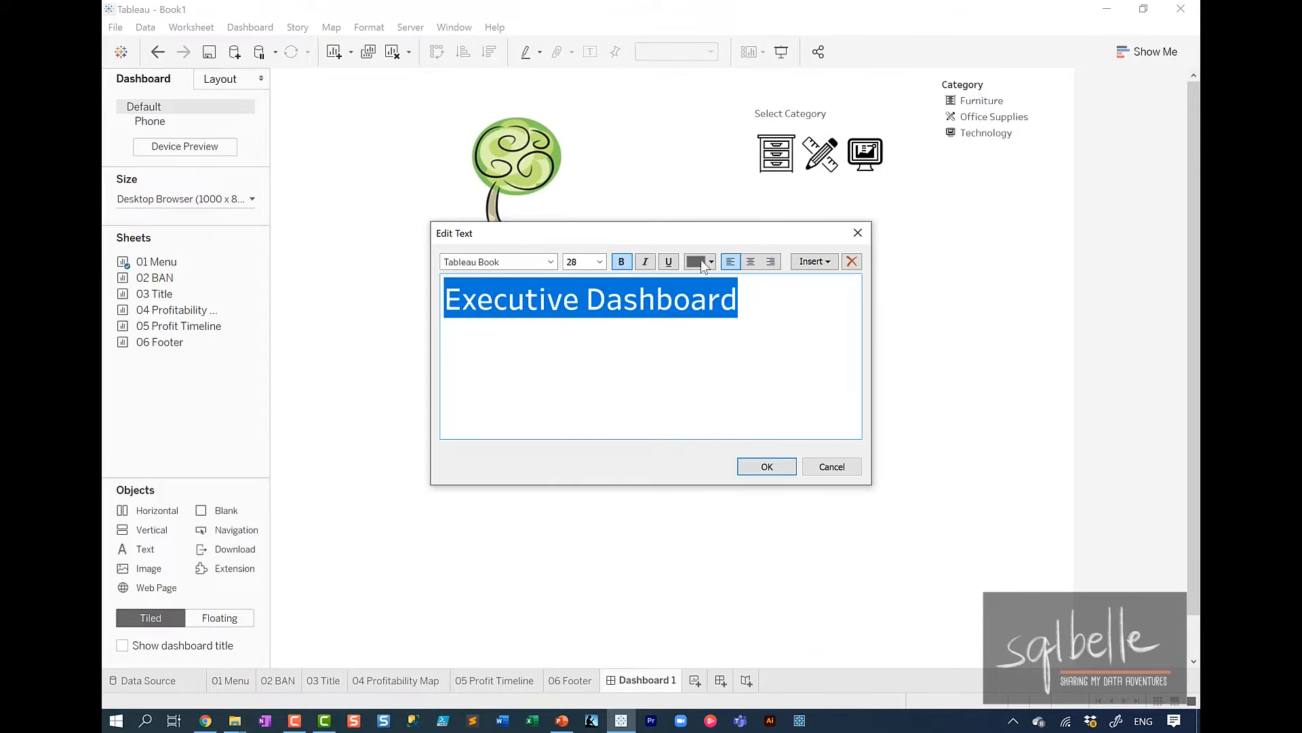
left_click(702, 261)
left_click(694, 278)
left_click(772, 466)
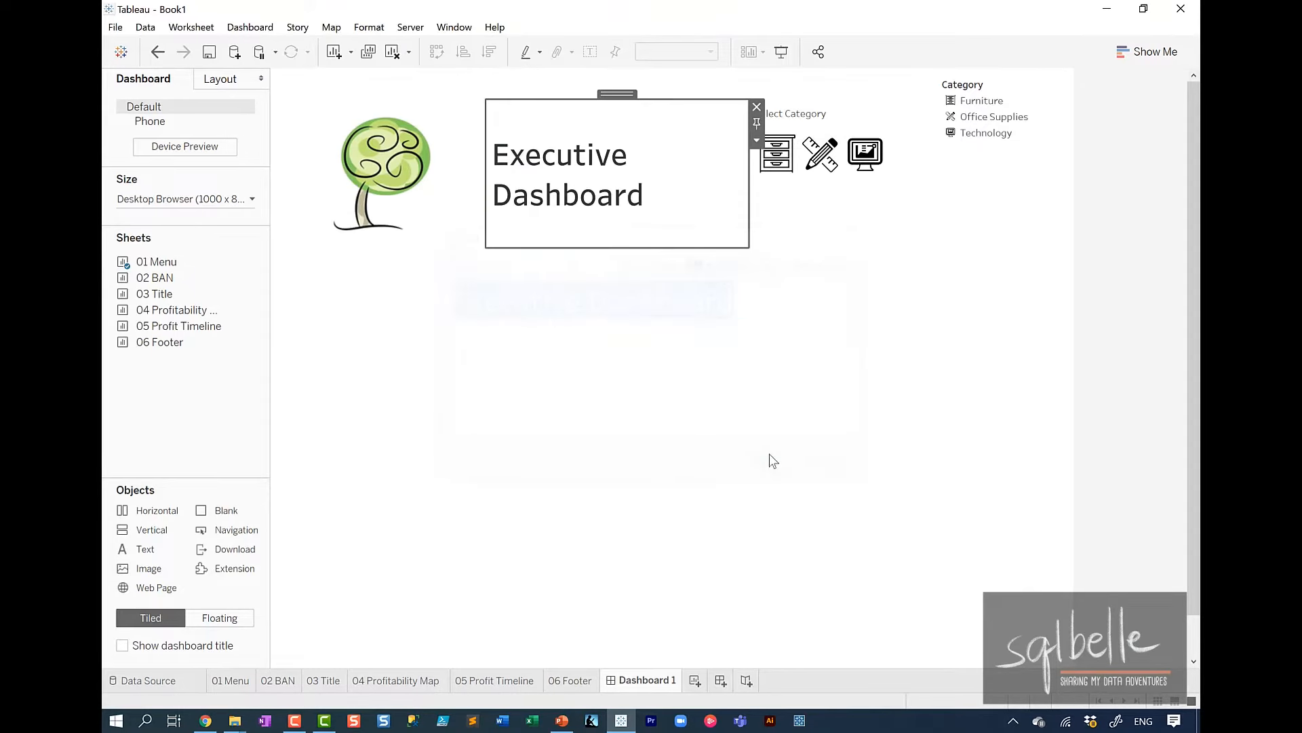
left_click(1145, 278)
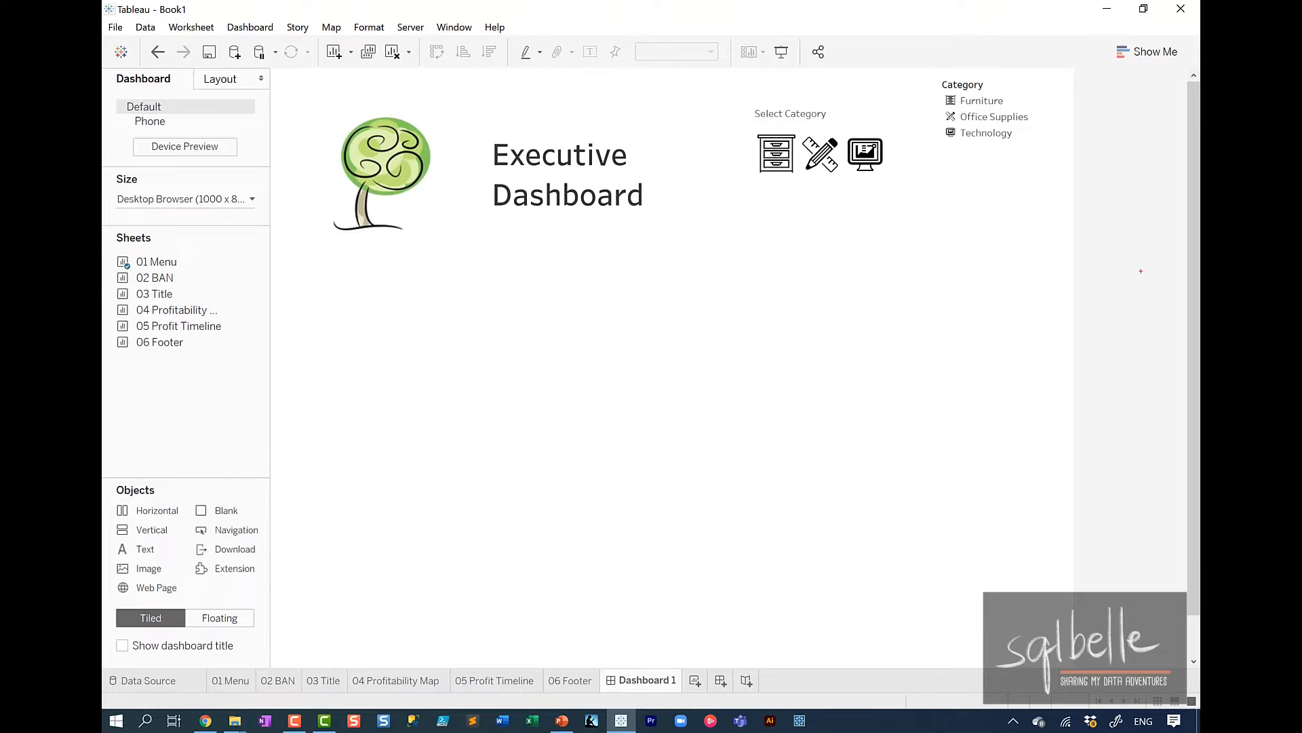
Delete the layout container holding the Category legend, including the legend inside it.
mouse_move(1058, 97)
left_mouse_down()
mouse_move(928, 136)
mouse_move(1050, 47)
left_mouse_up()
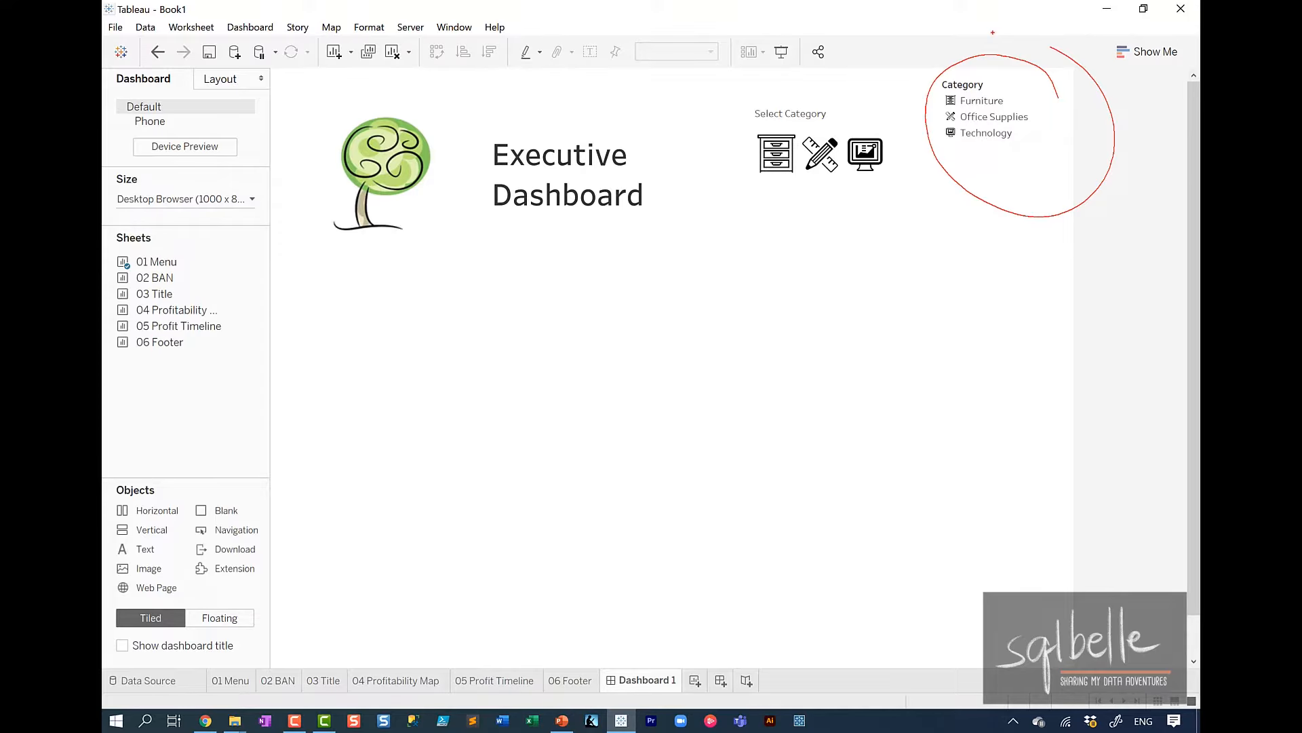
key("Escape")
left_click(1023, 160)
left_click(1076, 81)
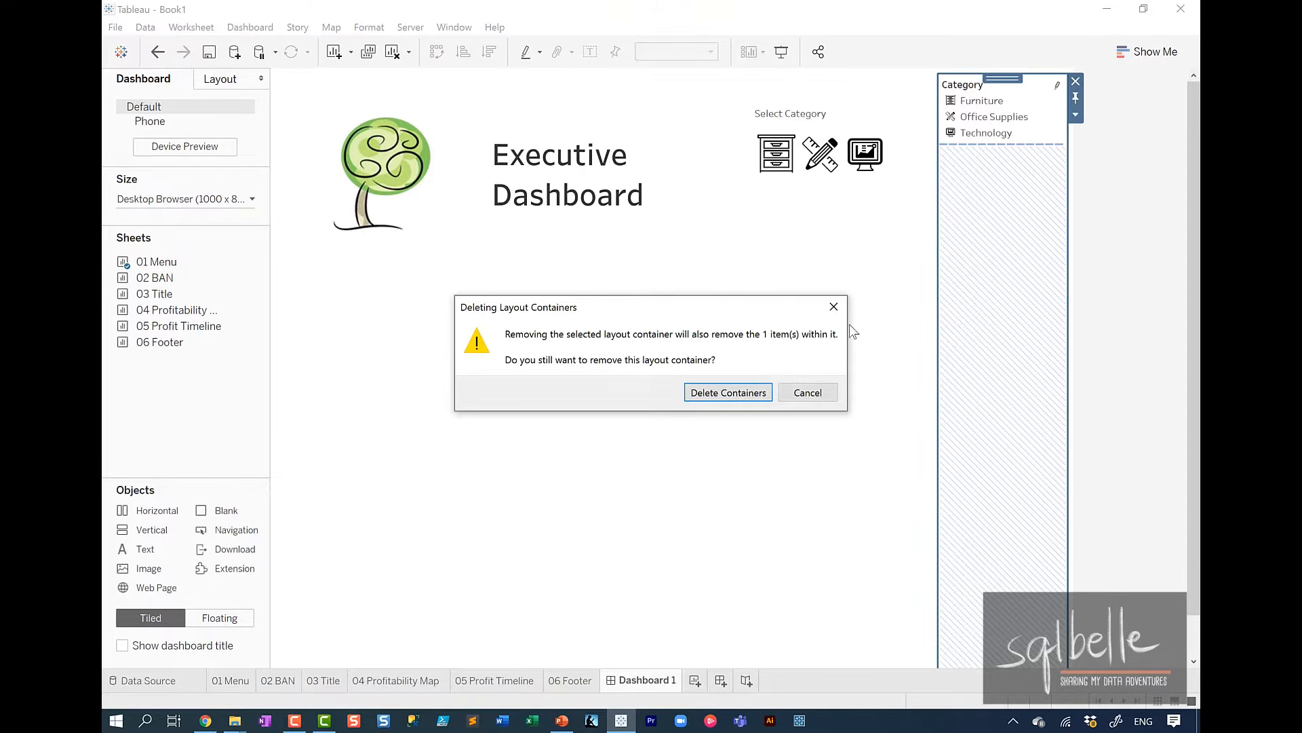
left_click(736, 392)
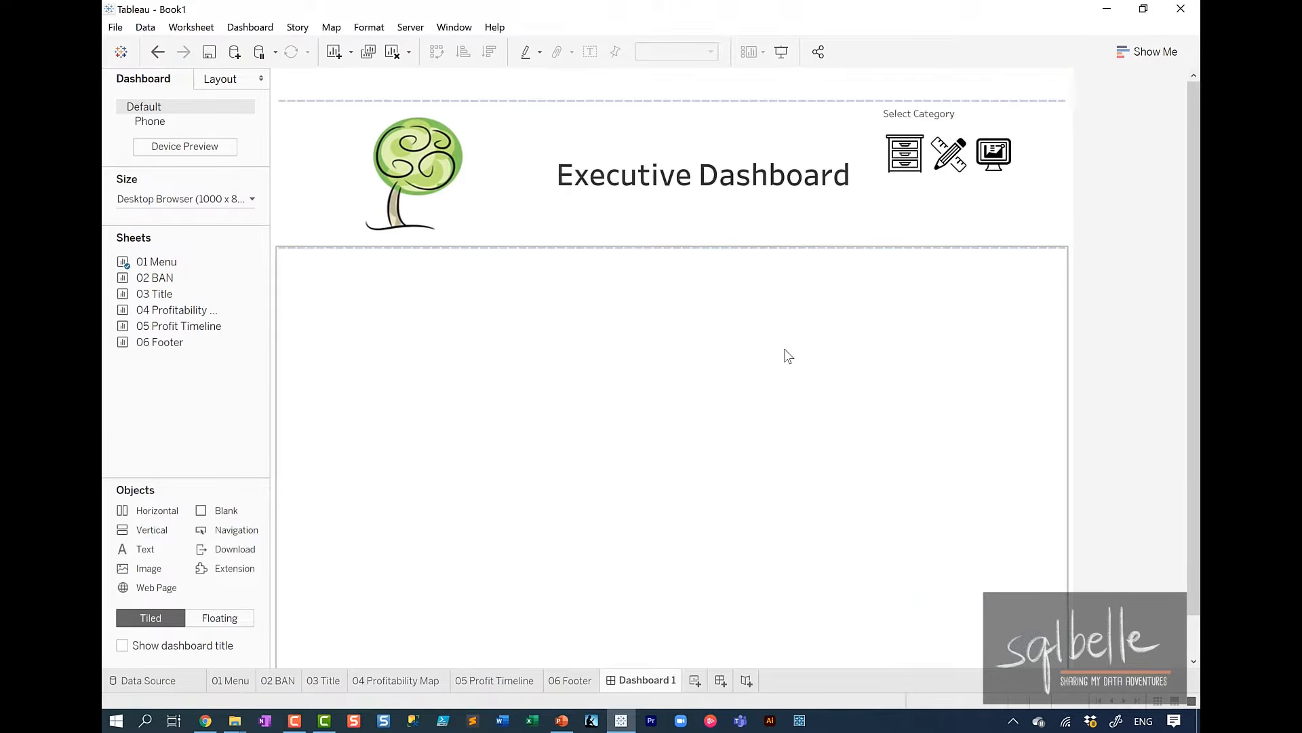
Reduce the header container's height and narrow the tree logo's area so the title gets more room.
left_click(699, 224)
left_click_drag(666, 249, 677, 166)
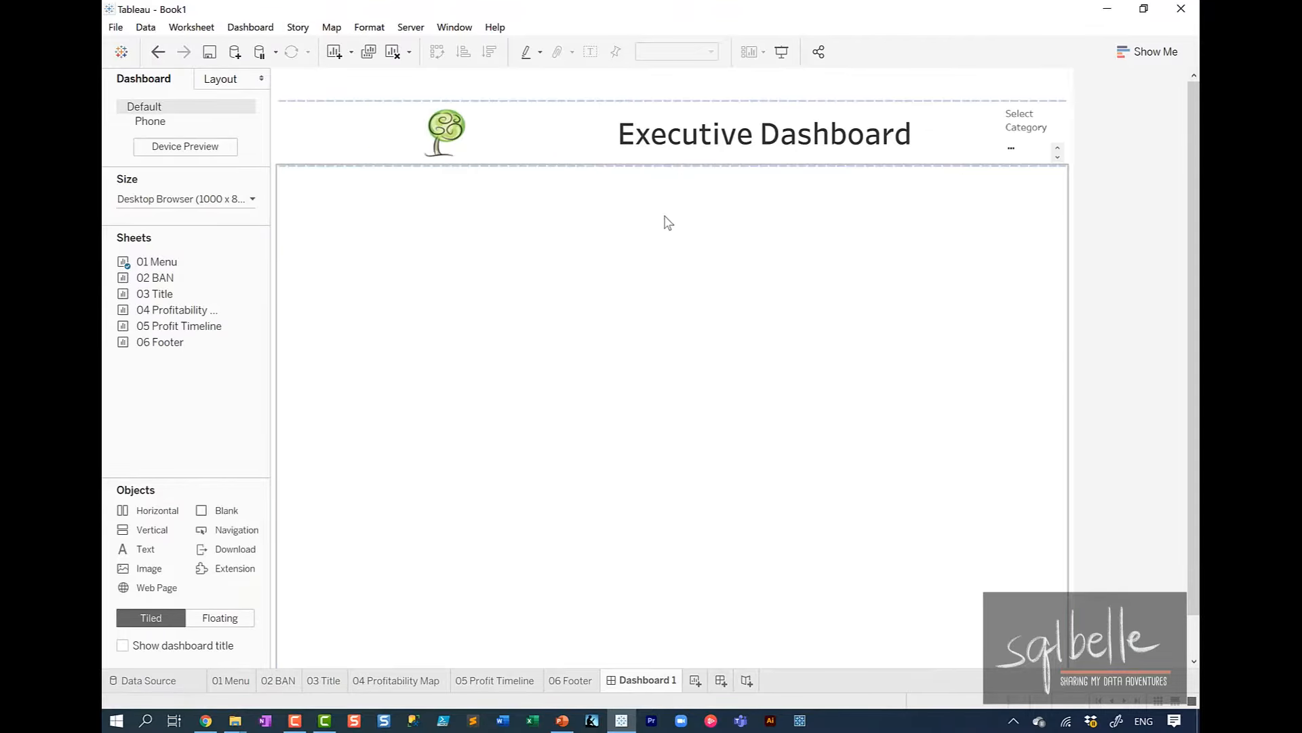
left_click_drag(596, 165, 428, 160)
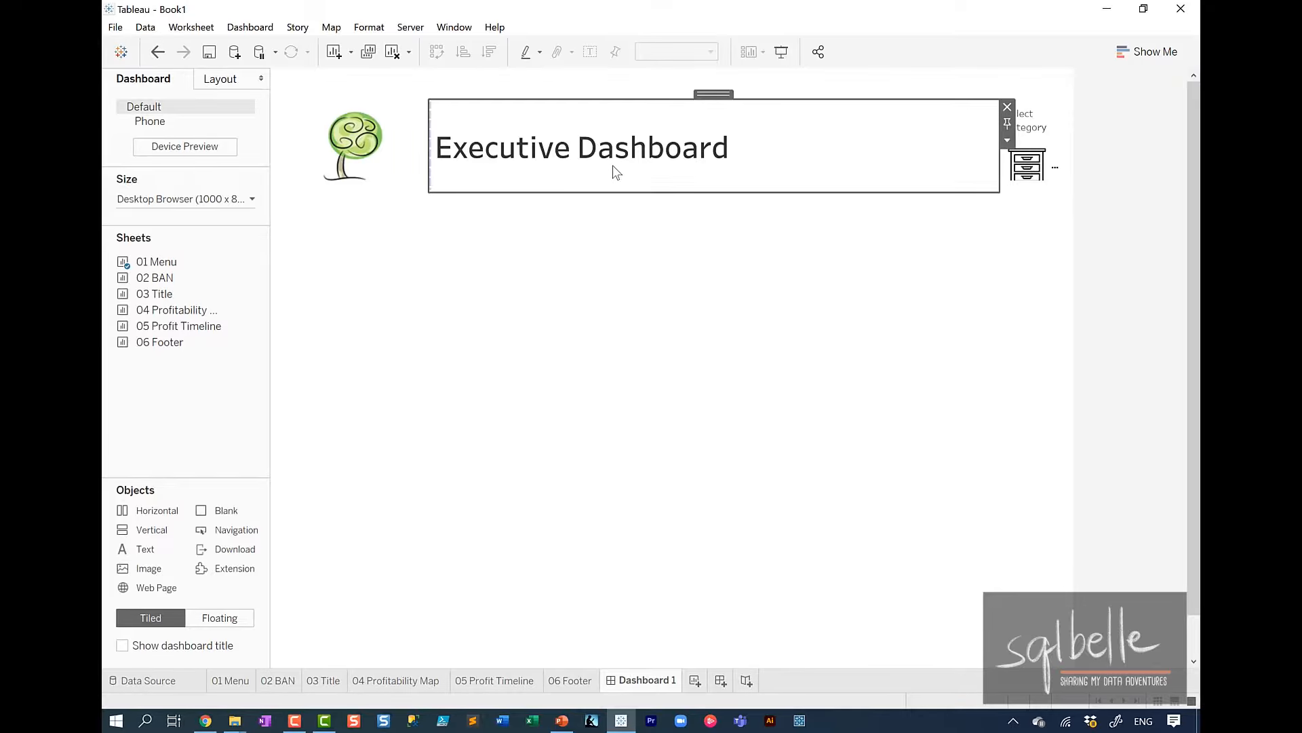
Align the Executive Dashboard title to the horizontal center and the bottom of its text object.
right_click(613, 165)
left_click(646, 193)
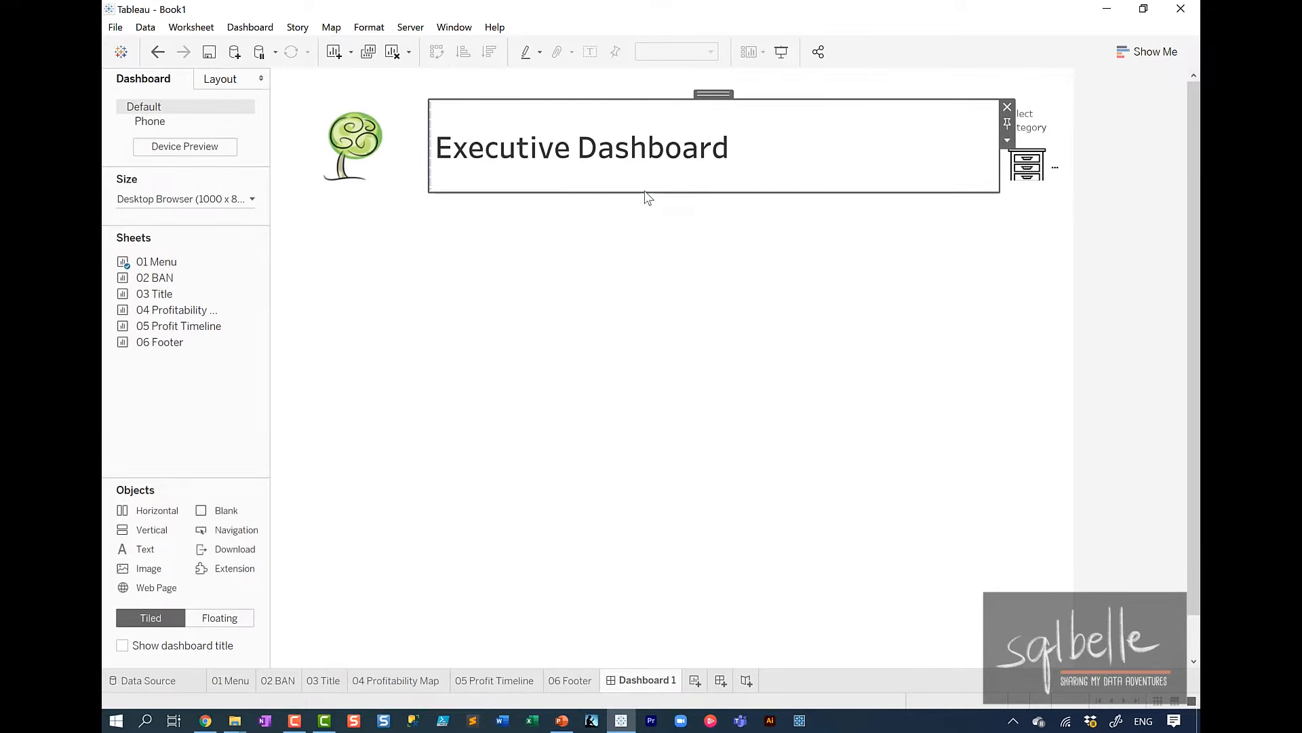
left_click(209, 129)
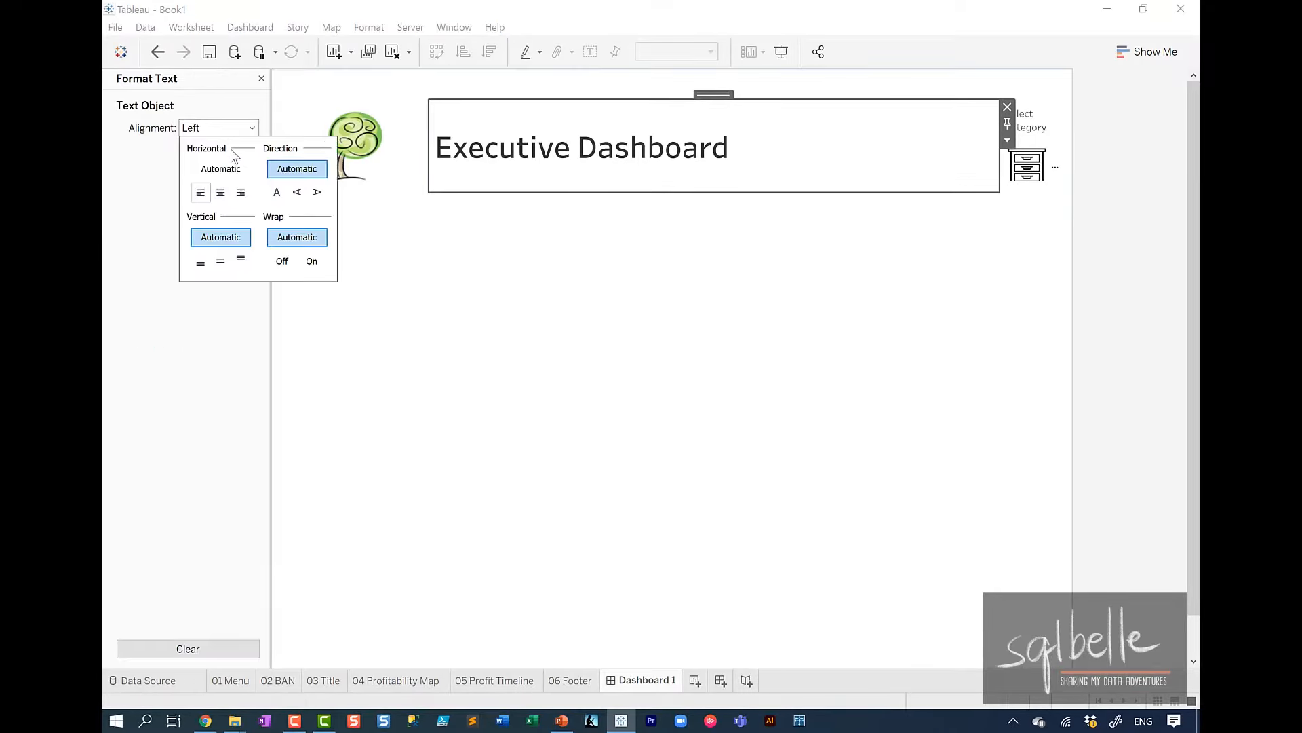
left_click(220, 192)
left_click(220, 266)
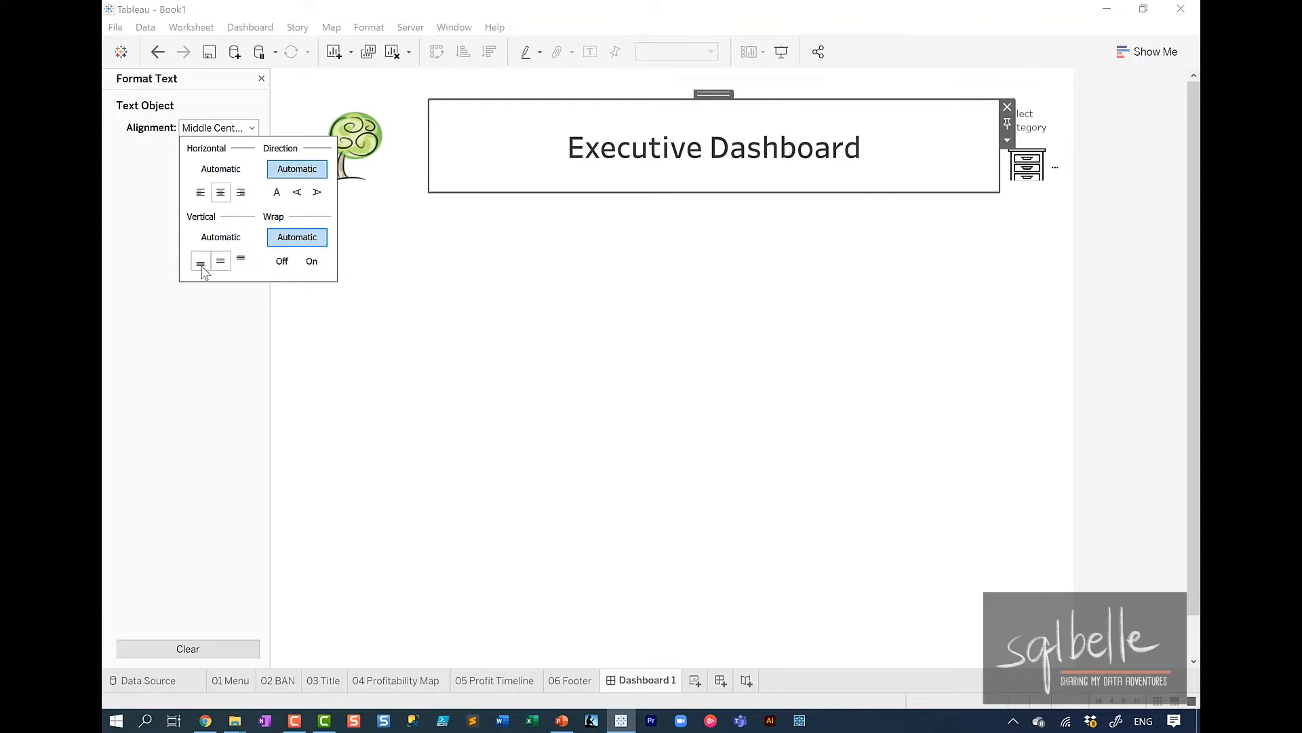
left_click(201, 263)
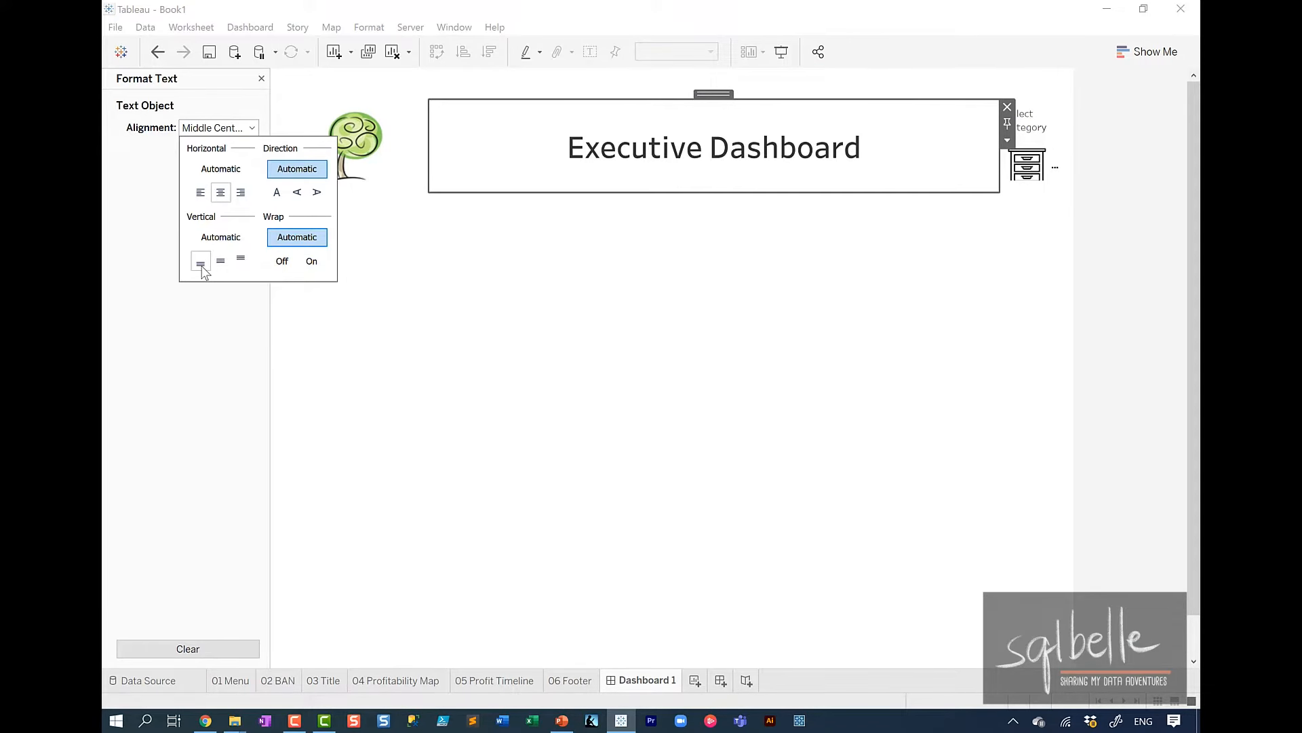
left_click(1094, 226)
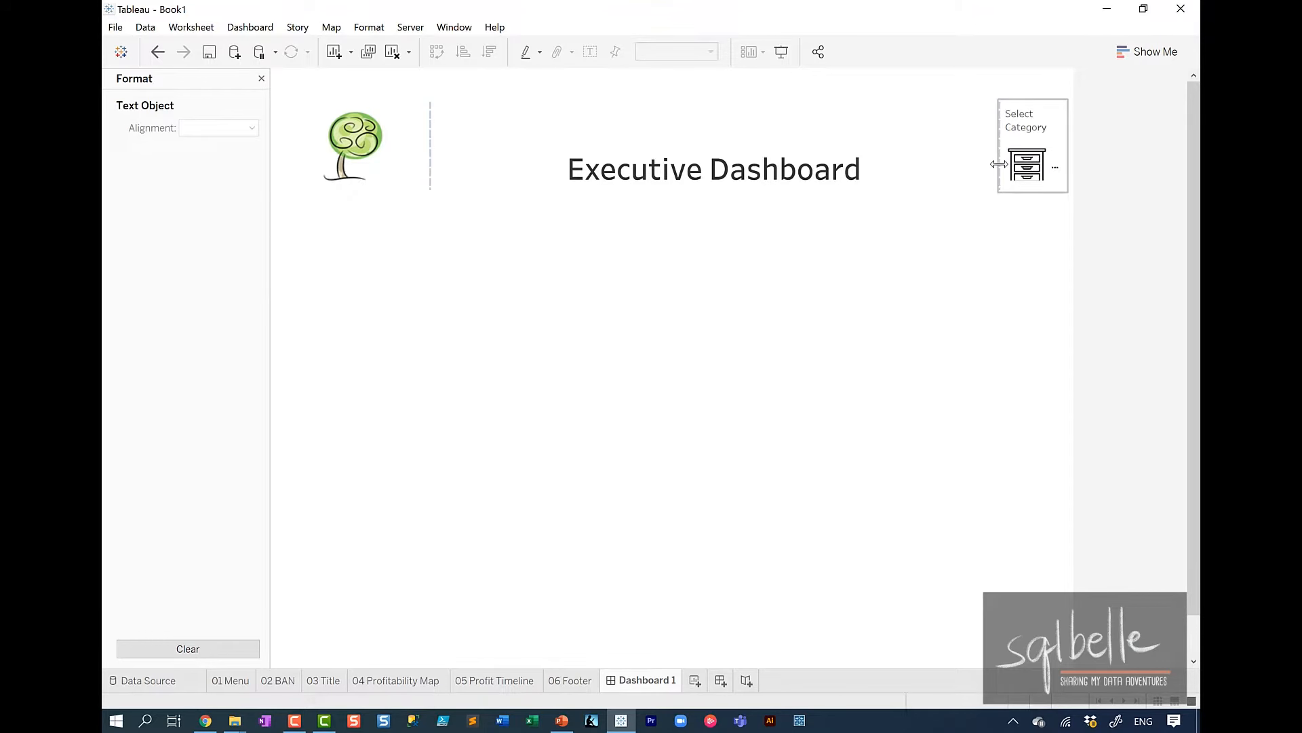
Set the 01 Menu sheet to Entire View and size its area to fit all three category icons.
left_click_drag(999, 164, 849, 164)
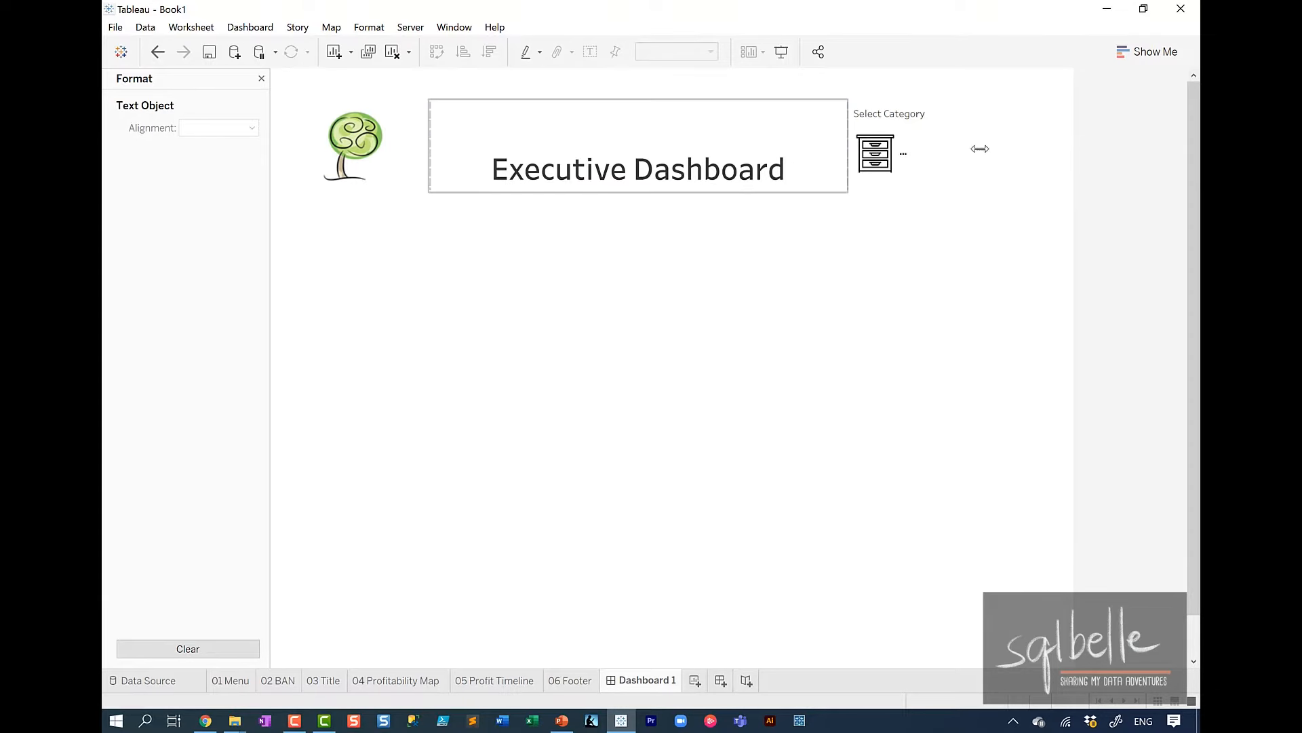
left_click(1002, 152)
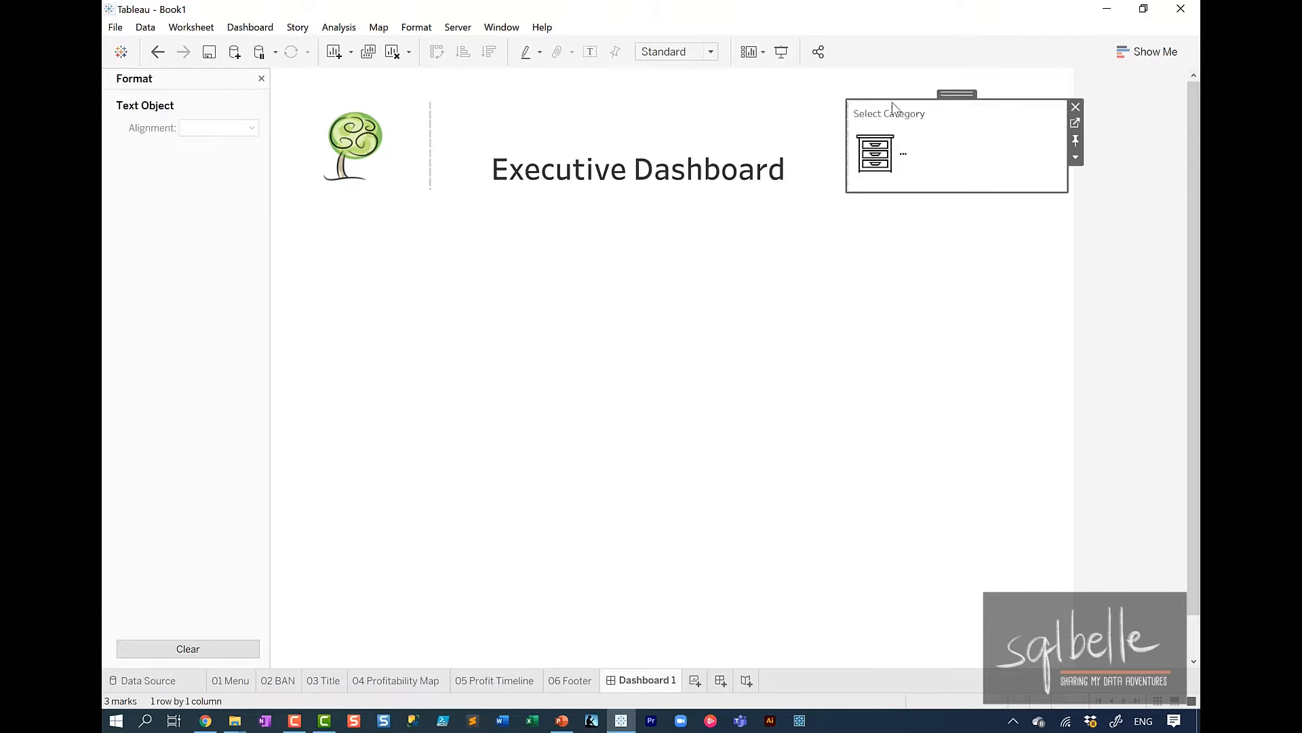
left_click(678, 53)
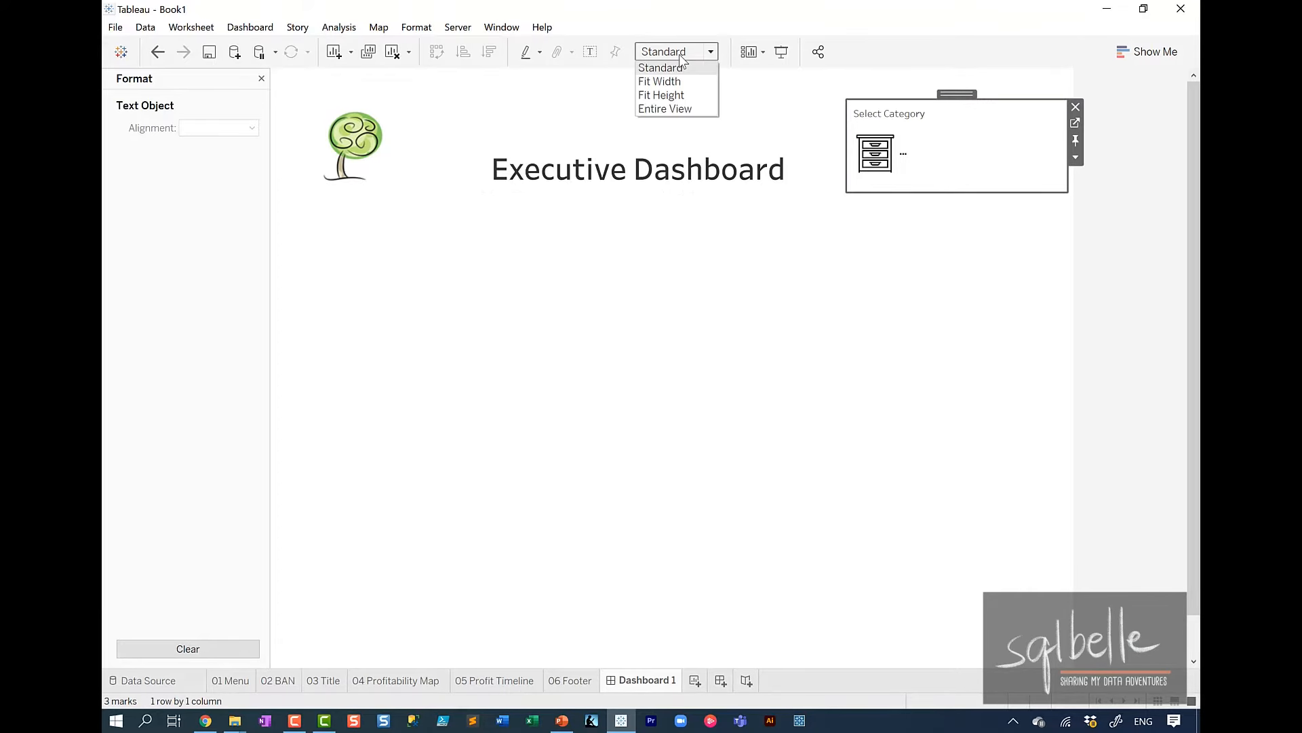
left_click(671, 108)
left_click_drag(775, 141, 776, 111)
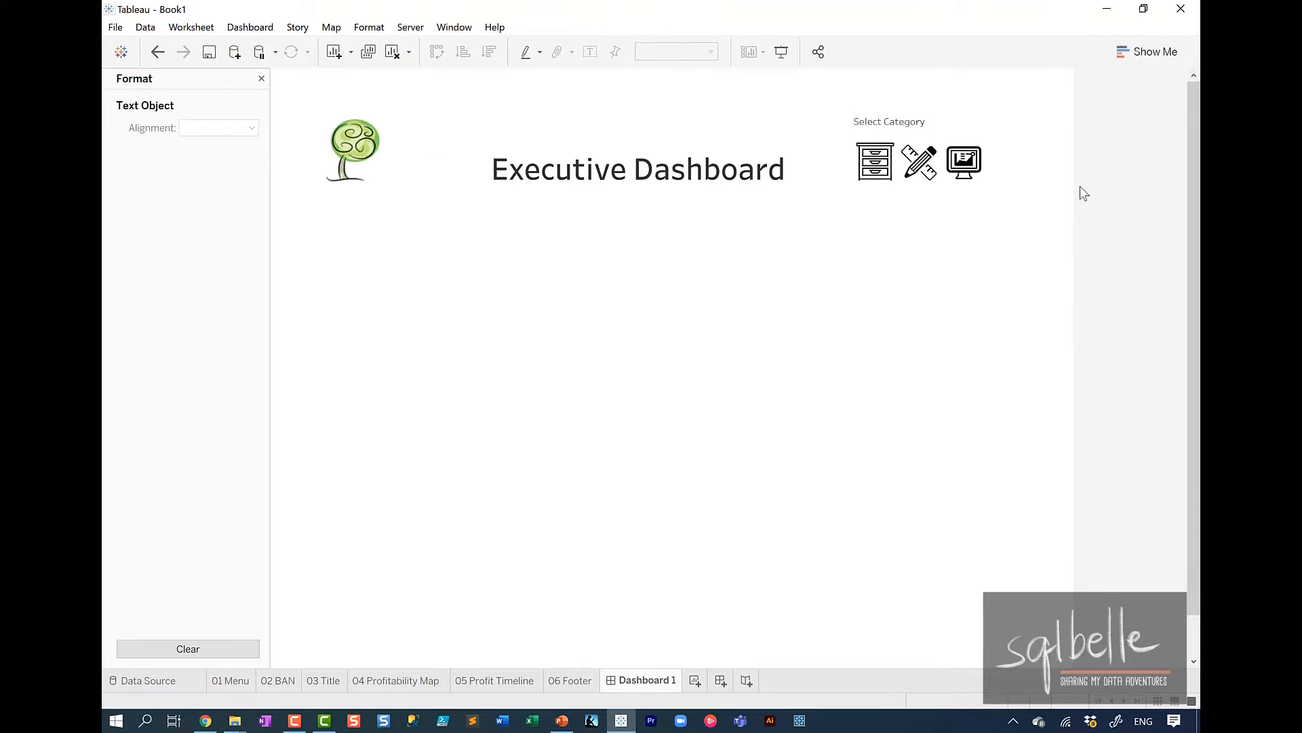
left_click_drag(841, 160, 887, 161)
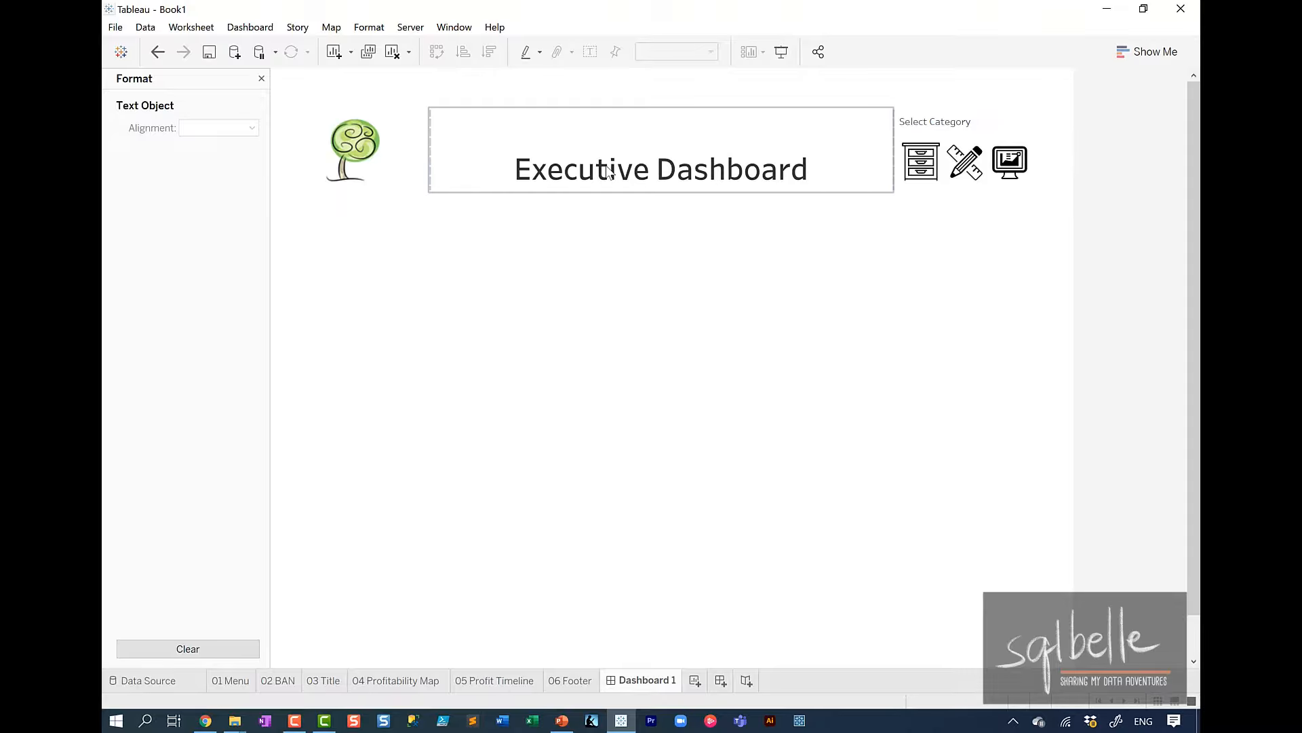
Fix the height of the parent header container and delete the blank object above it.
left_click(636, 145)
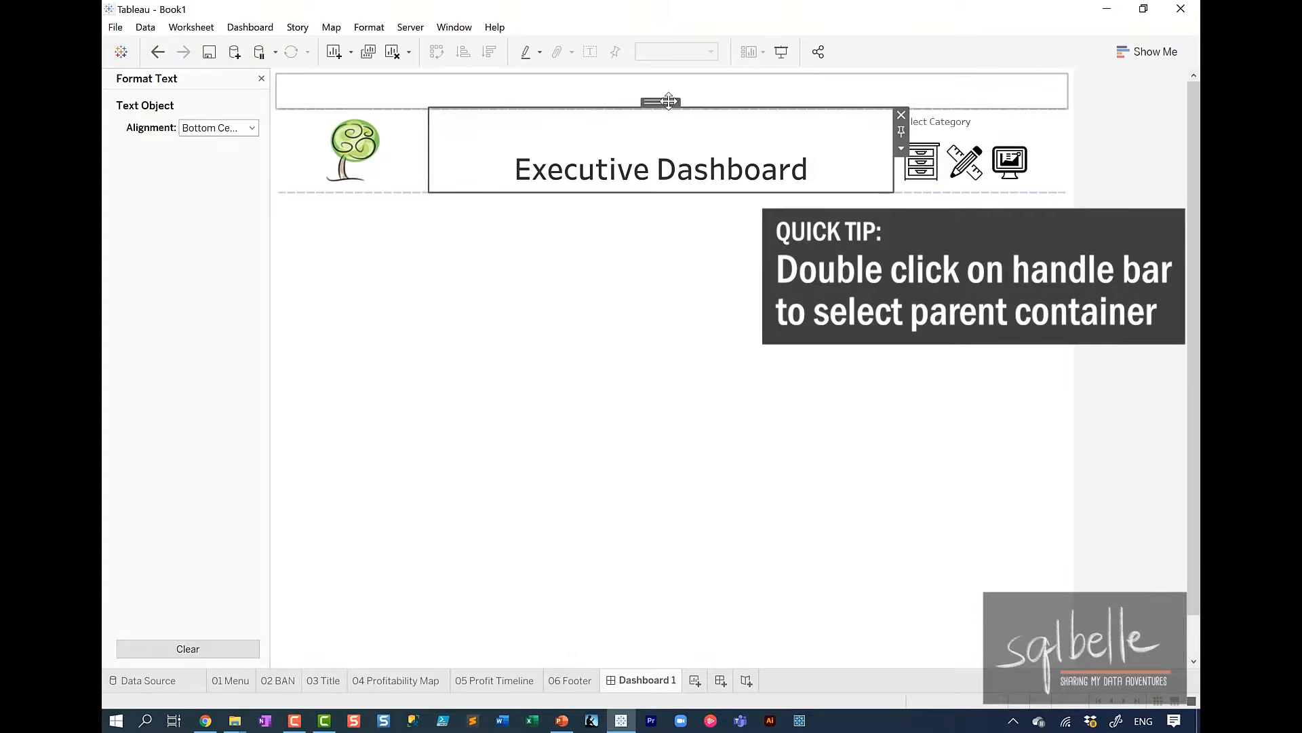
double_click(669, 101)
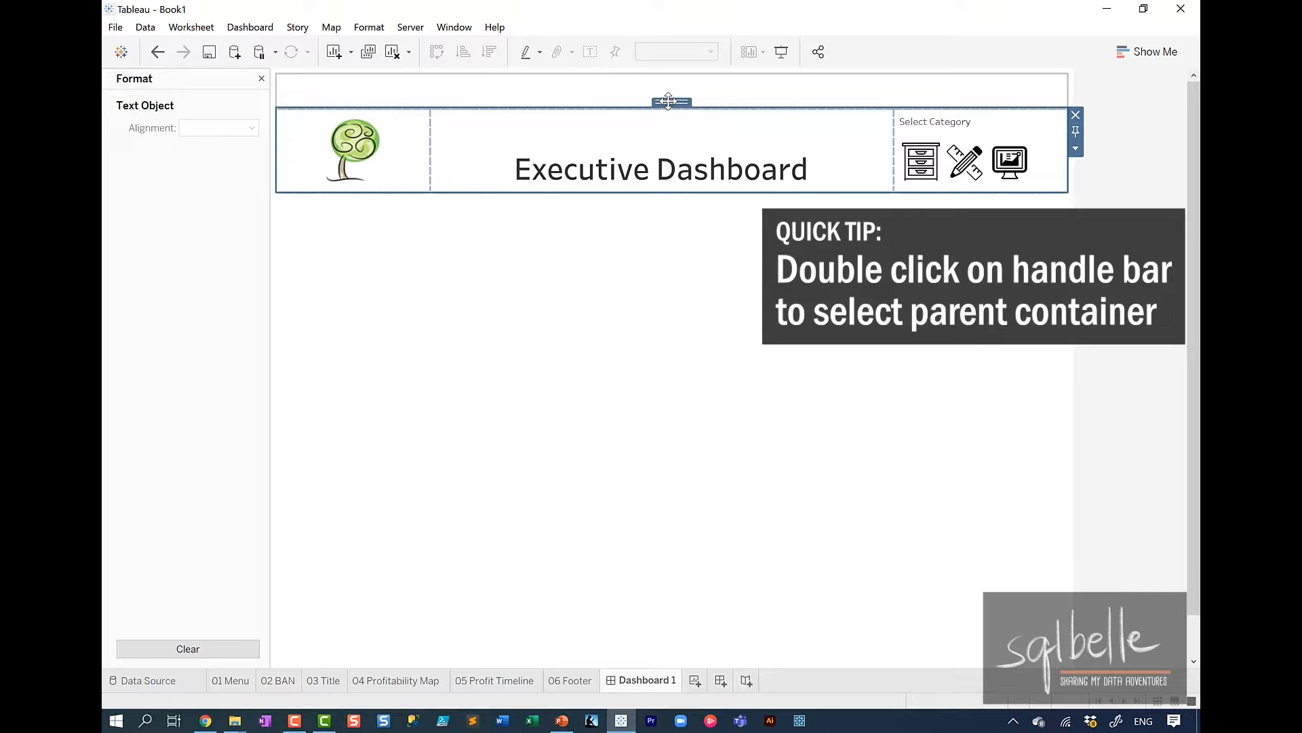
left_click(1075, 149)
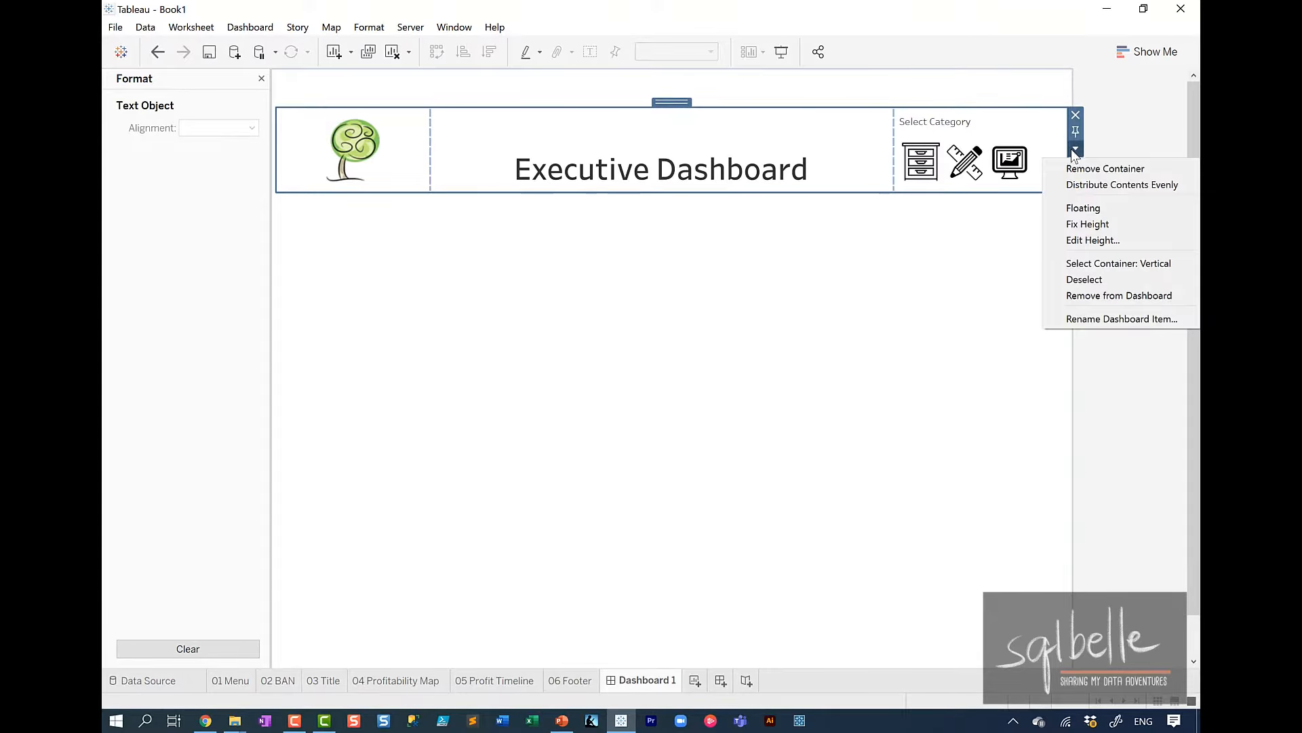
left_click(1088, 223)
left_click(1165, 174)
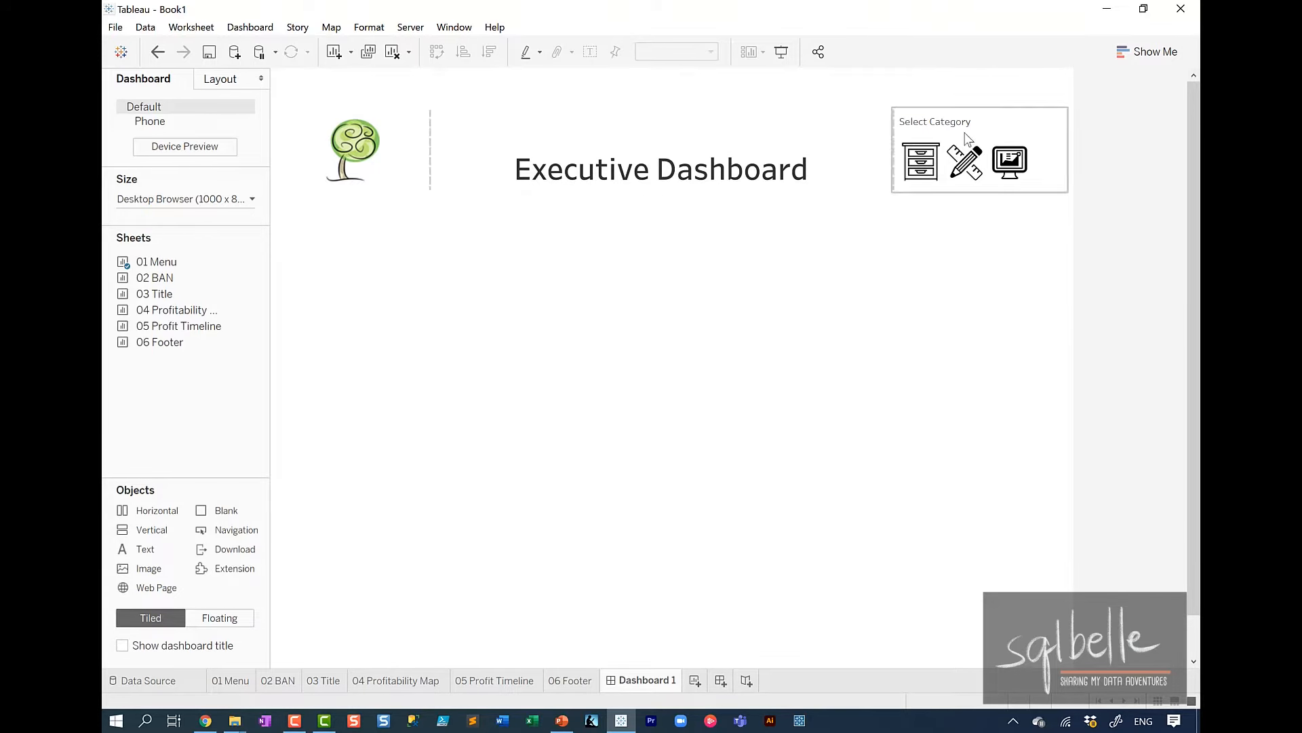
left_click(788, 90)
left_click(1081, 84)
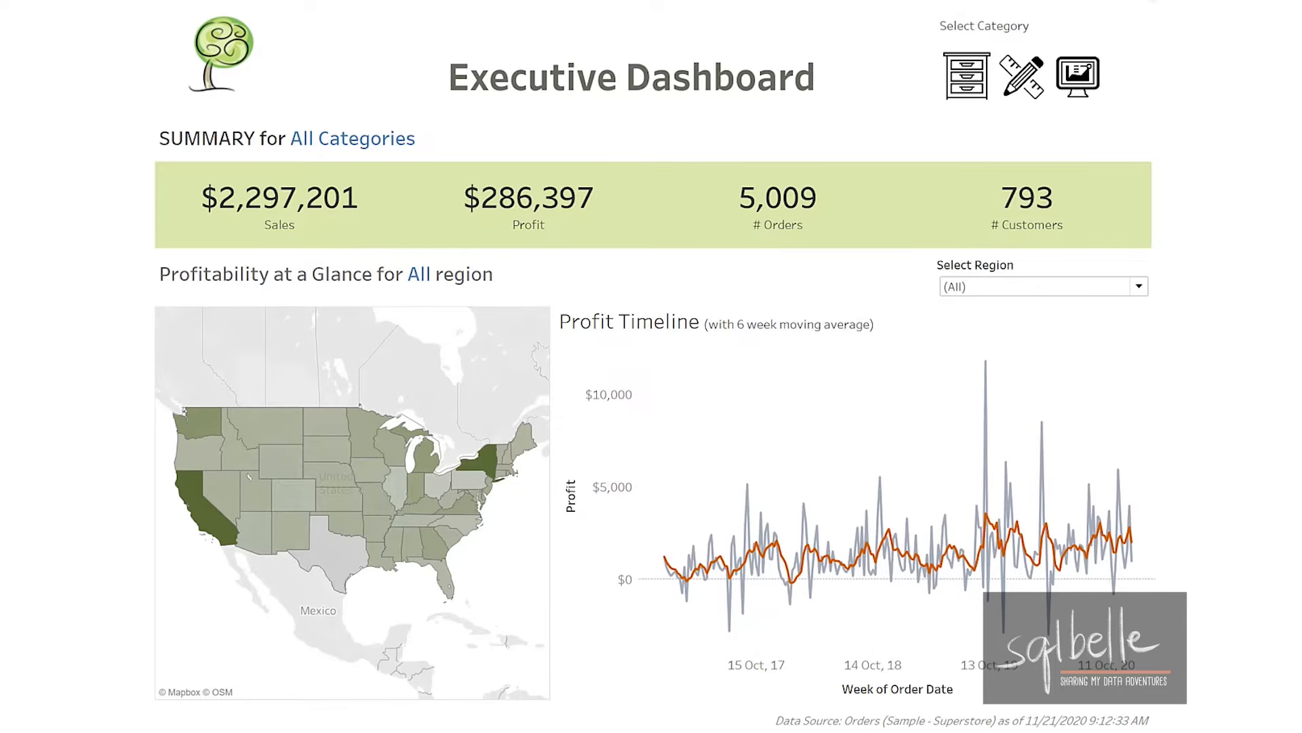
mouse_move(782, 107)
left_mouse_down()
mouse_move(197, 128)
mouse_move(848, 268)
mouse_move(709, 100)
mouse_move(582, 107)
left_mouse_up()
left_click_drag(671, 702, 131, 729)
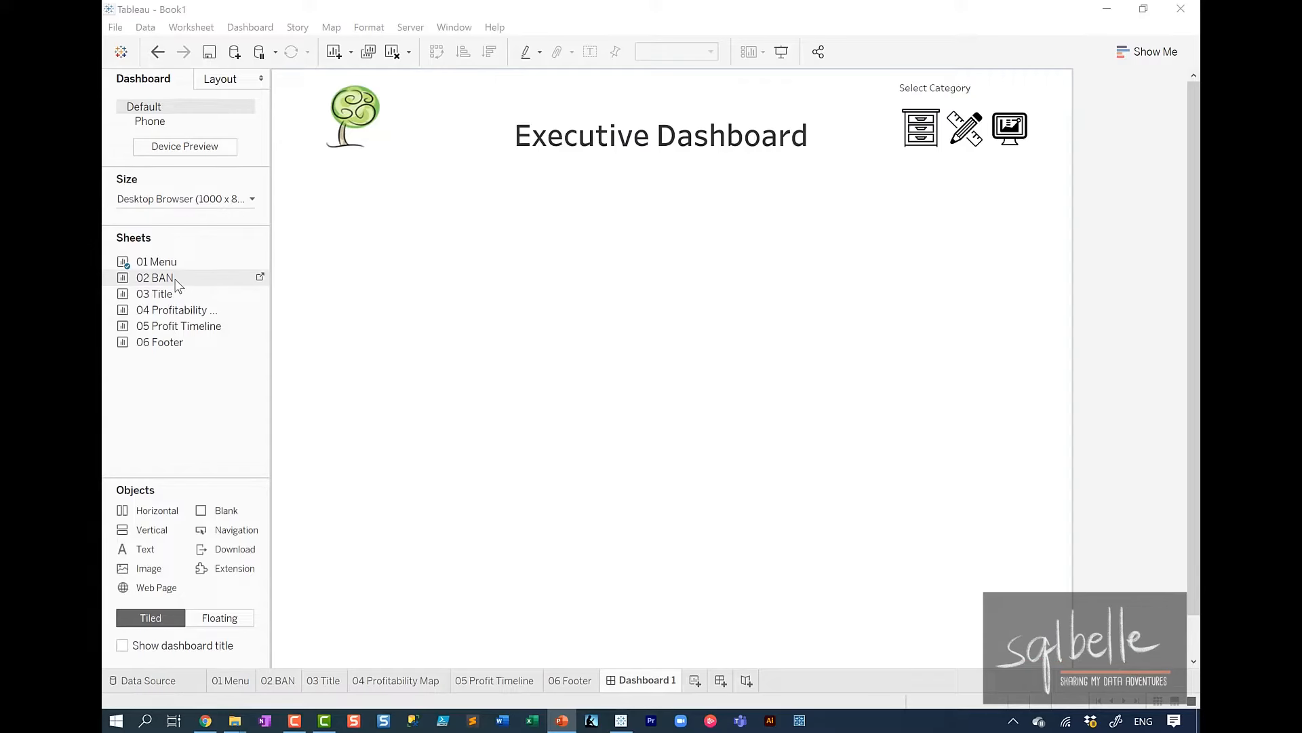
Place the 02 BAN sheet below the header and the 06 Footer sheet at the dashboard's bottom, both fitted to Entire View.
left_click_drag(256, 275, 438, 223)
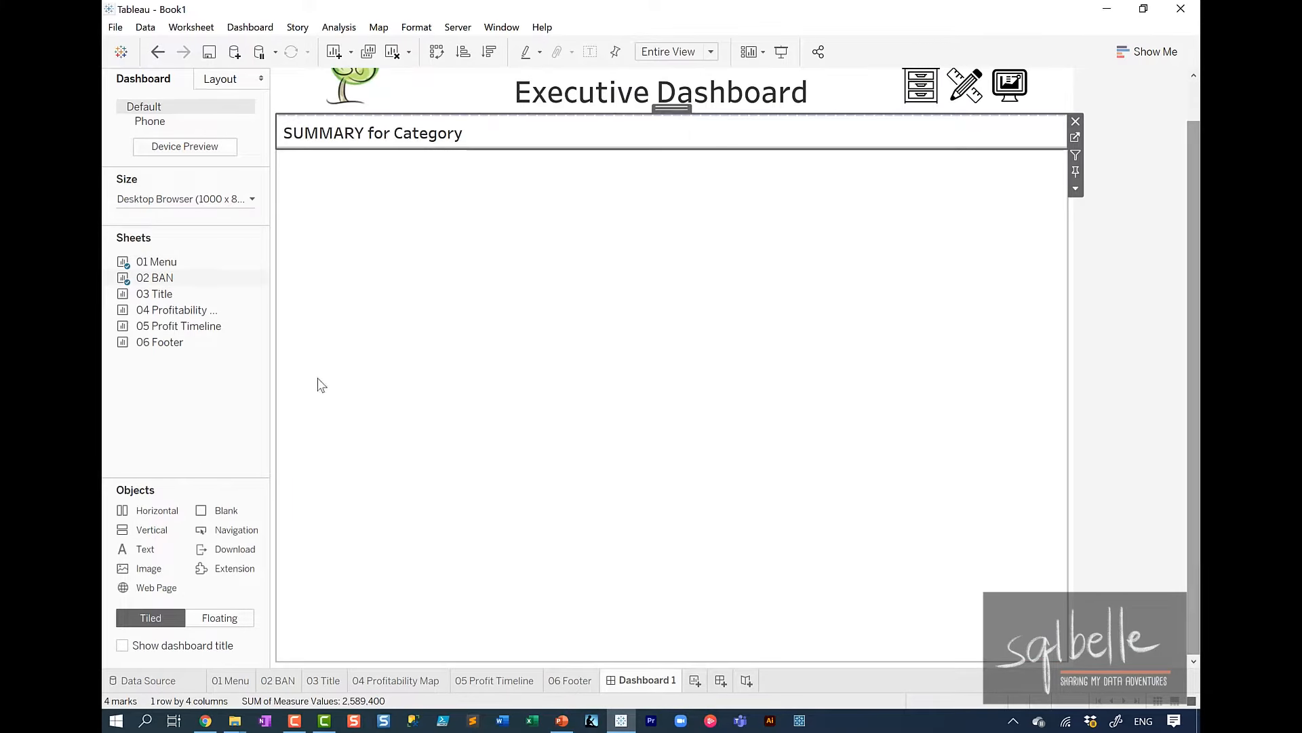
mouse_move(170, 347)
left_click_drag(170, 348, 594, 566)
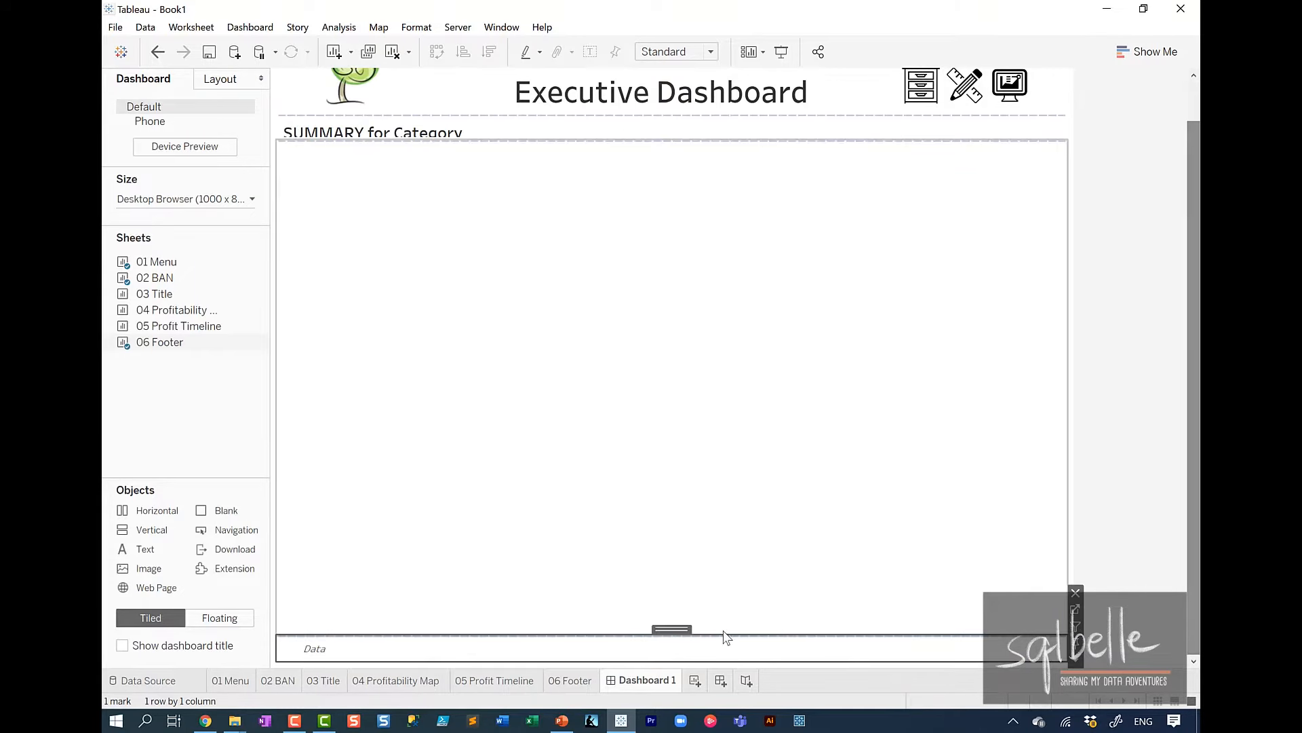
left_click(648, 648)
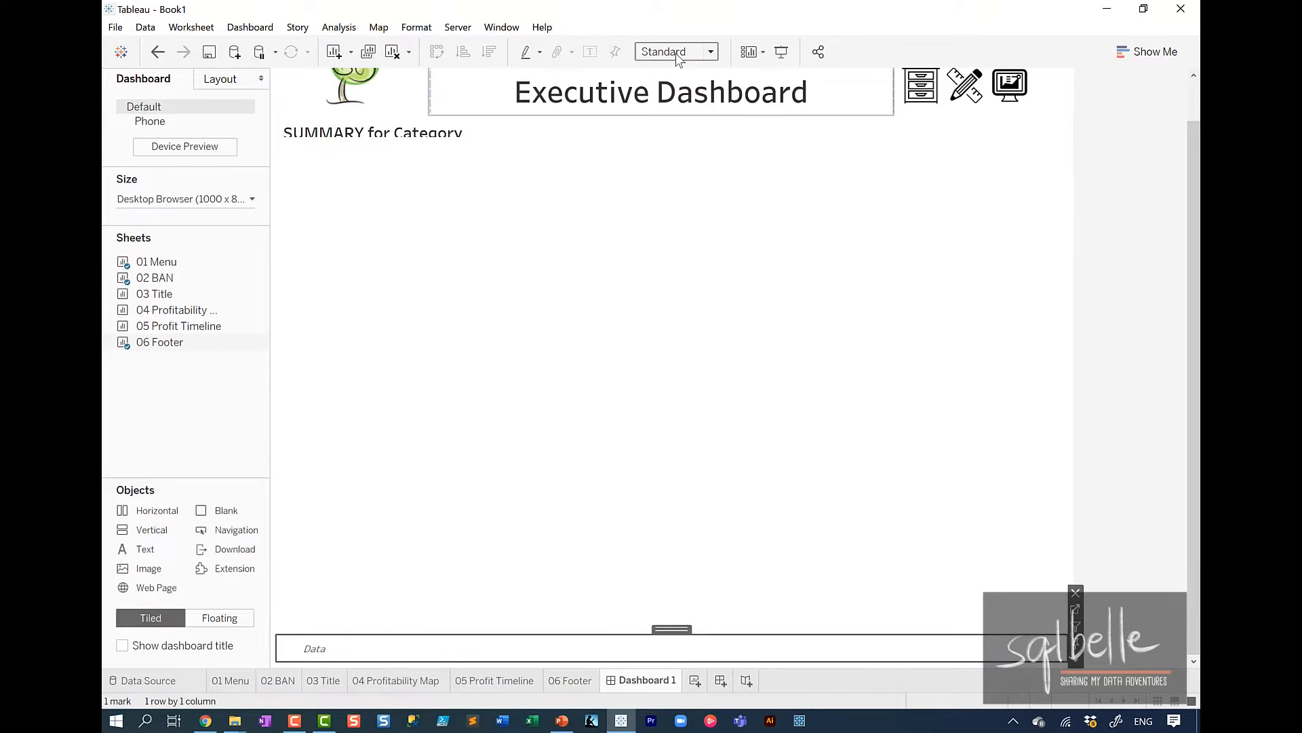
left_click(676, 53)
left_click(664, 109)
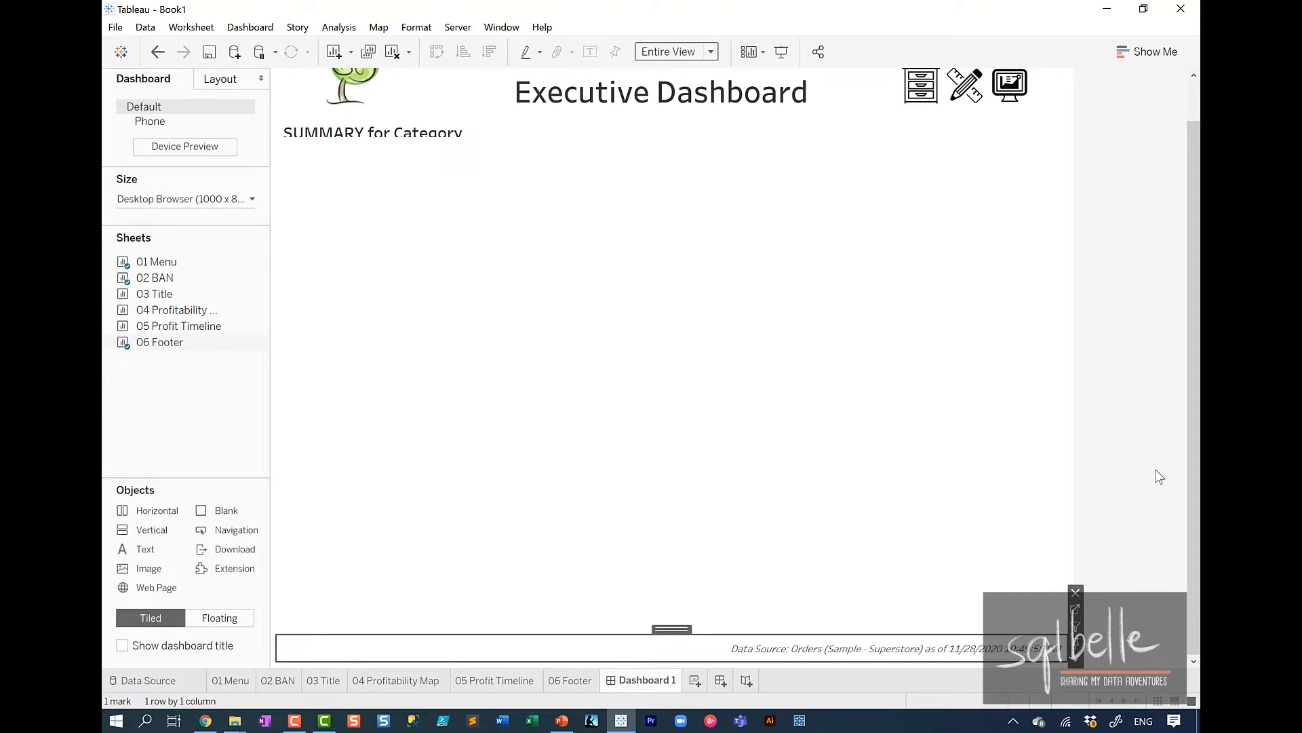
left_click(1140, 309)
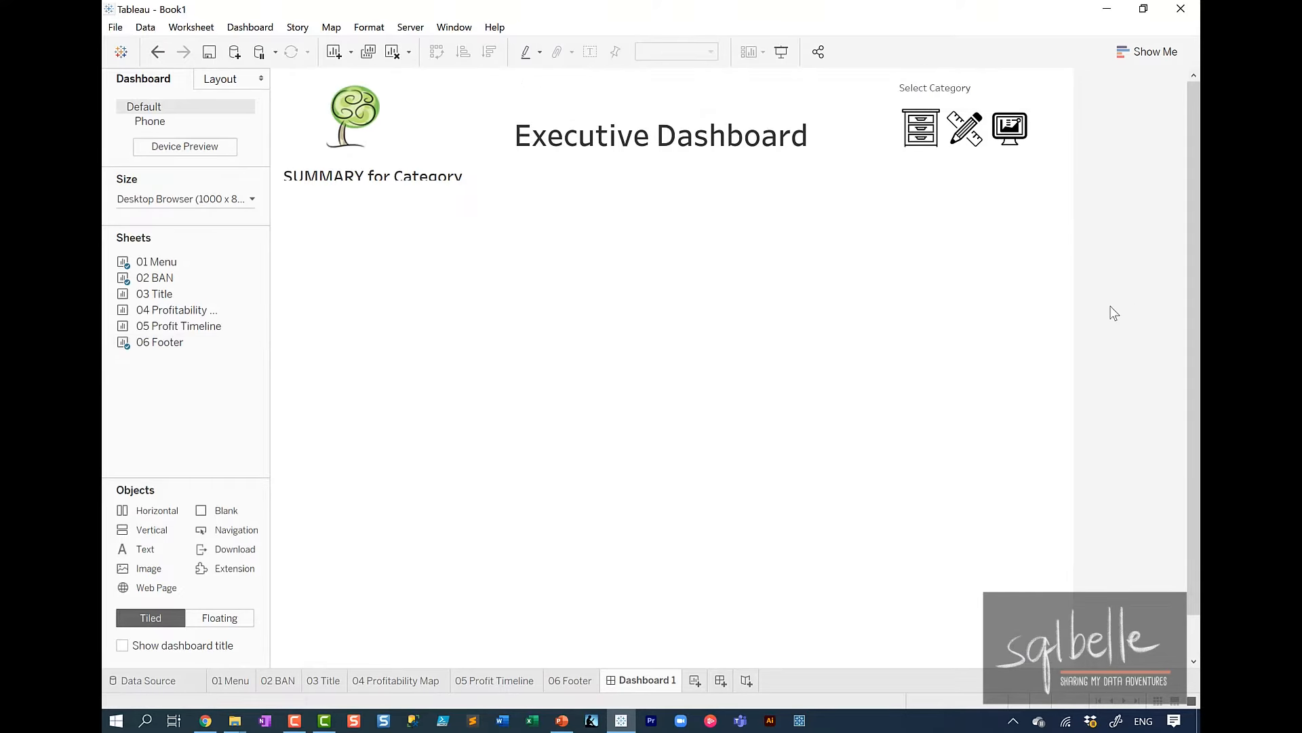
Increase the height of the 02 BAN sheet to fit its full KPI band and open the sheet's options.
left_click(615, 181)
left_click_drag(610, 185, 650, 281)
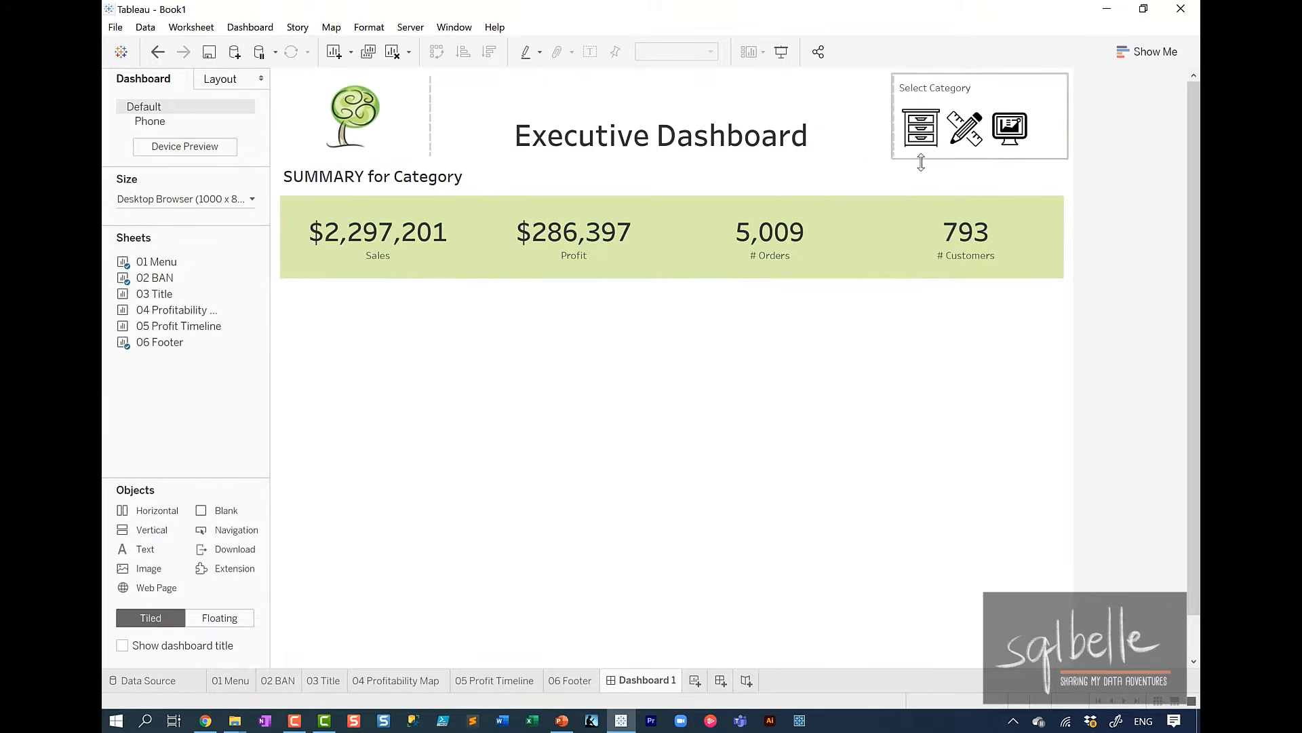
left_click(658, 182)
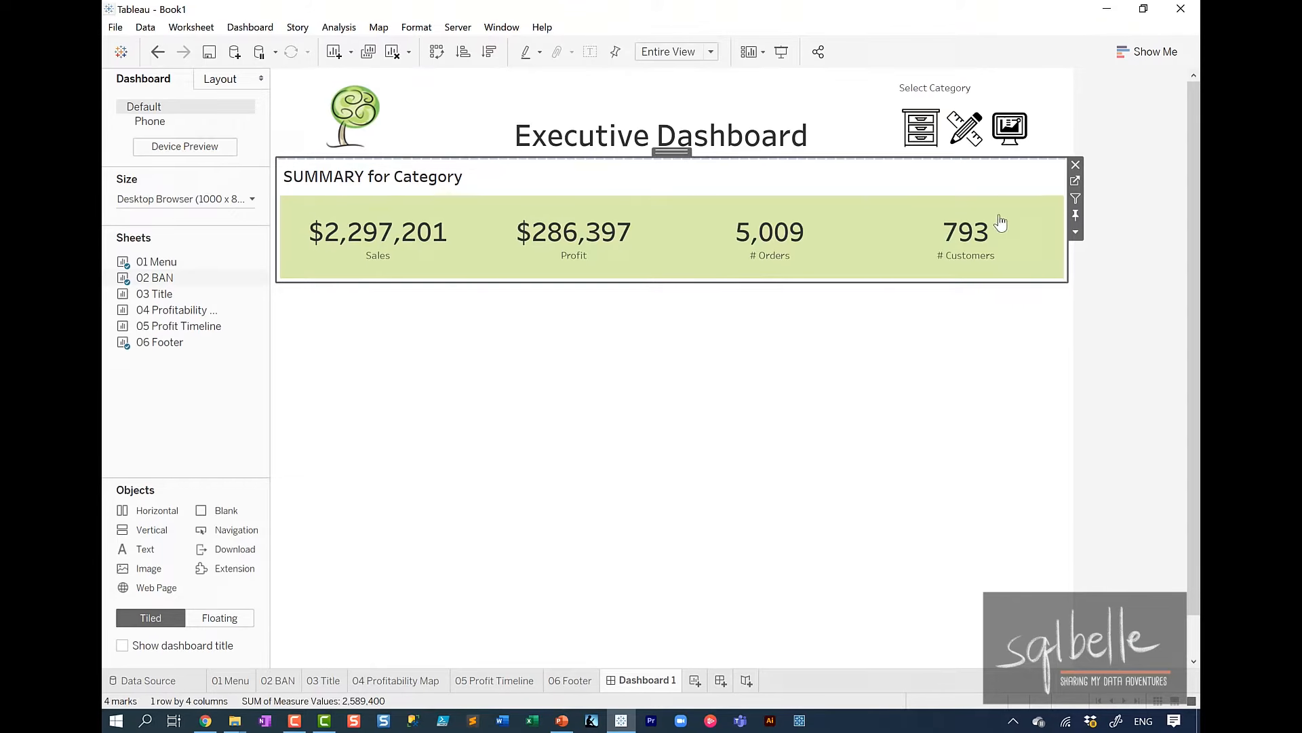
left_click(1075, 233)
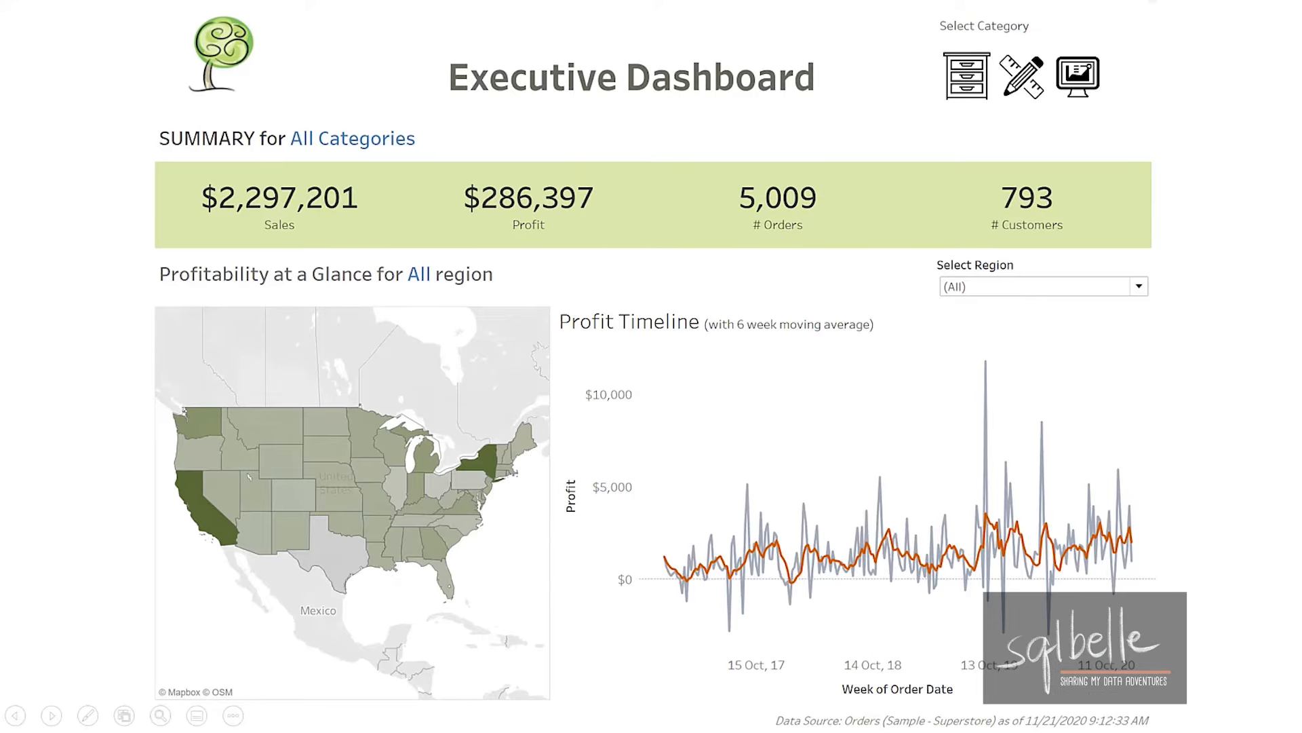
mouse_move(898, 244)
left_mouse_down()
mouse_move(95, 291)
mouse_move(1164, 244)
mouse_move(1156, 269)
mouse_move(1127, 235)
left_mouse_up()
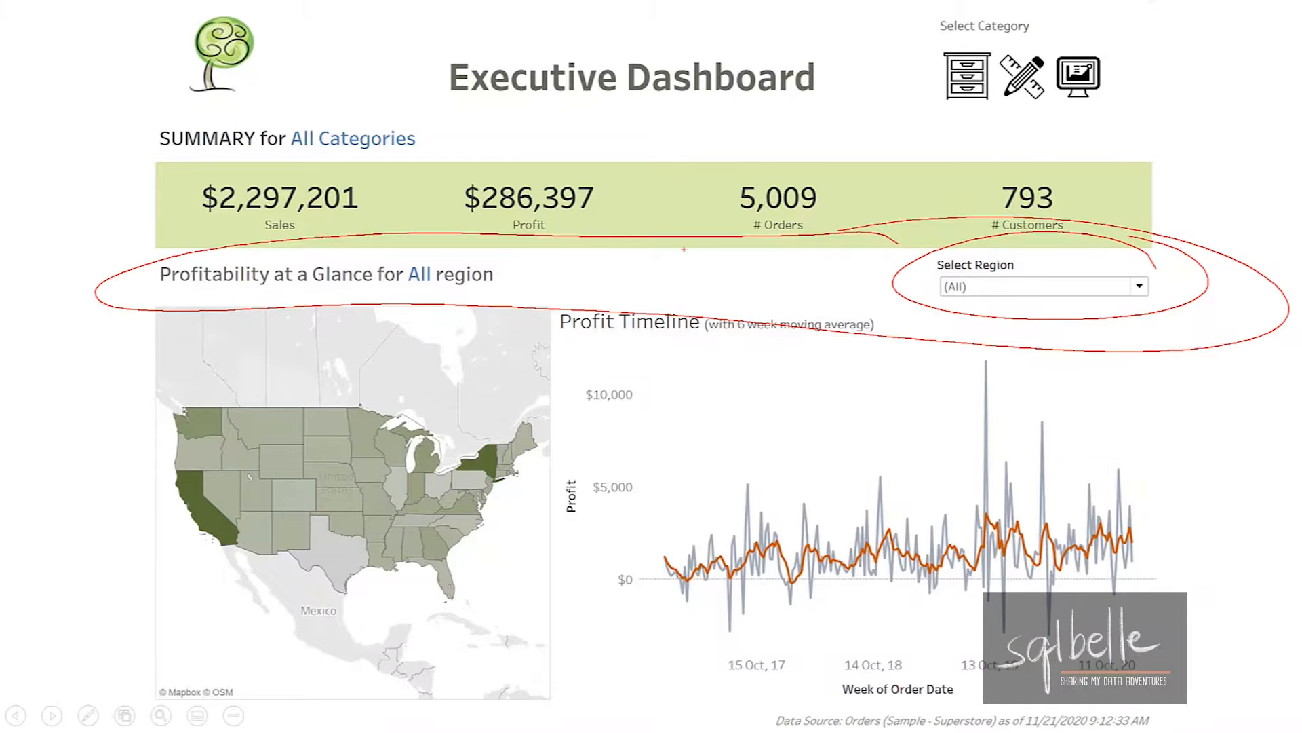
left_click_drag(684, 249, 510, 285)
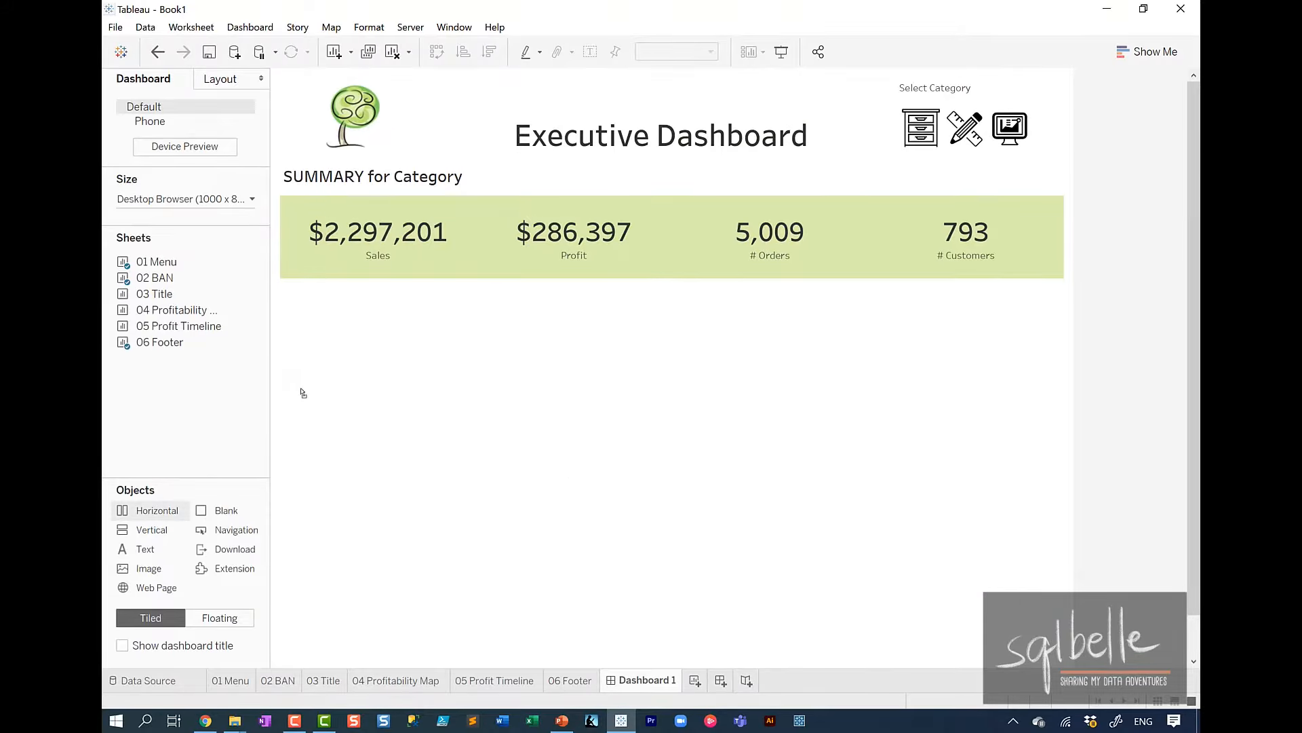
Add a horizontal container below the KPI band, holding the 03 Title sheet with a blank object to its right.
left_click(369, 333)
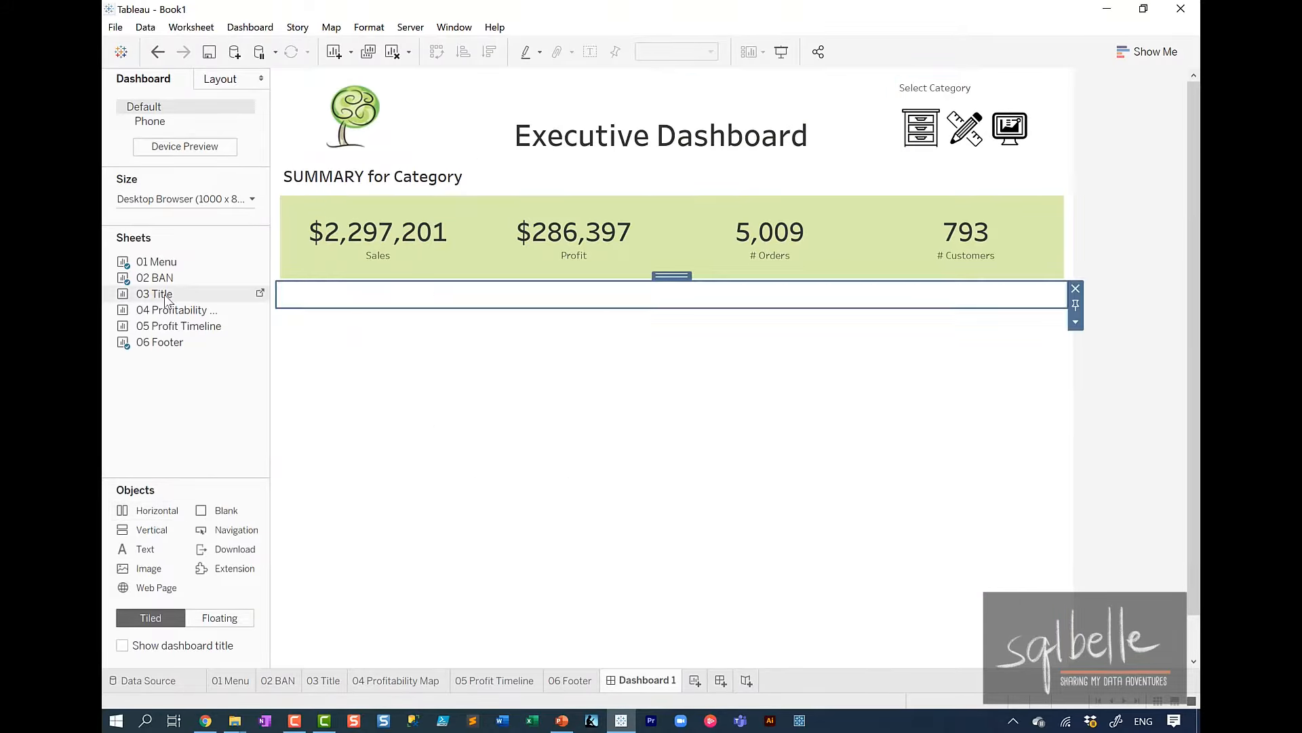
left_click_drag(166, 301, 328, 307)
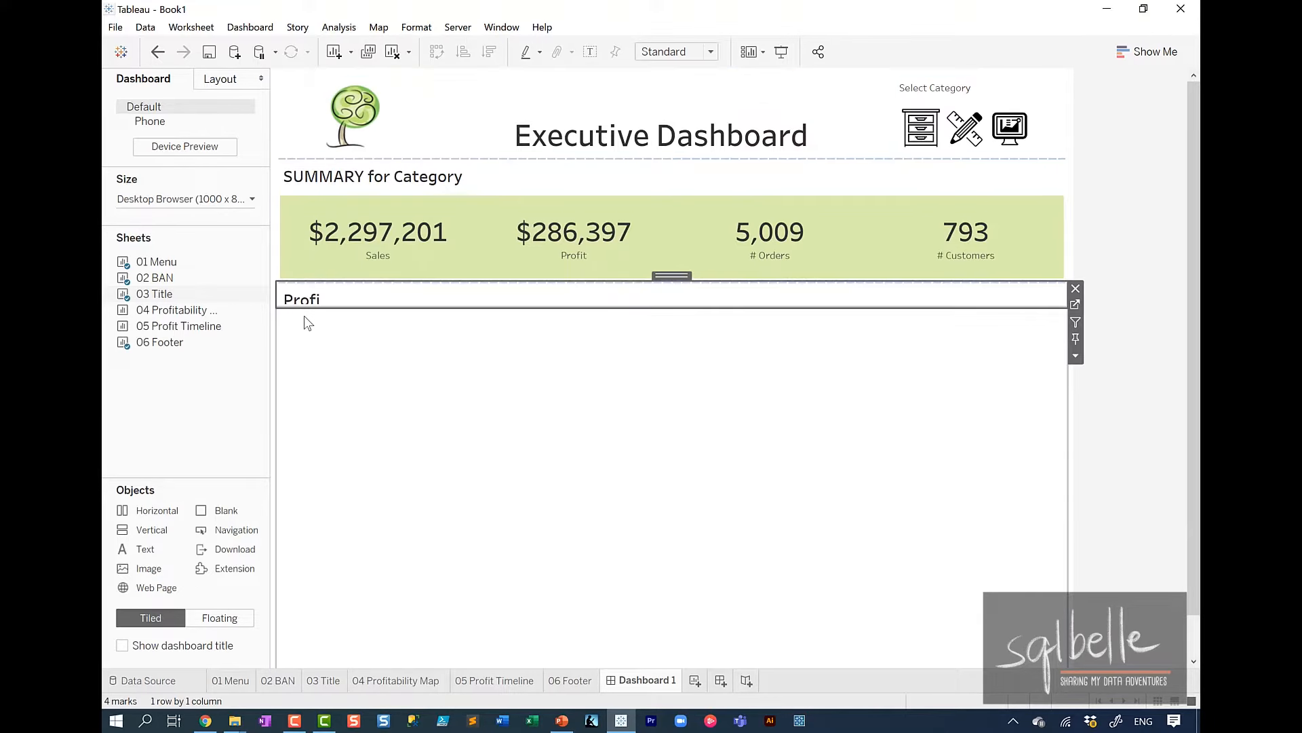
left_click_drag(224, 510, 727, 308)
Fit the 03 Title sheet to Entire View and slightly increase the height of its container.
left_click(384, 292)
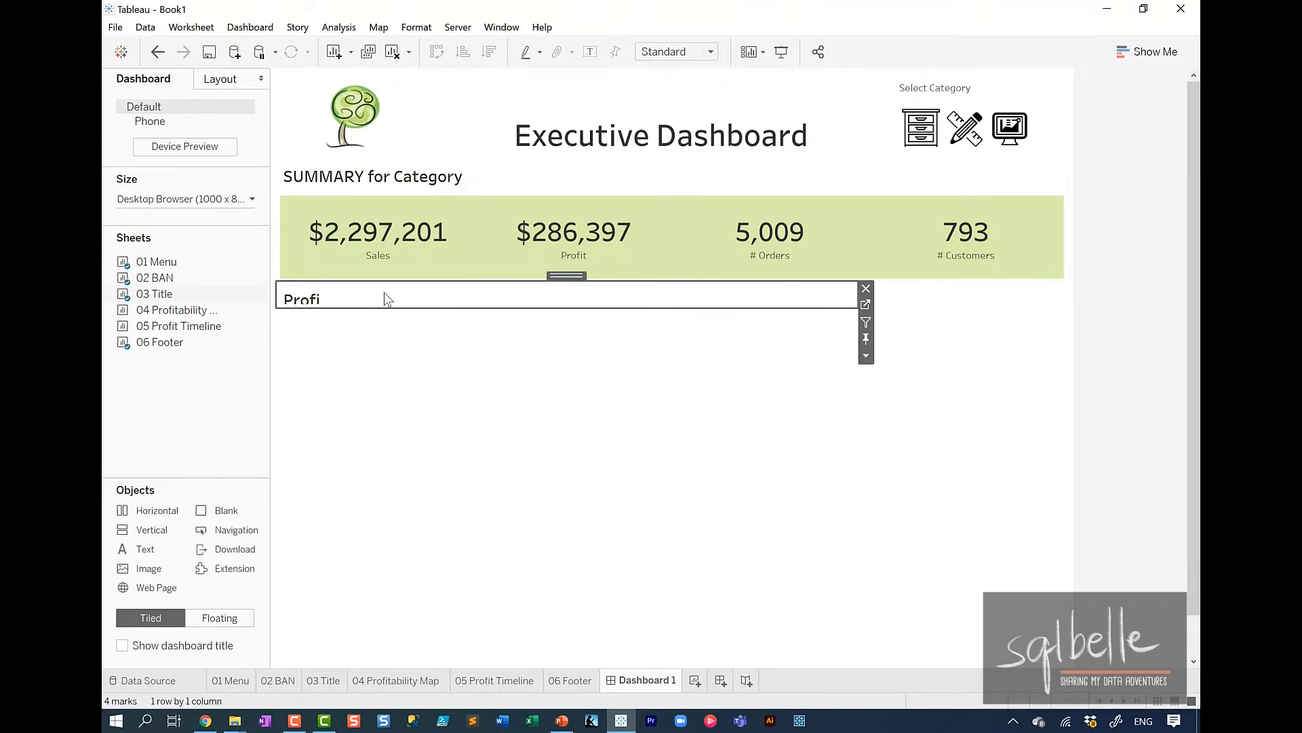
left_click(655, 61)
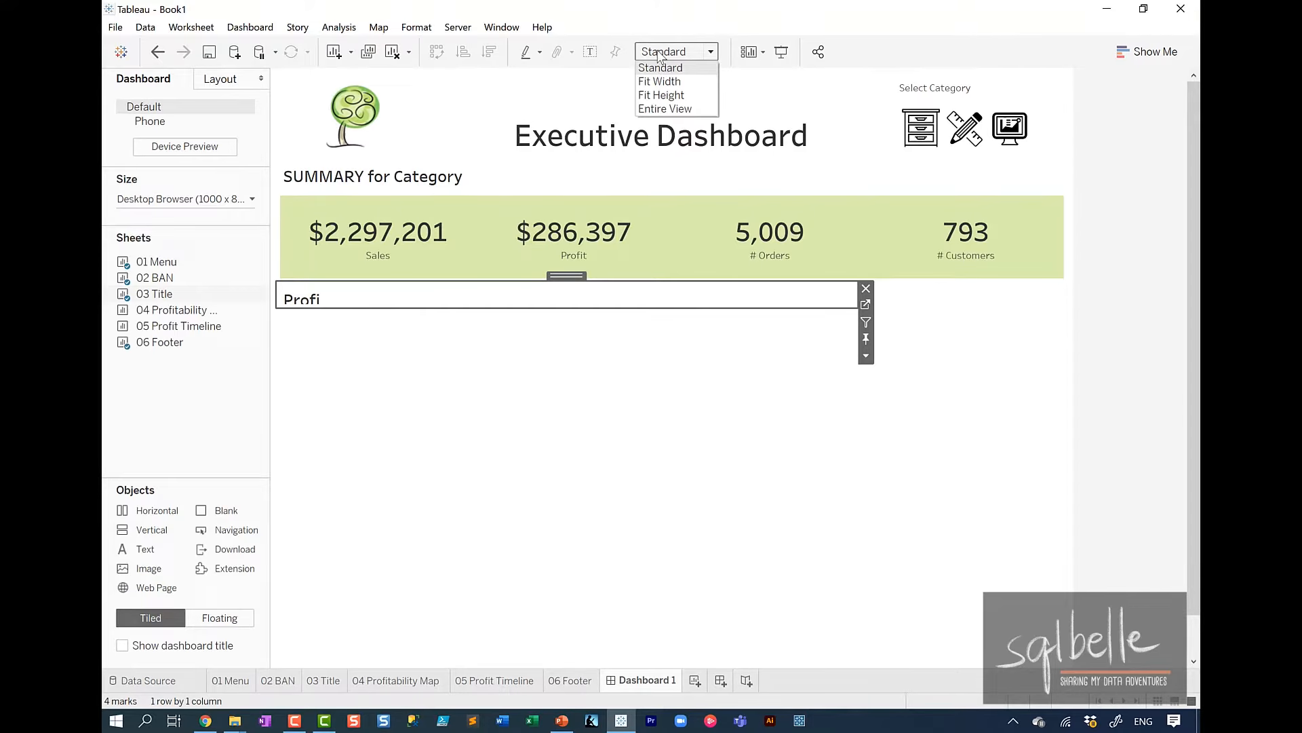
left_click(670, 110)
left_click_drag(582, 308, 583, 324)
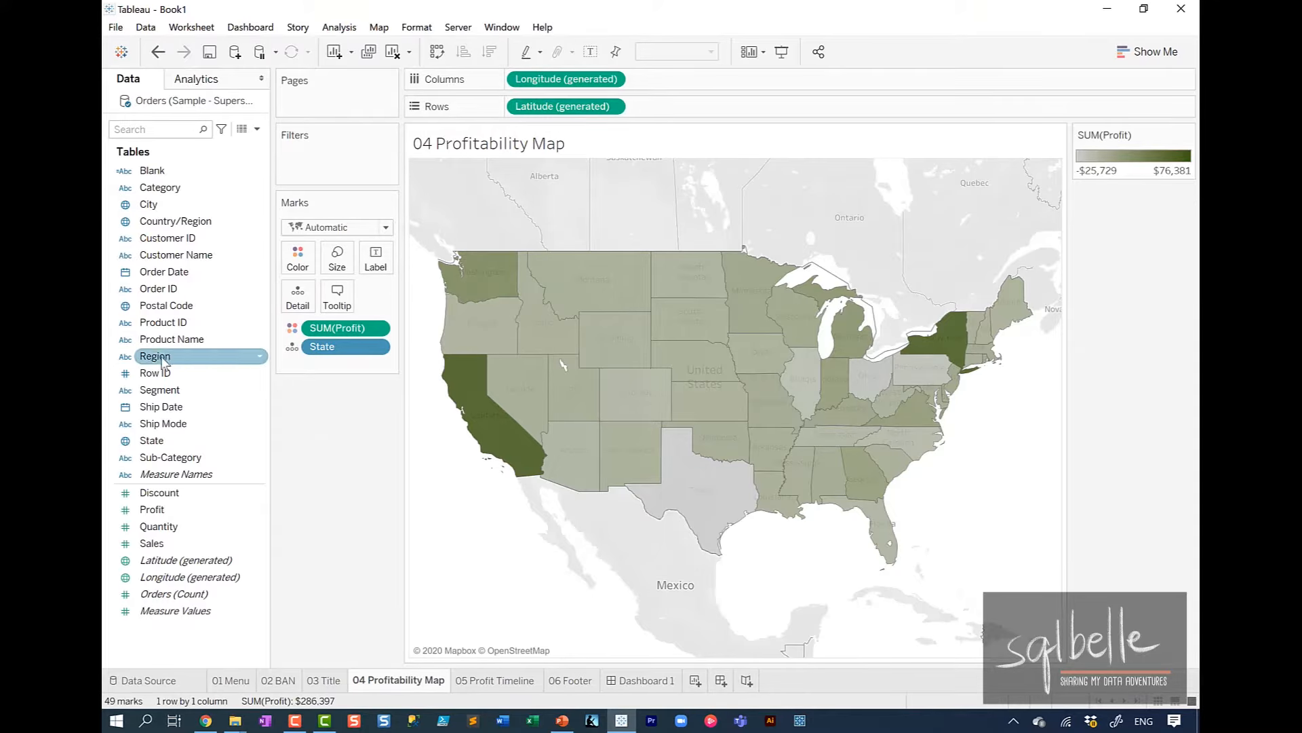
Add the Region field to Detail on the 04 Profitability Map sheet.
left_click_drag(162, 360, 288, 302)
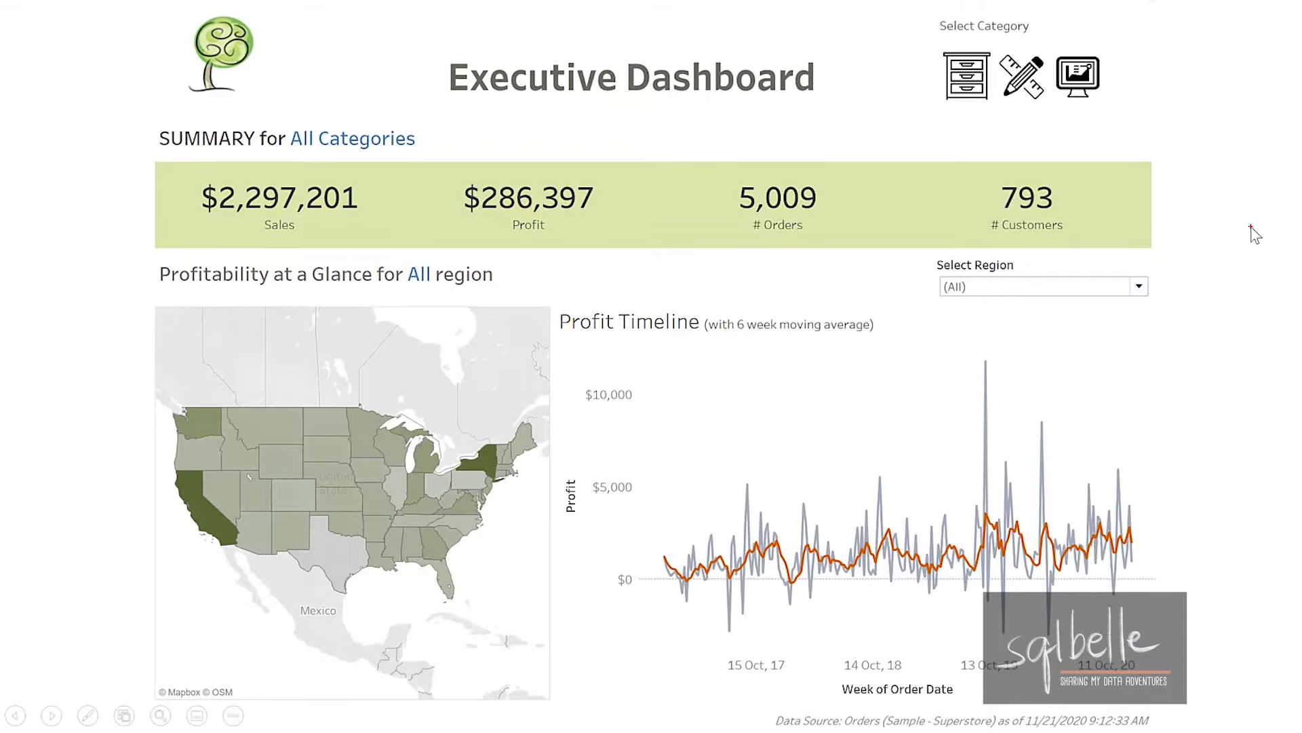
mouse_move(434, 297)
left_mouse_down()
mouse_move(87, 524)
mouse_move(1139, 649)
mouse_move(449, 290)
mouse_move(398, 300)
left_mouse_up()
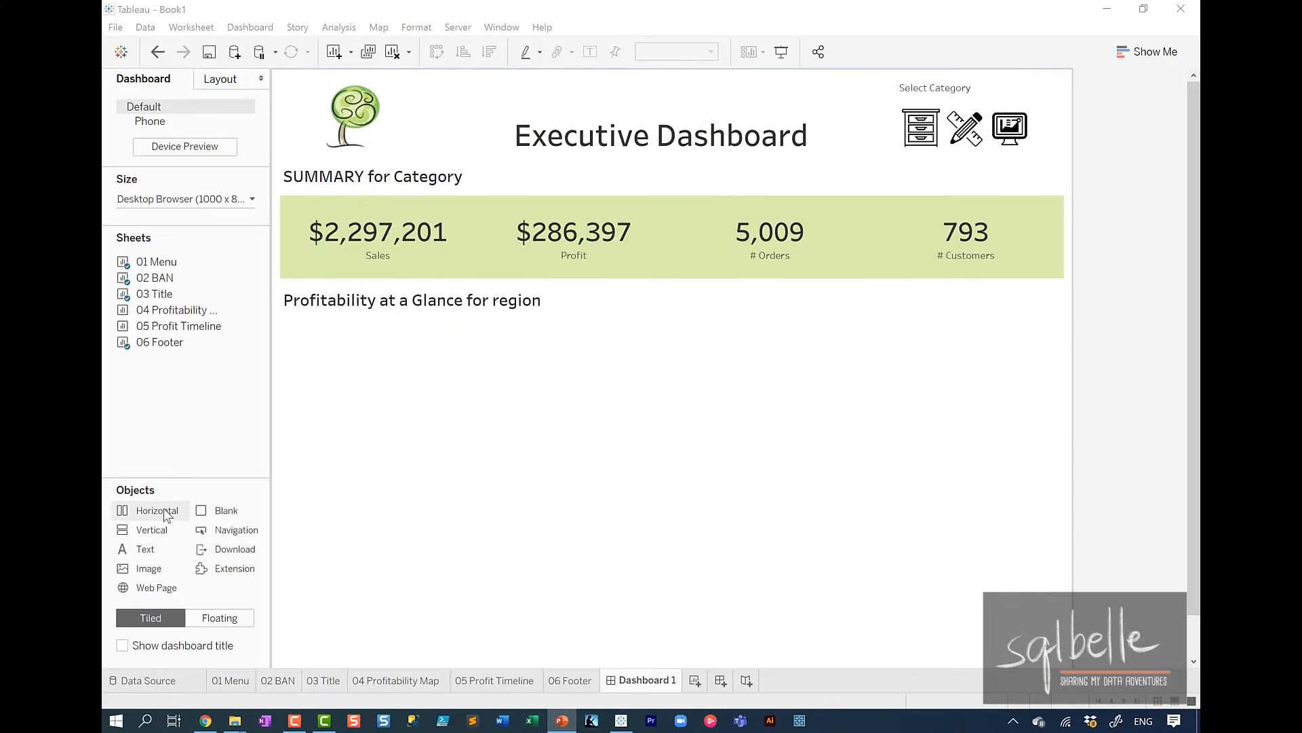
Add a horizontal container below the Profitability at a Glance title row and remove the blank object beneath it.
left_click_drag(150, 510, 520, 405)
scroll(520, 405, "down", 1)
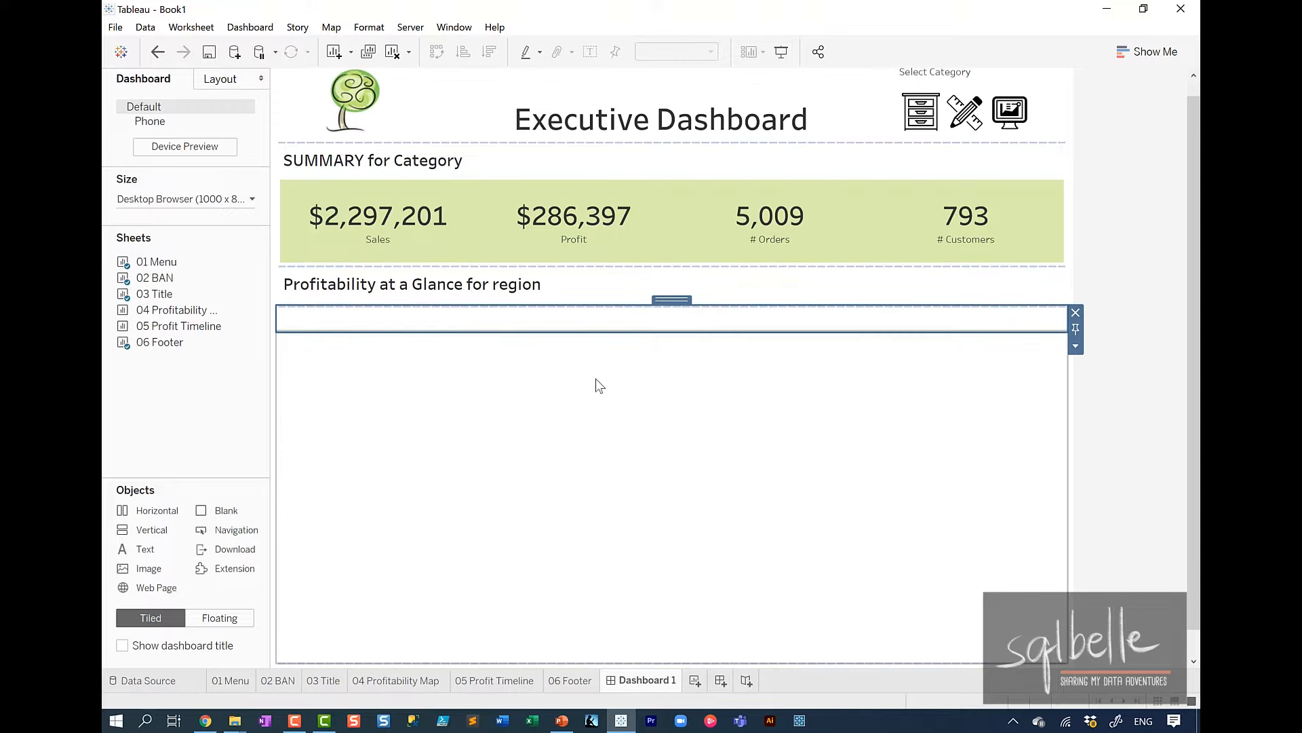
scroll(597, 384, "down", 1)
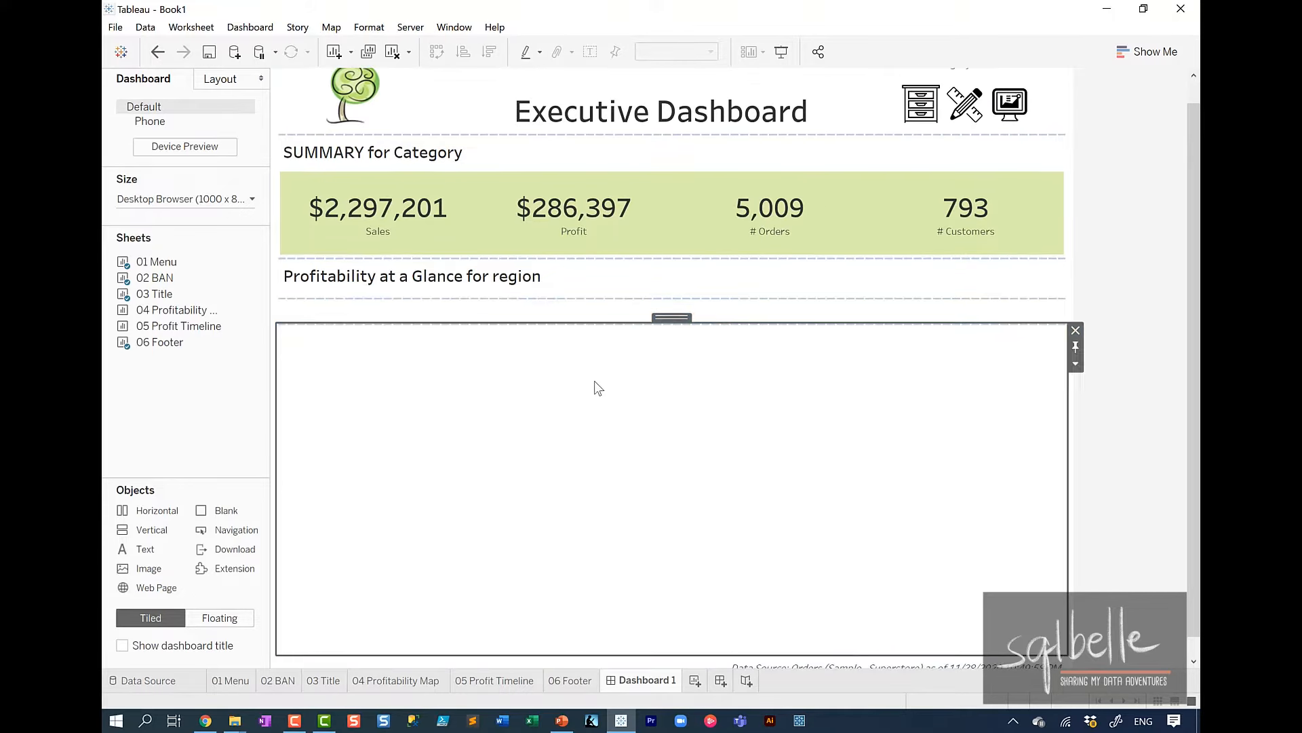
left_click(1076, 332)
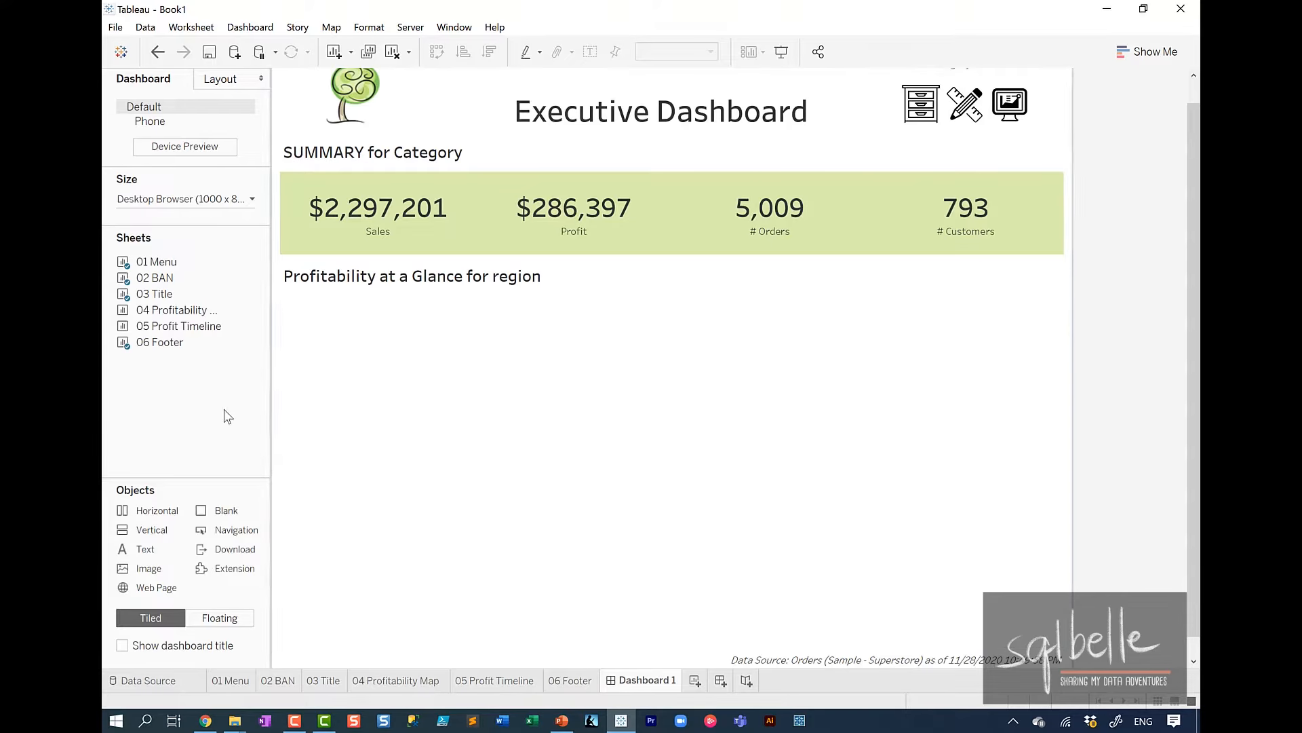
Place the 04 Profitability Map and 05 Profit Timeline sheets side by side in the new container and delete the legends container.
left_click_drag(173, 309, 285, 421)
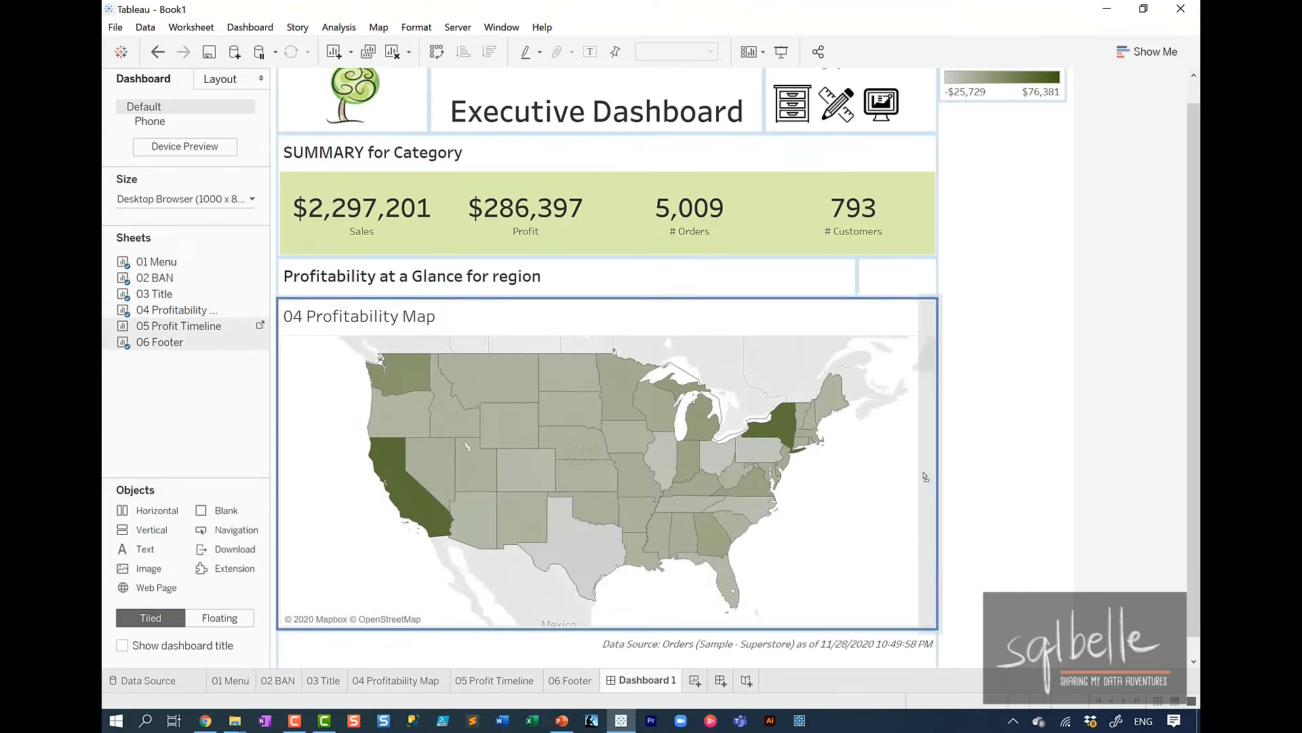
left_click_drag(913, 482, 913, 482)
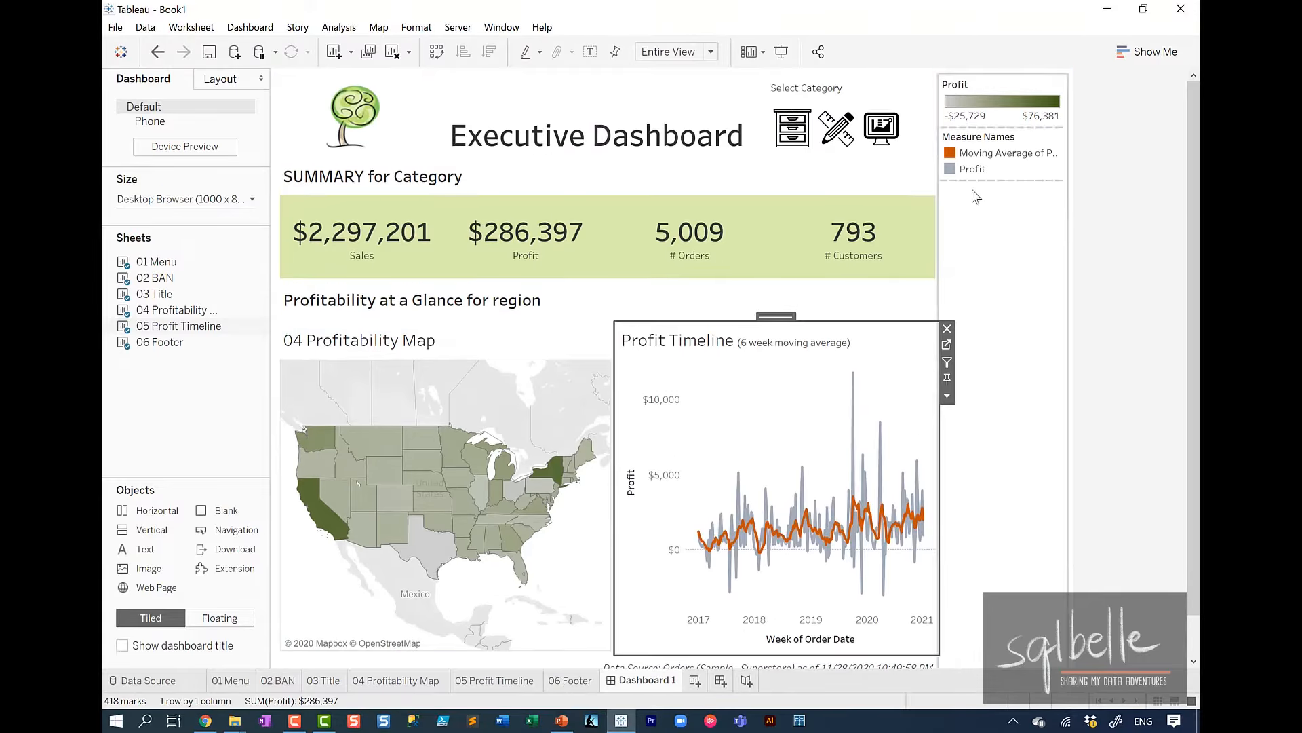
left_click(1033, 260)
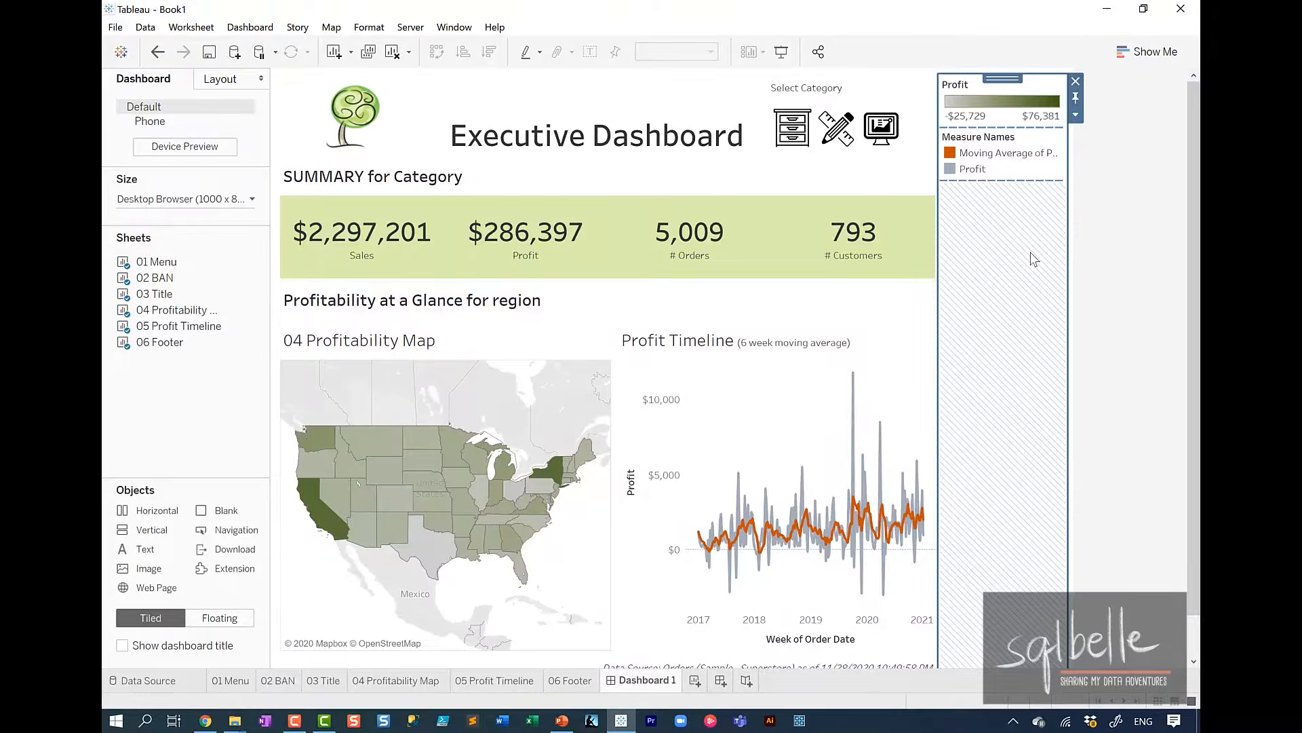
left_click(1076, 81)
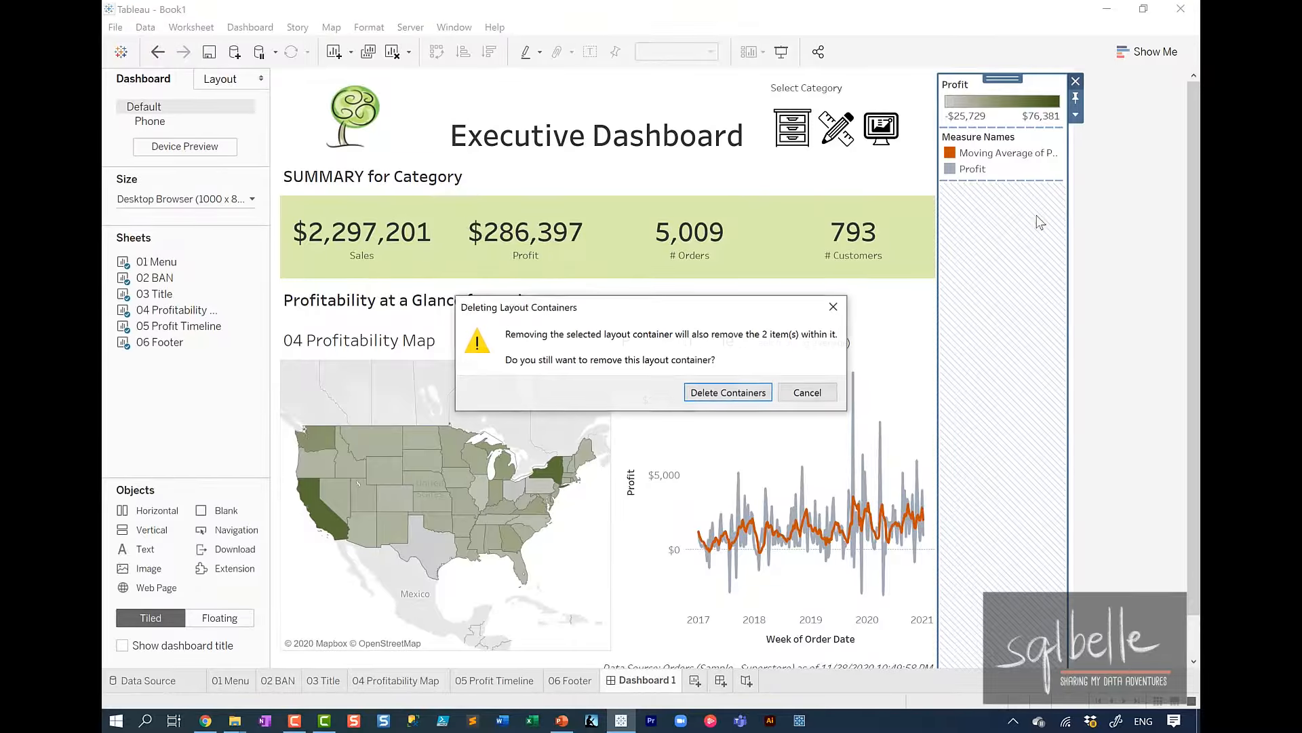
left_click(729, 390)
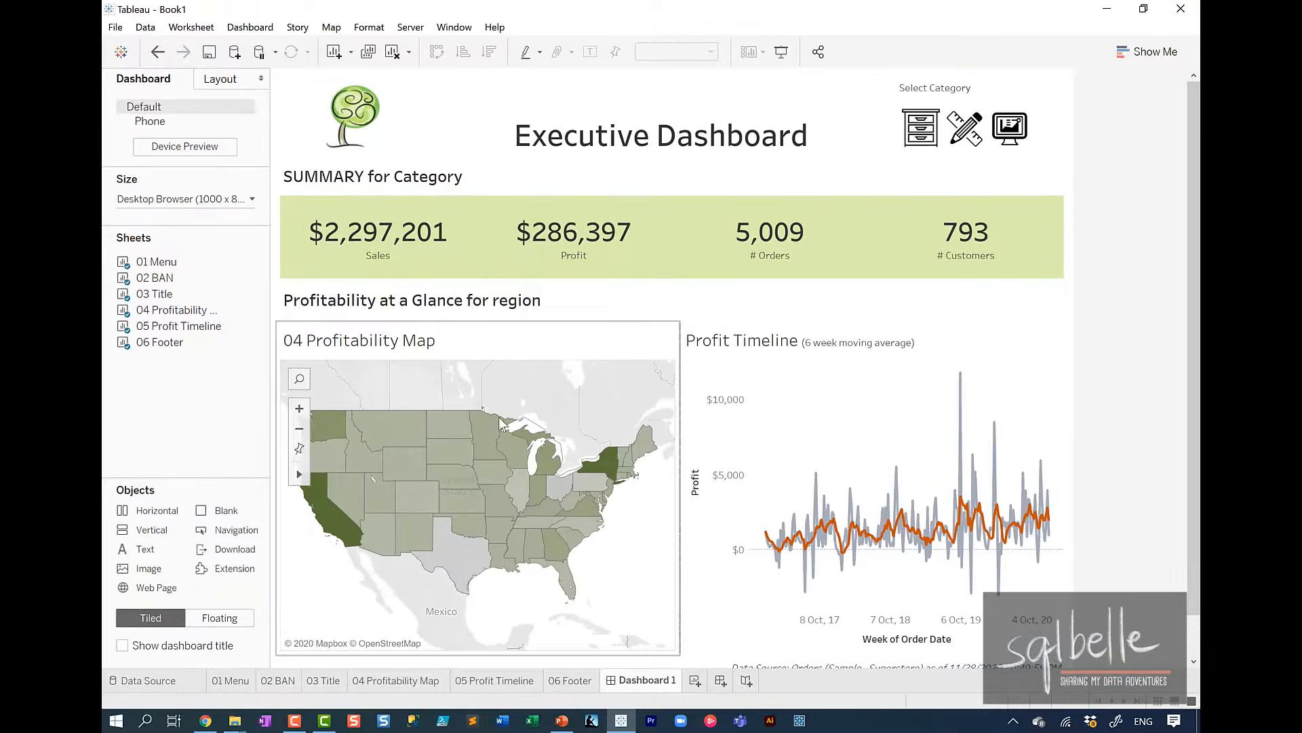
Hide the title of the 04 Profitability Map sheet and show its Region filter on the dashboard.
right_click(370, 341)
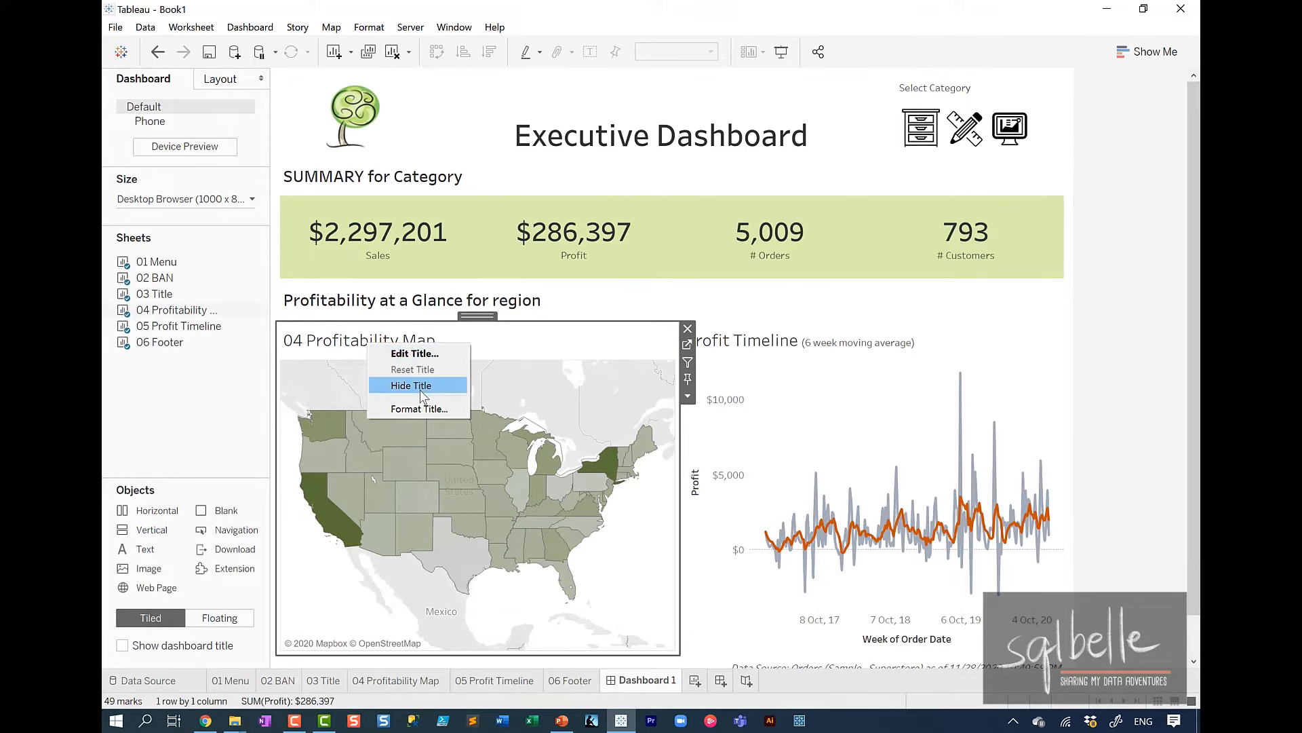
left_click(423, 387)
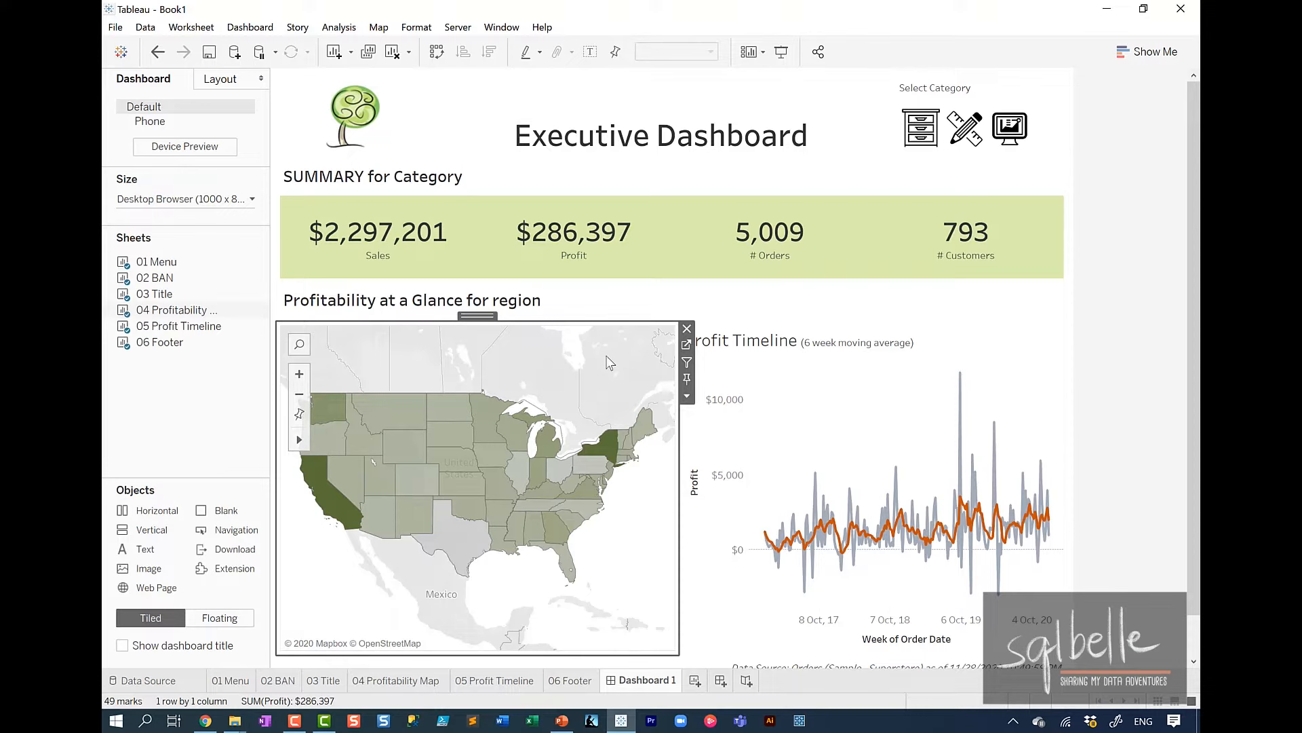
left_click(687, 395)
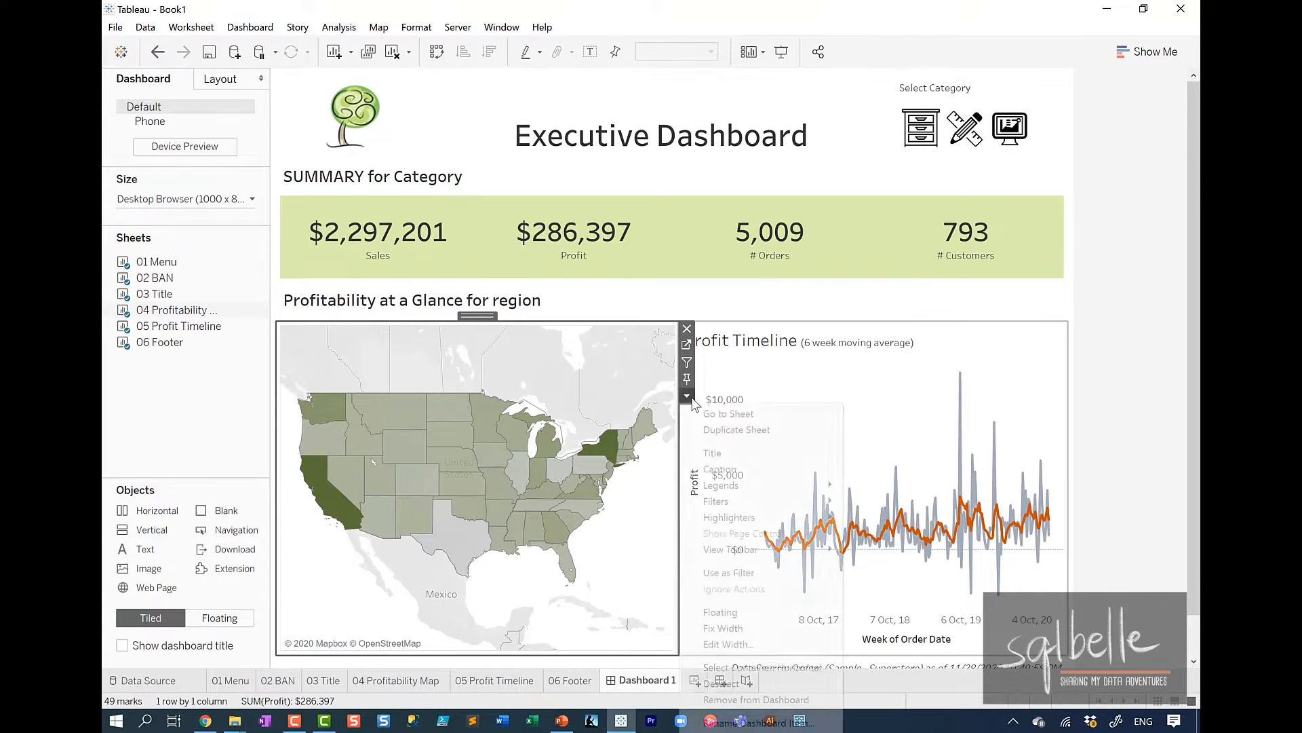
mouse_move(734, 500)
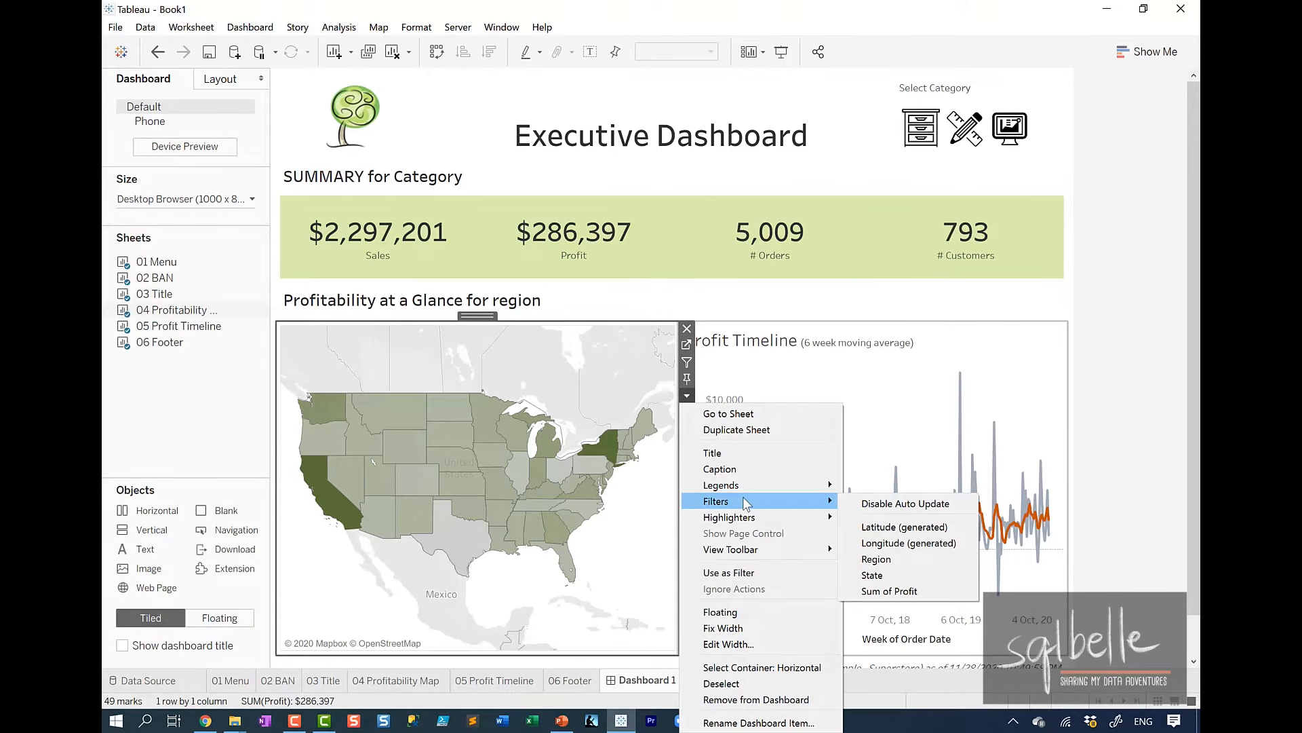
left_click(877, 559)
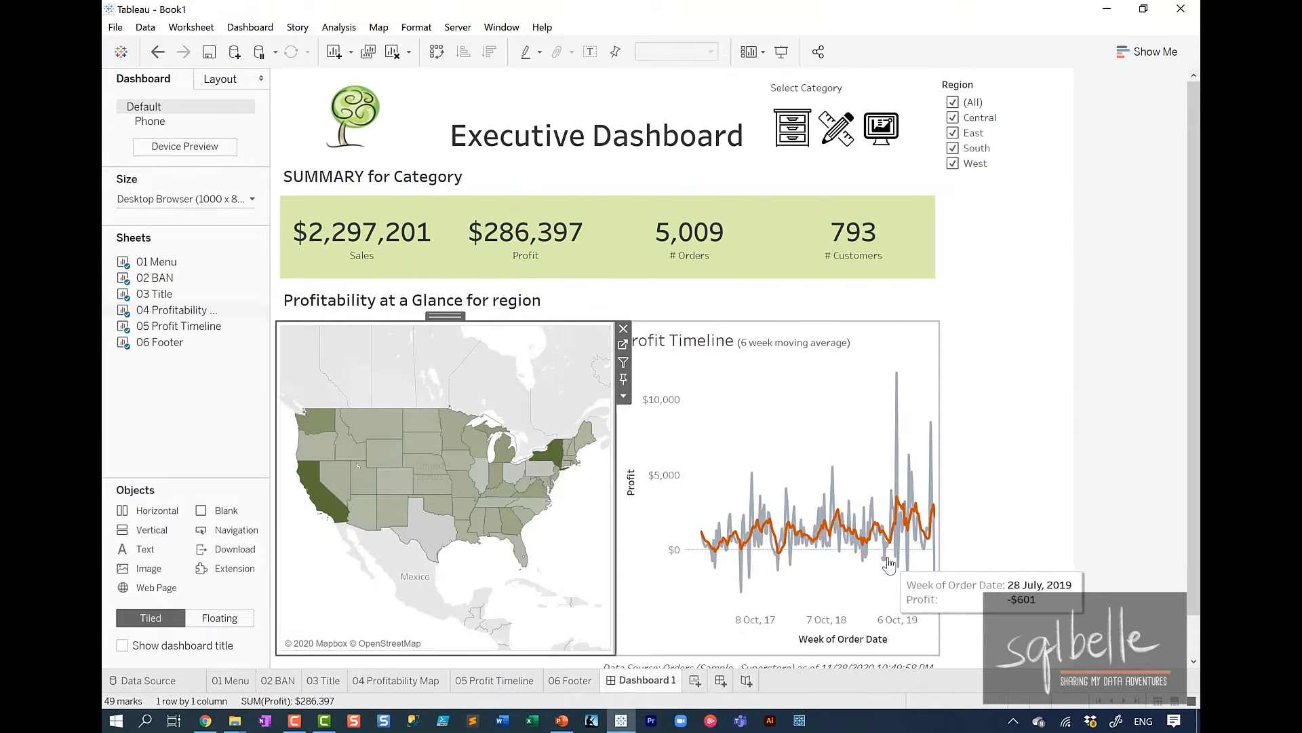
Change the Region filter to a Single Value (dropdown) control.
left_click(1031, 142)
left_click(1102, 195)
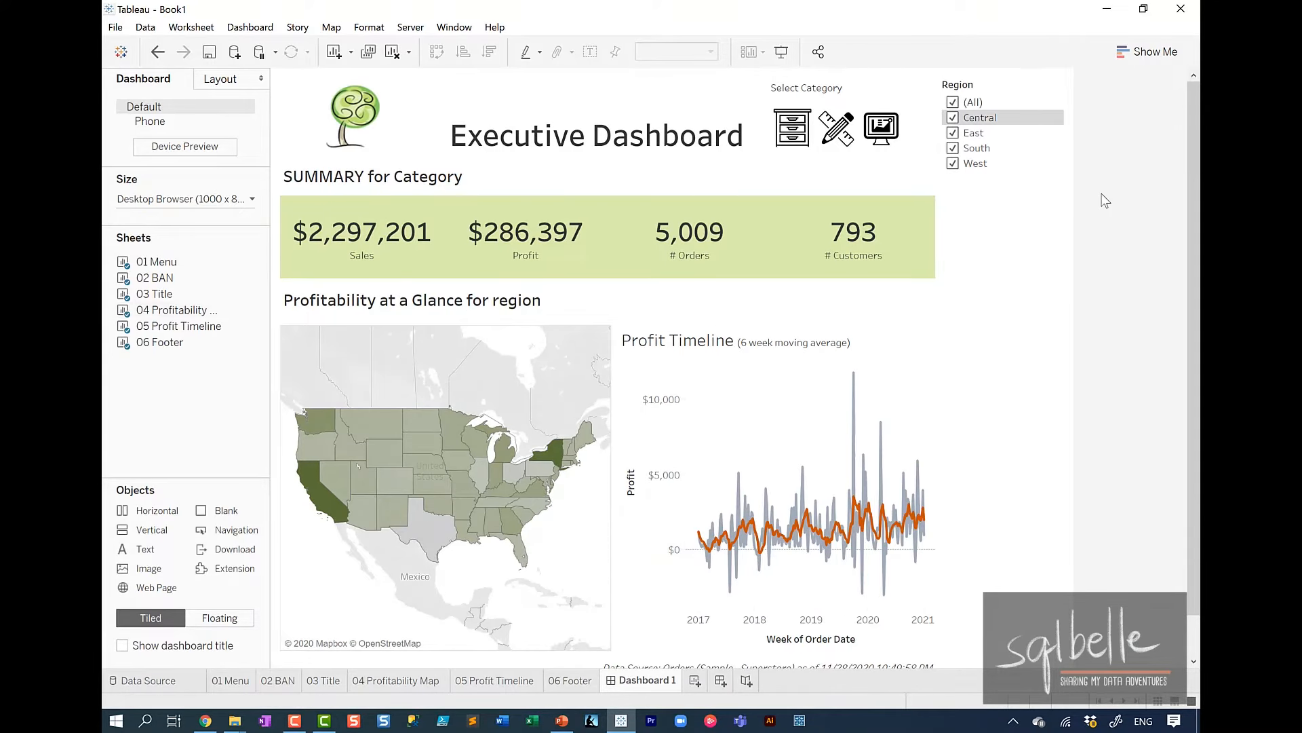
left_click(1061, 98)
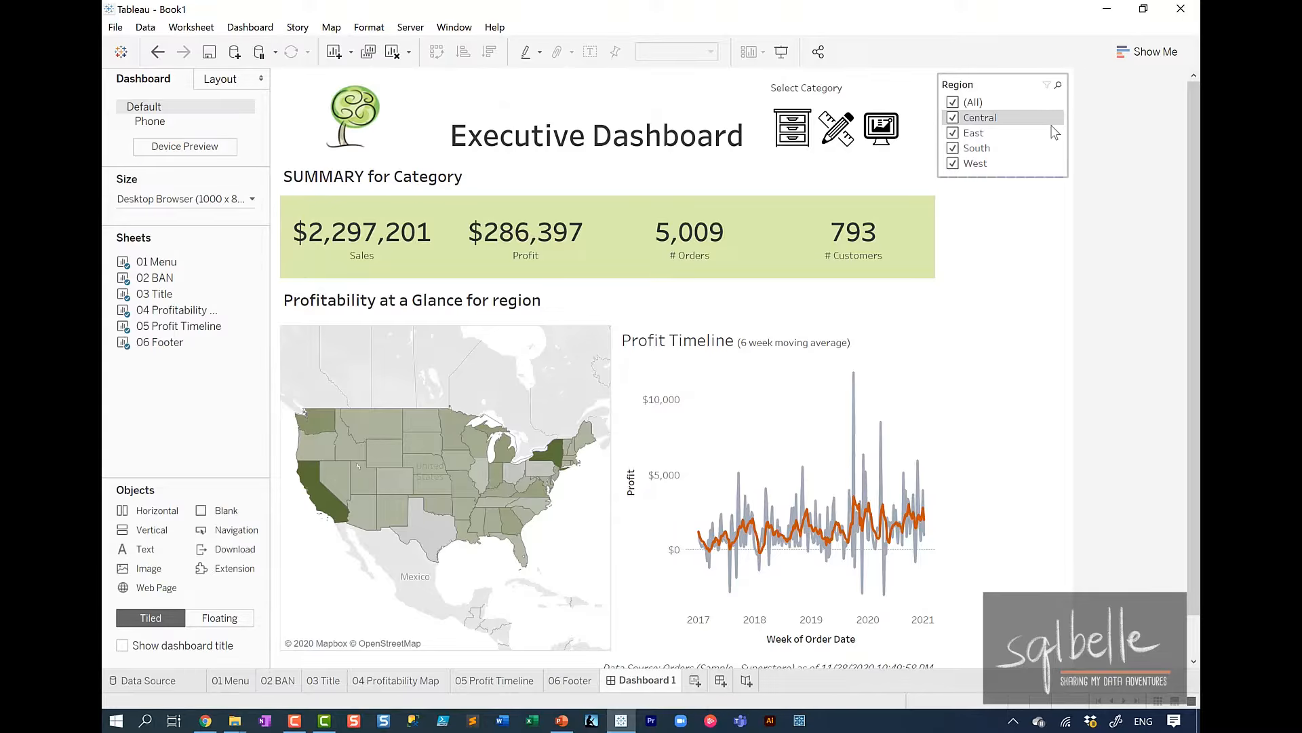
left_click(1076, 116)
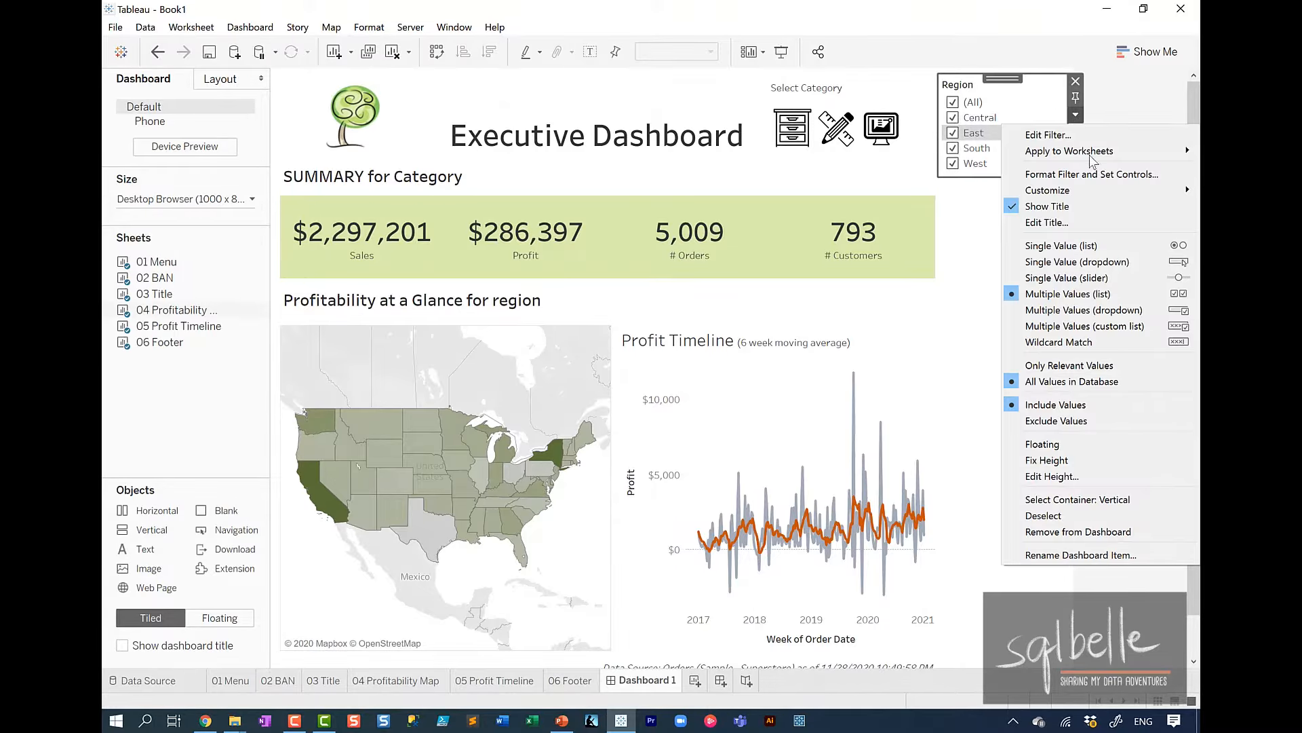
left_click(1094, 261)
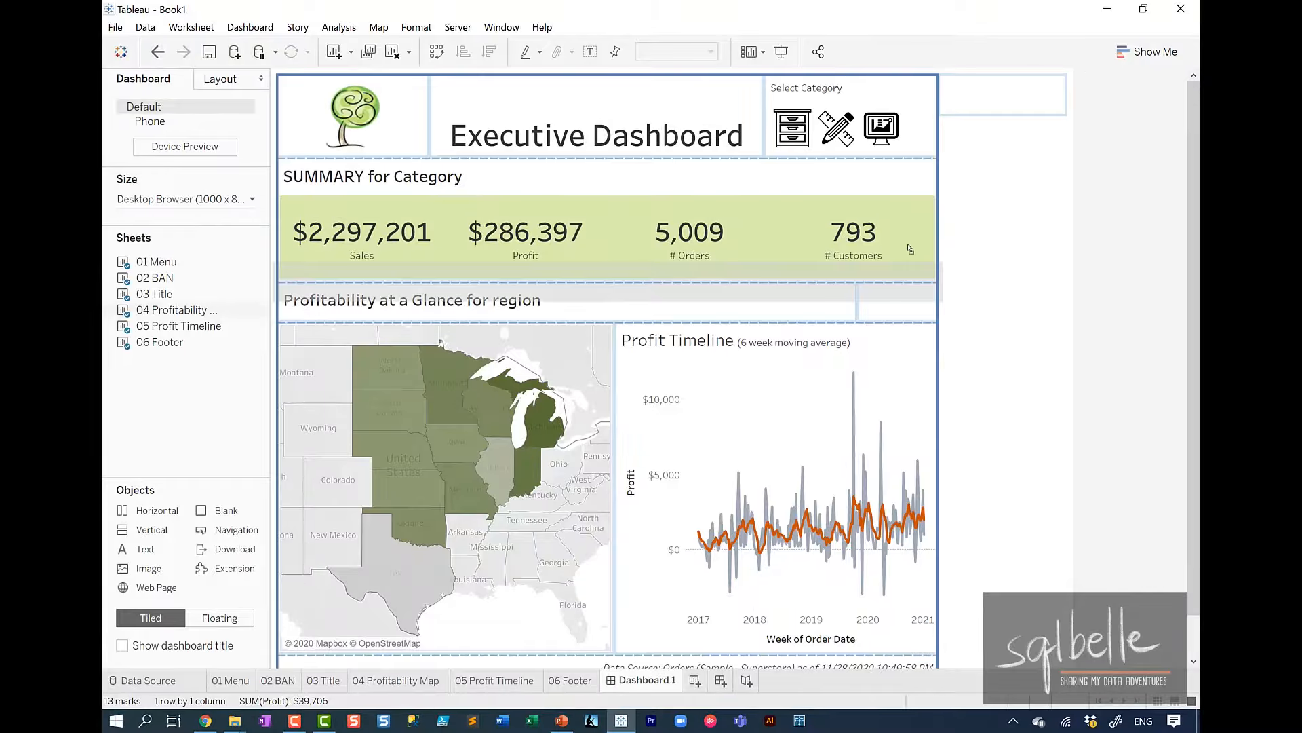
Move the Region filter into the Profitability at a Glance title row and remove that row's blank object.
left_click(858, 304)
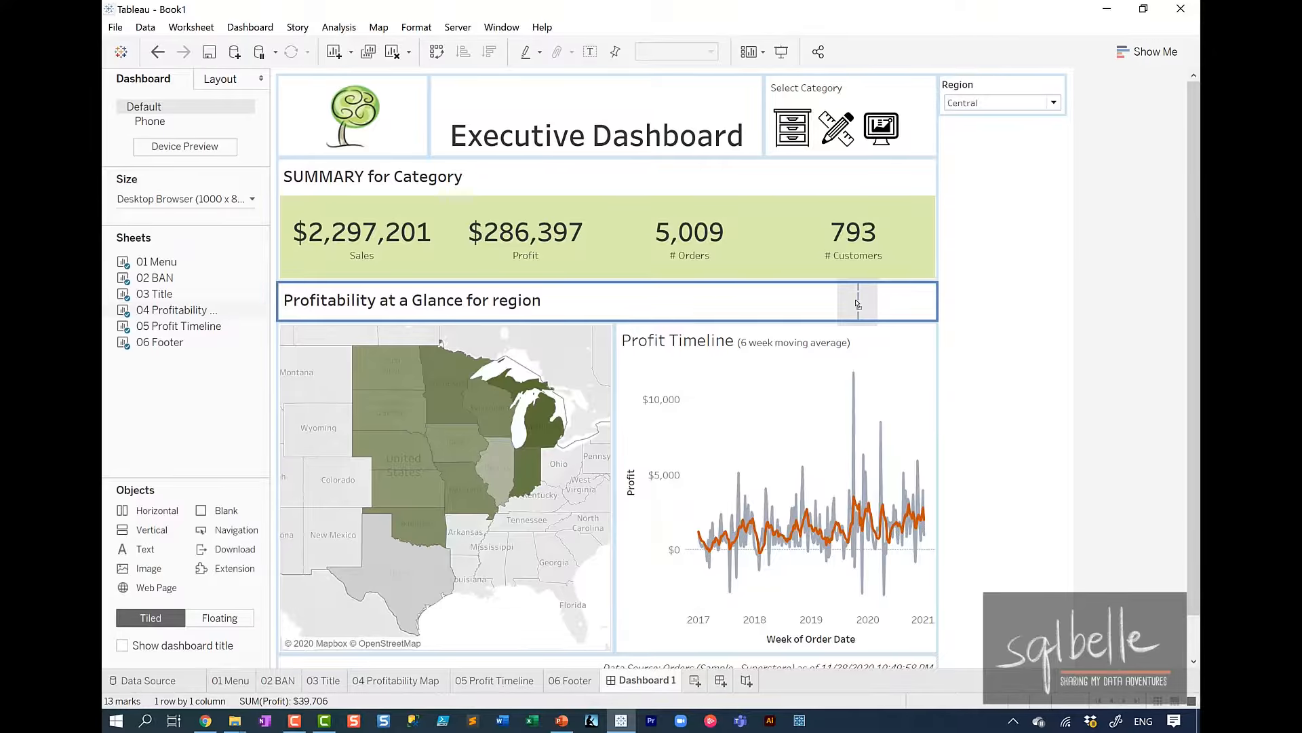
left_click_drag(858, 304, 858, 304)
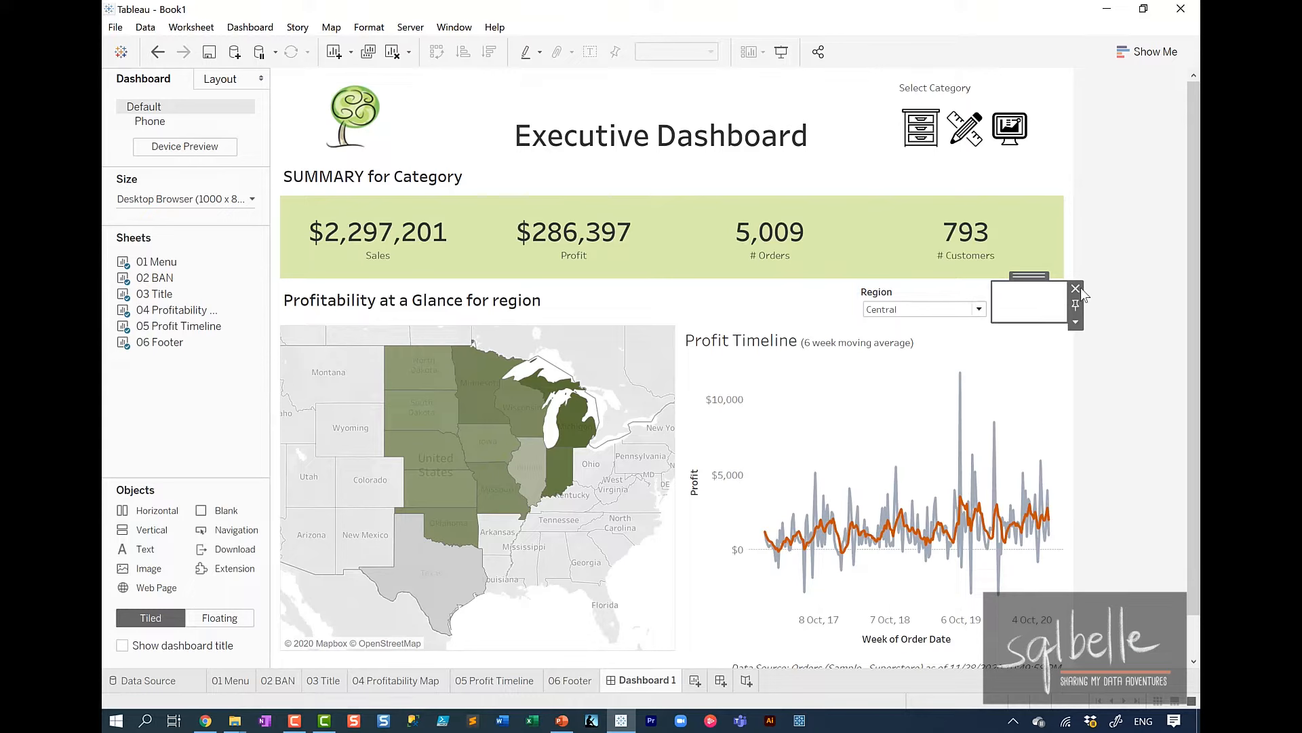
left_click(1076, 288)
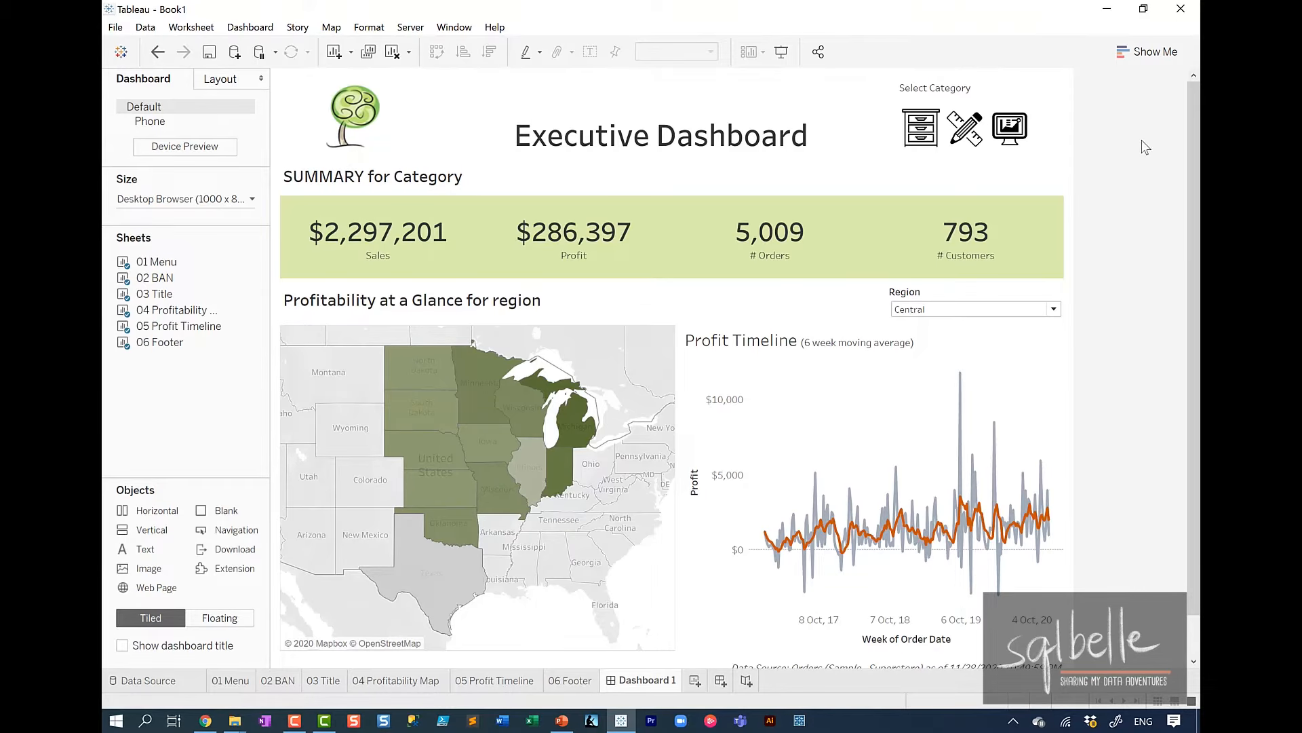
Set the 01 Menu sheet with the category icons to be used as a filter for the dashboard.
left_click(1061, 110)
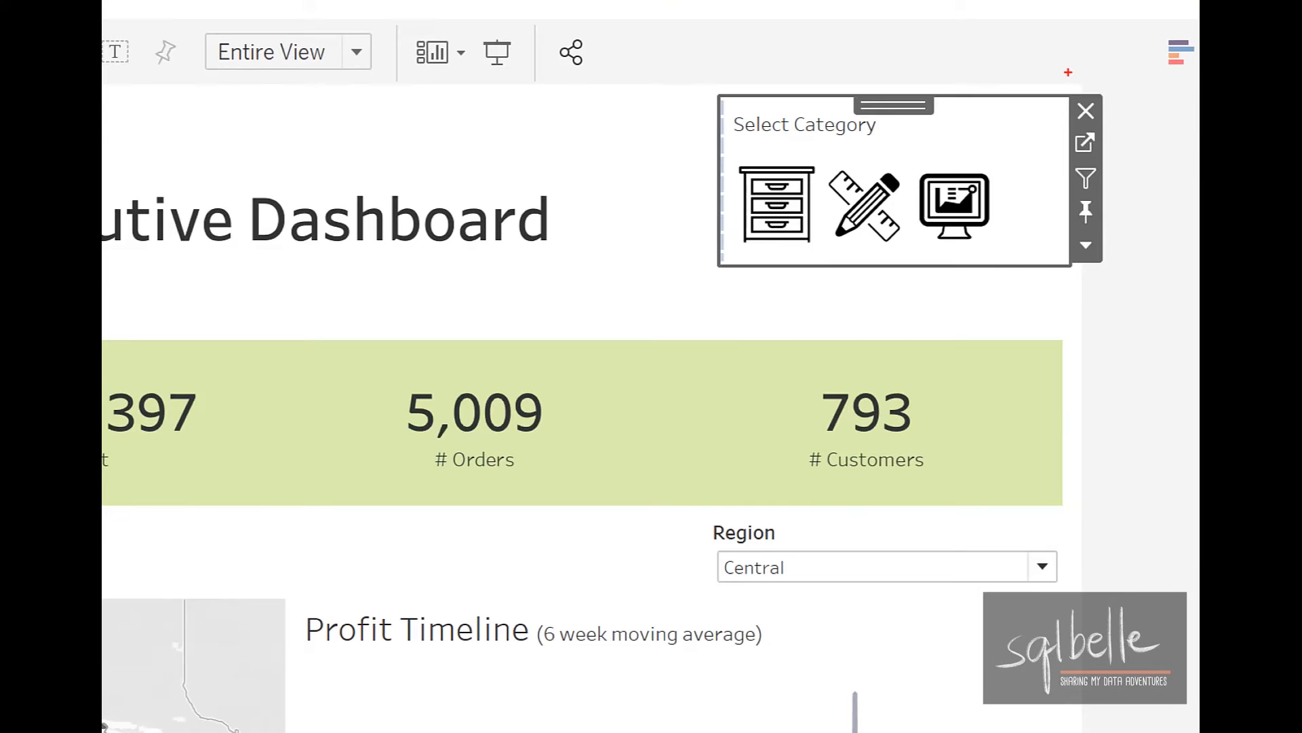
mouse_move(1099, 161)
left_mouse_down()
mouse_move(1133, 163)
mouse_move(1123, 155)
left_mouse_up()
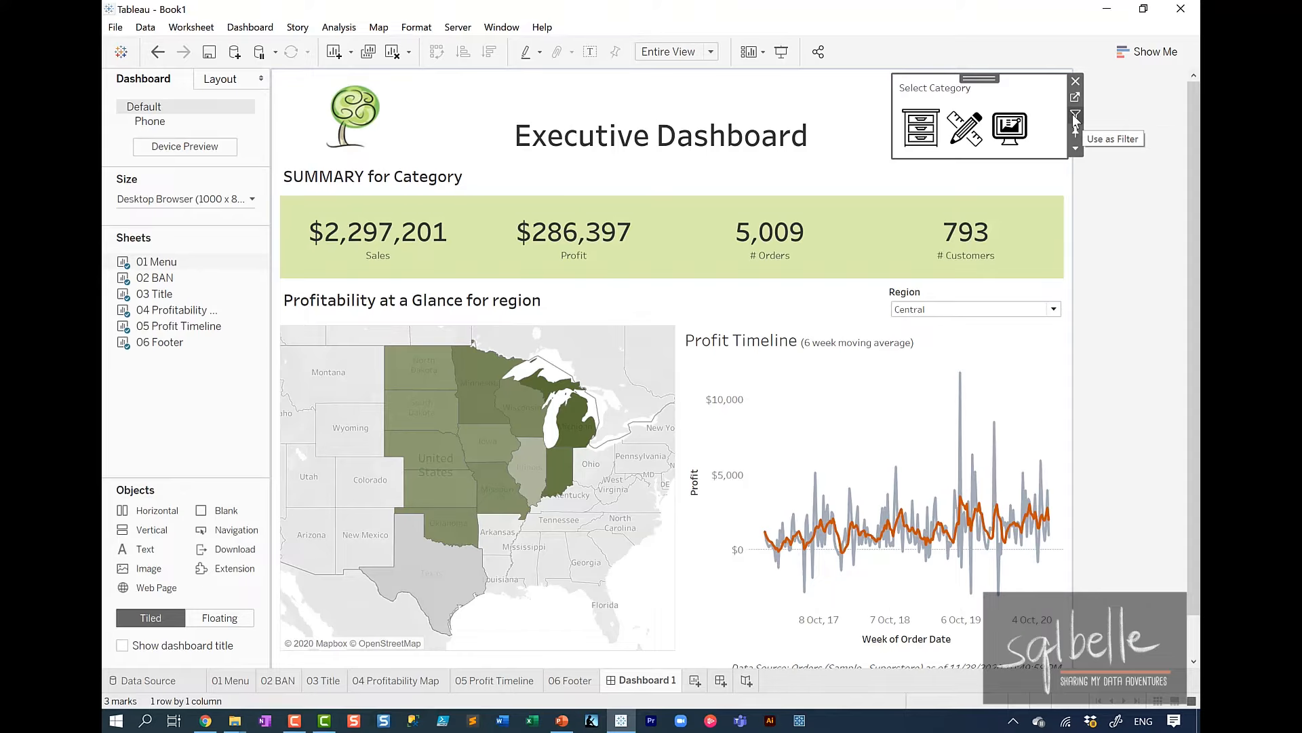
left_click(1075, 116)
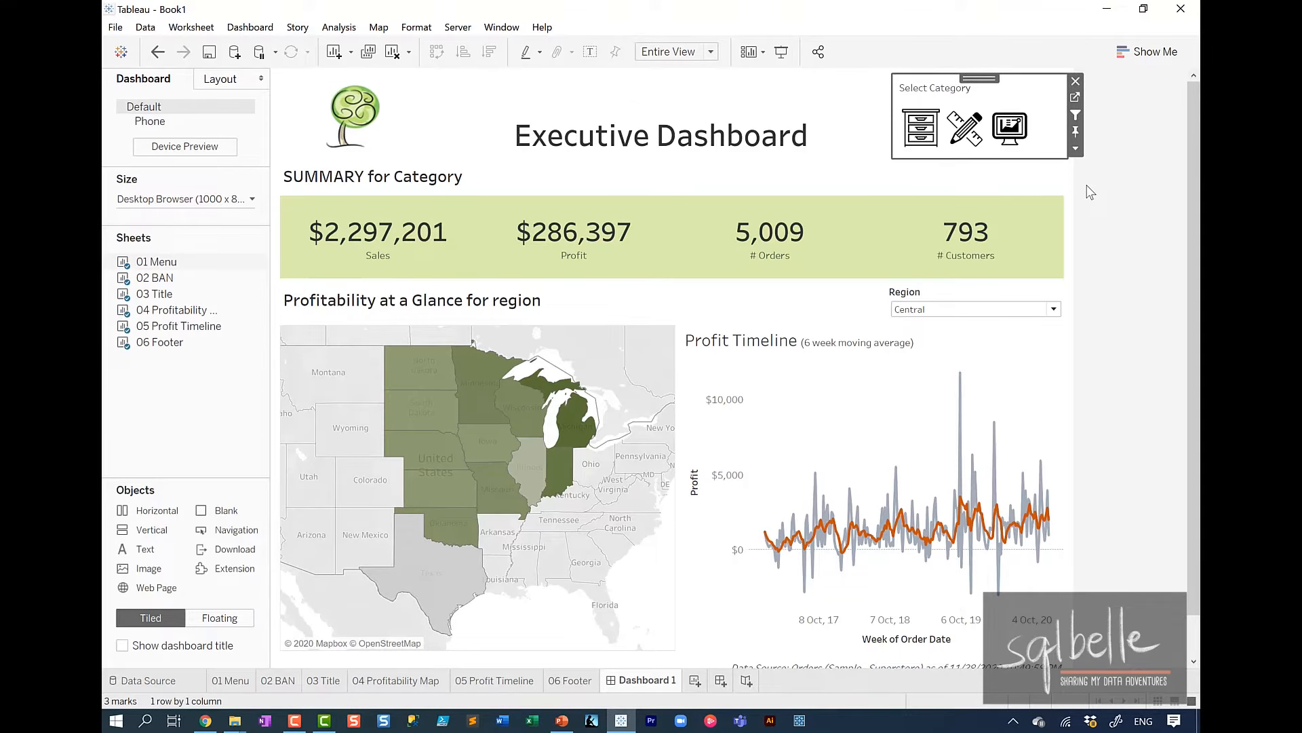
Test the category menu by filtering on Furniture, Office Supplies and Technology, and clear the selection.
left_click(918, 136)
left_click(964, 132)
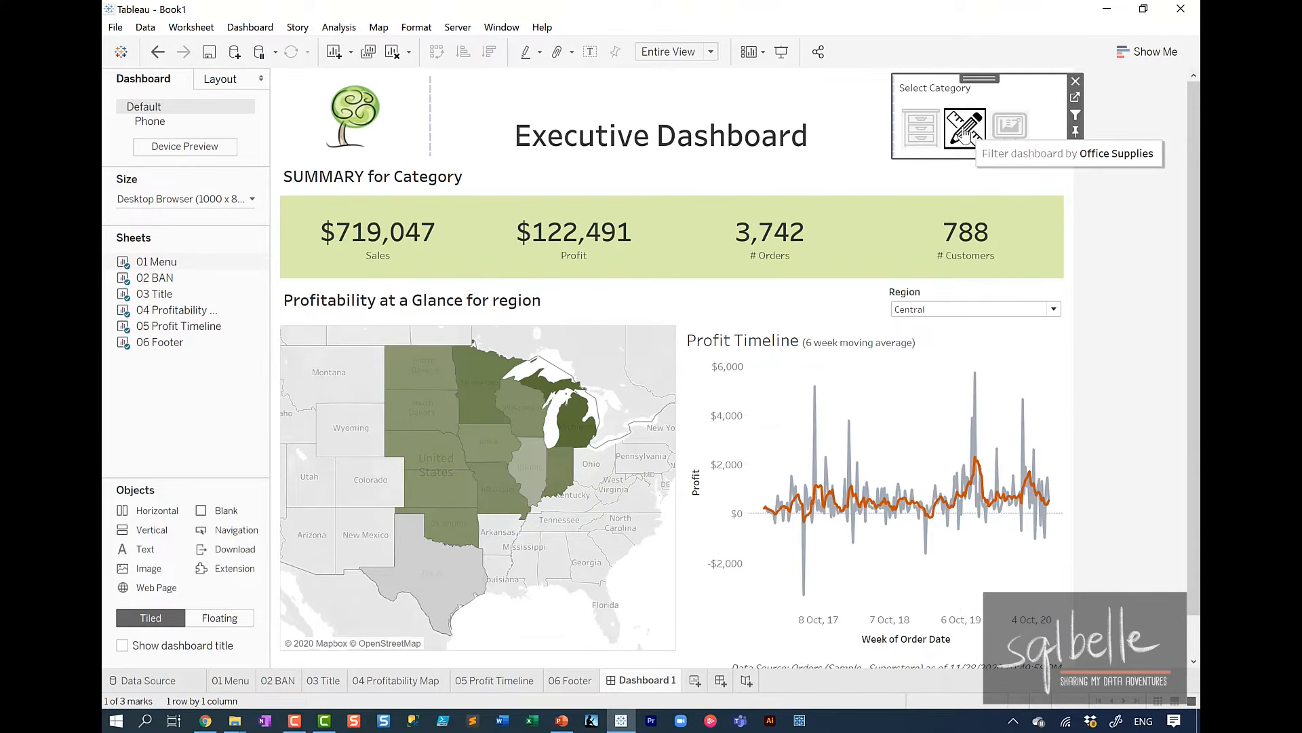
left_click(1009, 128)
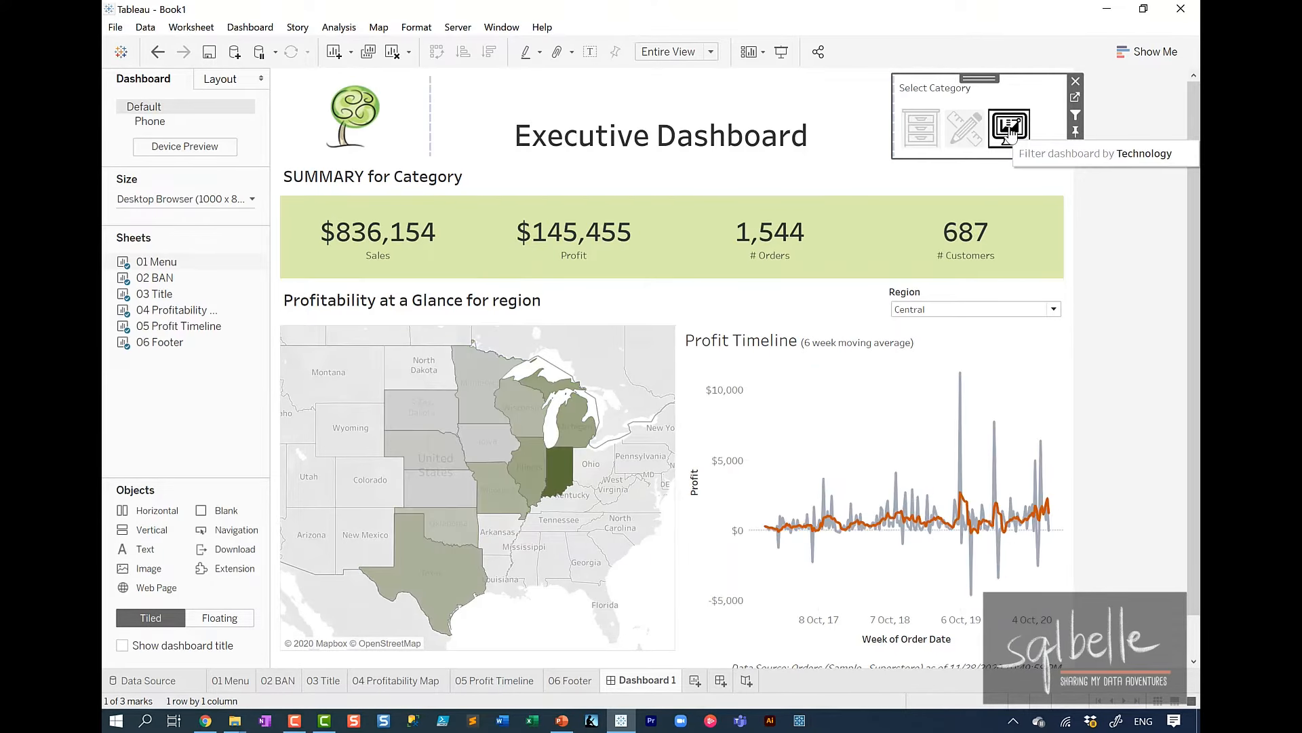
left_click(1009, 129)
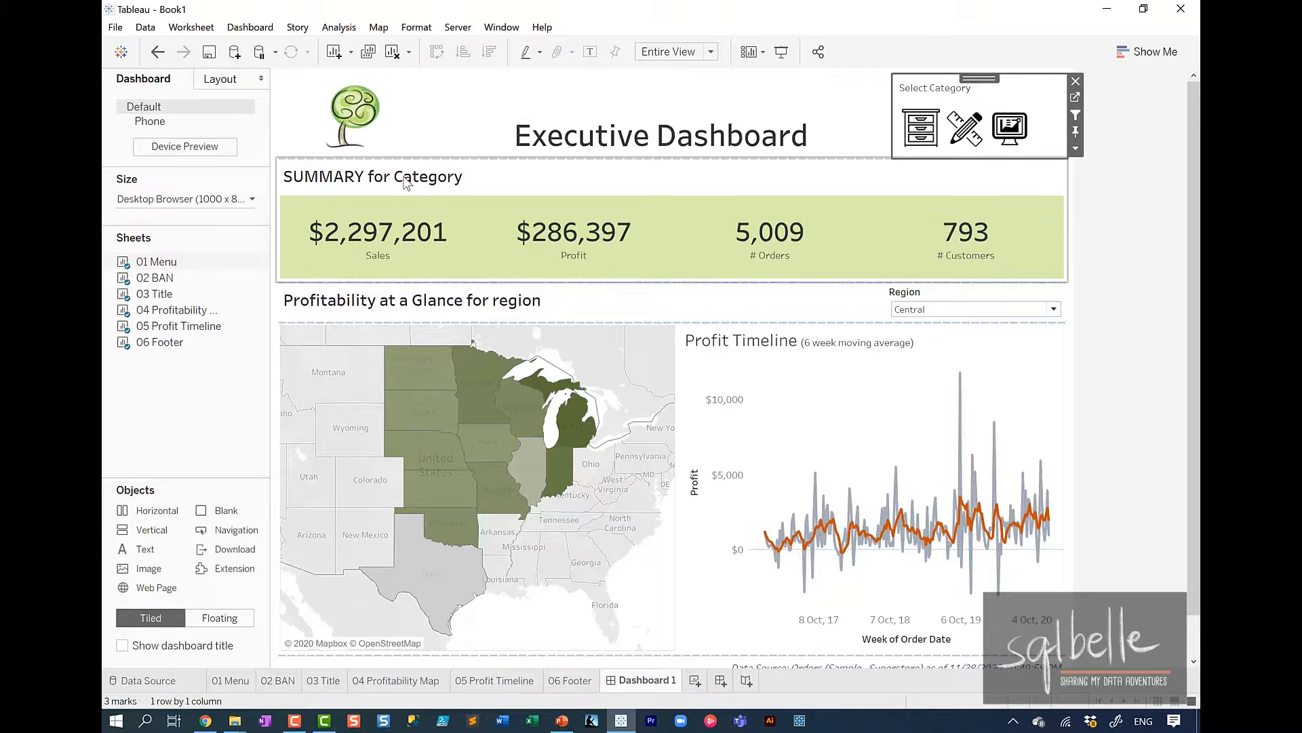
left_click(1122, 344)
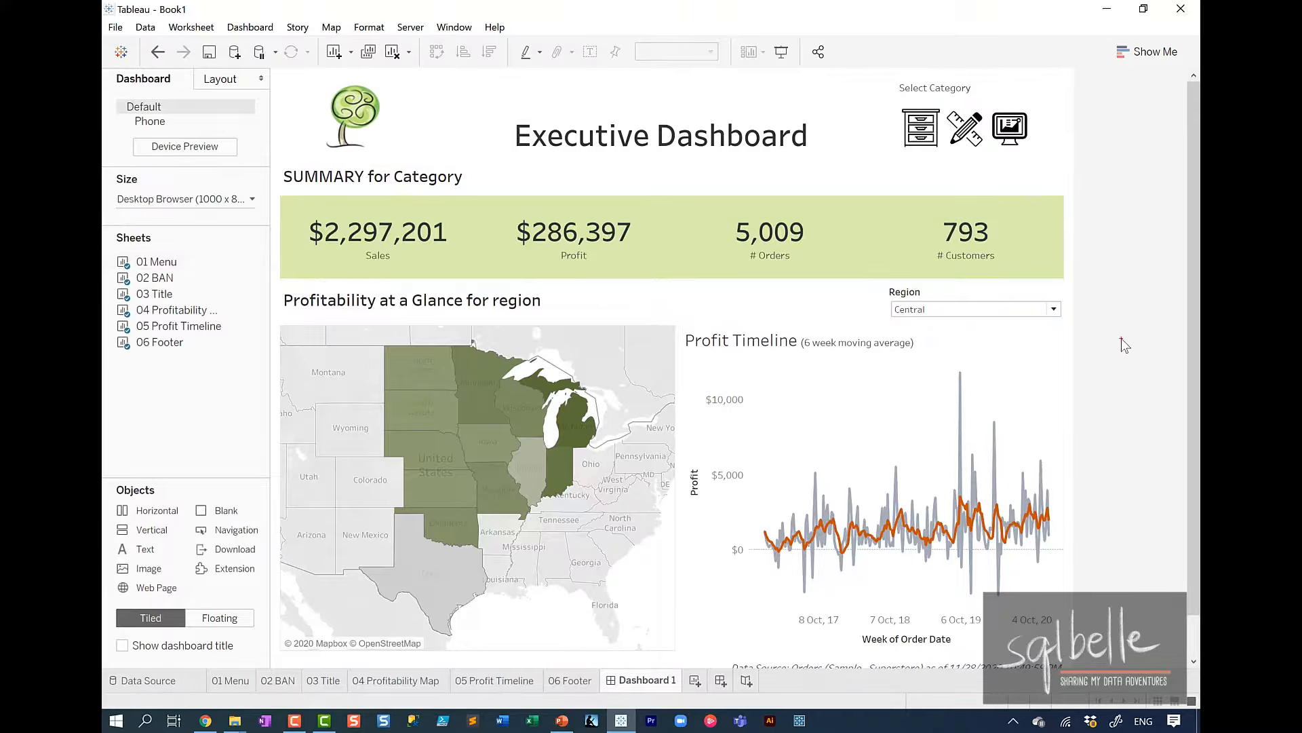
Insert the Category field before the word Category in the 02 BAN title so it reads "SUMMARY for <Category> Category".
mouse_move(499, 164)
left_mouse_down()
mouse_move(264, 178)
mouse_move(374, 147)
left_mouse_up()
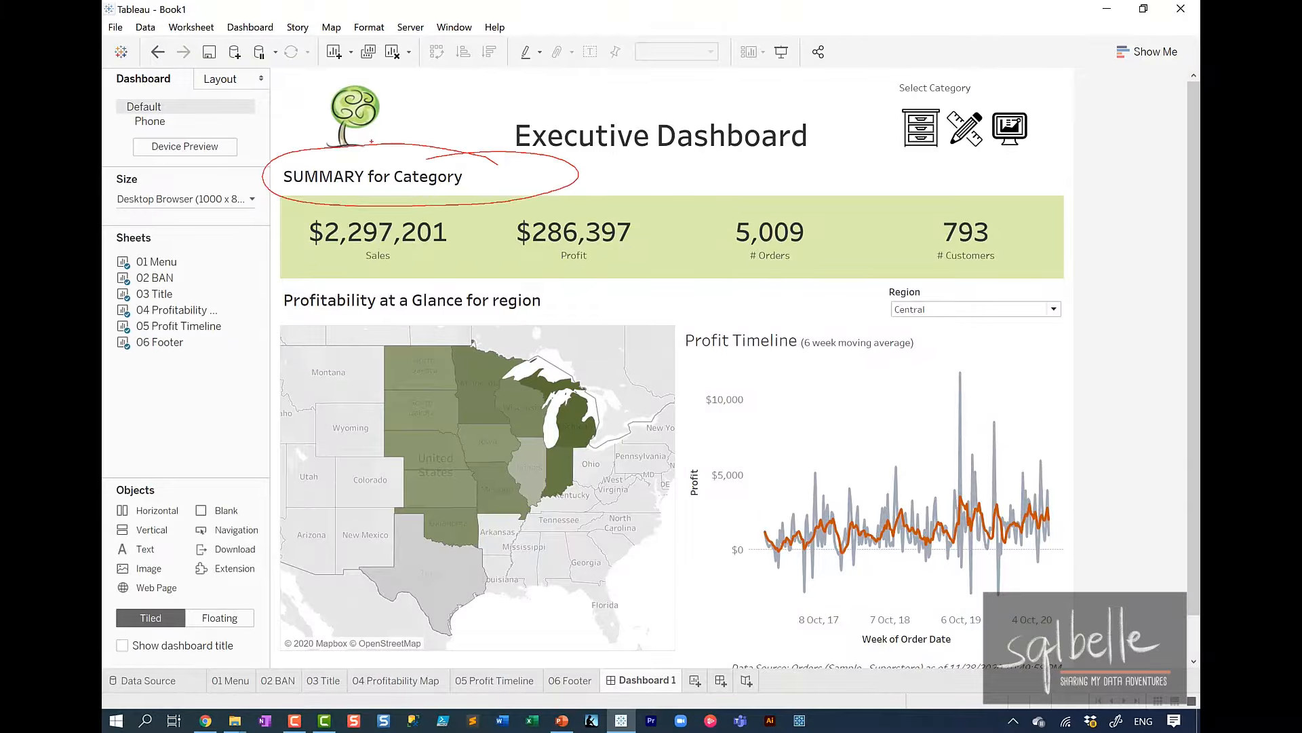
key("Escape")
double_click(367, 182)
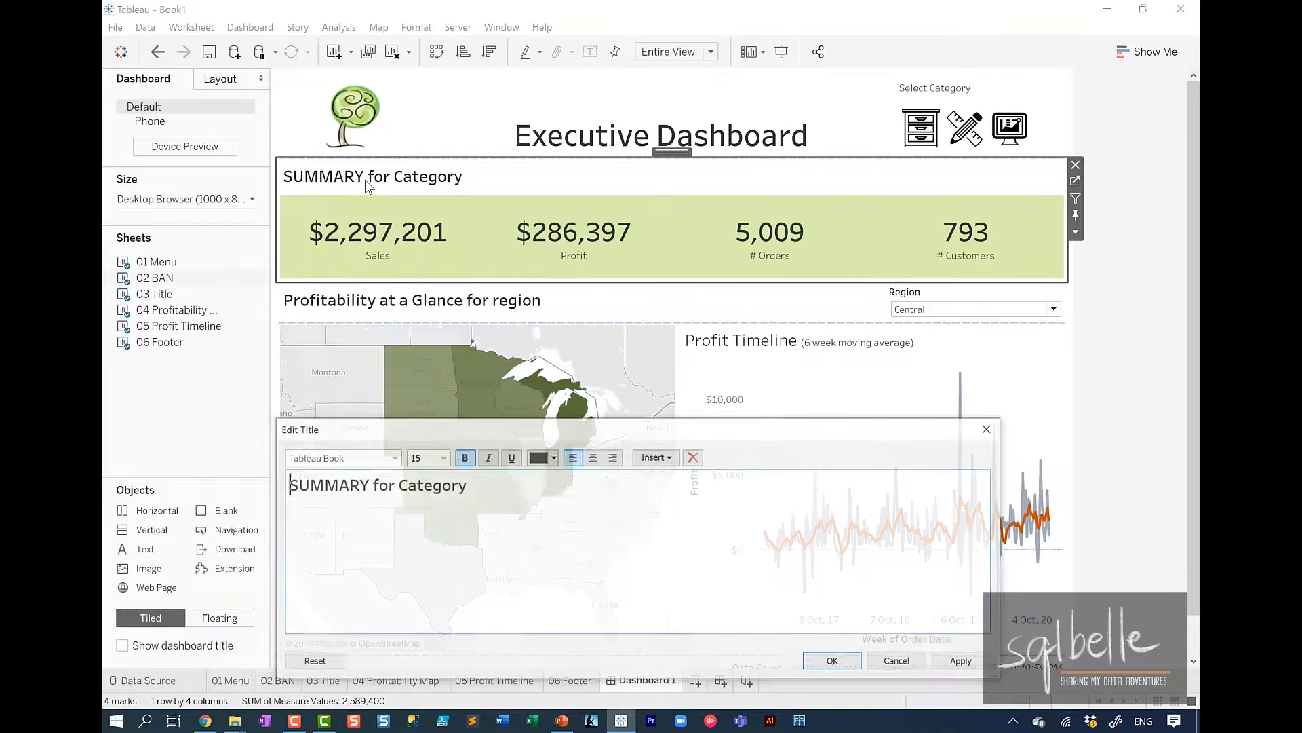
left_click(396, 484)
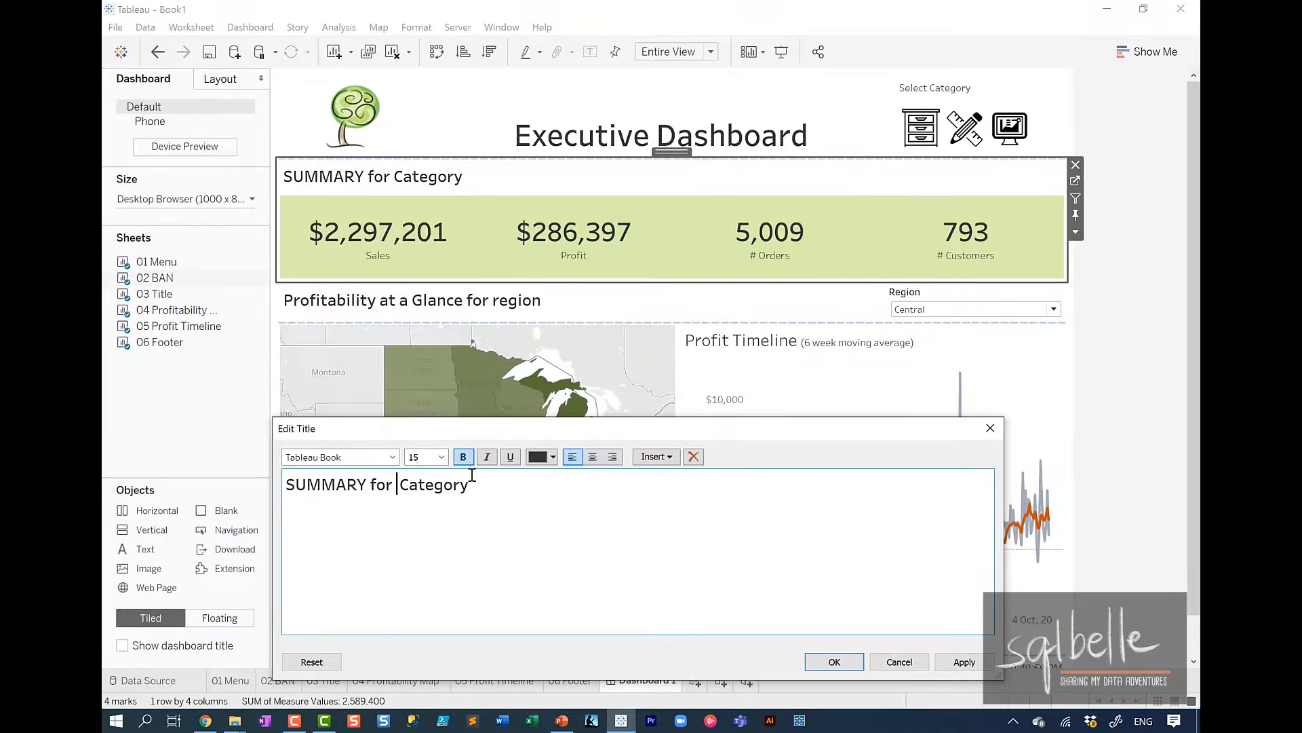
left_click(658, 458)
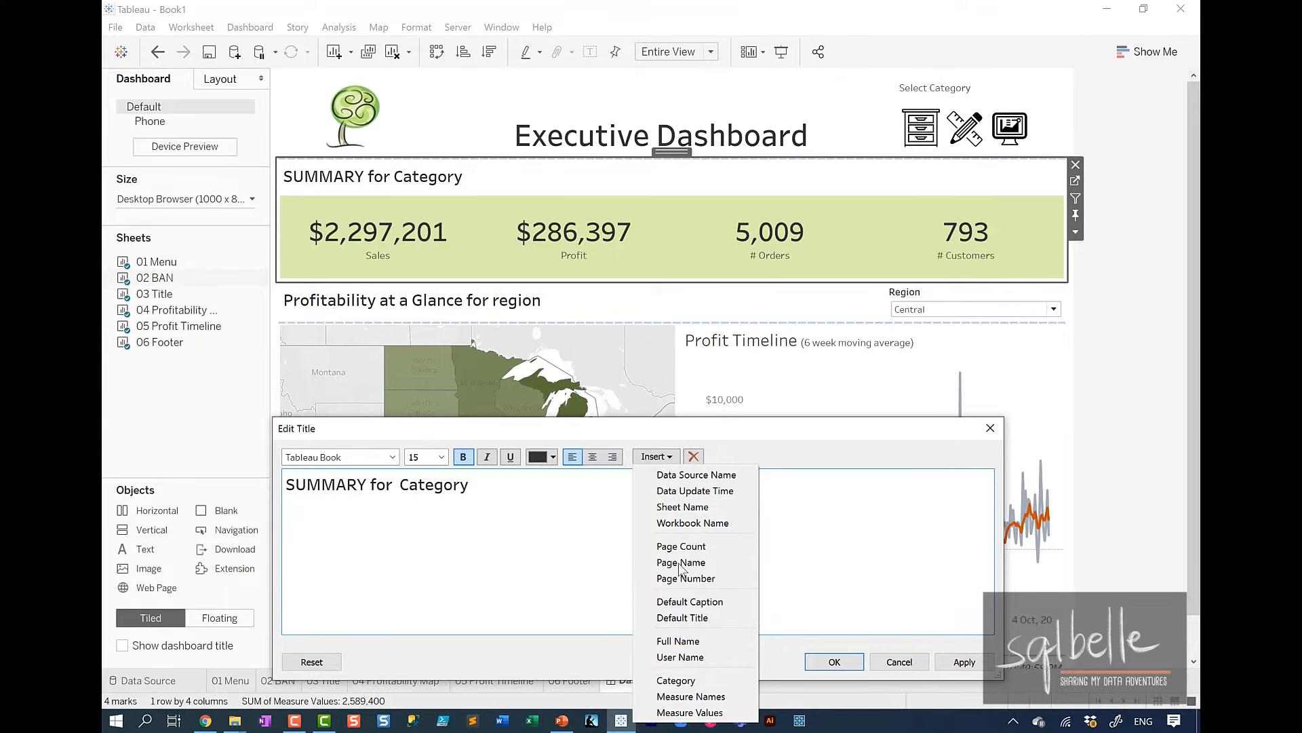
left_click(676, 680)
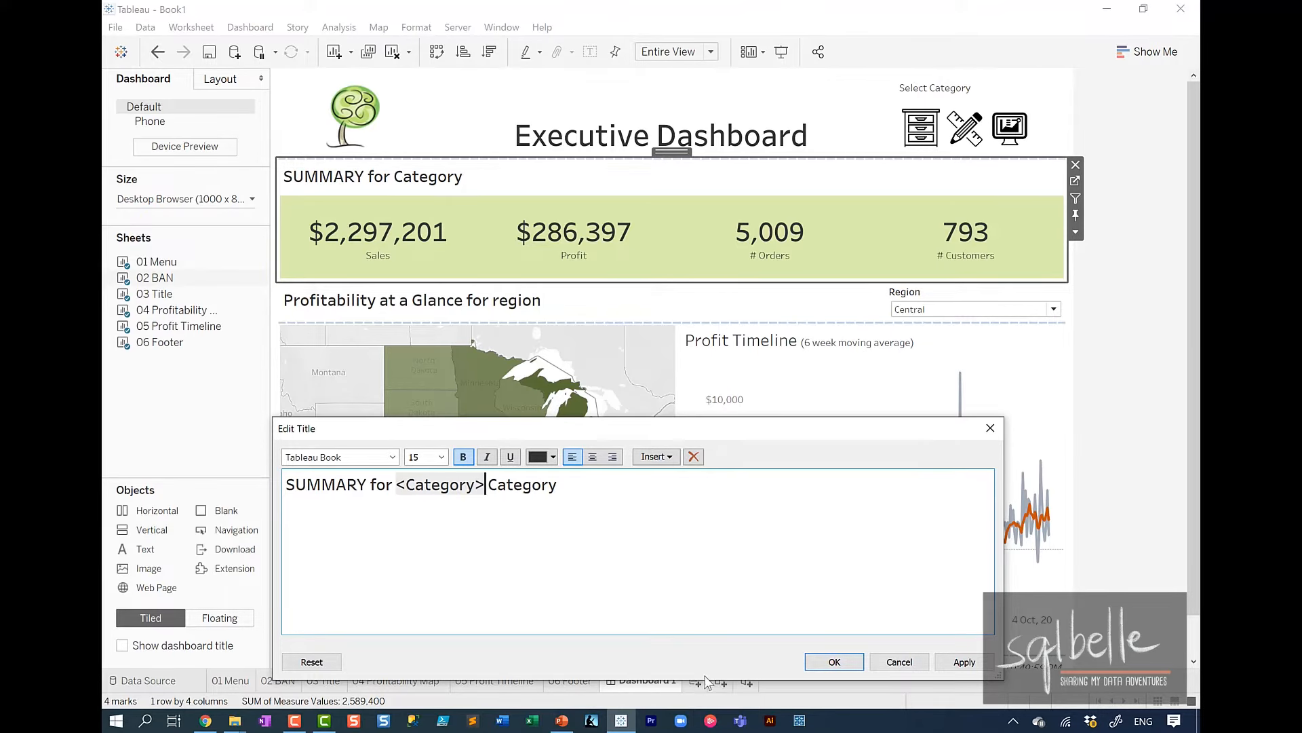
left_click(962, 662)
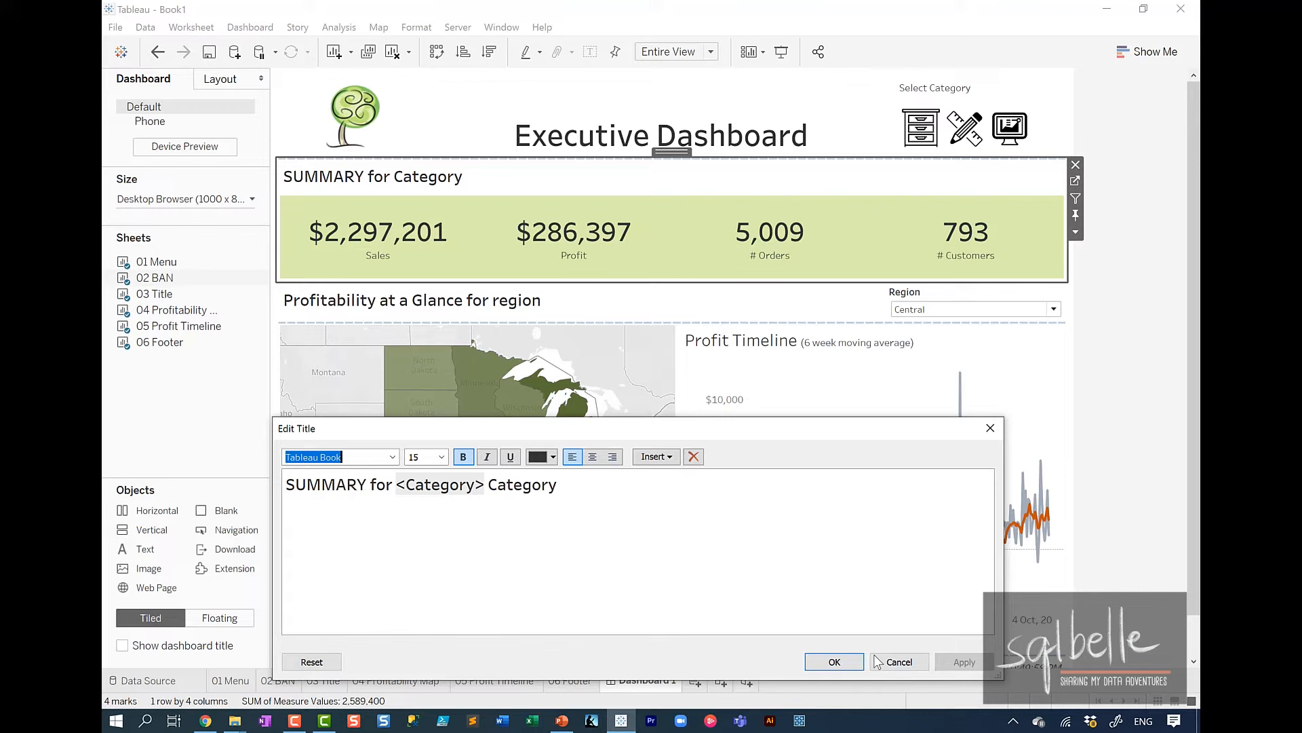
left_click(839, 661)
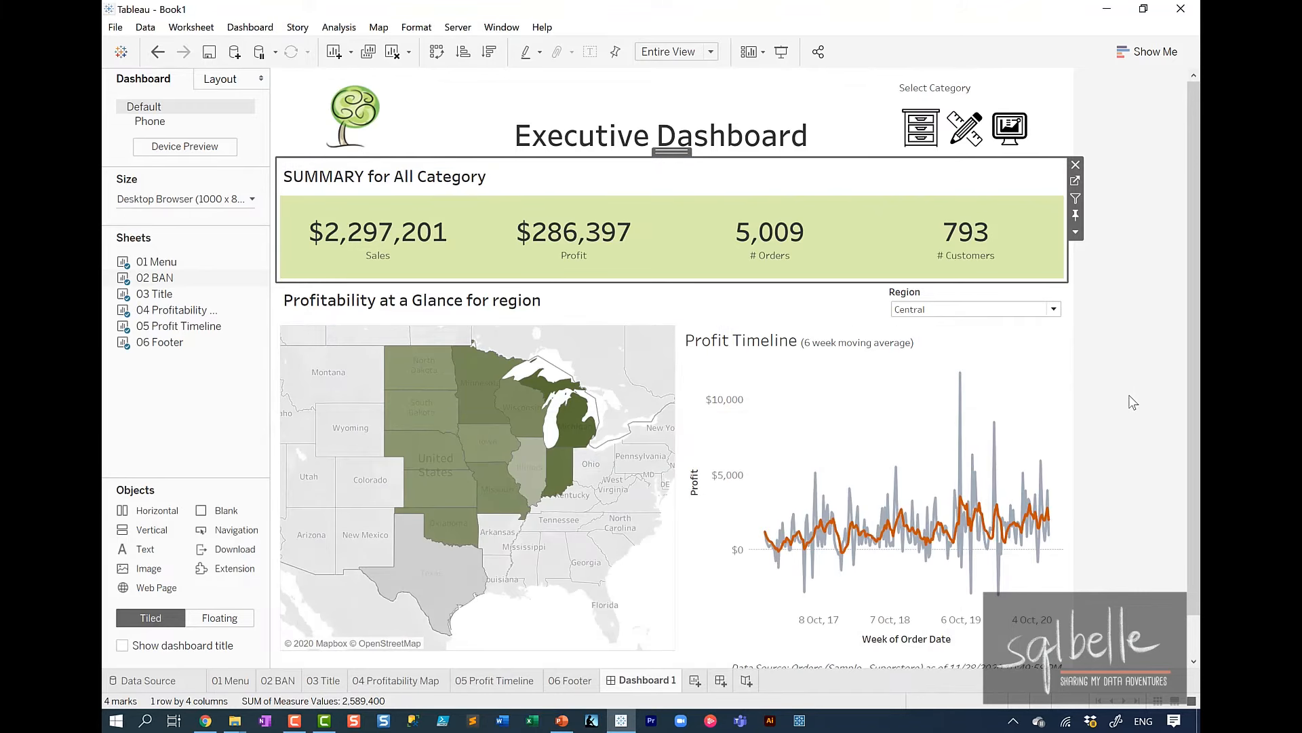
Color the <Category> field in the dashboard's SUMMARY title blue.
double_click(409, 185)
double_click(461, 489)
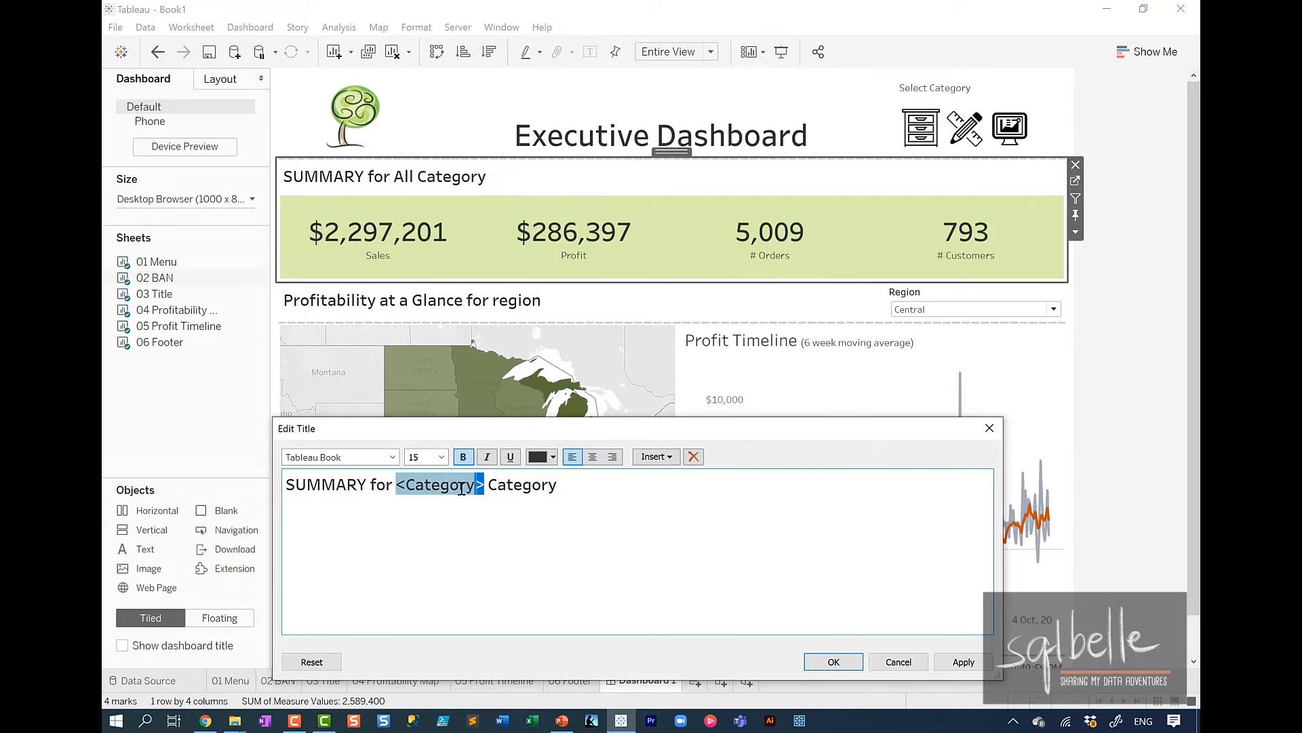
left_click_drag(461, 488, 392, 487)
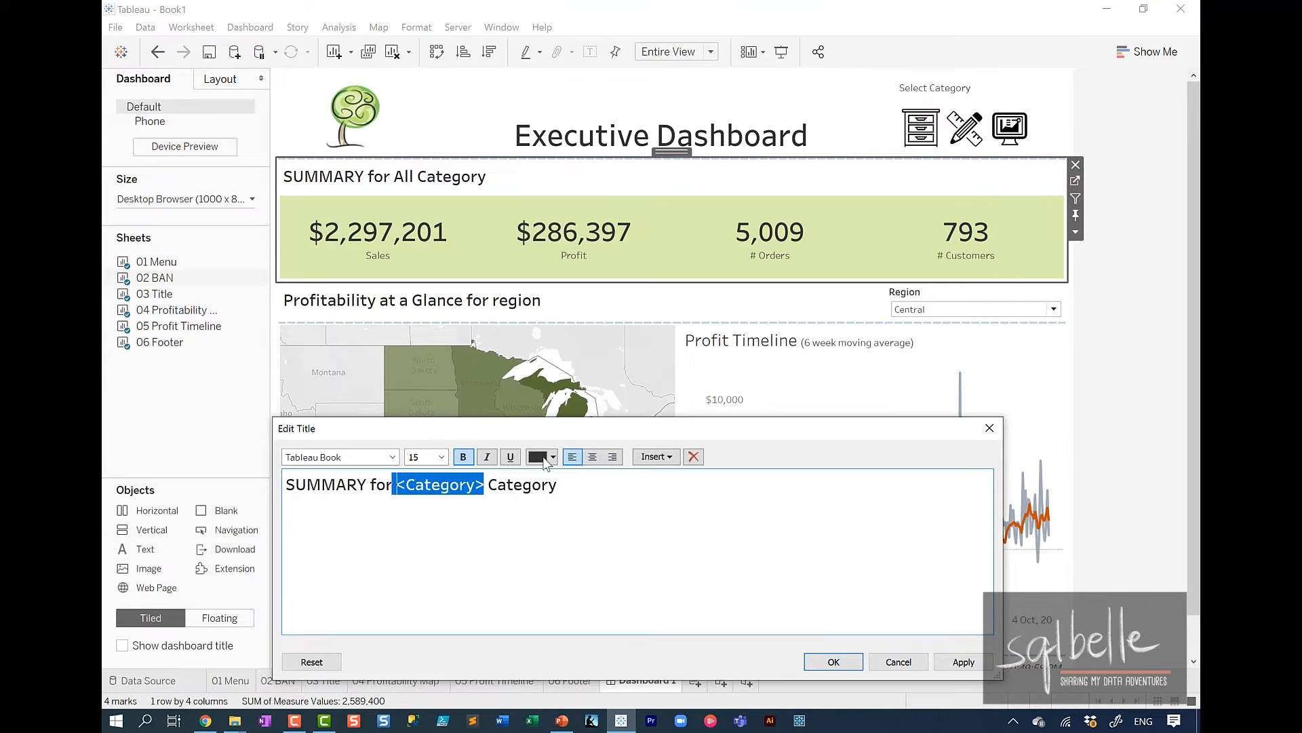
left_click(545, 460)
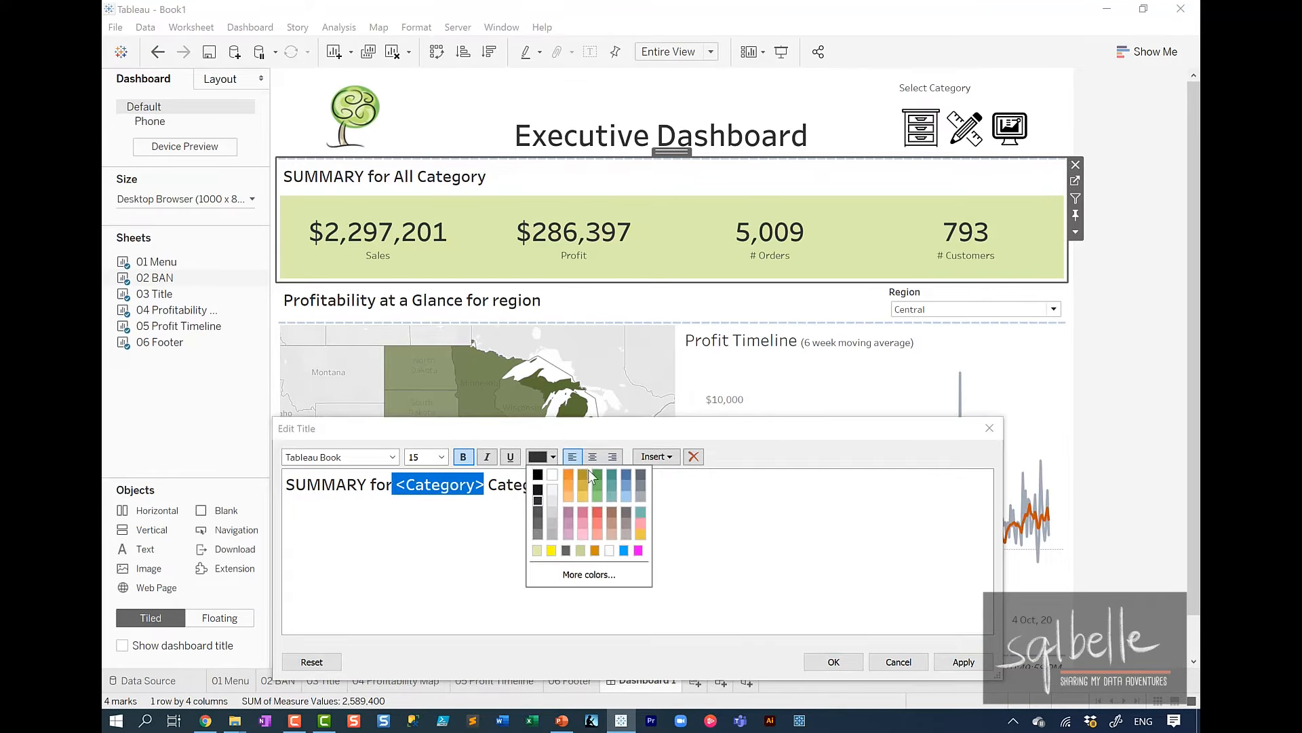
left_click(624, 474)
left_click(831, 666)
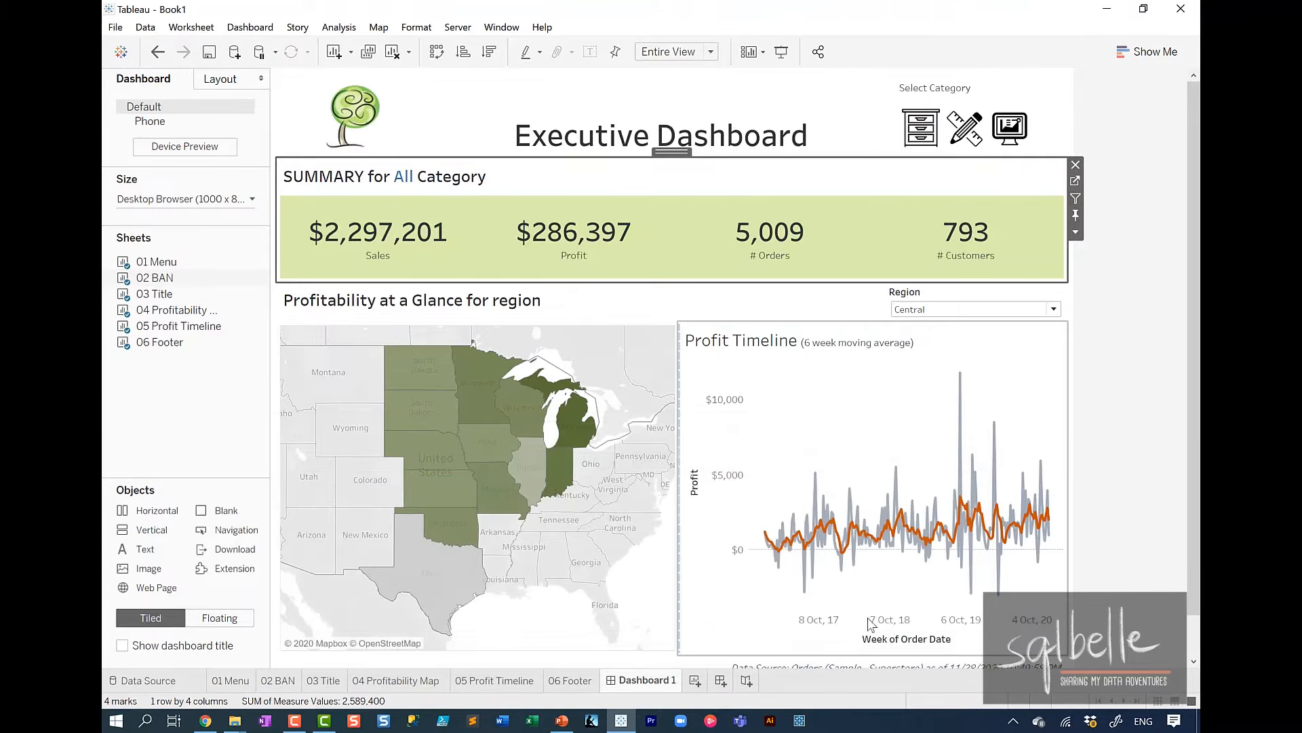
left_click(1143, 262)
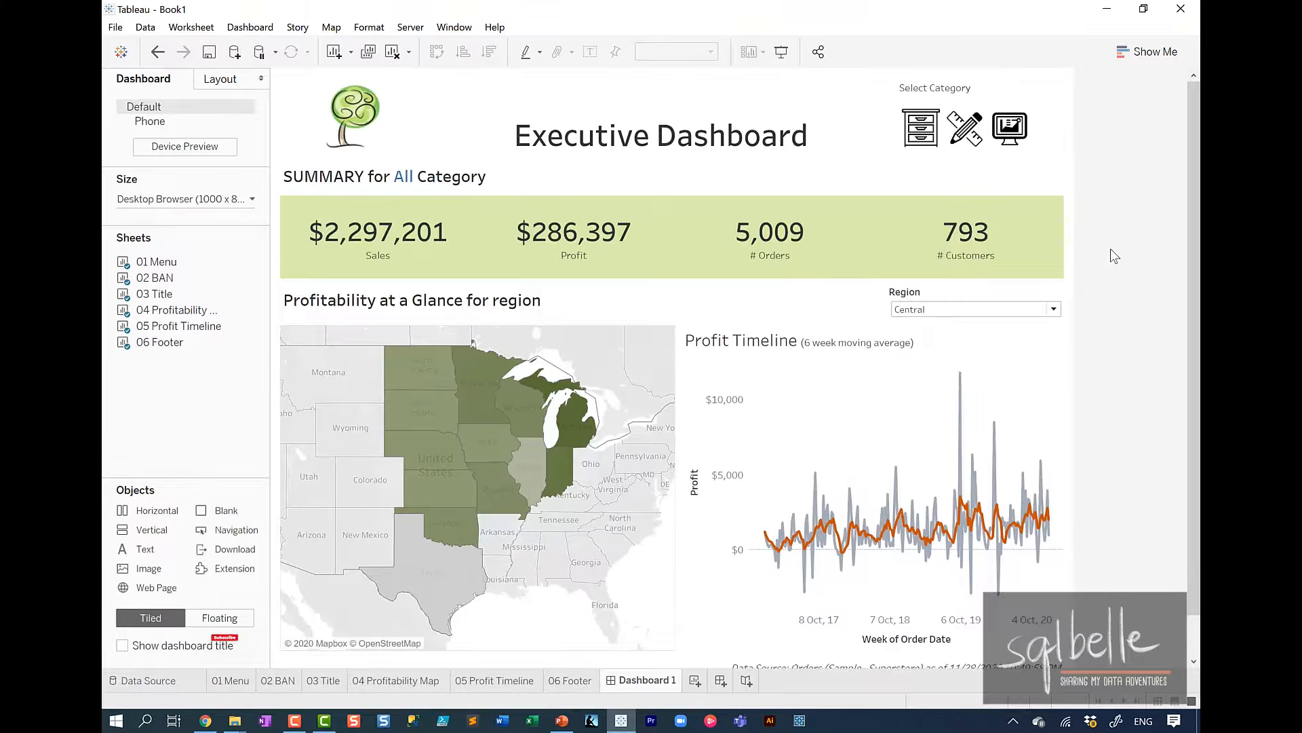
Test the SUMMARY title by filtering the dashboard on Furniture and Office Supplies, and clear the selection.
left_click(924, 135)
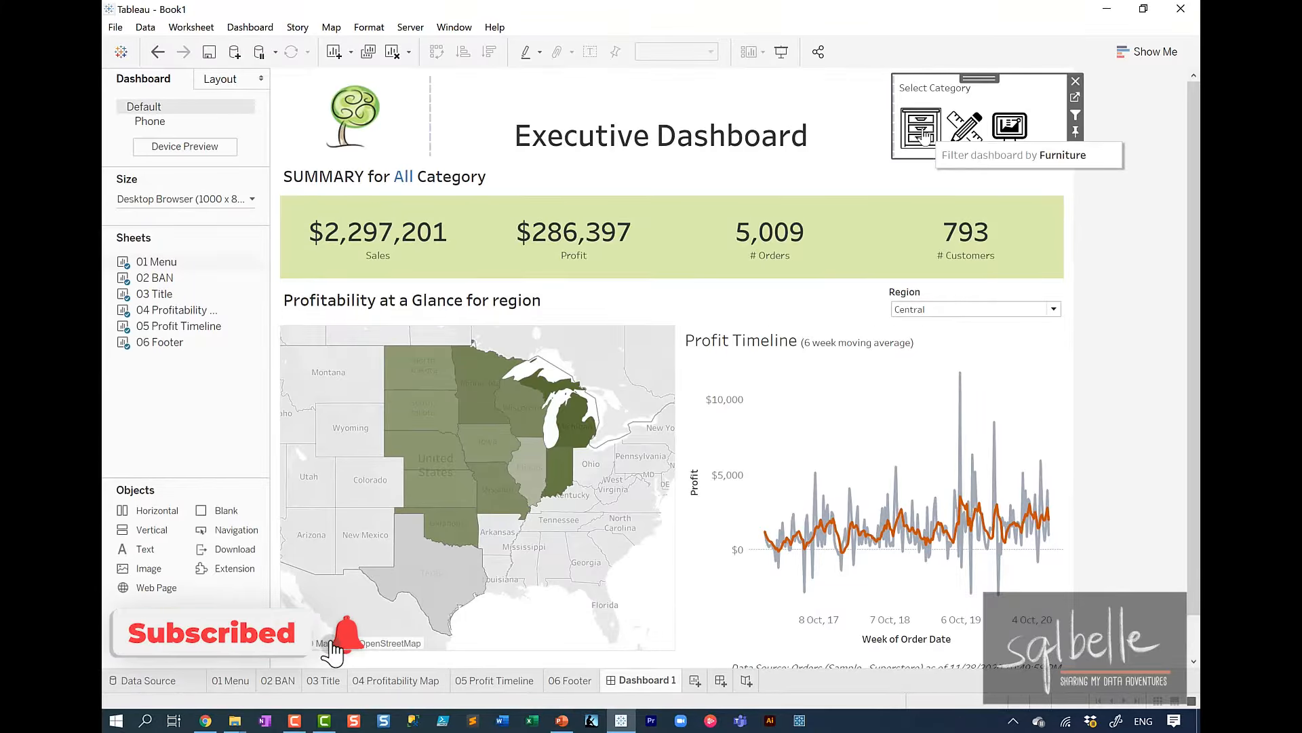
left_click(924, 134)
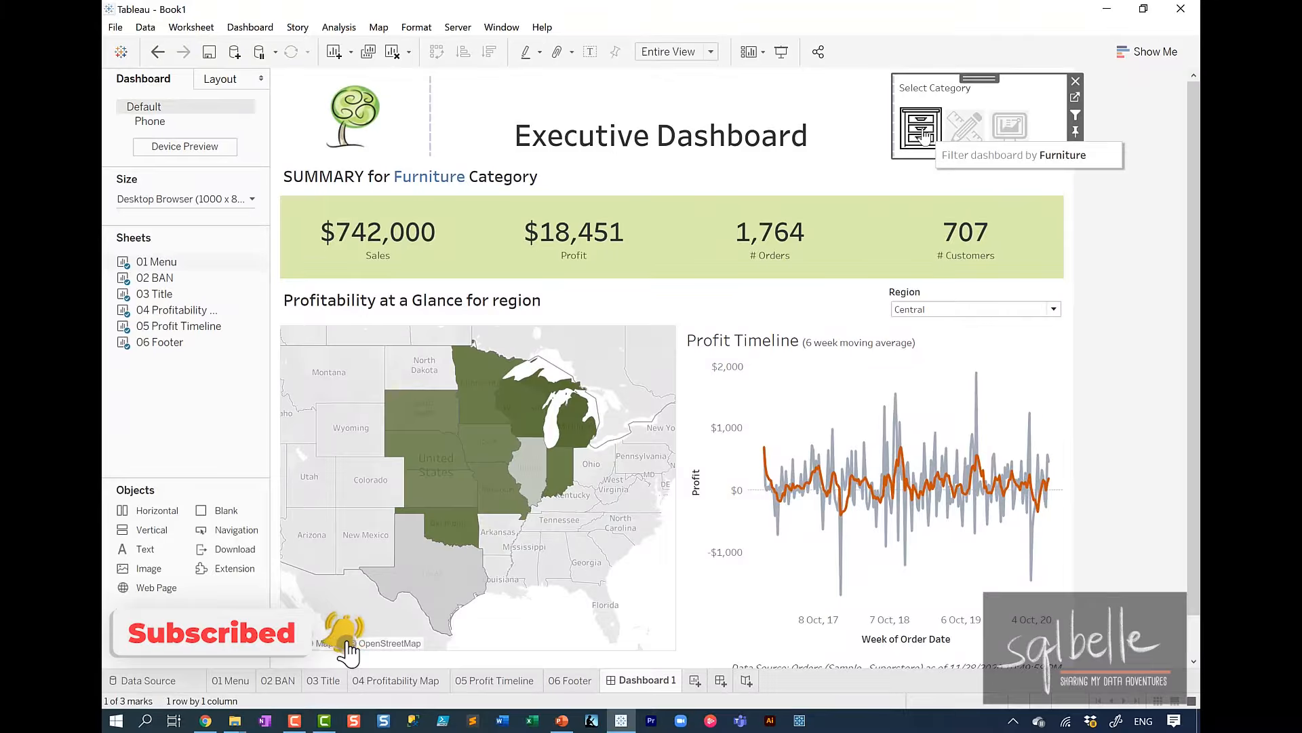
left_click(978, 136)
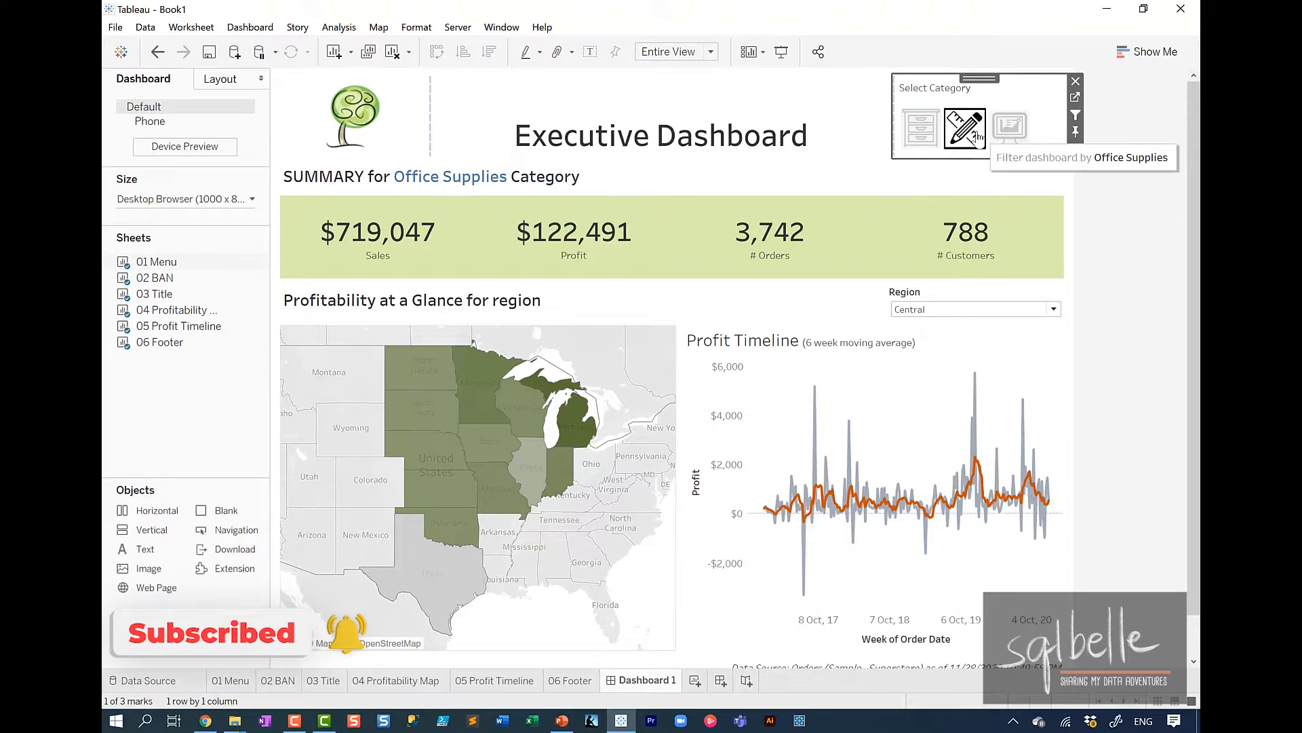
left_click(977, 136)
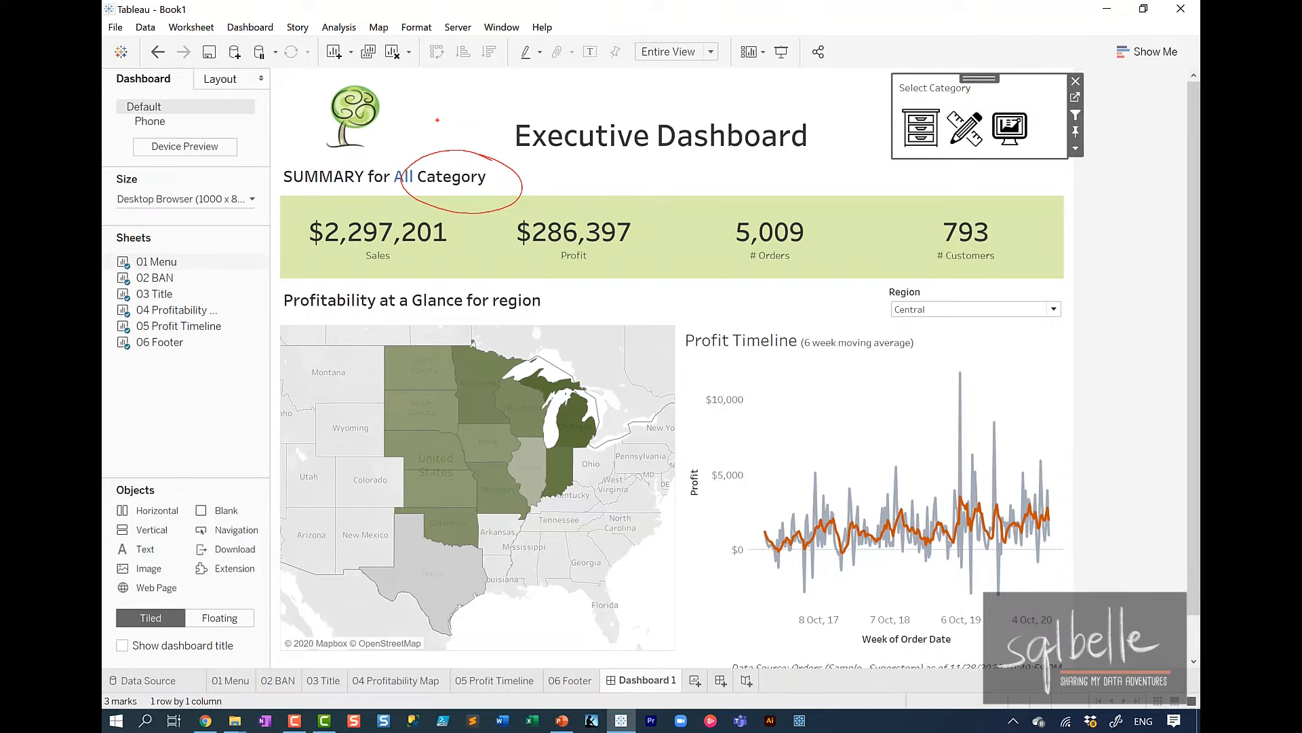
key("Escape")
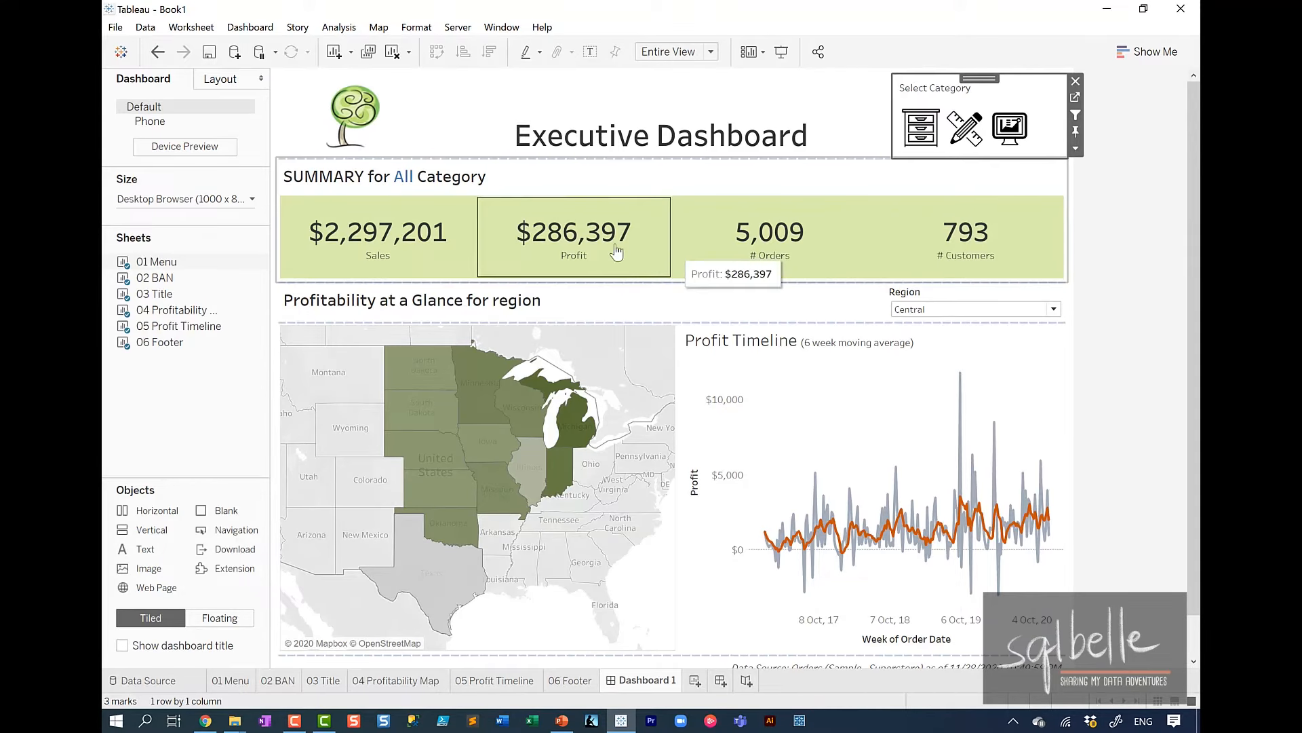
Go to the 02 BAN sheet and start a calculated field named Category/Categories.
left_click(717, 170)
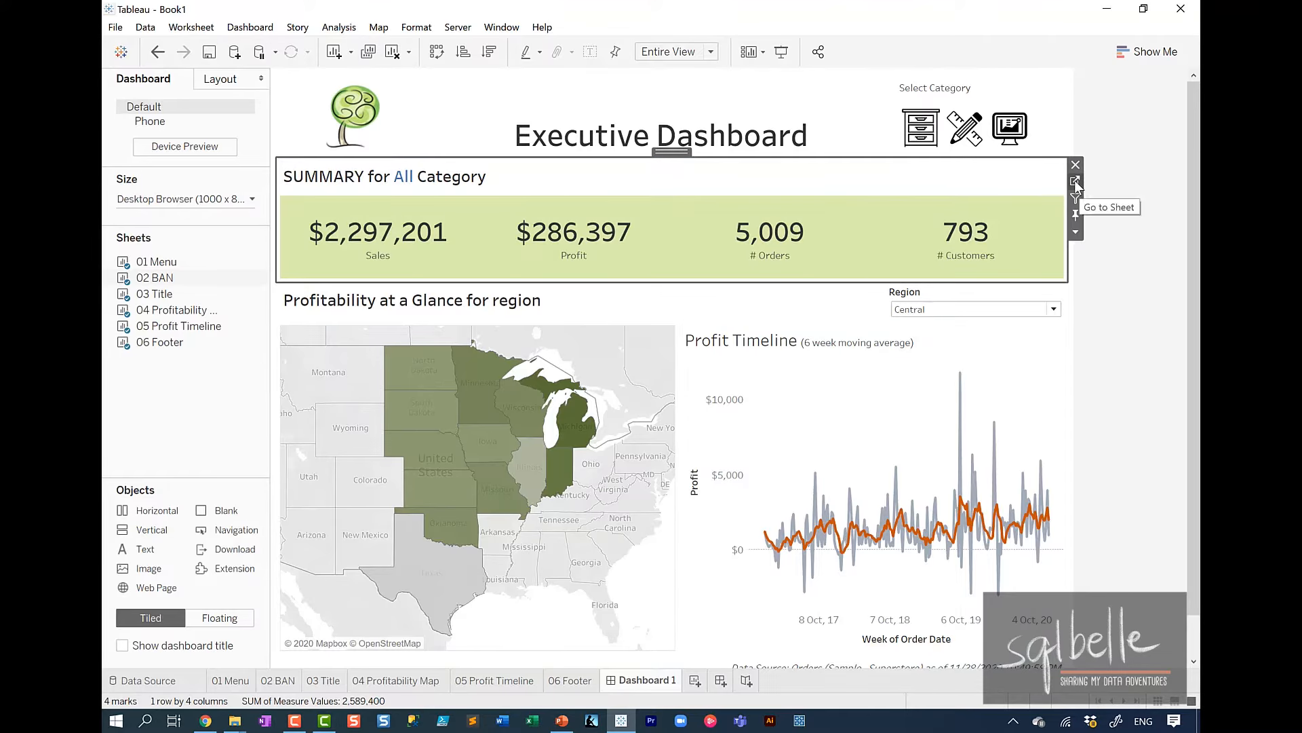
left_click(1074, 181)
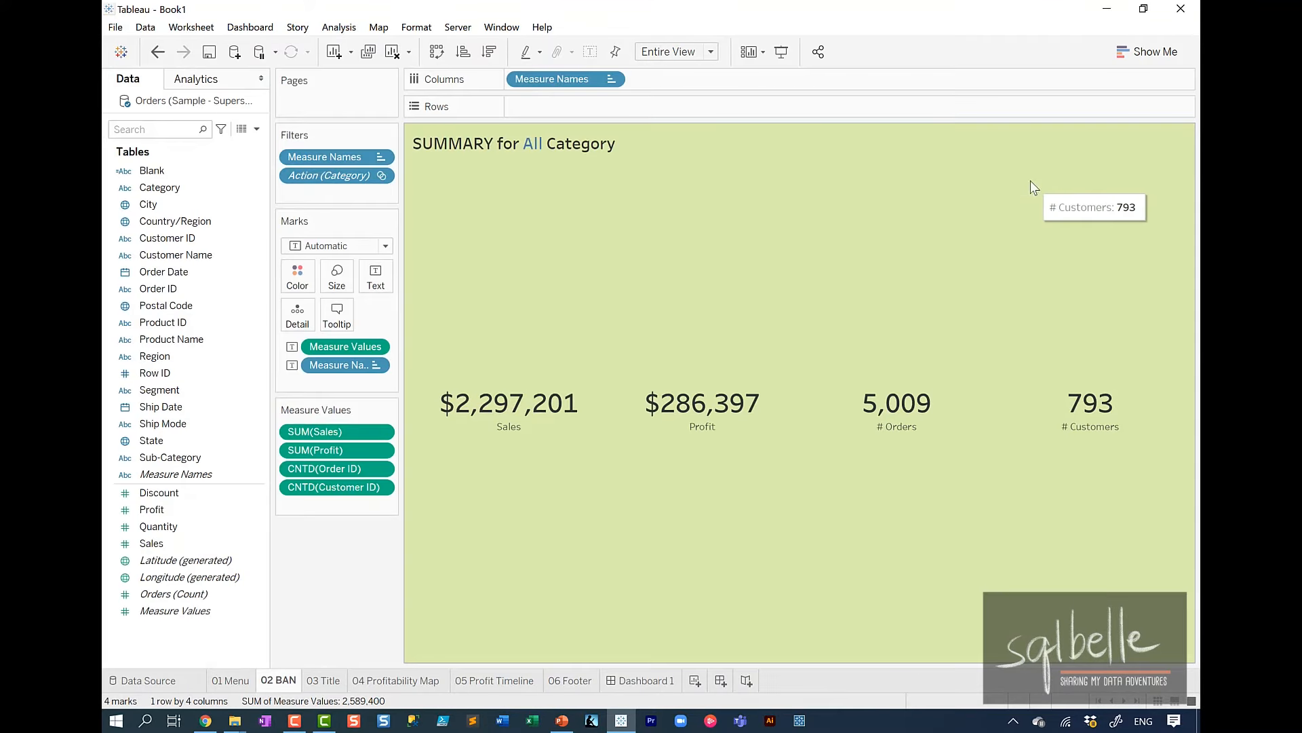
left_click(257, 129)
left_click(234, 145)
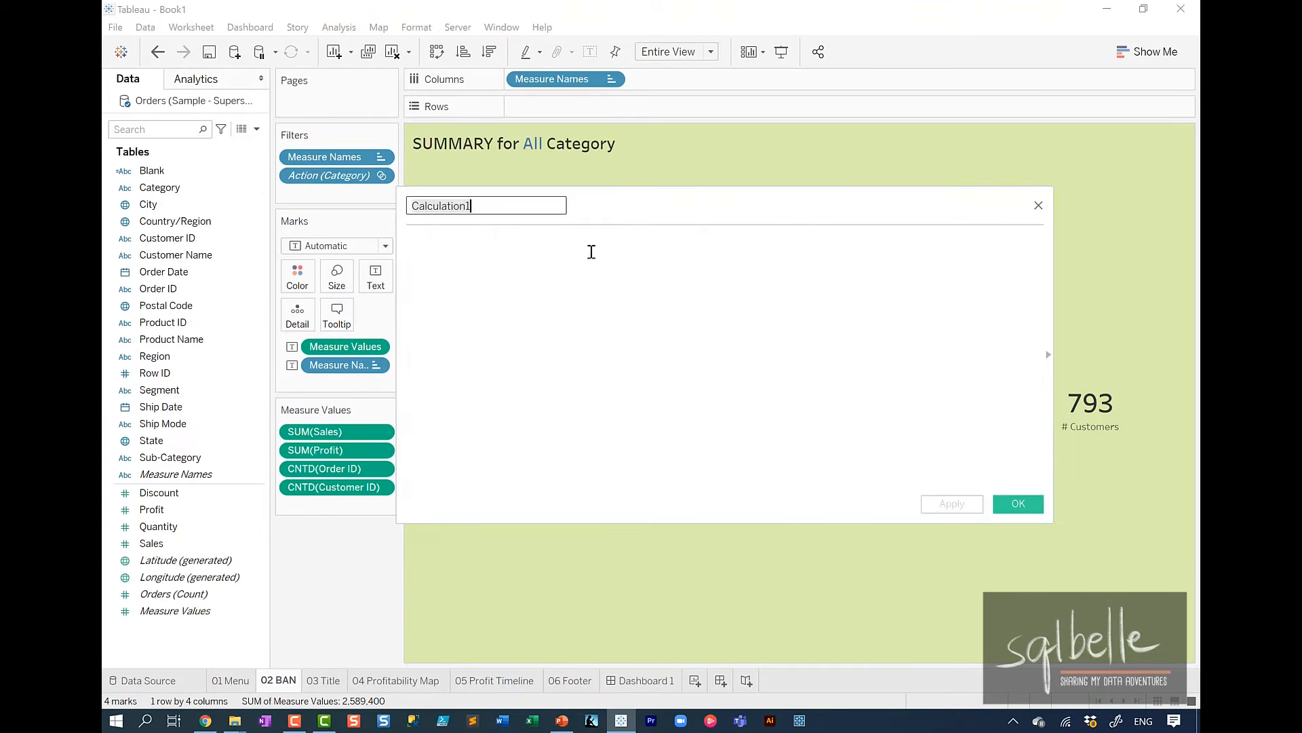
type("Category")
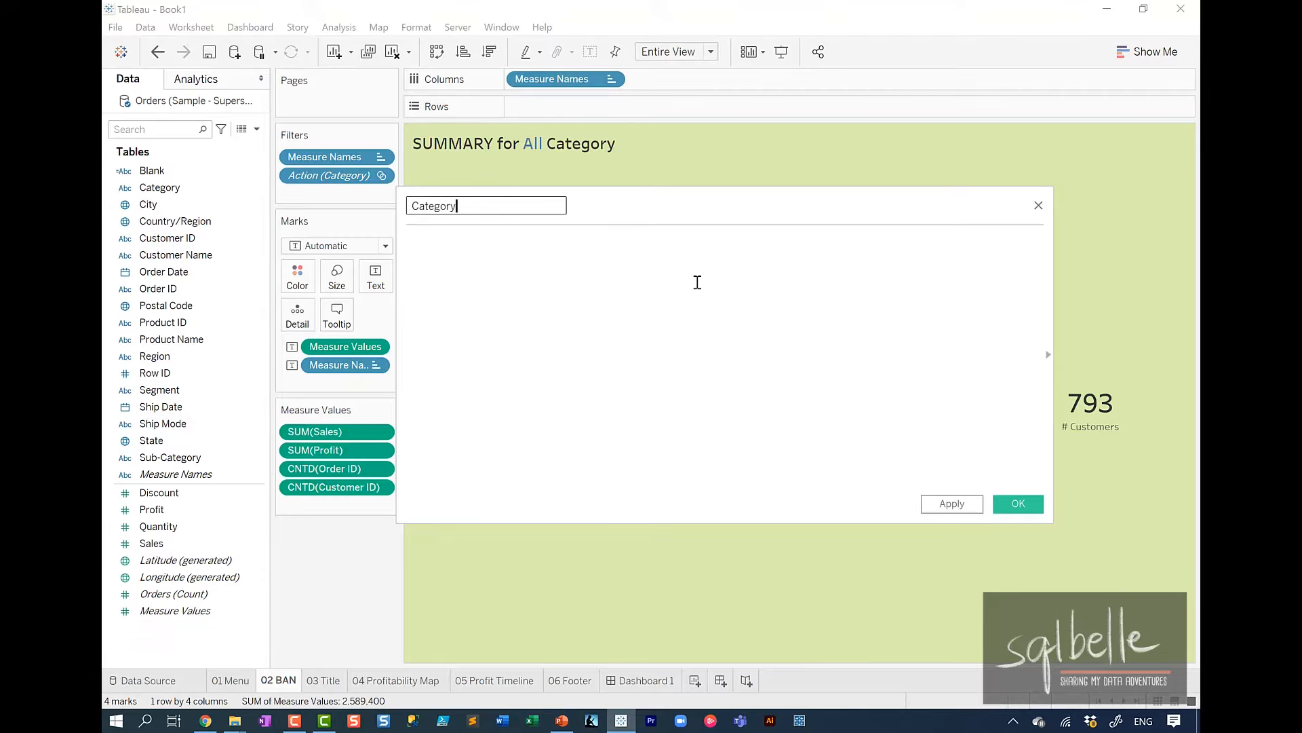
type("/Categories")
Enter the formula's condition IF COUNTD([Category]) > 1.
left_click(681, 253)
type("IF CO")
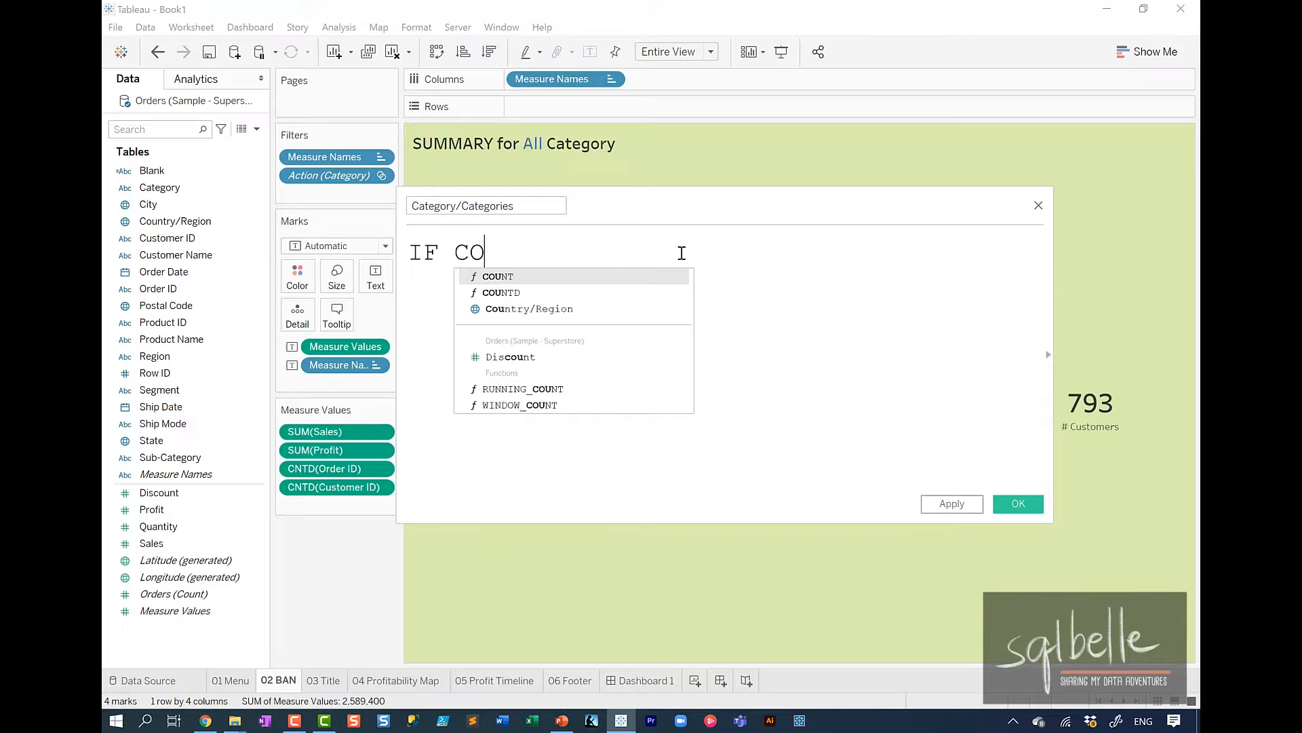
type("UNTD(")
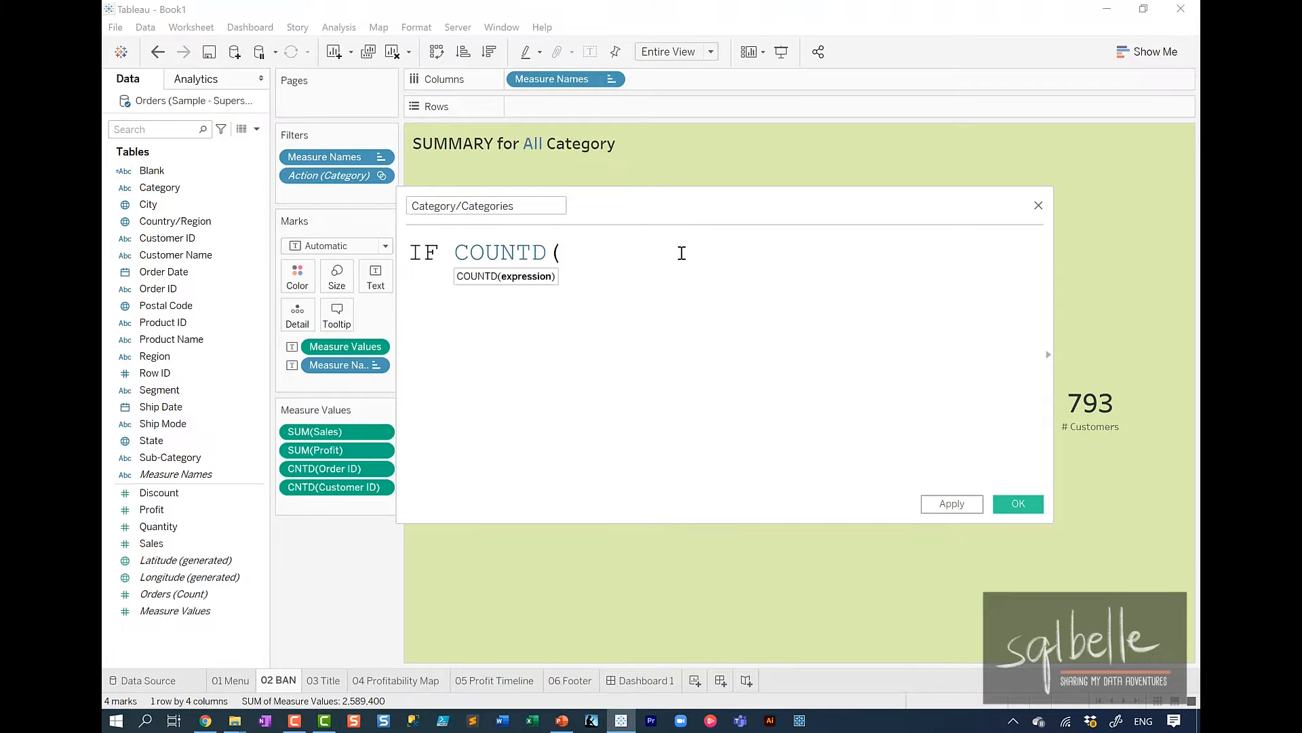
type("Ca")
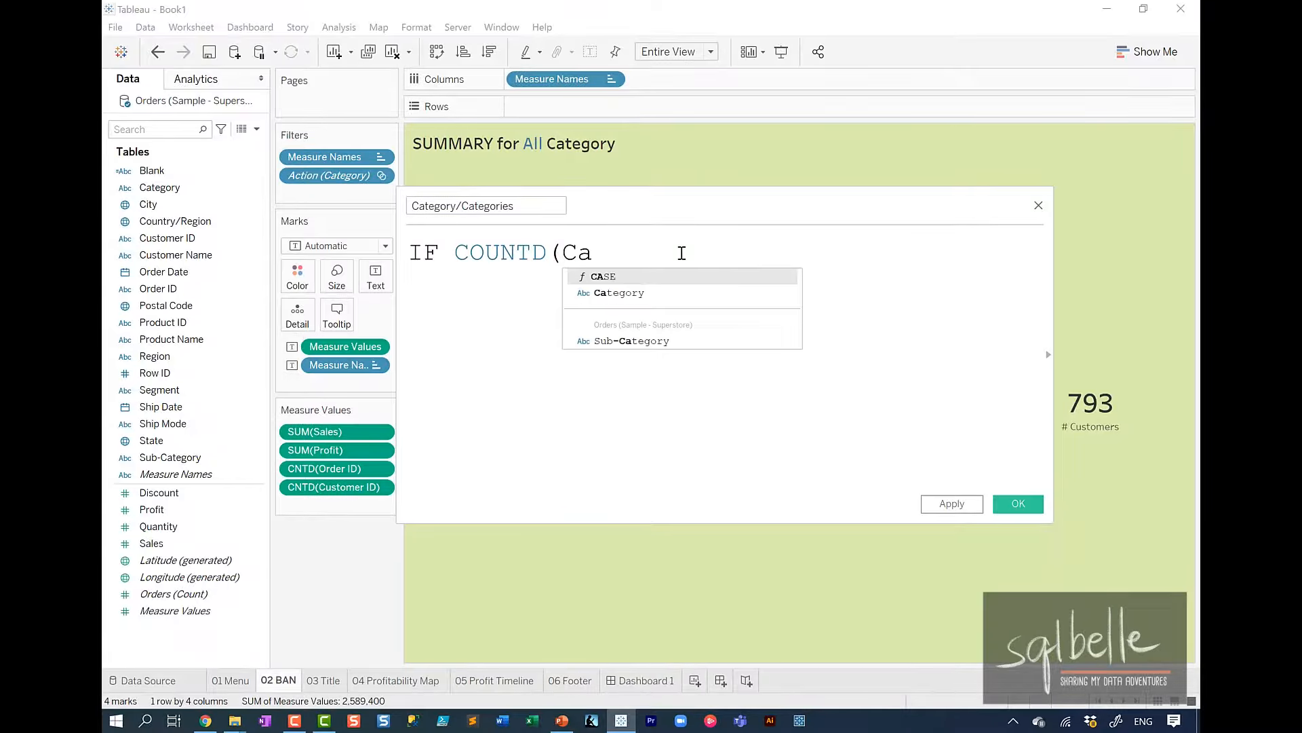
key("Down")
key("Return")
type(") ")
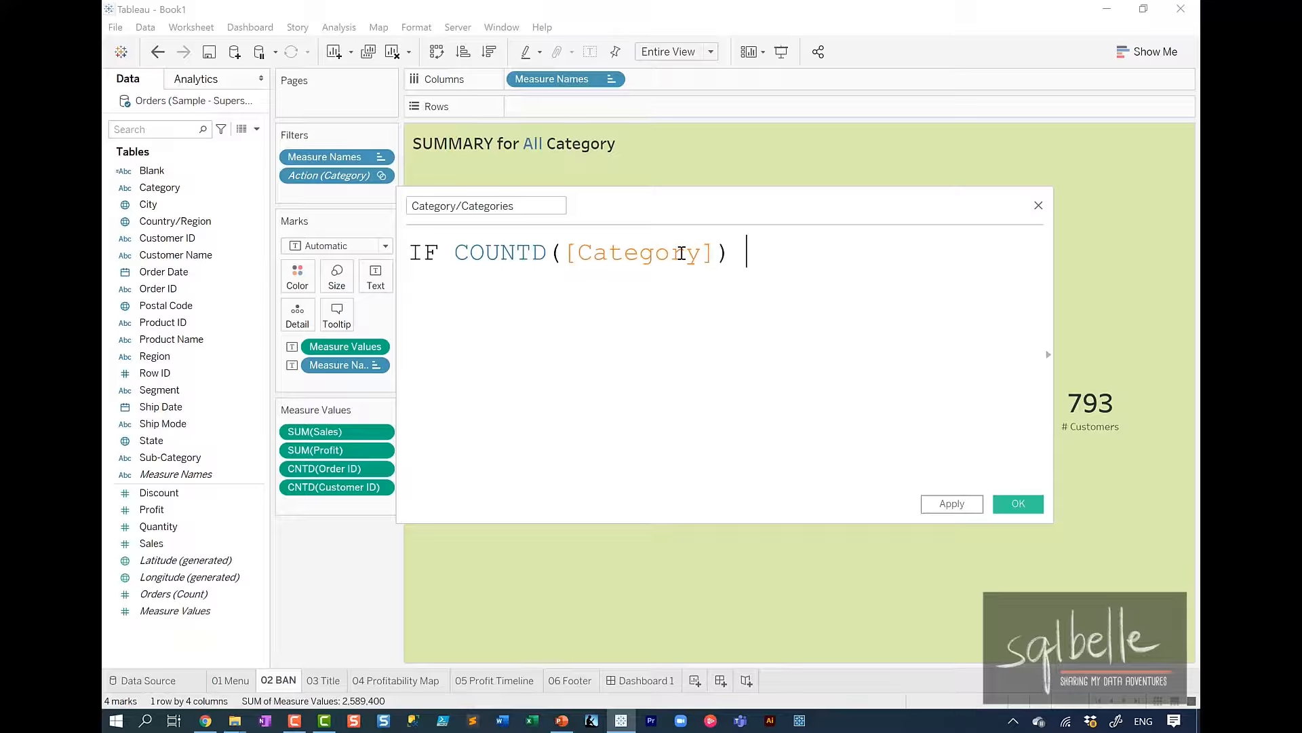
type("> 1")
Complete the formula with THEN "Categories" ELSE "Category" END and save the calculated field.
key("Return")
type("T")
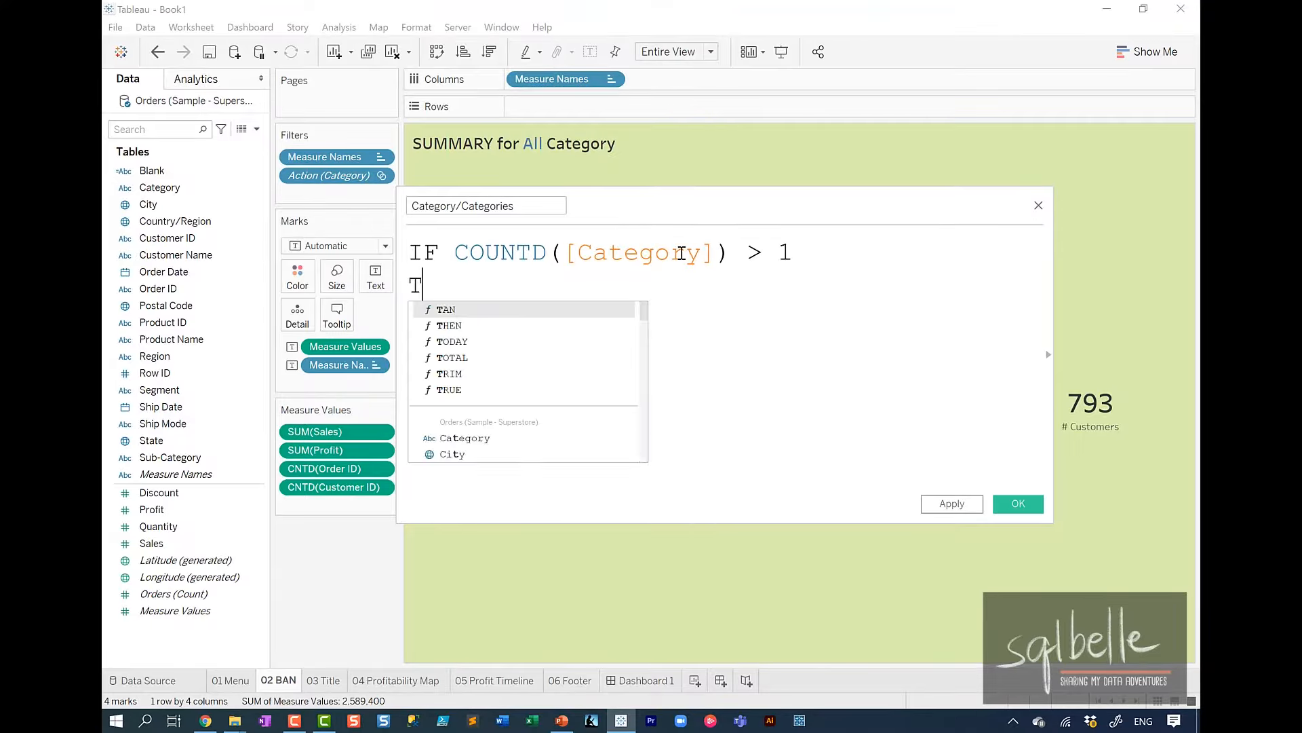
type("HEN \"Cat")
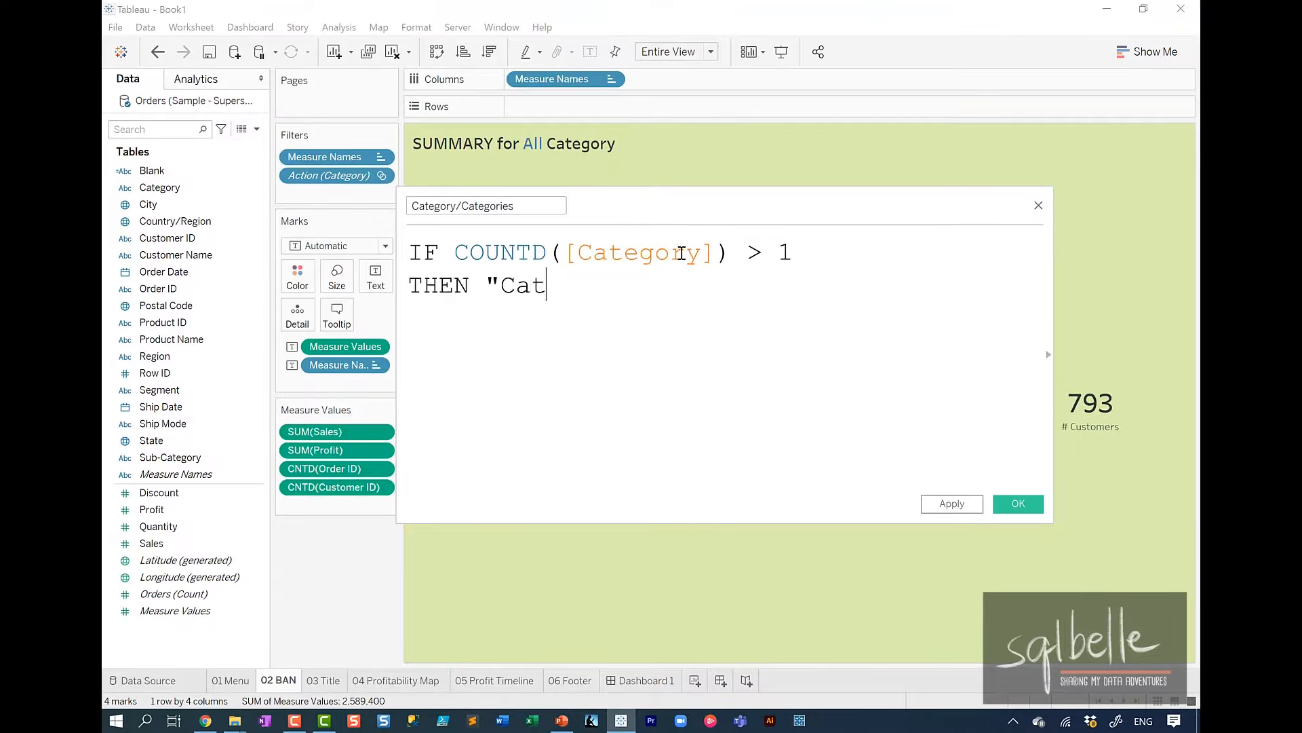
type("egories\"")
key("Return")
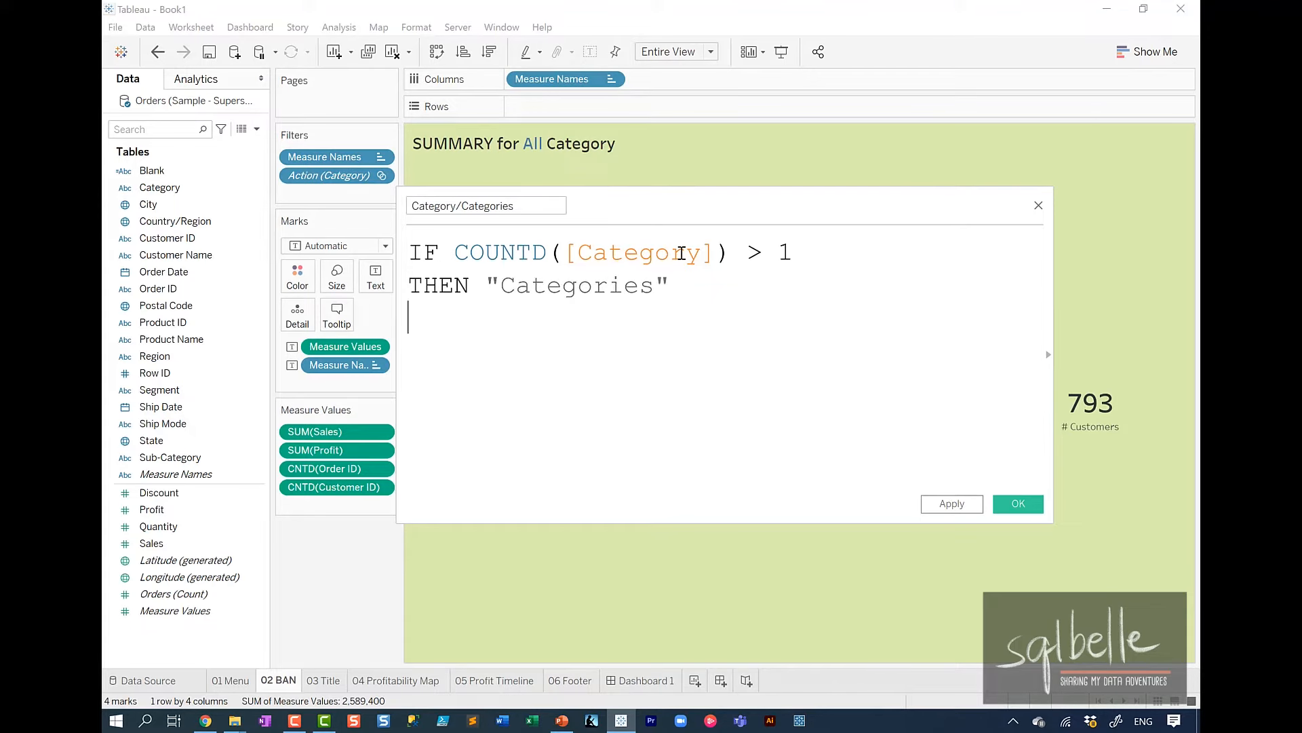
type("ELSE \"Categ")
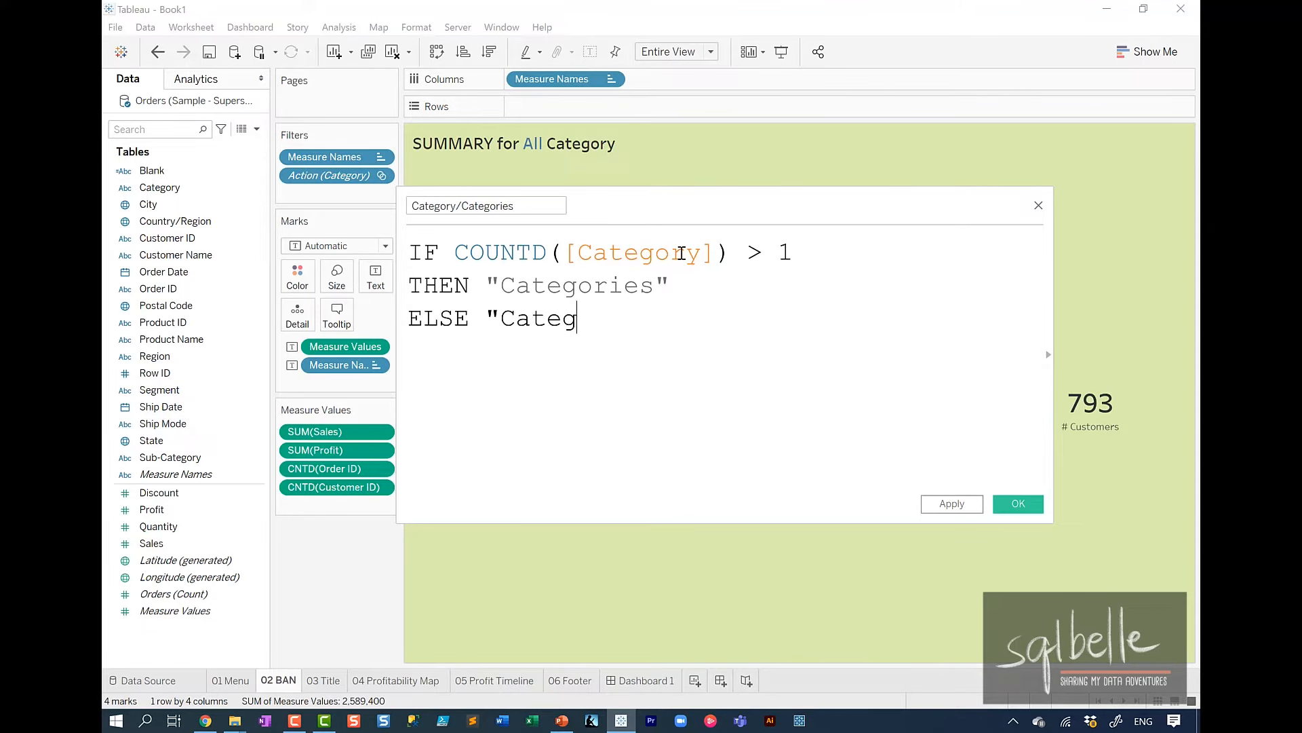
type("ory\"")
key("Return")
type("END")
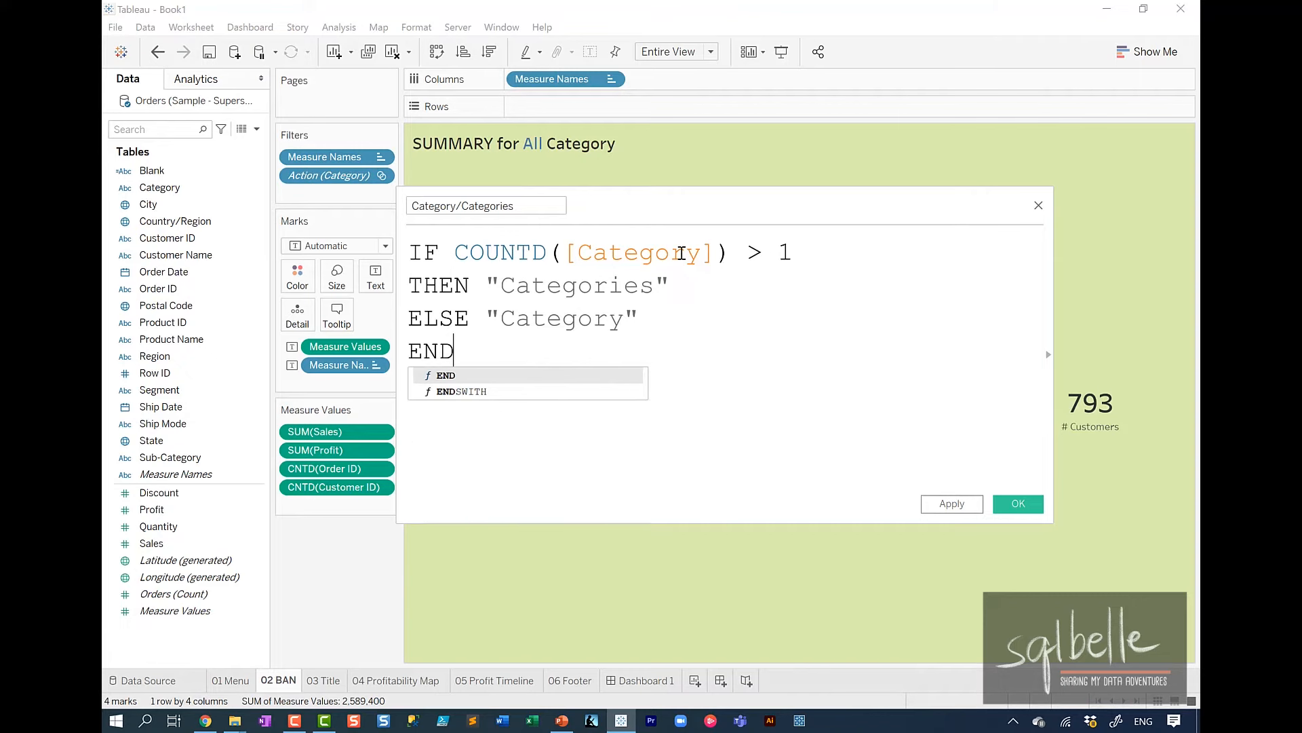
left_click(951, 504)
left_click(1017, 503)
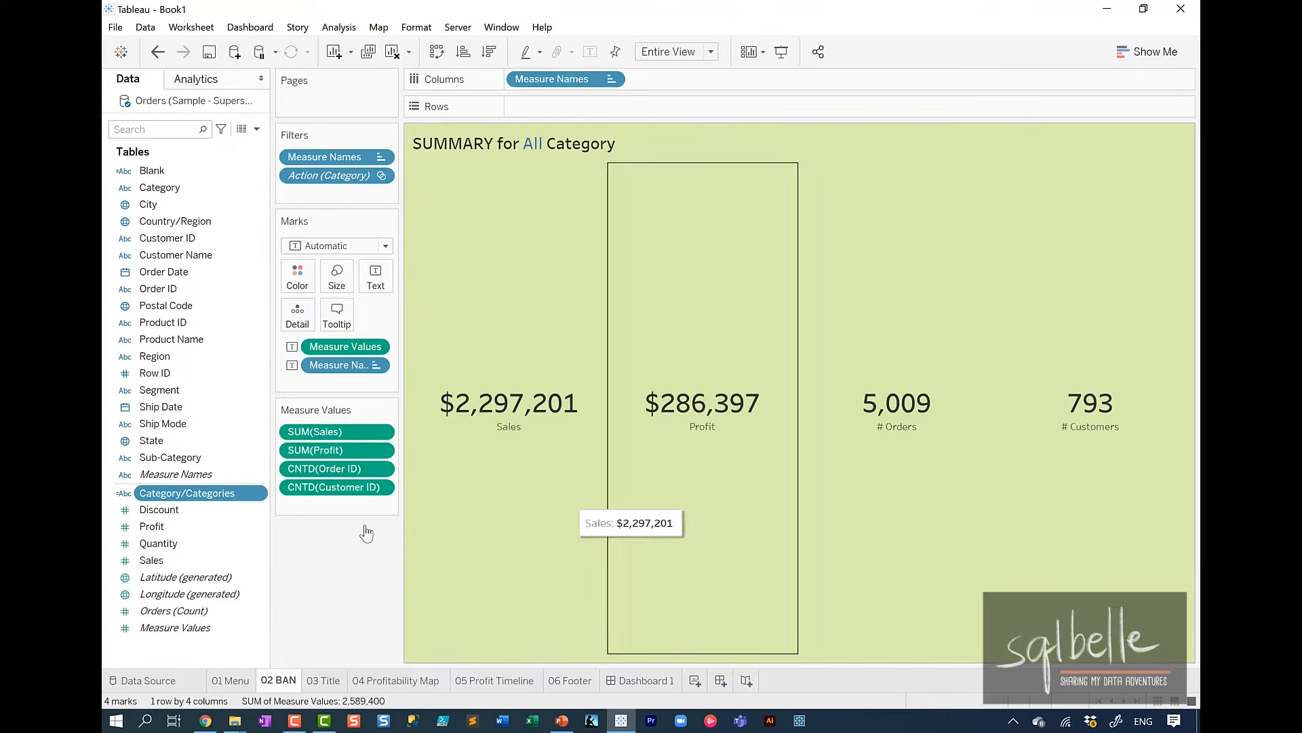
Add Category/Categories to the 02 BAN marks as Detail and replace the word Category in the title with <AGG(Category/Categories)>.
left_click_drag(199, 497, 305, 324)
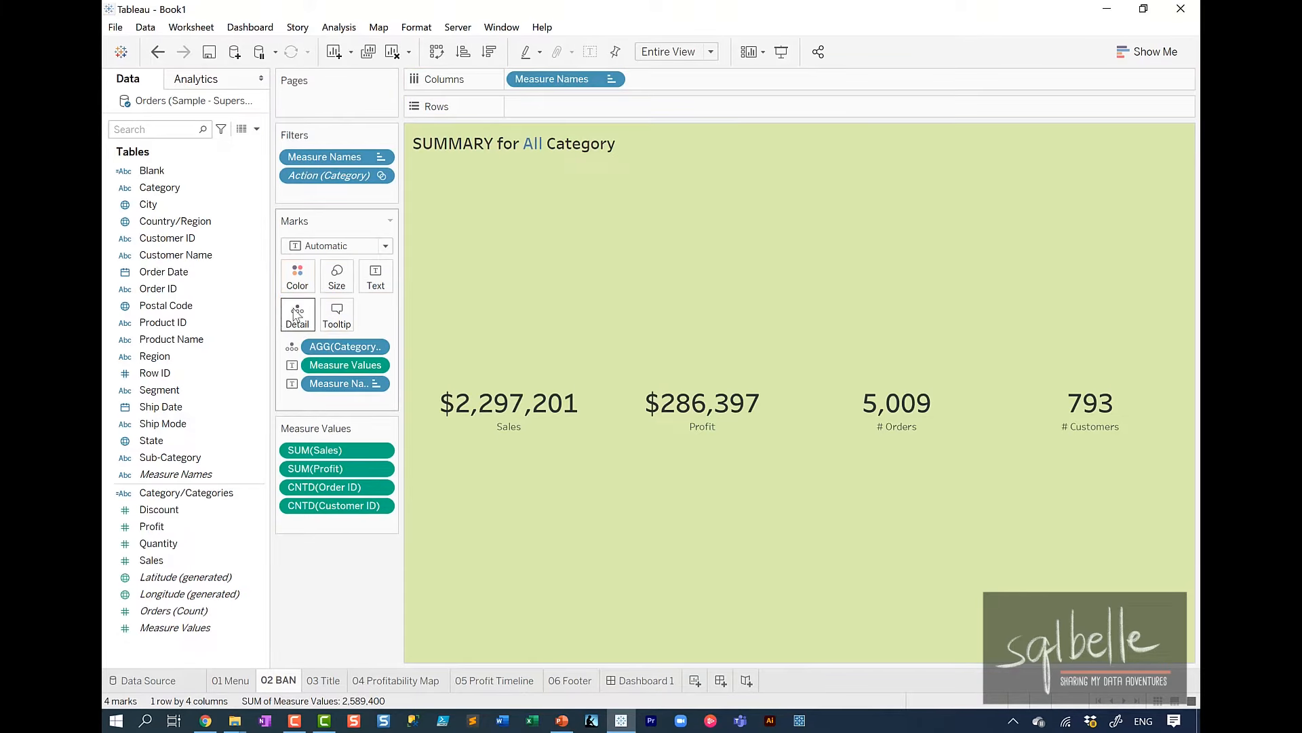
double_click(575, 144)
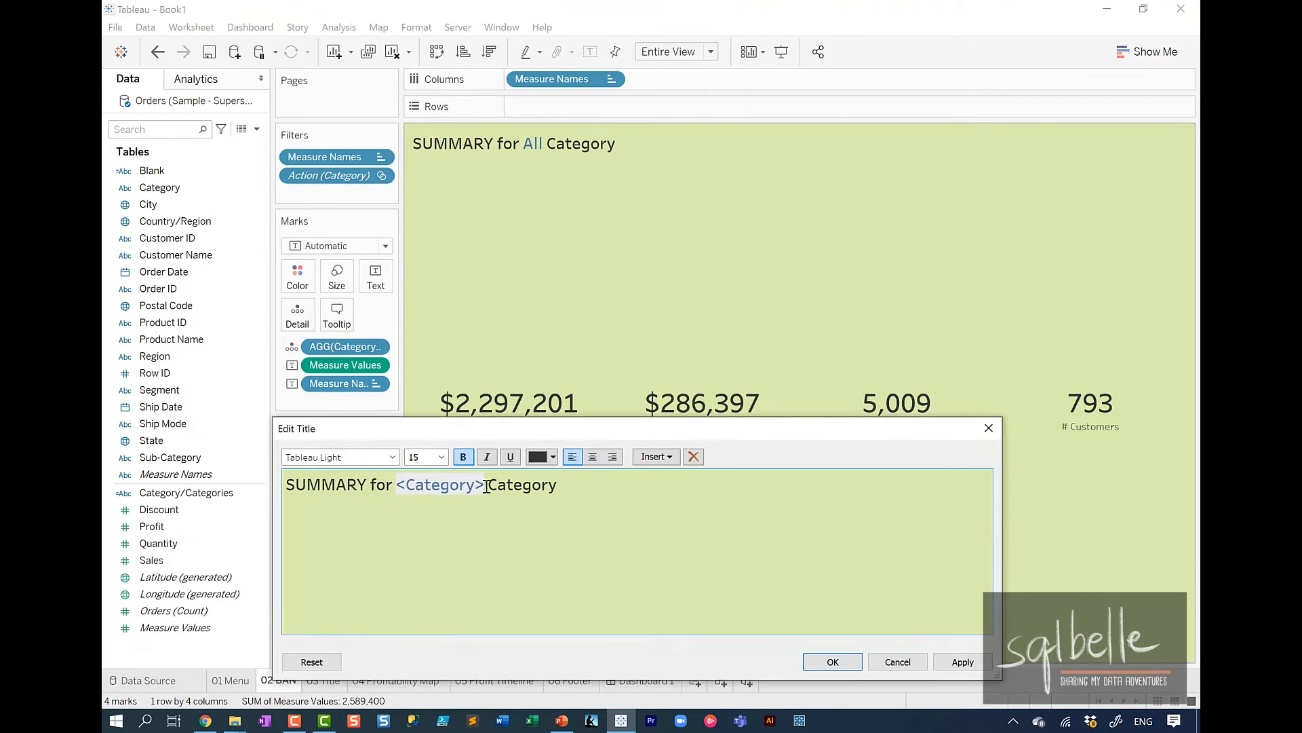
left_click_drag(493, 486, 604, 485)
key("BackSpace")
left_click(666, 459)
left_click(709, 673)
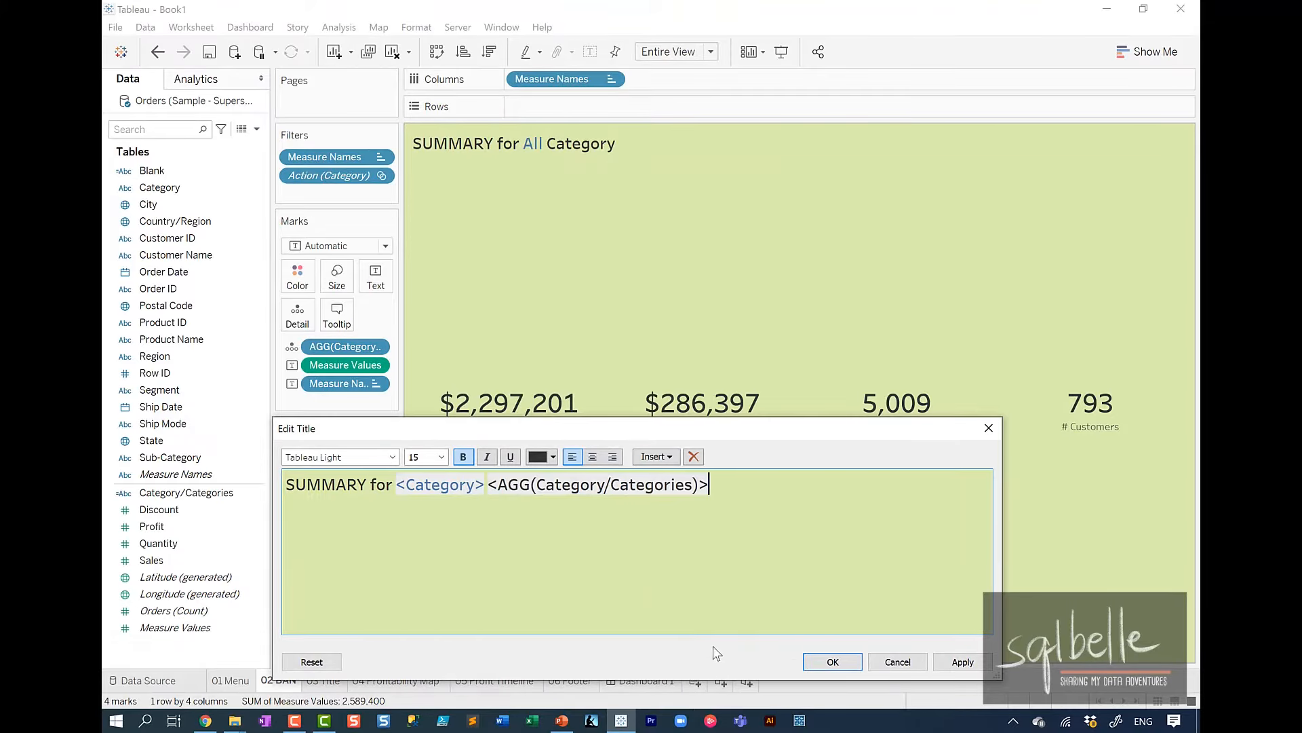
left_click(959, 663)
left_click(833, 662)
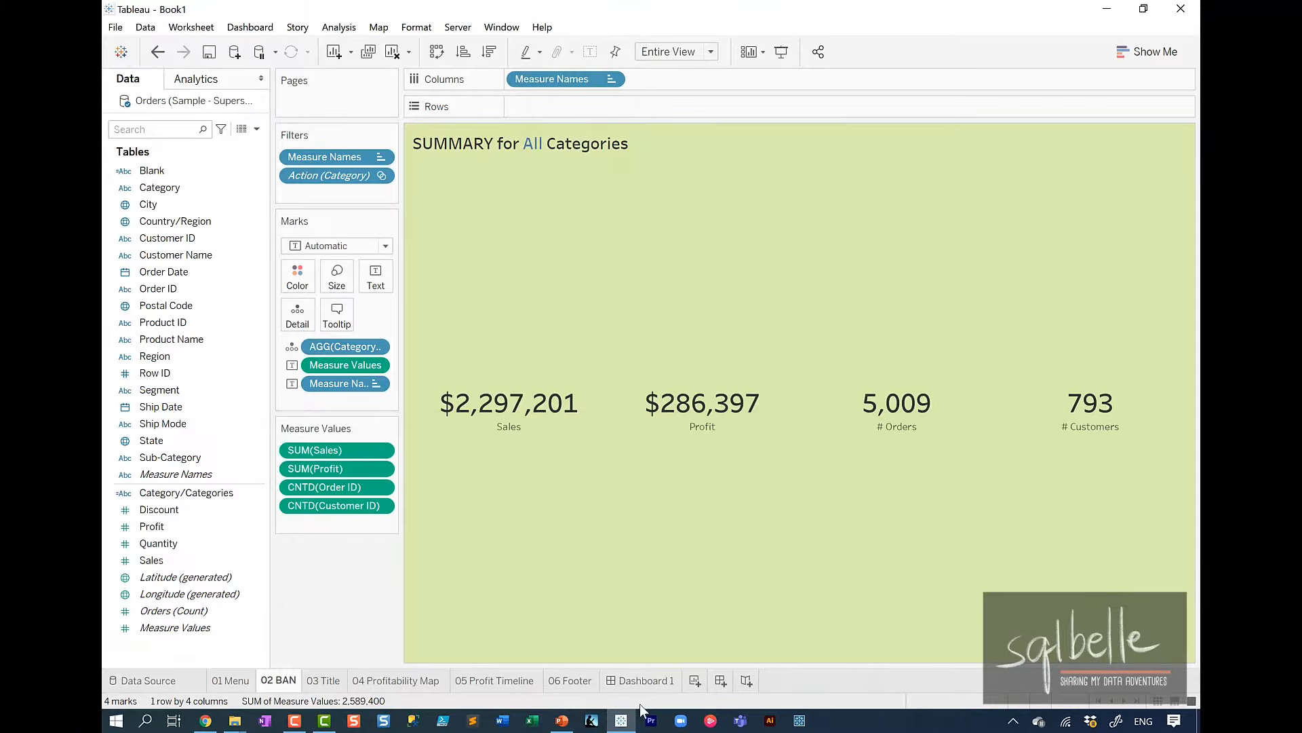
Return to Dashboard 1 and check the singular and plural title wording by filtering on Furniture and Office Supplies, and clear the selection.
left_click(633, 681)
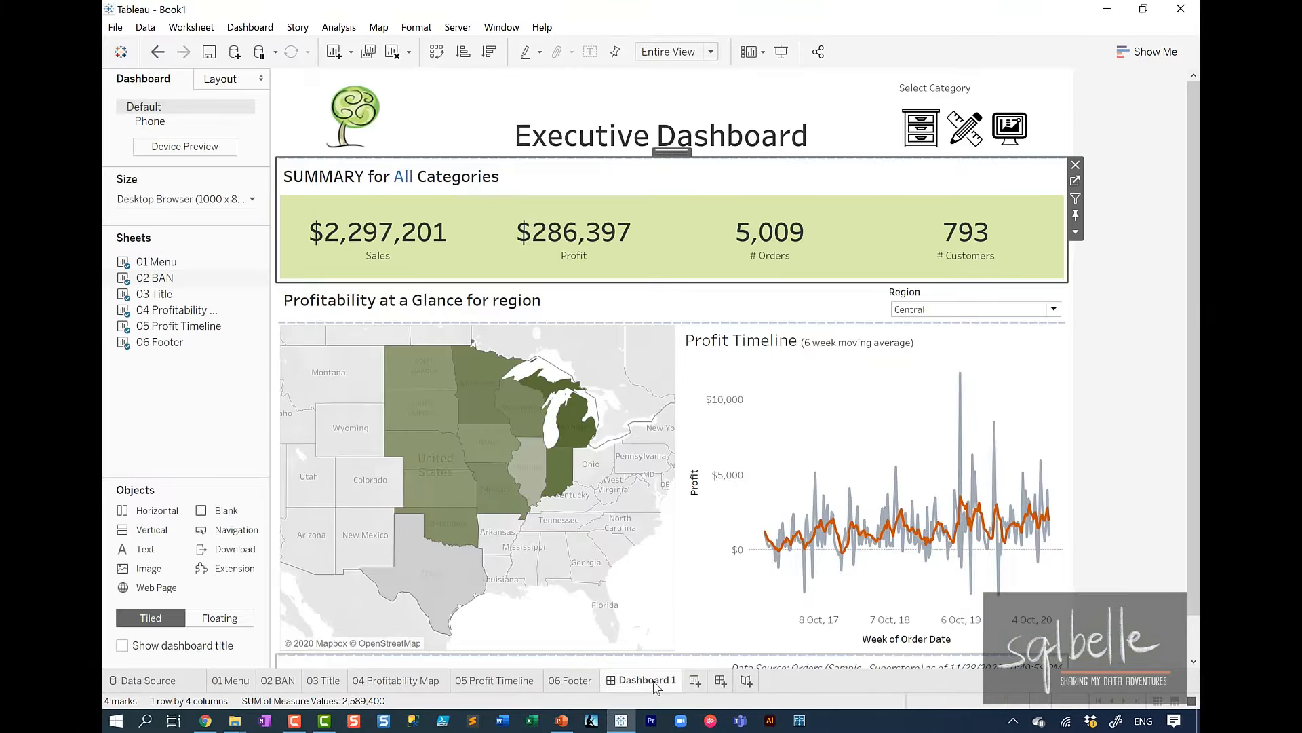
left_click(929, 132)
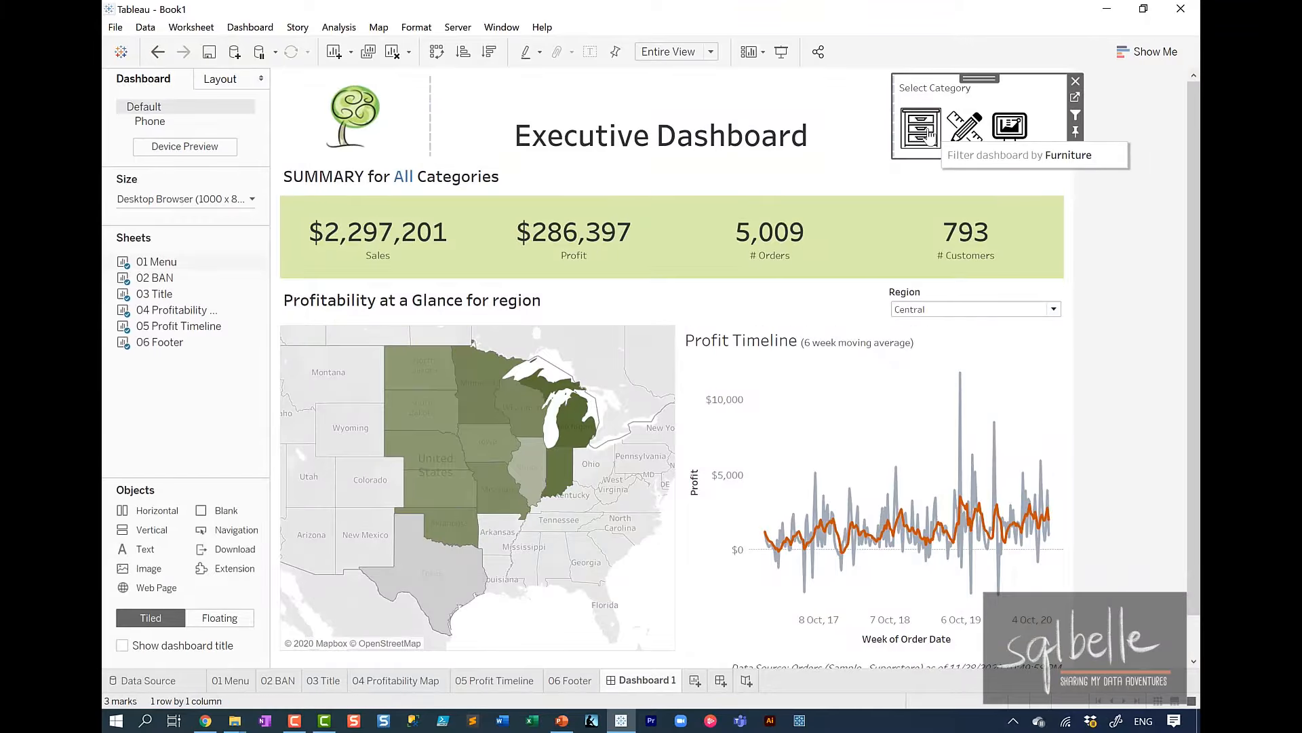
left_click(972, 136)
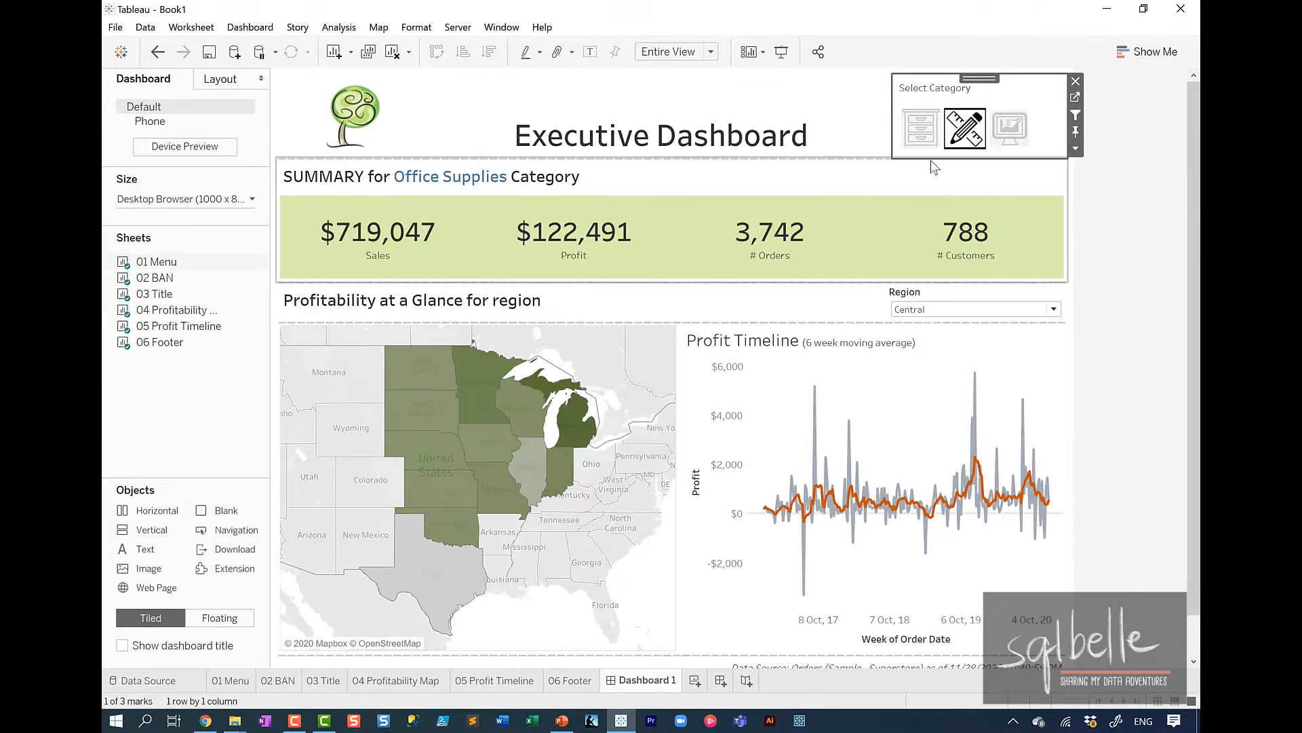
left_click(926, 140)
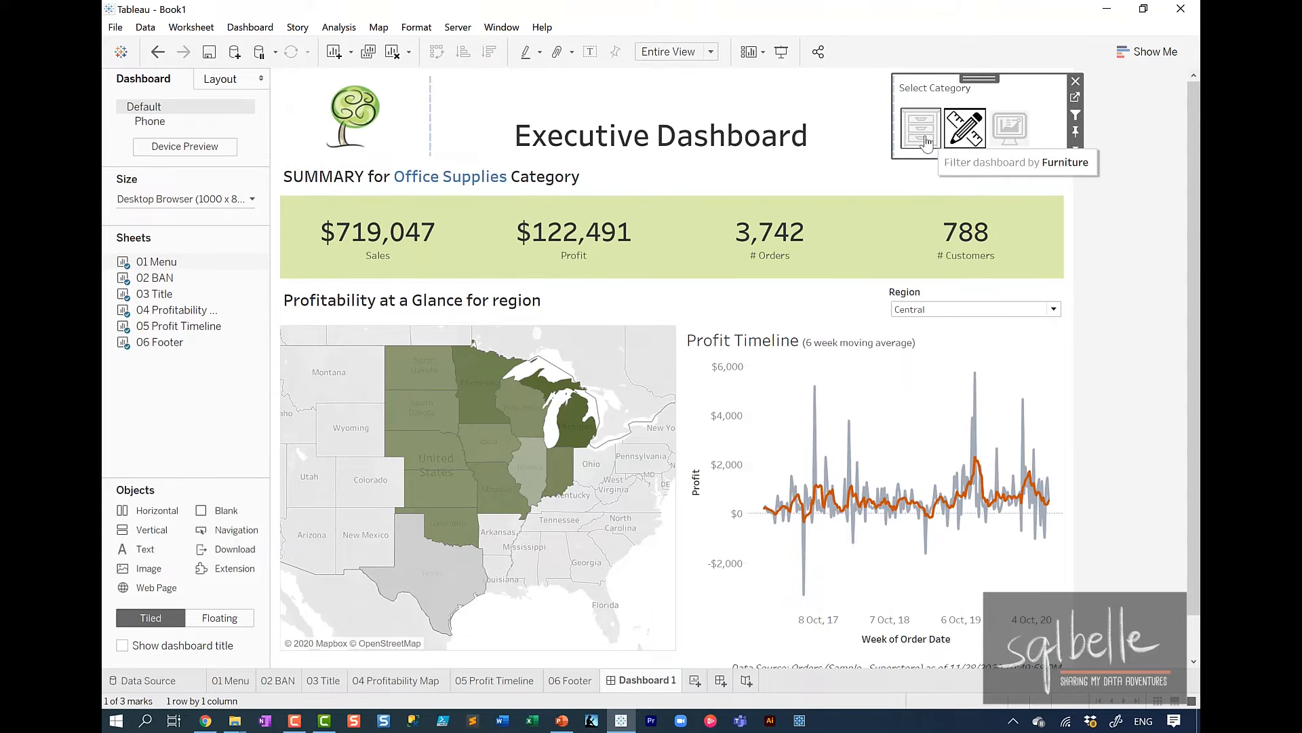
left_click(956, 140, "ctrl")
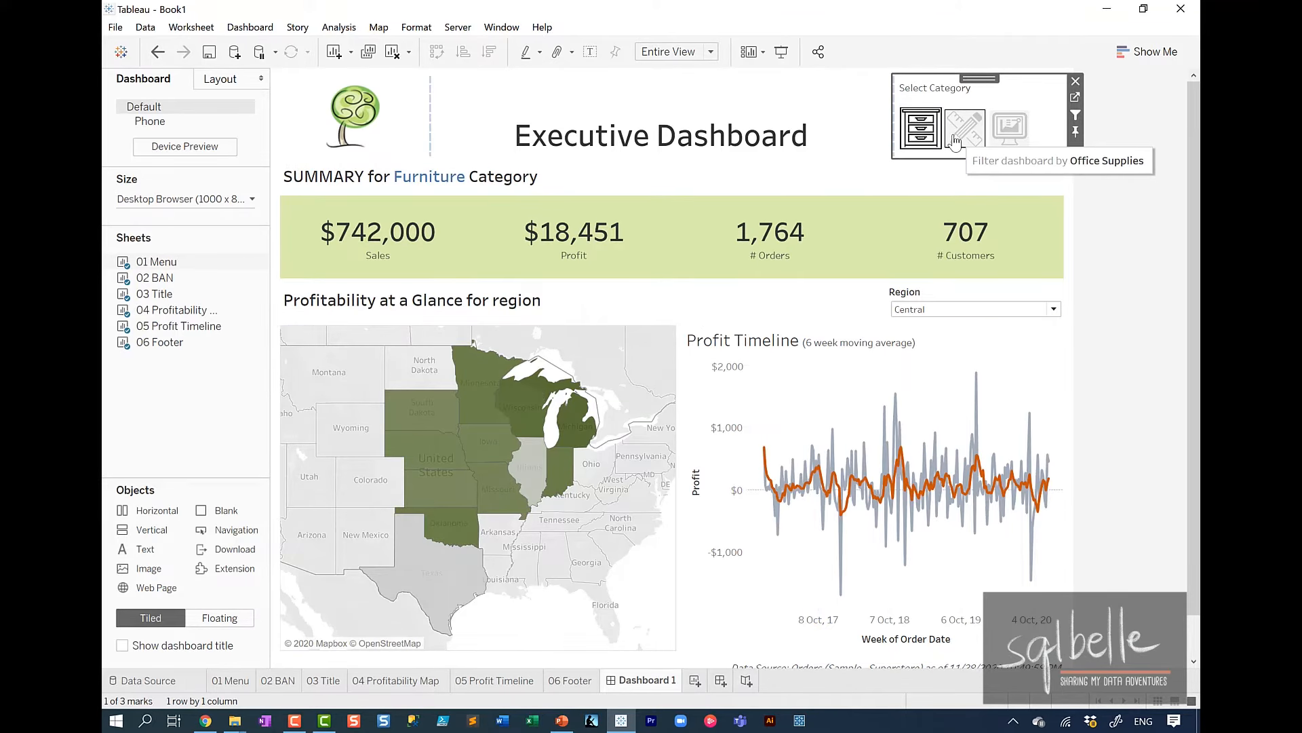
left_click(1119, 260)
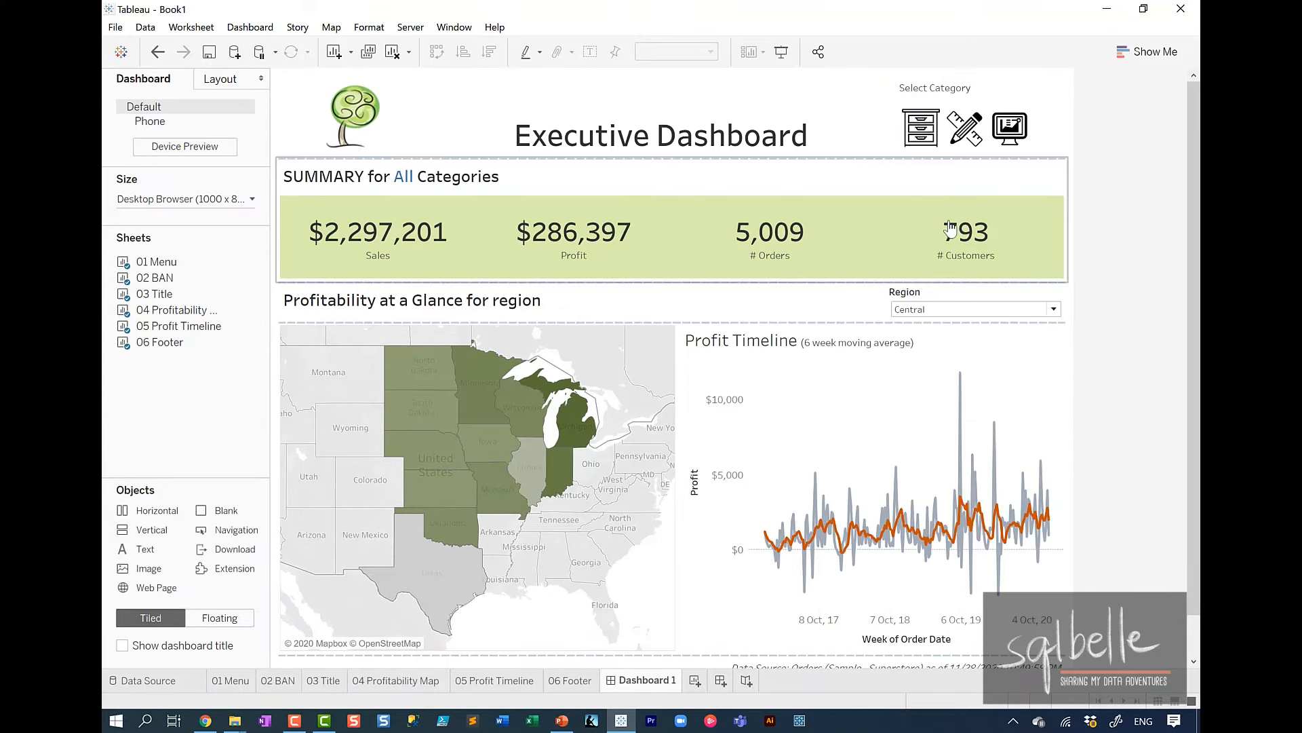
left_click(725, 174)
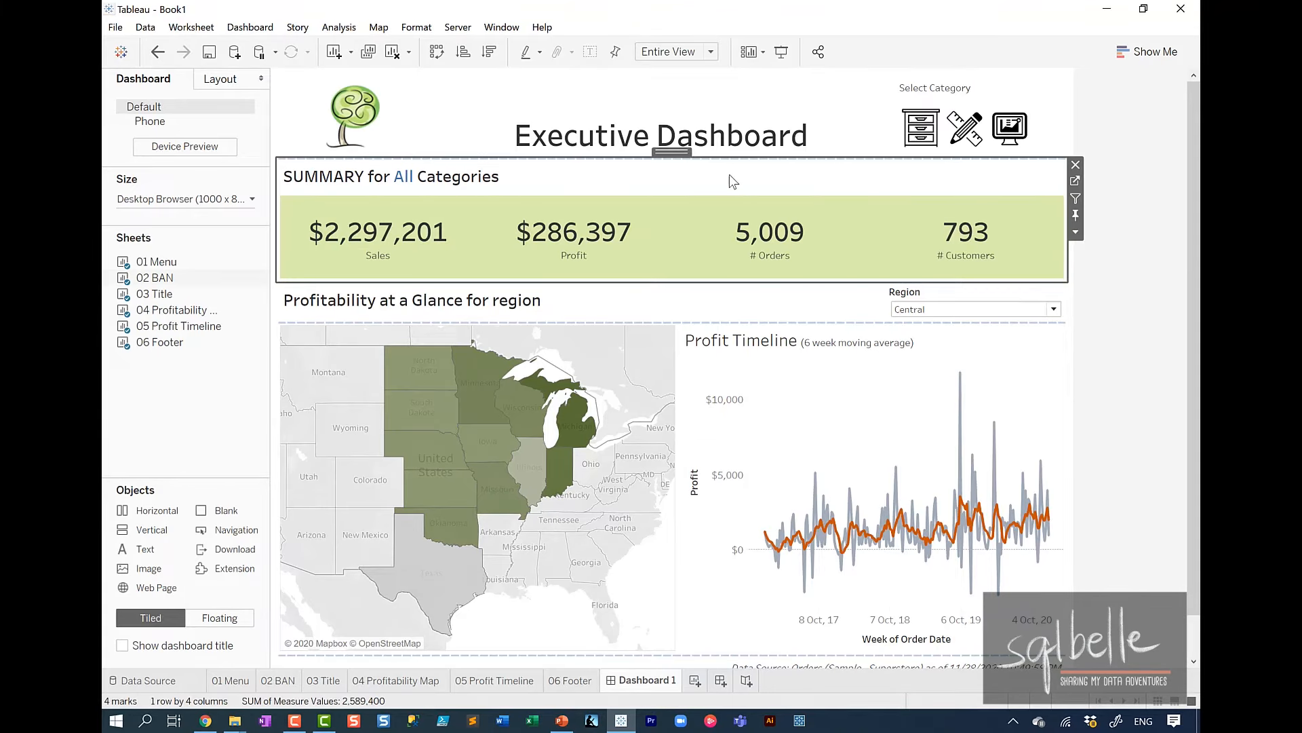
Examine the Category action filter on the 02 BAN worksheet's Filters card and return to Dashboard 1.
left_click(1075, 182)
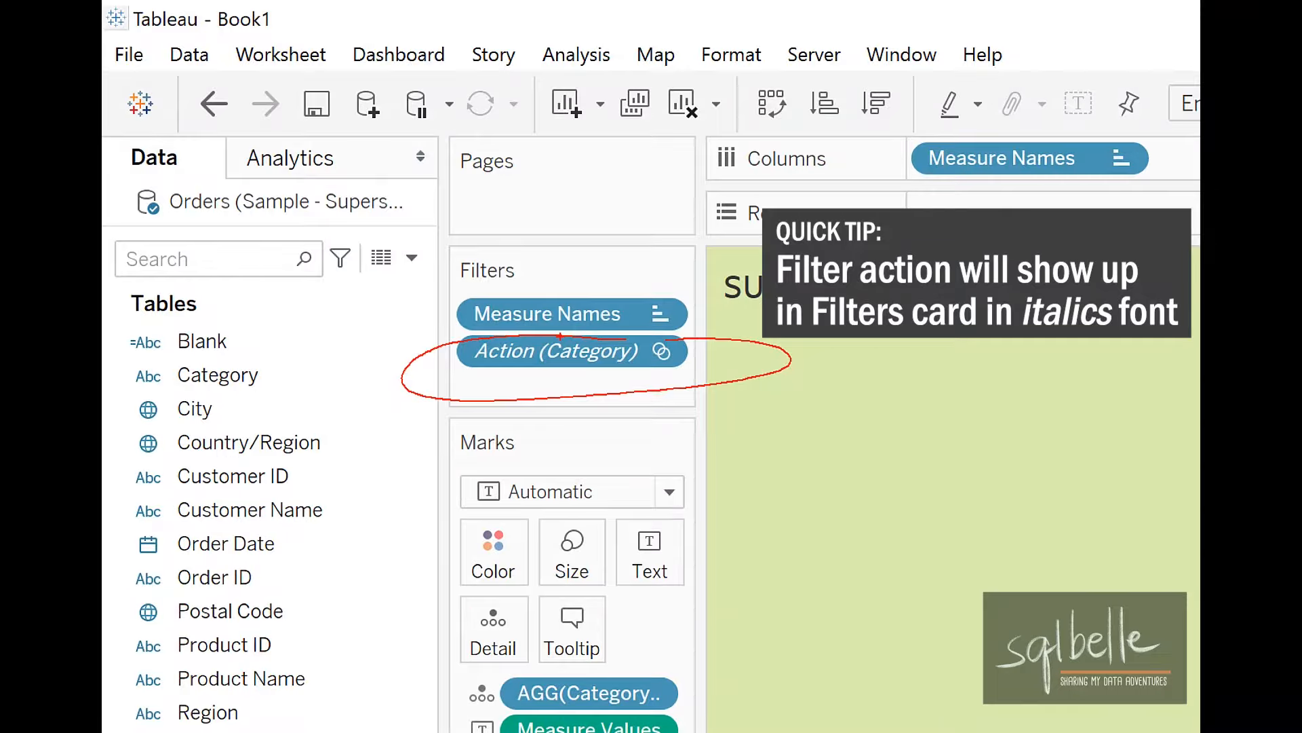
mouse_move(679, 331)
left_mouse_down()
mouse_move(668, 370)
mouse_move(682, 328)
left_mouse_up()
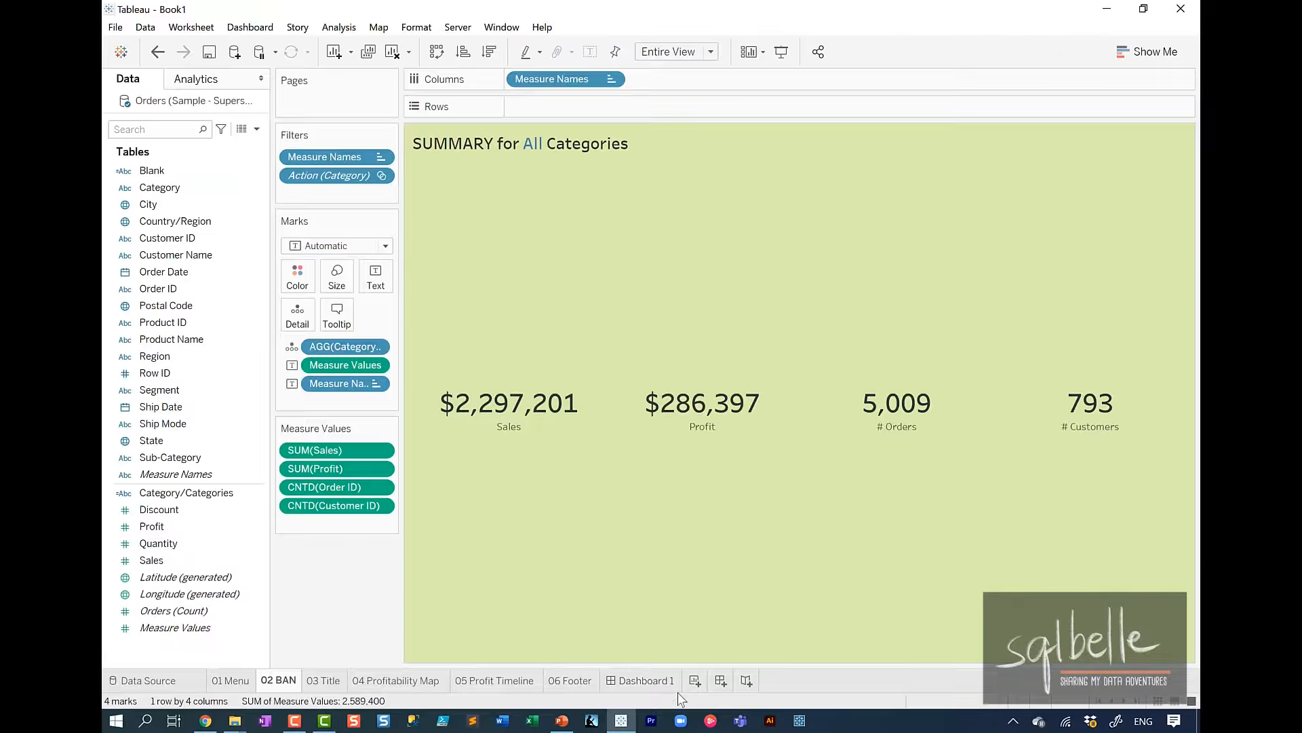
left_click(665, 684)
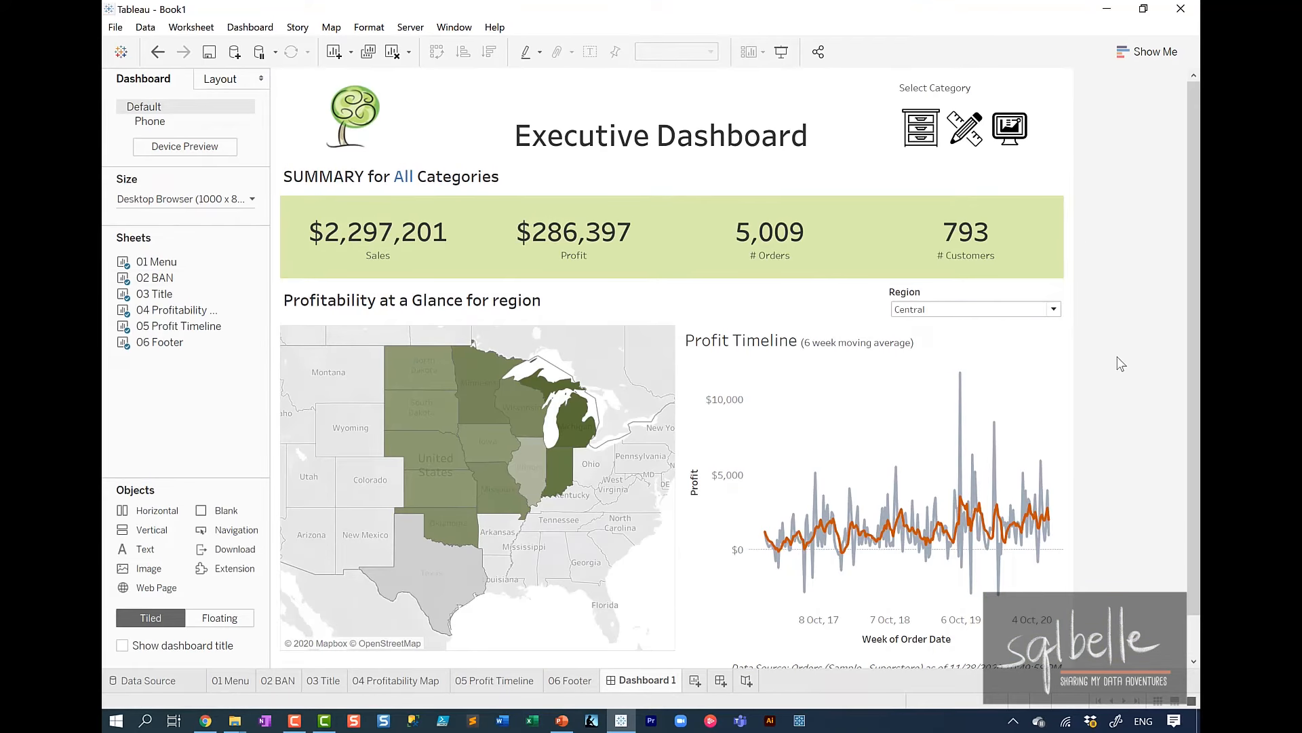
Apply the dashboard's Region filter to the worksheets 03 Title and 05 Profit Timeline as well.
left_click(943, 288)
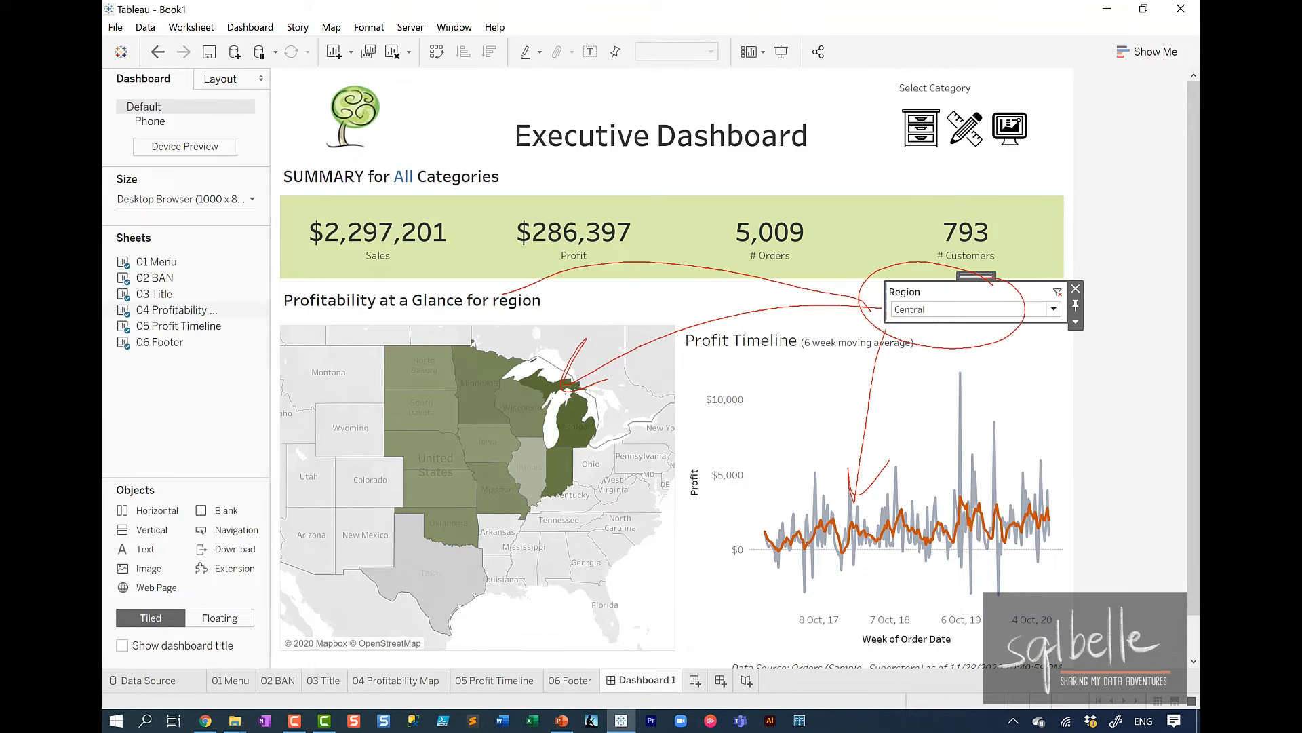
key("Escape")
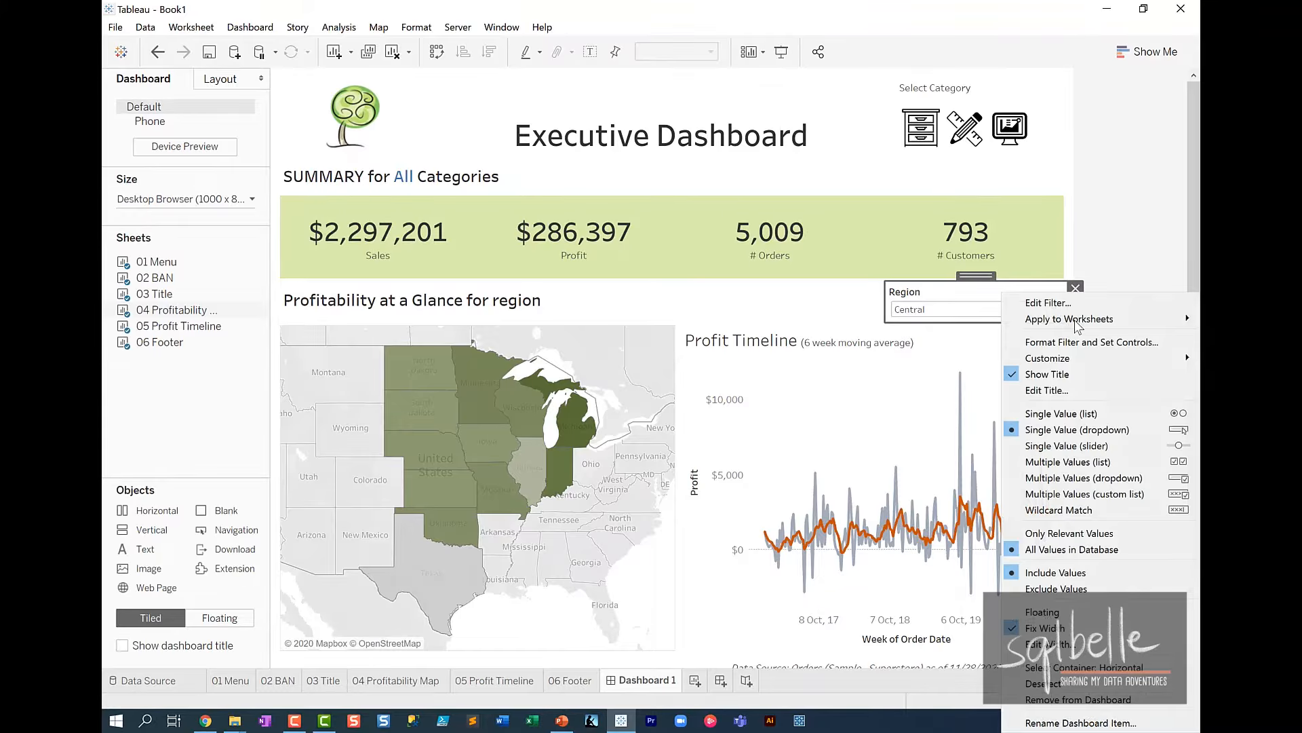
left_click(1075, 323)
mouse_move(1073, 323)
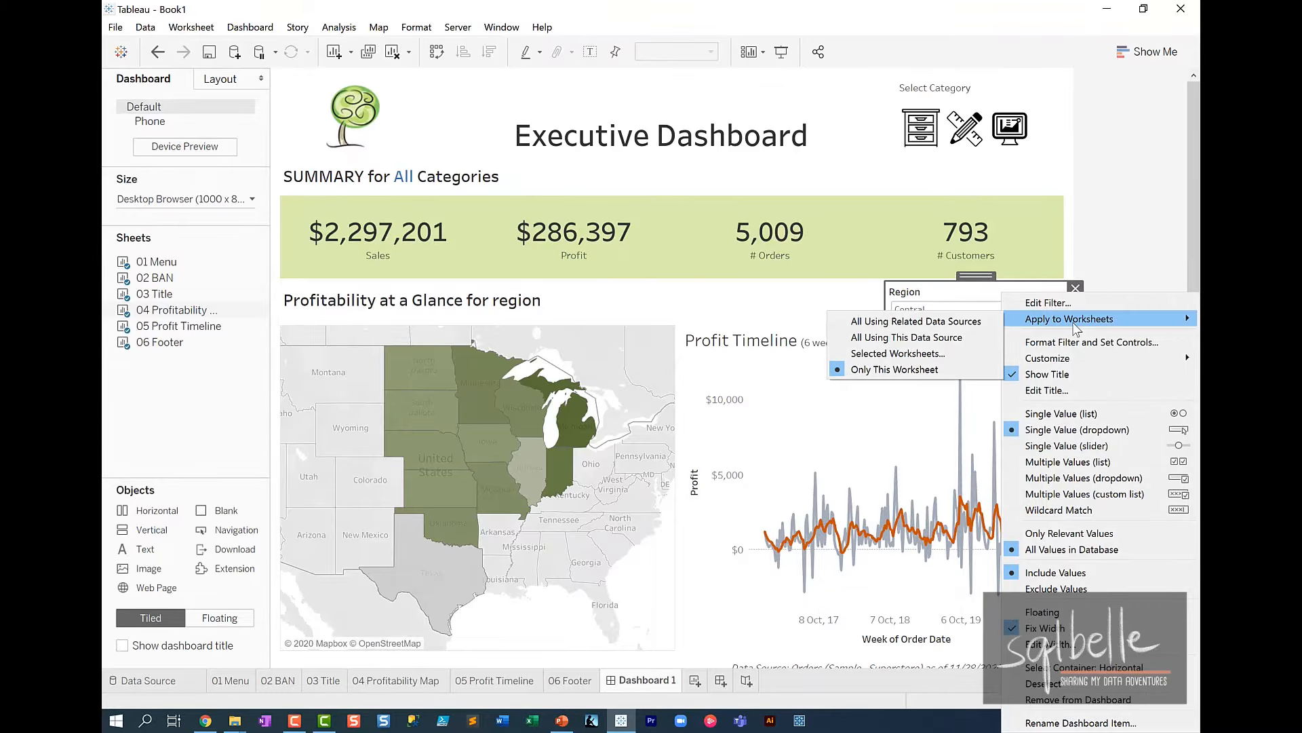
left_click(944, 360)
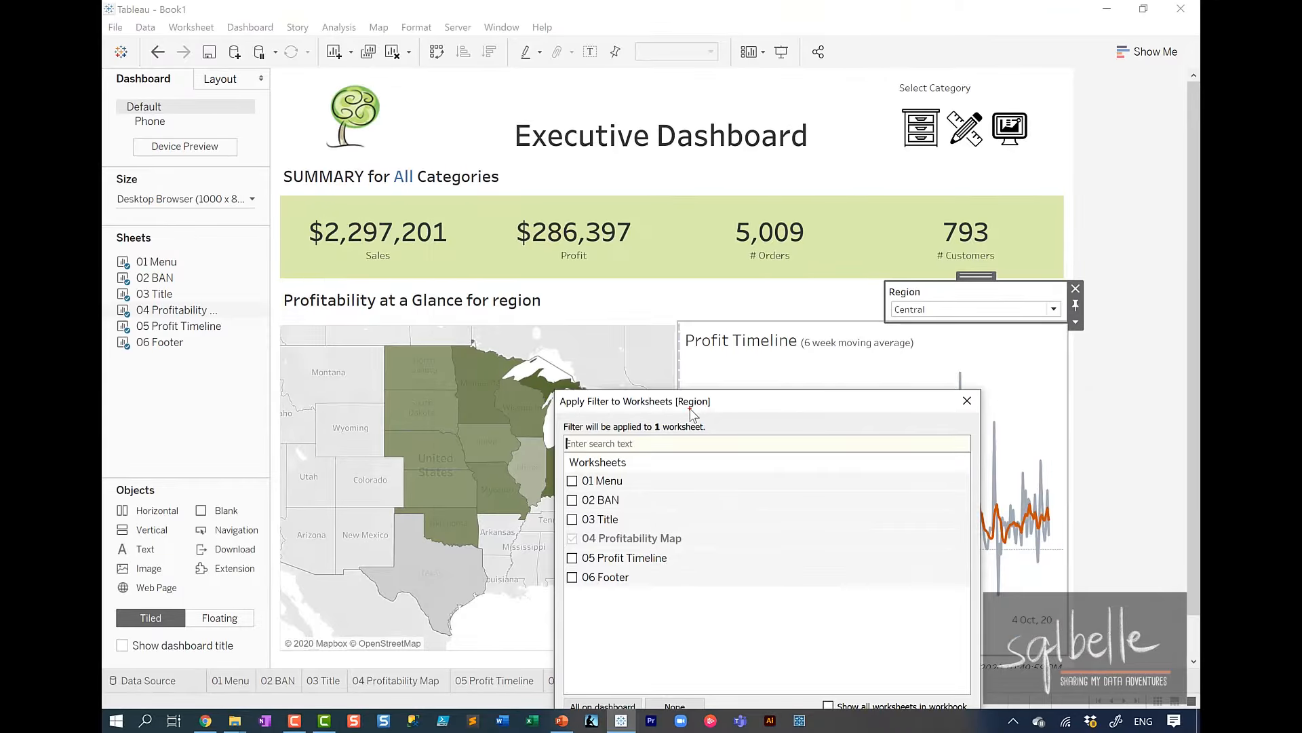
mouse_move(630, 510)
left_mouse_down()
mouse_move(594, 529)
mouse_move(571, 490)
mouse_move(484, 305)
mouse_move(519, 310)
left_mouse_up()
mouse_move(573, 533)
left_mouse_down()
mouse_move(441, 469)
mouse_move(465, 434)
left_mouse_up()
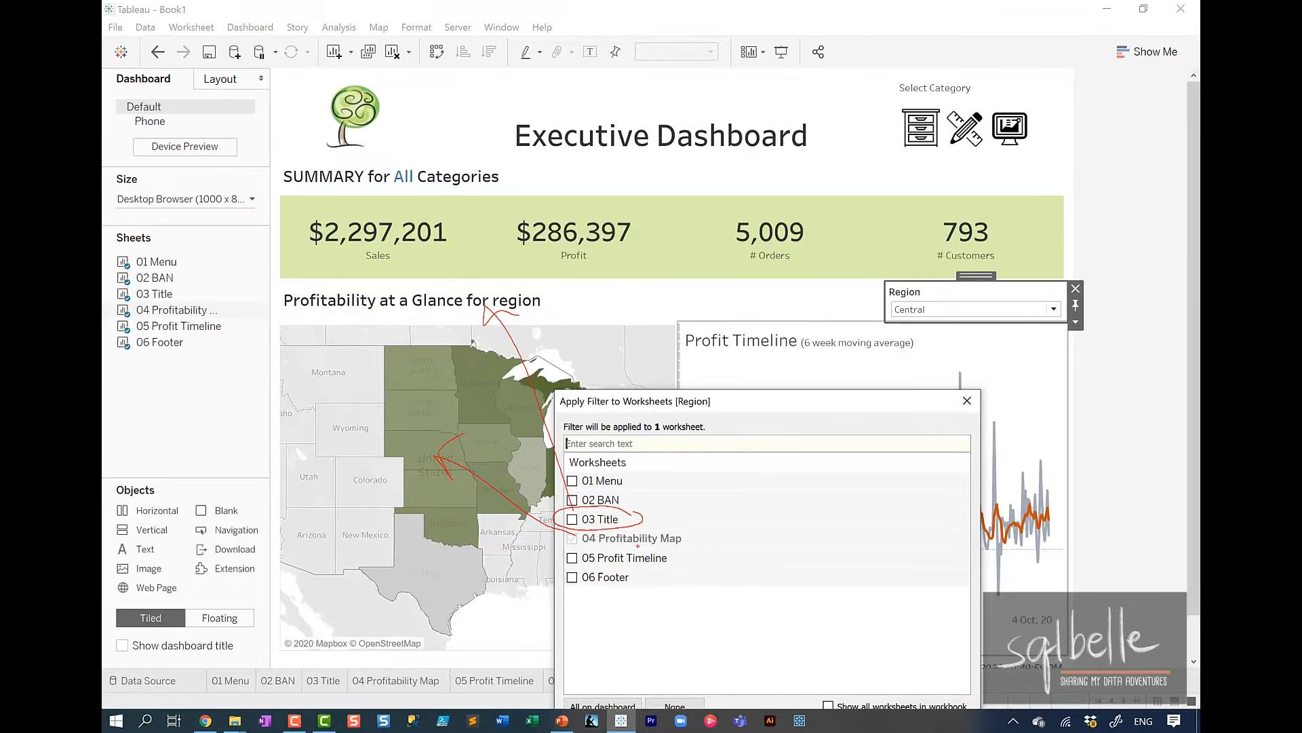
mouse_move(638, 544)
left_mouse_down()
mouse_move(629, 568)
mouse_move(671, 546)
mouse_move(882, 336)
mouse_move(871, 369)
left_mouse_up()
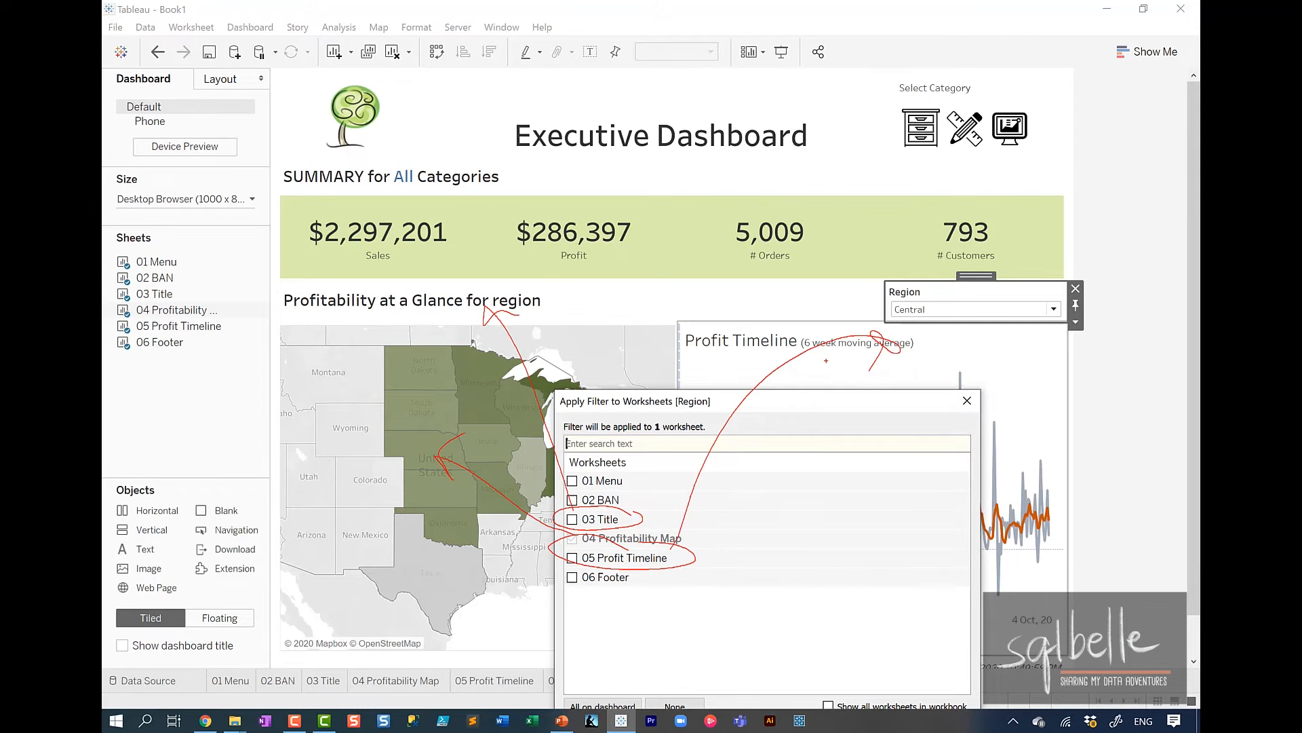
key("Escape")
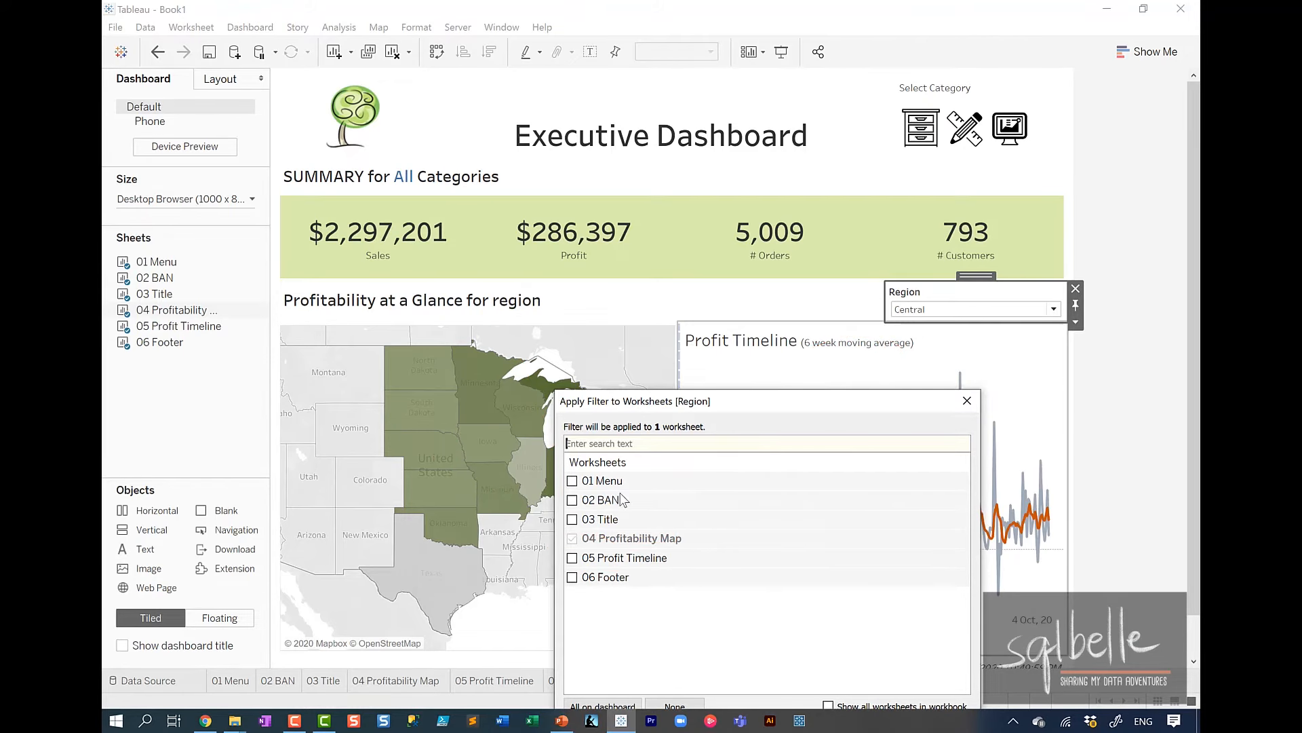
left_click(572, 519)
left_click(572, 557)
left_click_drag(708, 406, 699, 232)
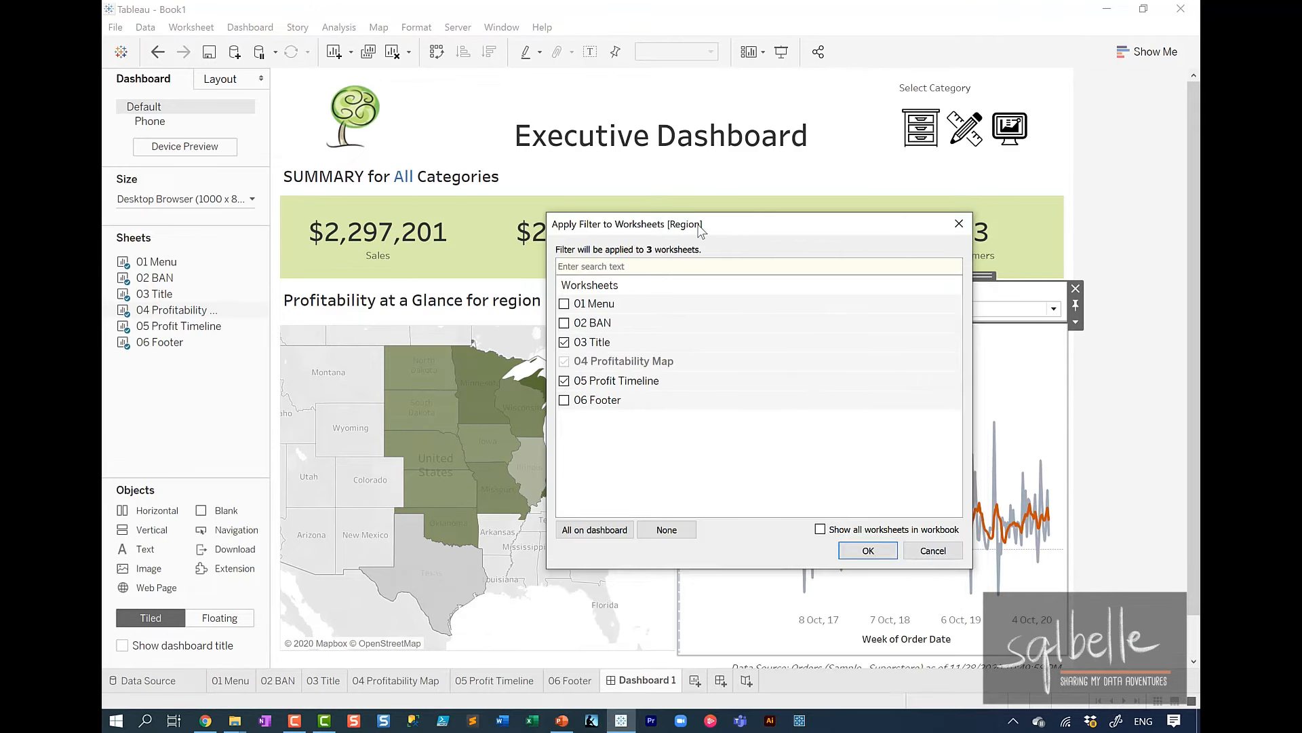
left_click(848, 555)
Test the Region filter with different combinations of Central, East and South, and set it to All.
left_click(1053, 308)
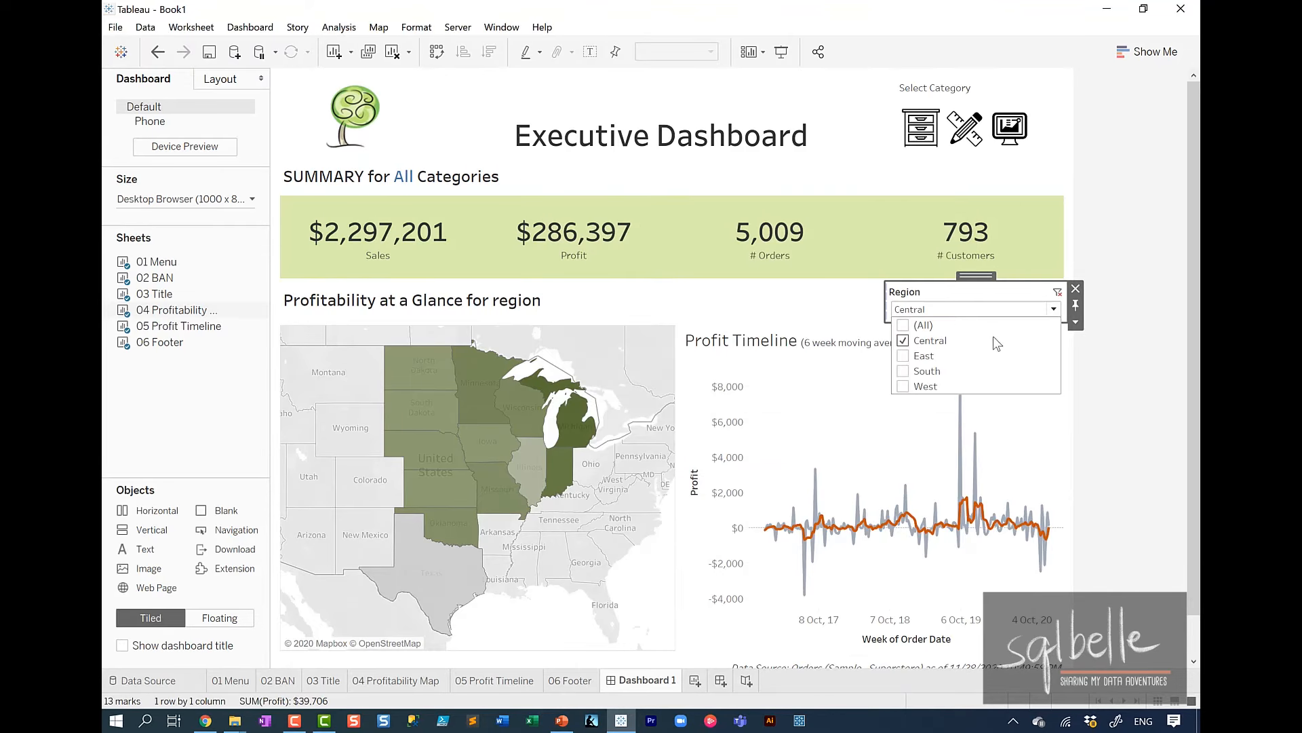
left_click(904, 356)
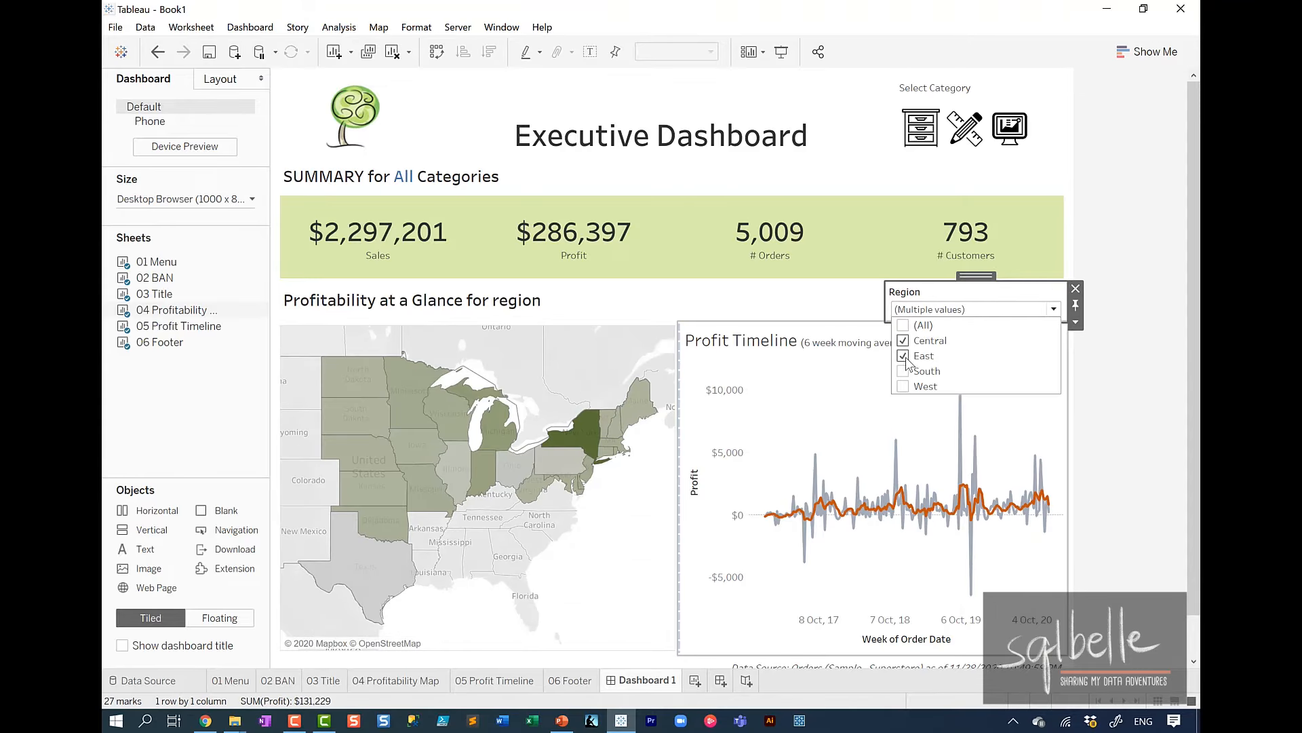
left_click(904, 372)
left_click(903, 356)
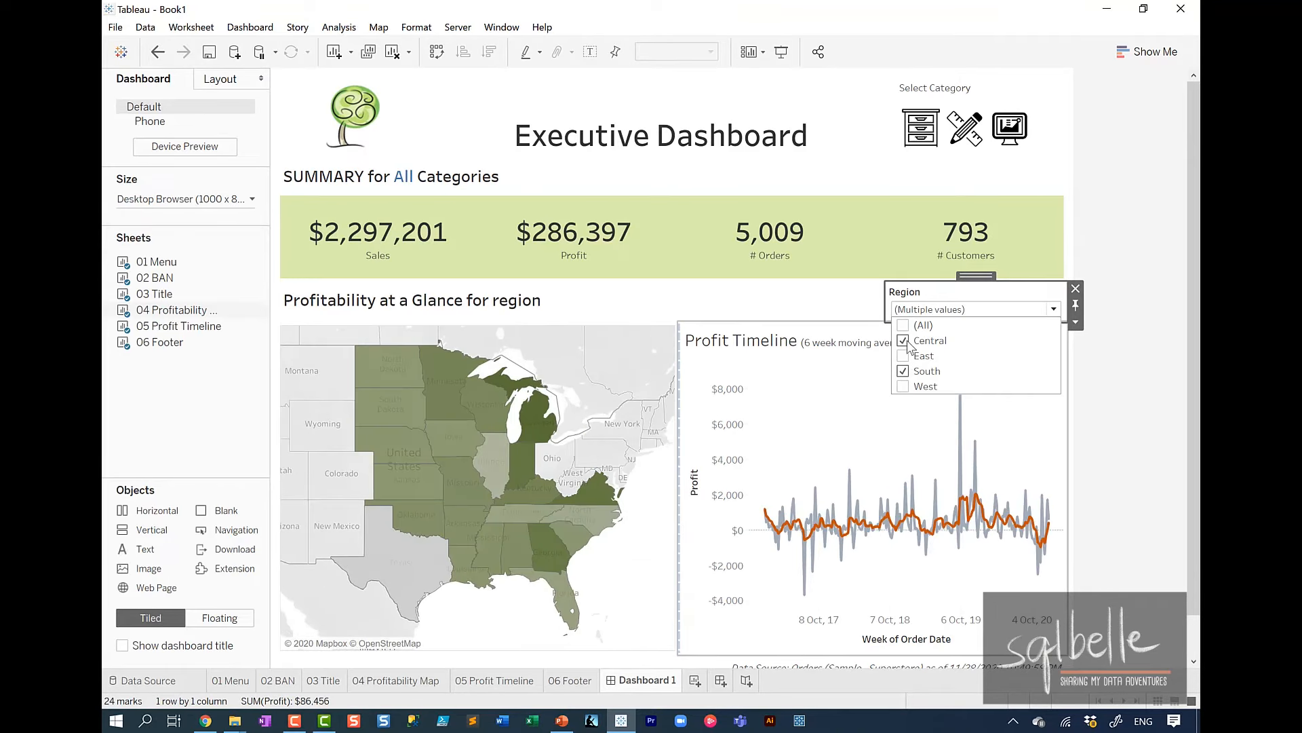
left_click(906, 341)
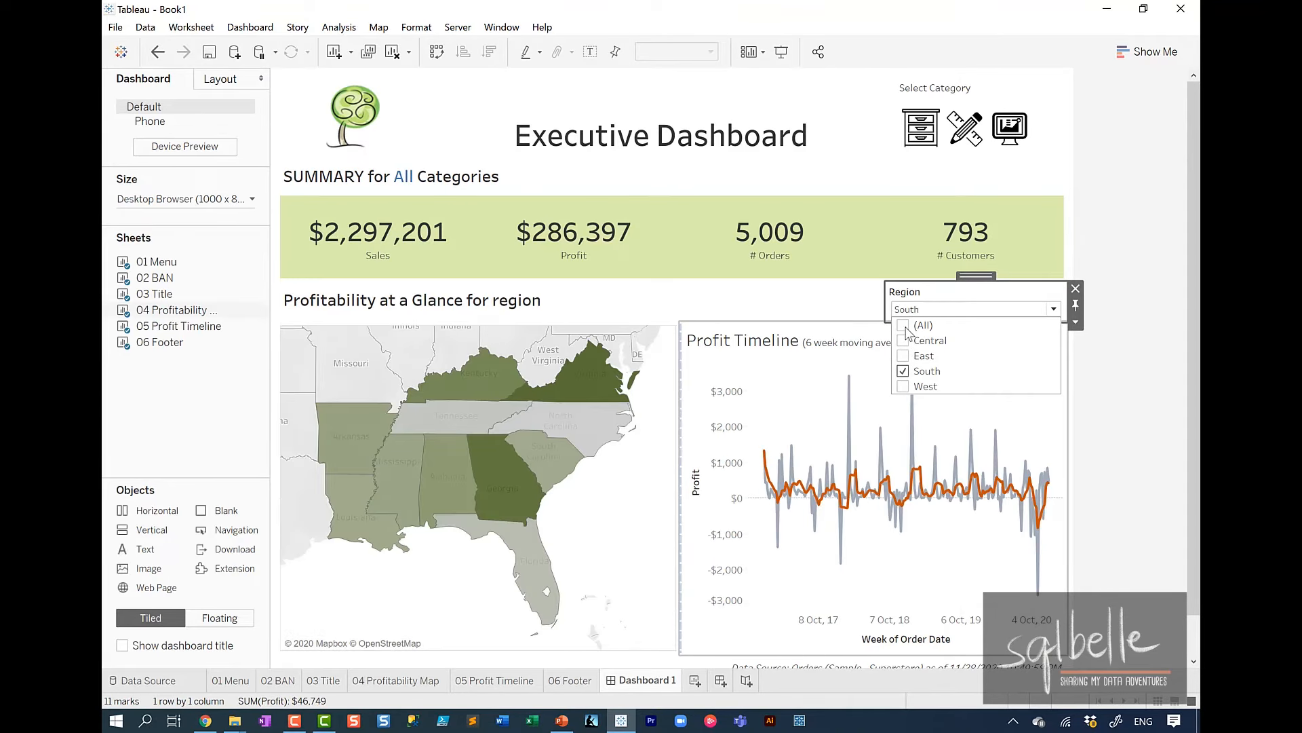
left_click(904, 326)
left_click(530, 326)
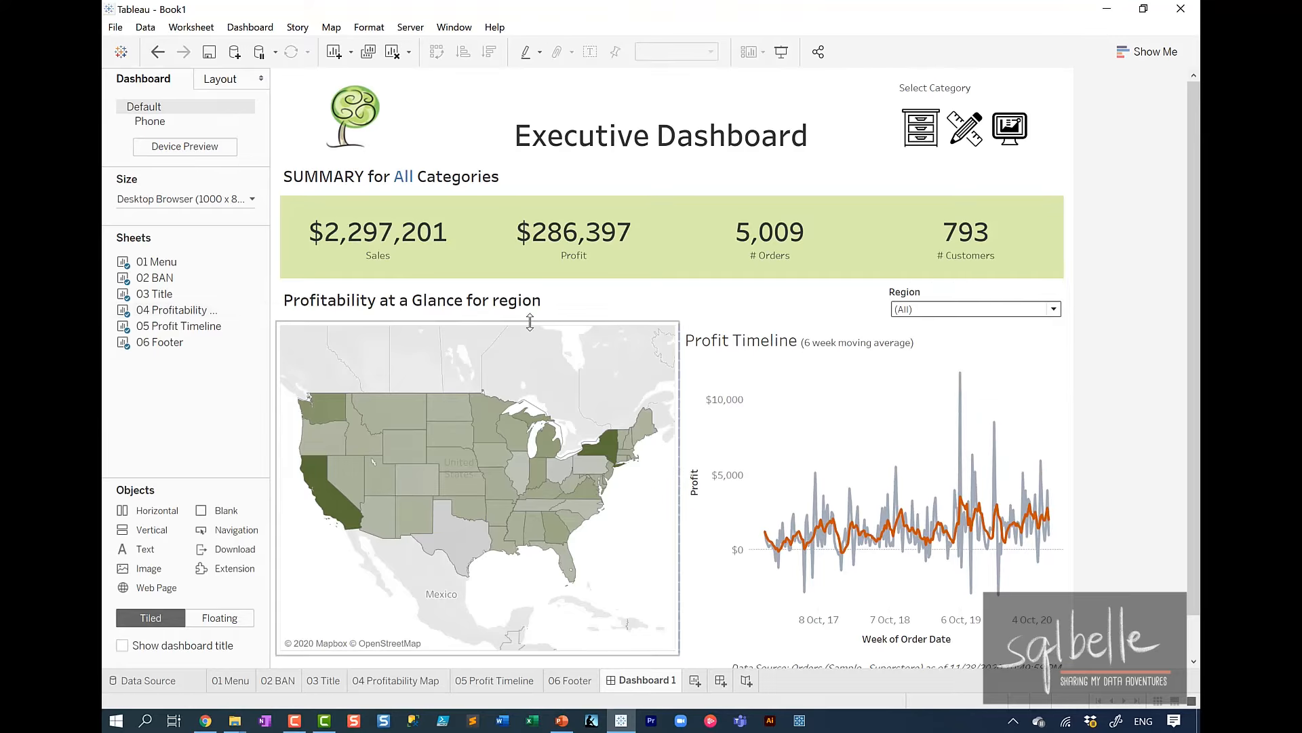
Insert the <Region> field before the word region in the Profitability at a Glance title and colour it blue.
left_click(512, 303)
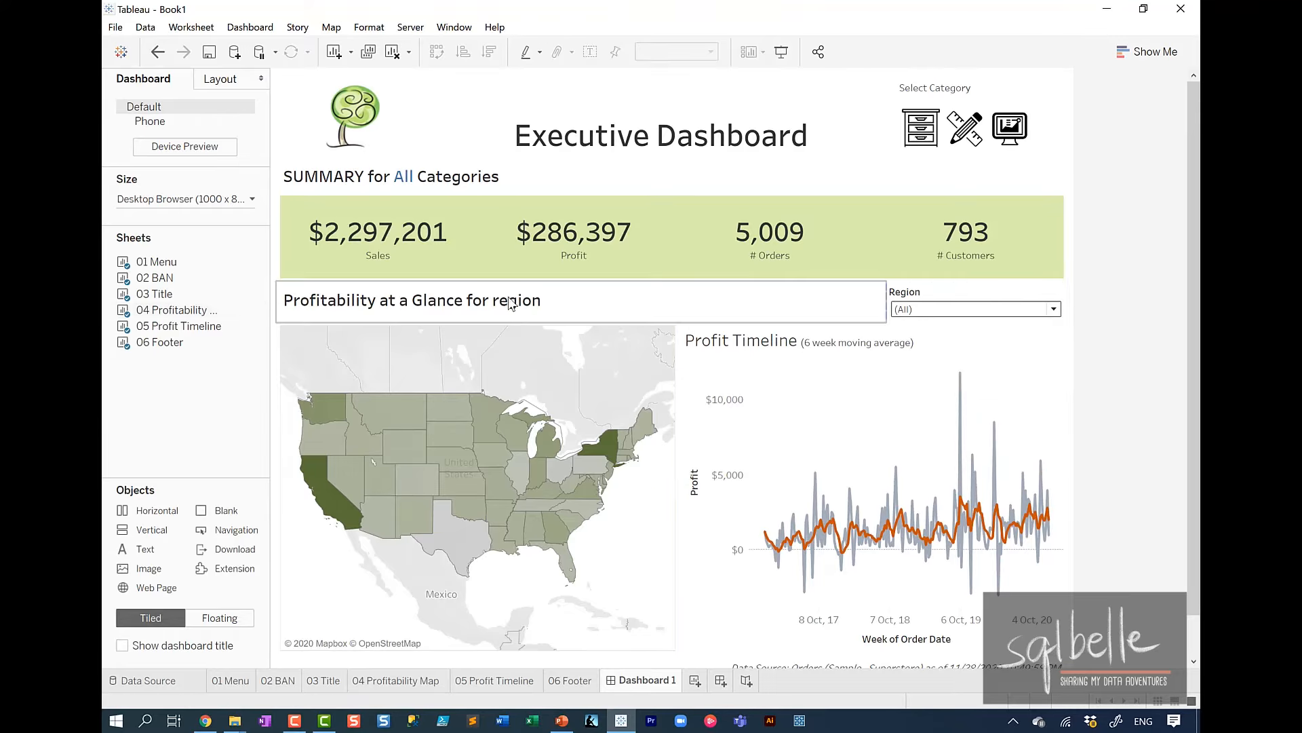
double_click(512, 305)
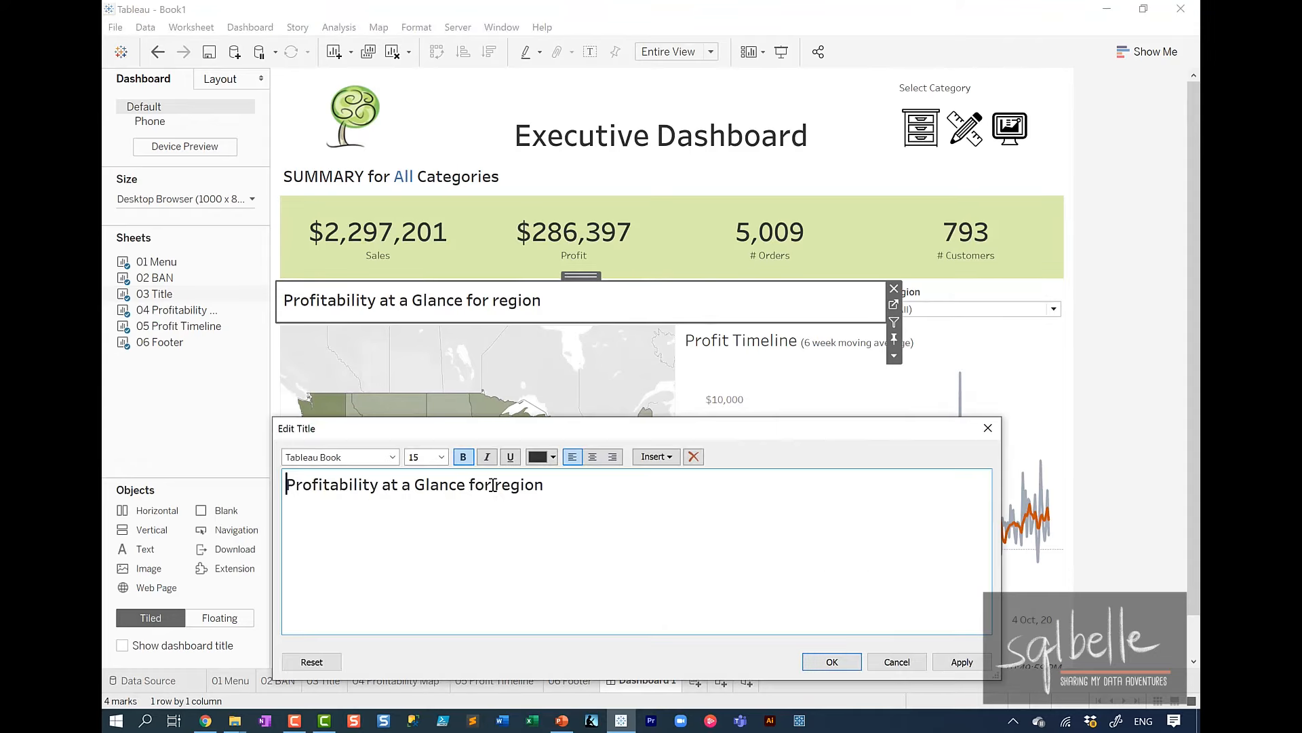
left_click(493, 485)
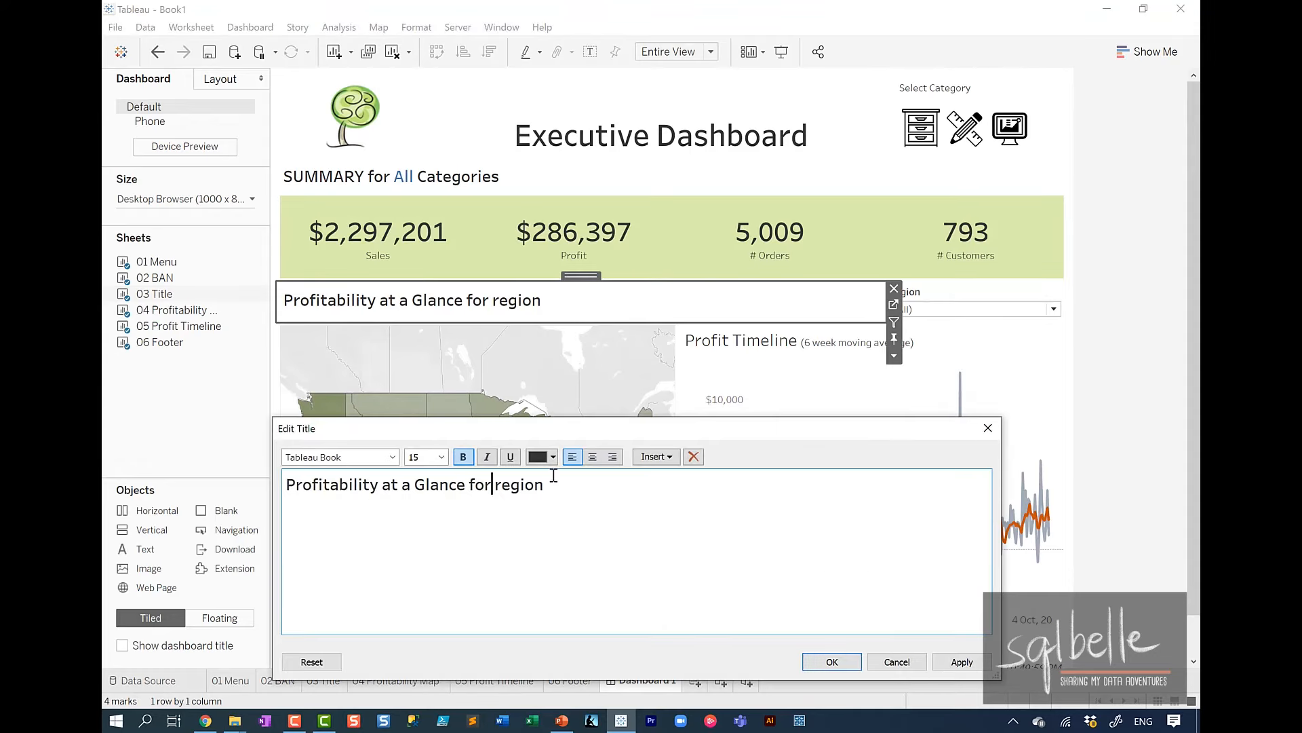
left_click(655, 457)
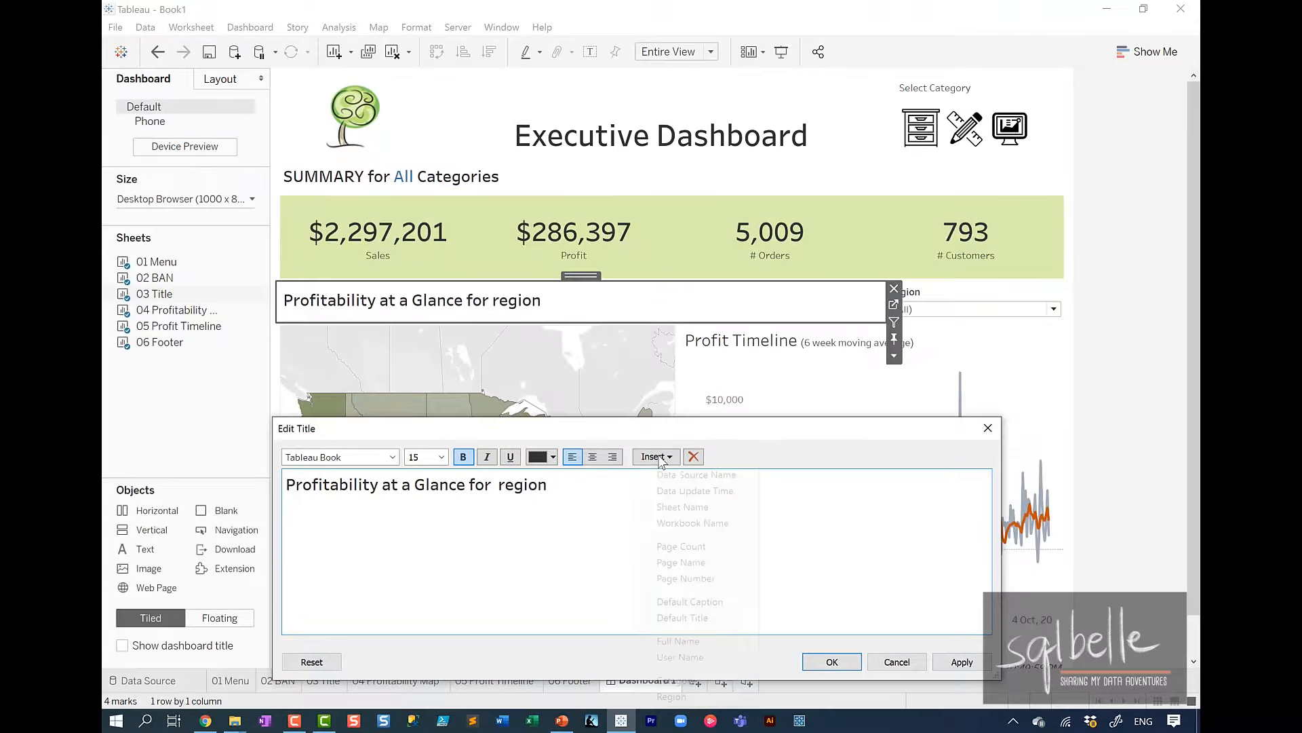
left_click(702, 695)
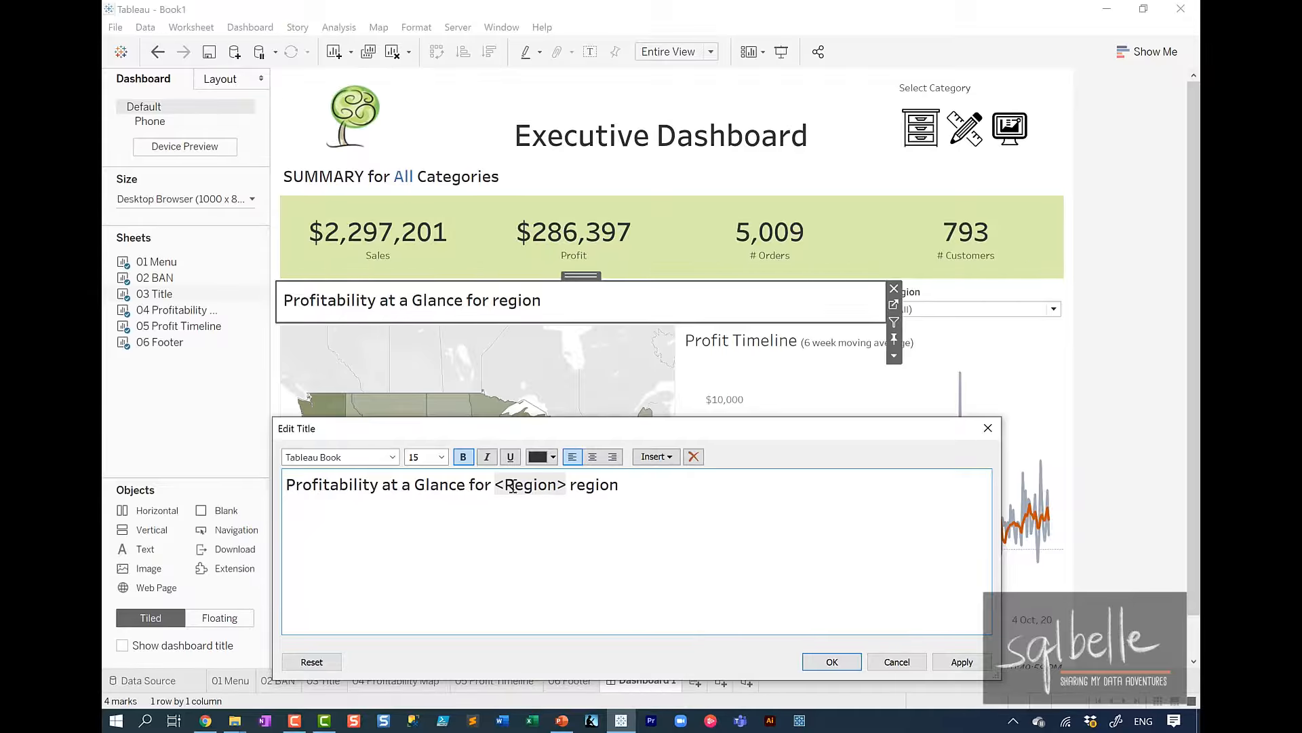
left_click_drag(494, 484, 560, 473)
left_click(547, 460)
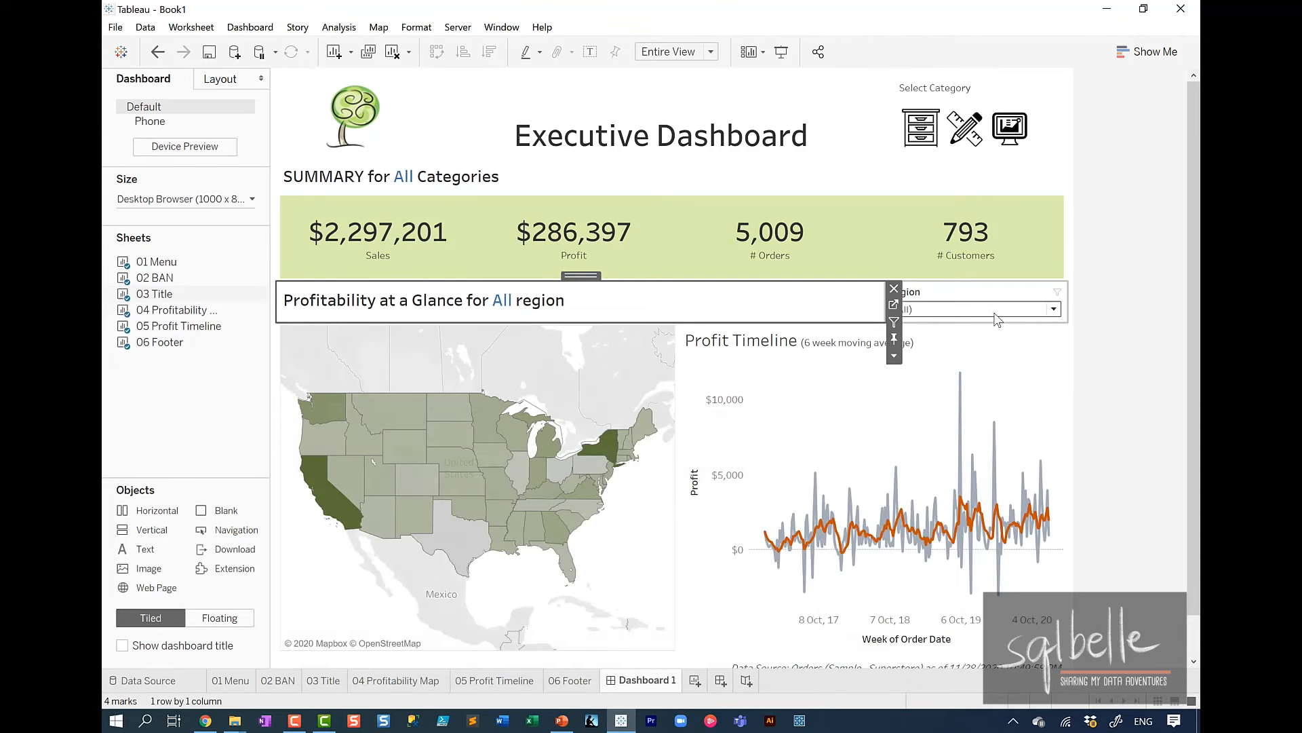
Exclude Central and East in the Region filter to check the dynamic wording of the Profitability title.
left_click(943, 310)
left_click(903, 341)
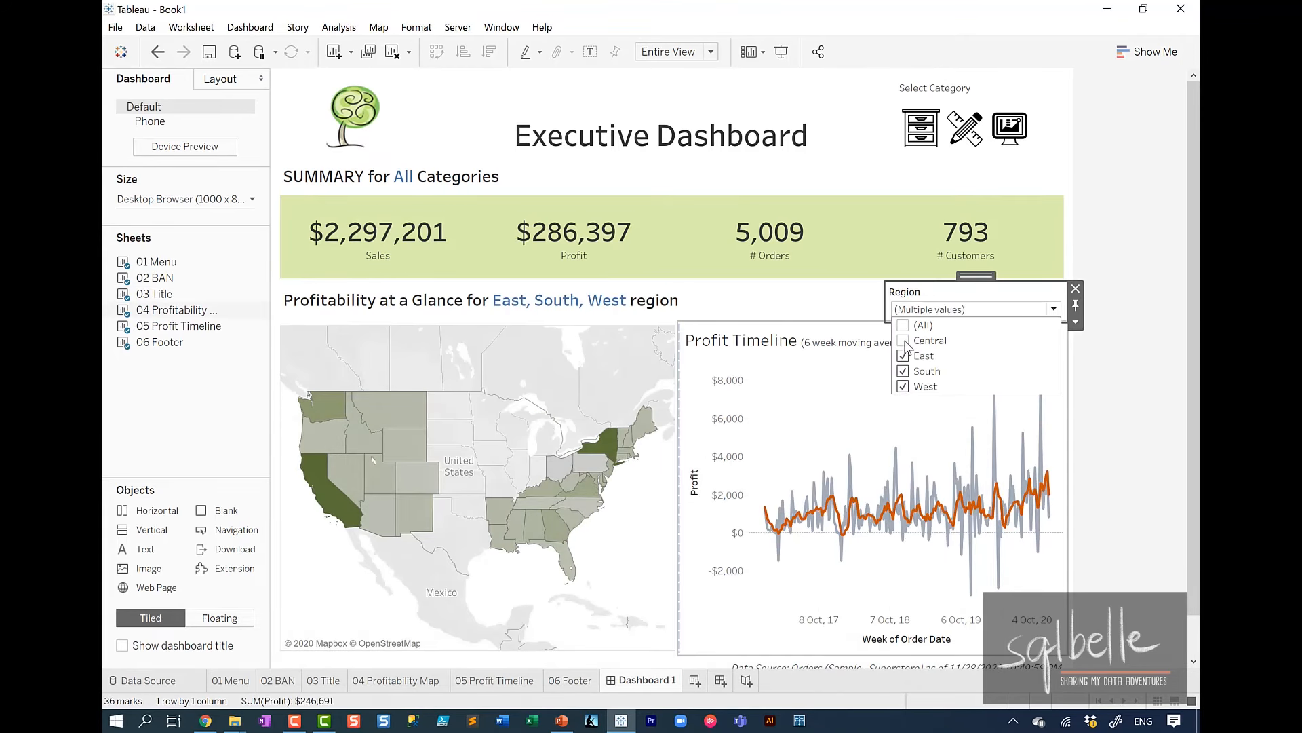
left_click(903, 356)
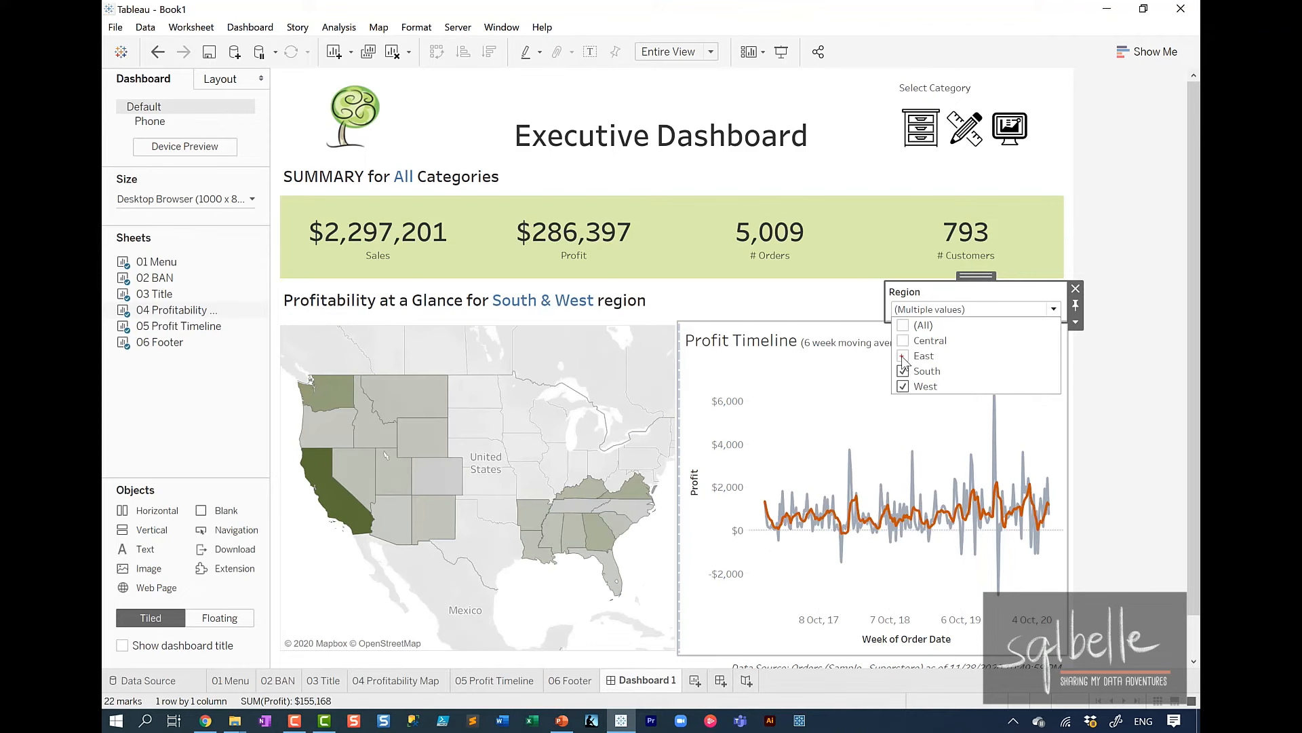
mouse_move(682, 296)
left_mouse_down()
mouse_move(647, 277)
mouse_move(700, 276)
left_mouse_up()
key("Escape")
Open the 03 Title worksheet and create a calculated field named Region/Regions.
left_click(736, 302)
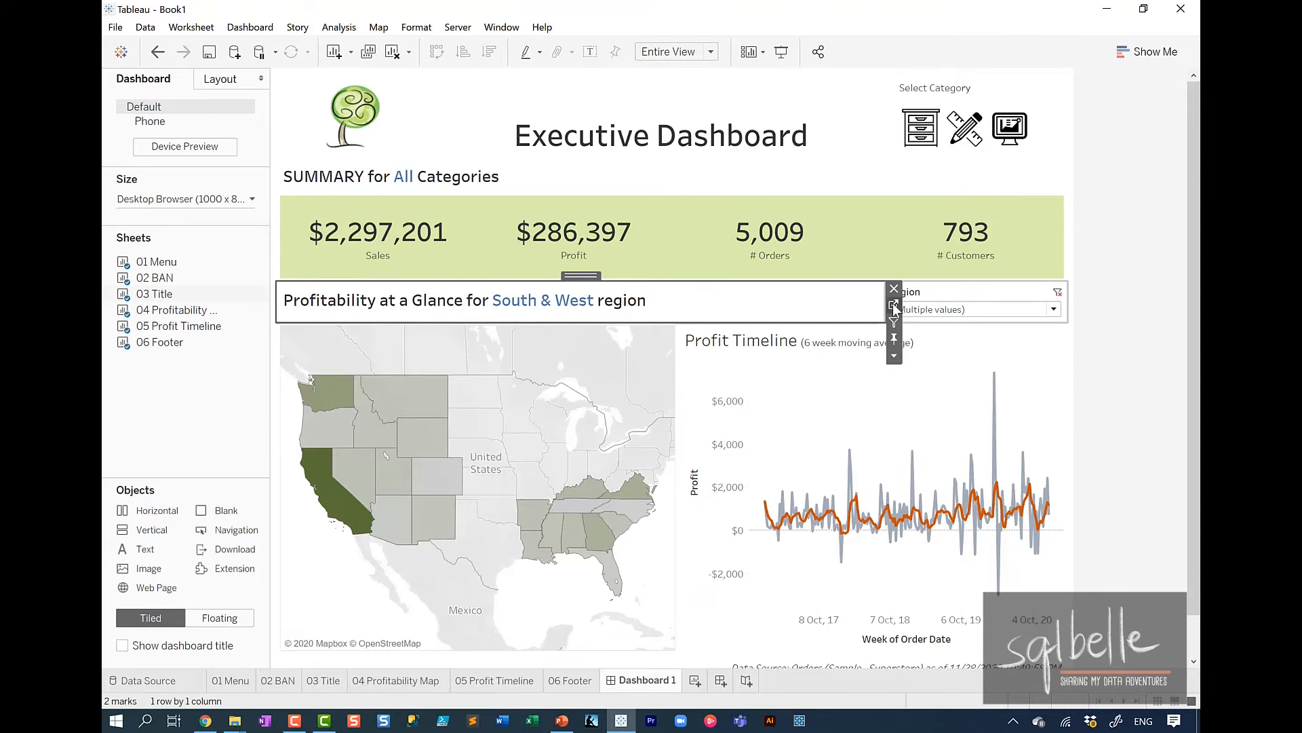
left_click(894, 311)
left_click(256, 130)
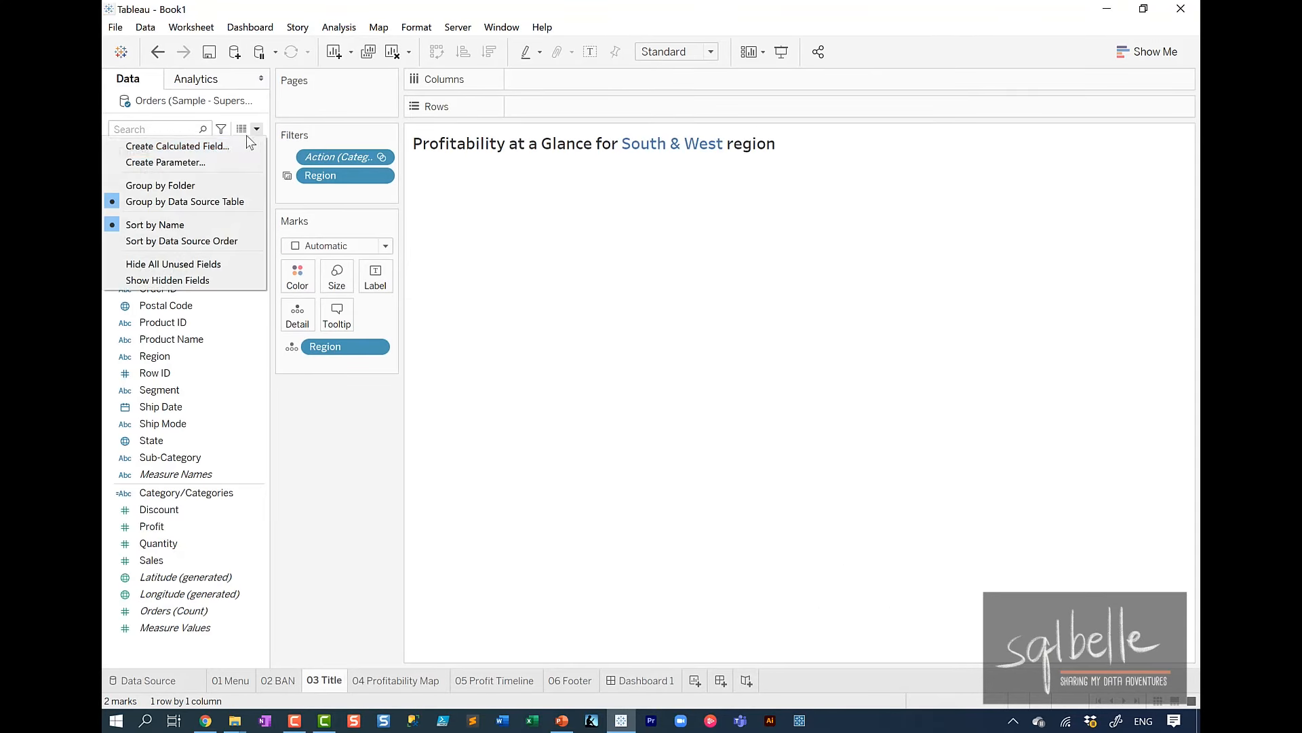
left_click(227, 143)
type("Region/Regions")
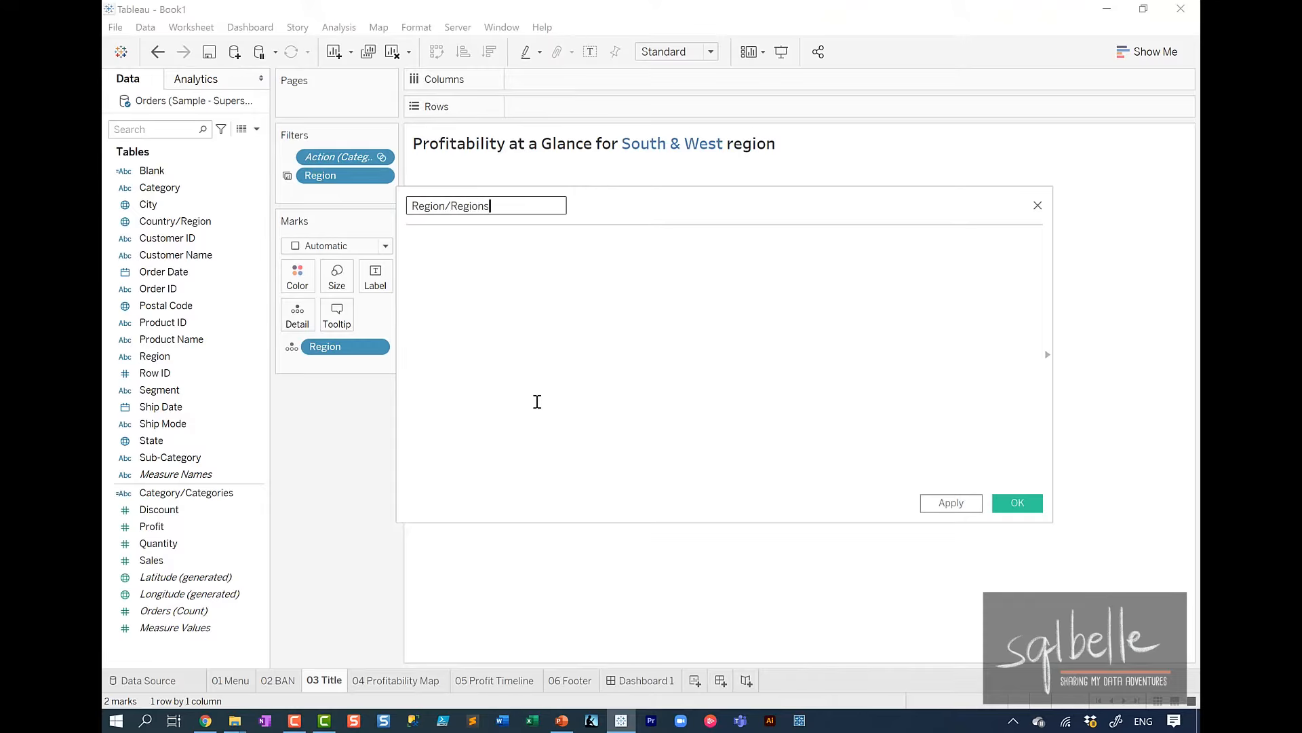
Enter the Region/Regions formula's condition IF COUNTD([Region]) > 1.
left_click(537, 402)
type("I")
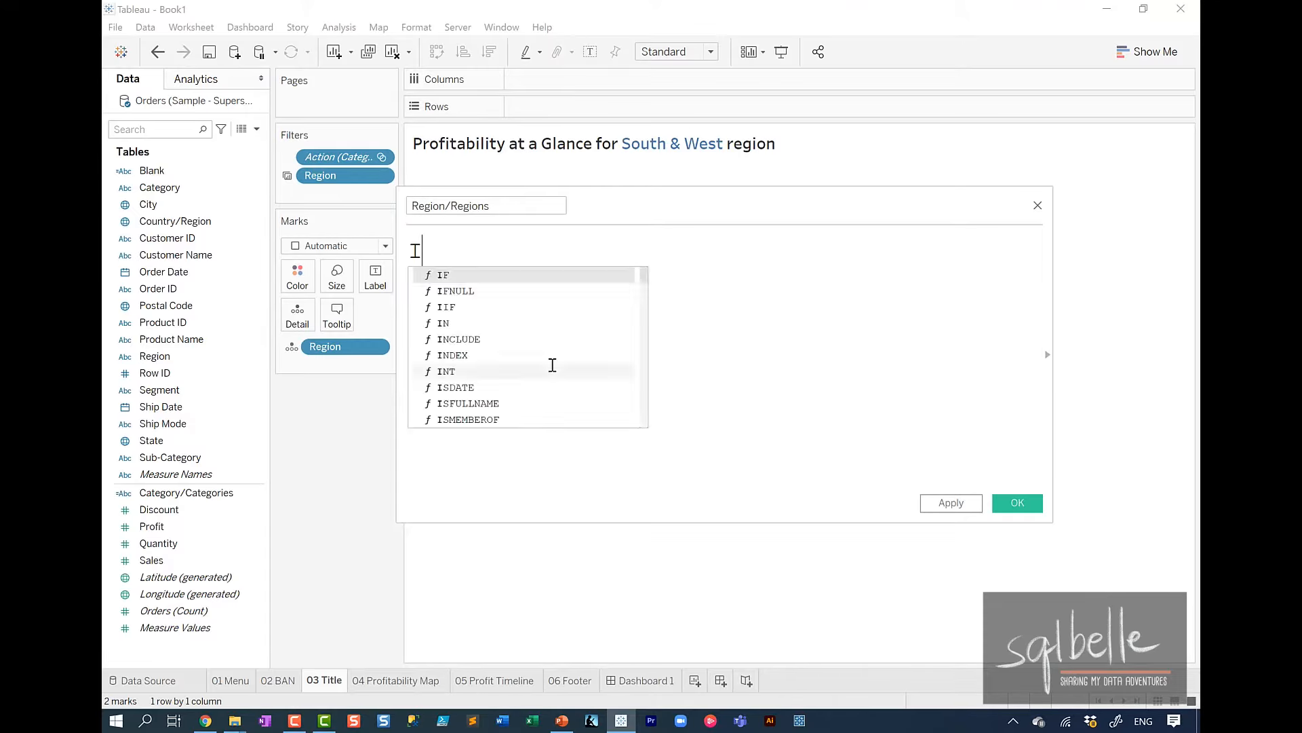
type("F COUNTD(Reg")
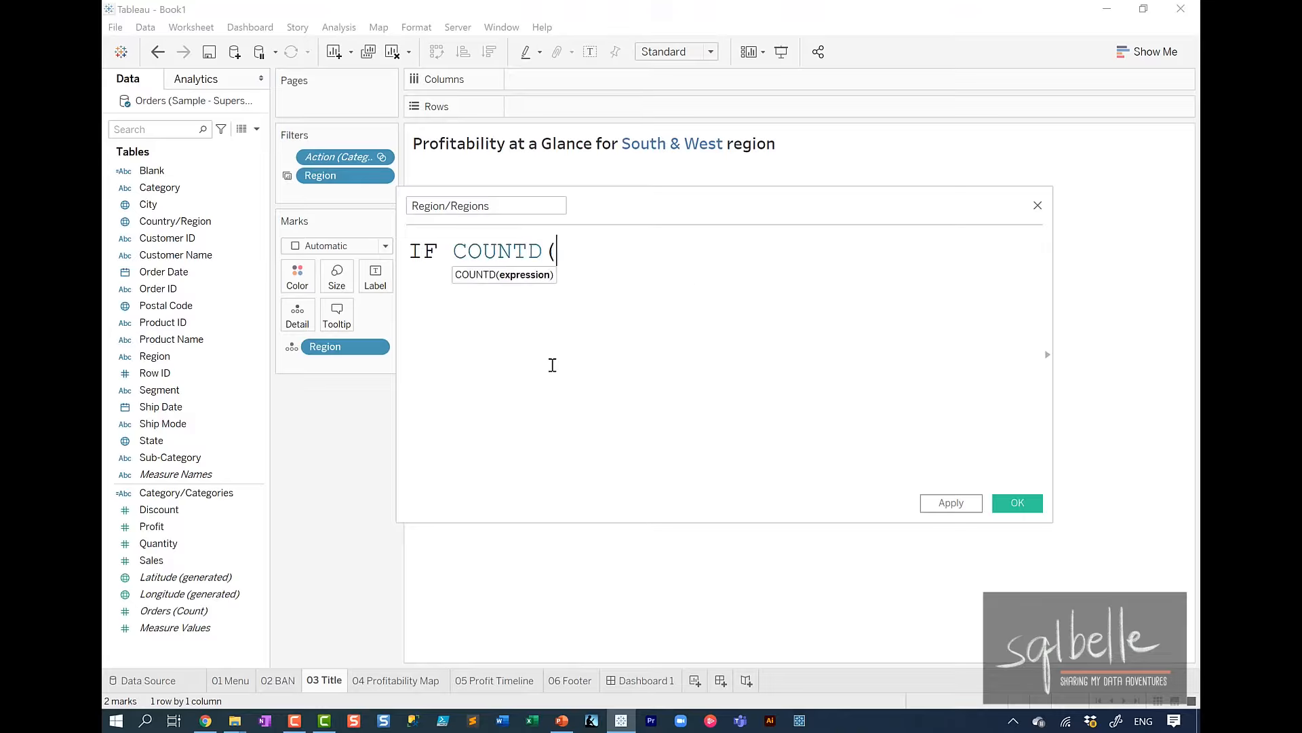
key("Down")
key("Down")
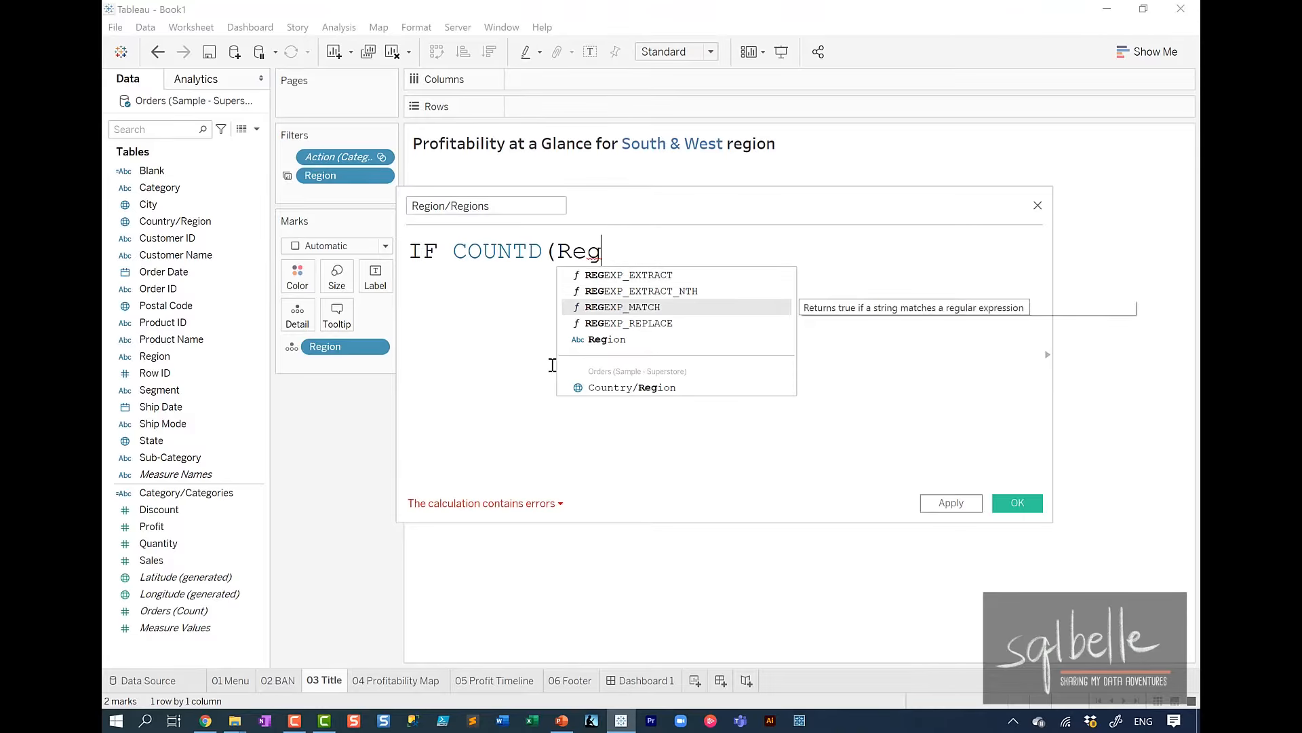
key("Down")
key("Down")
key("Return")
type(") > 1")
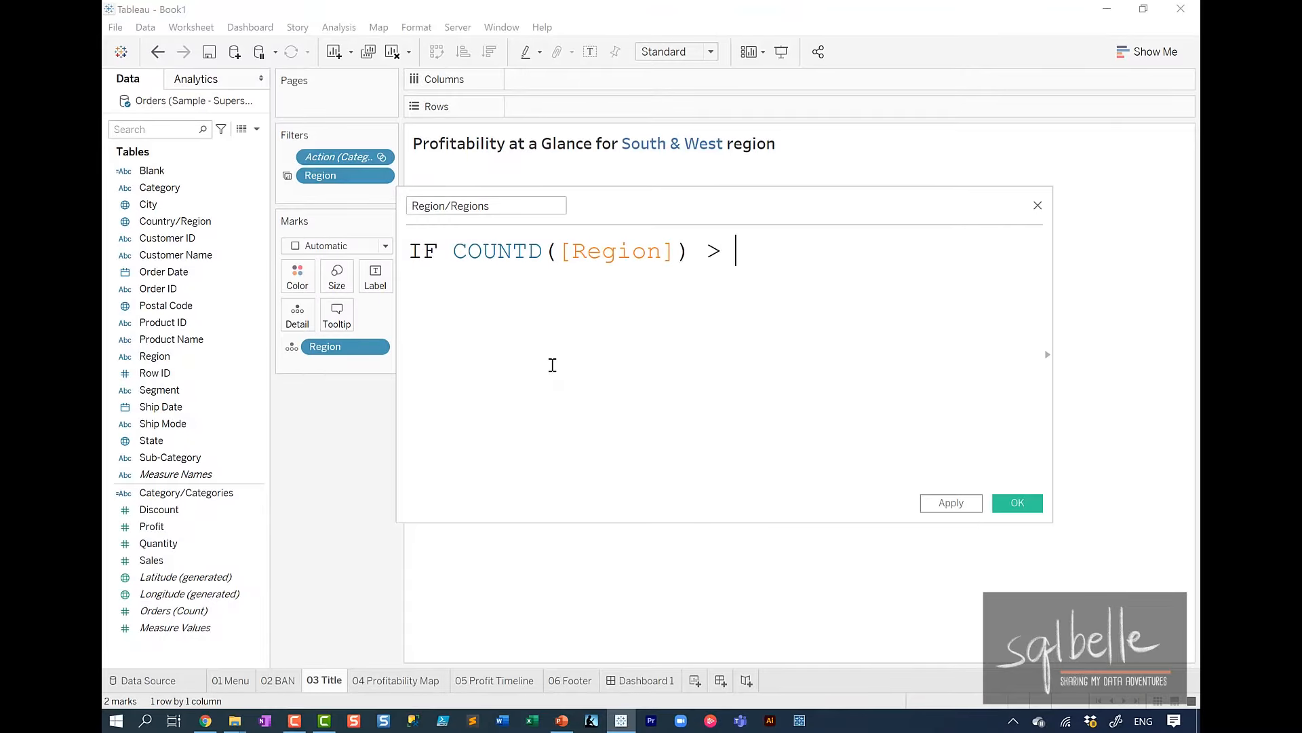
Complete the Region/Regions formula with THEN "Regions" ELSE "Region" END and save the calculated field.
key("Return")
type("THEN \"R")
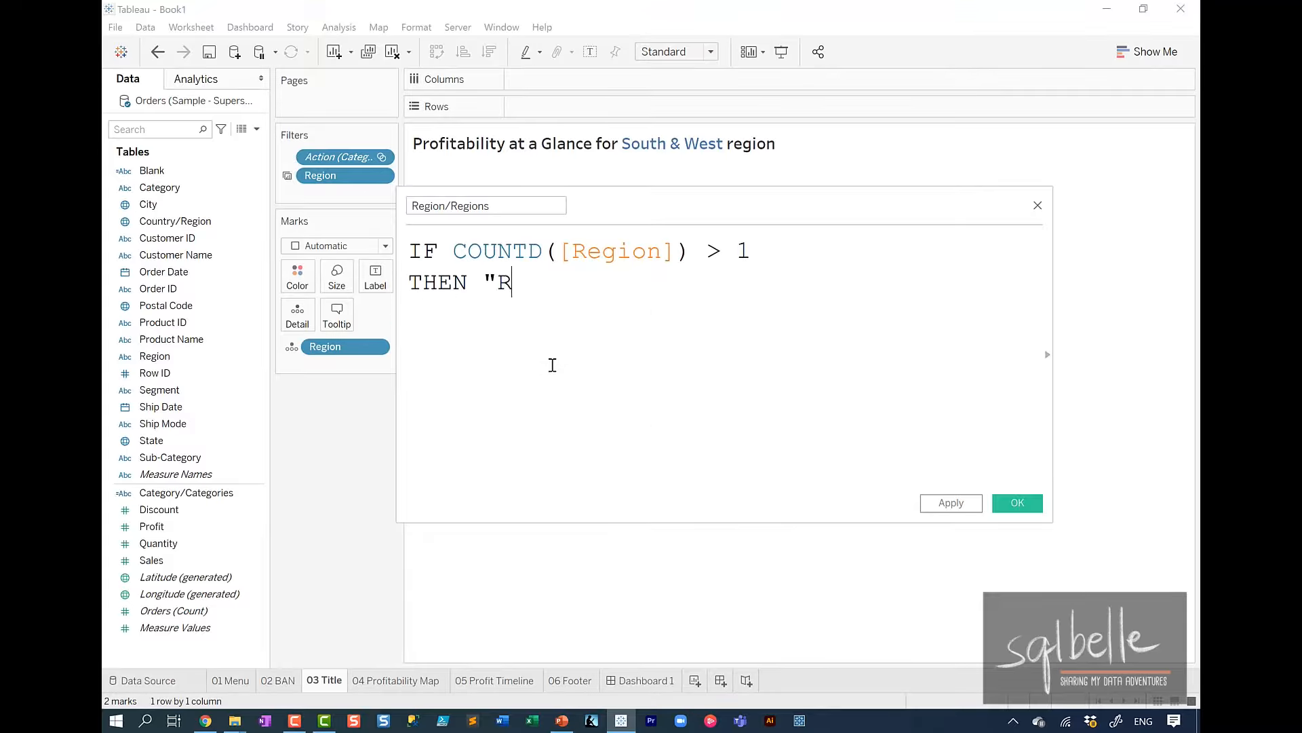
type("egions\" ")
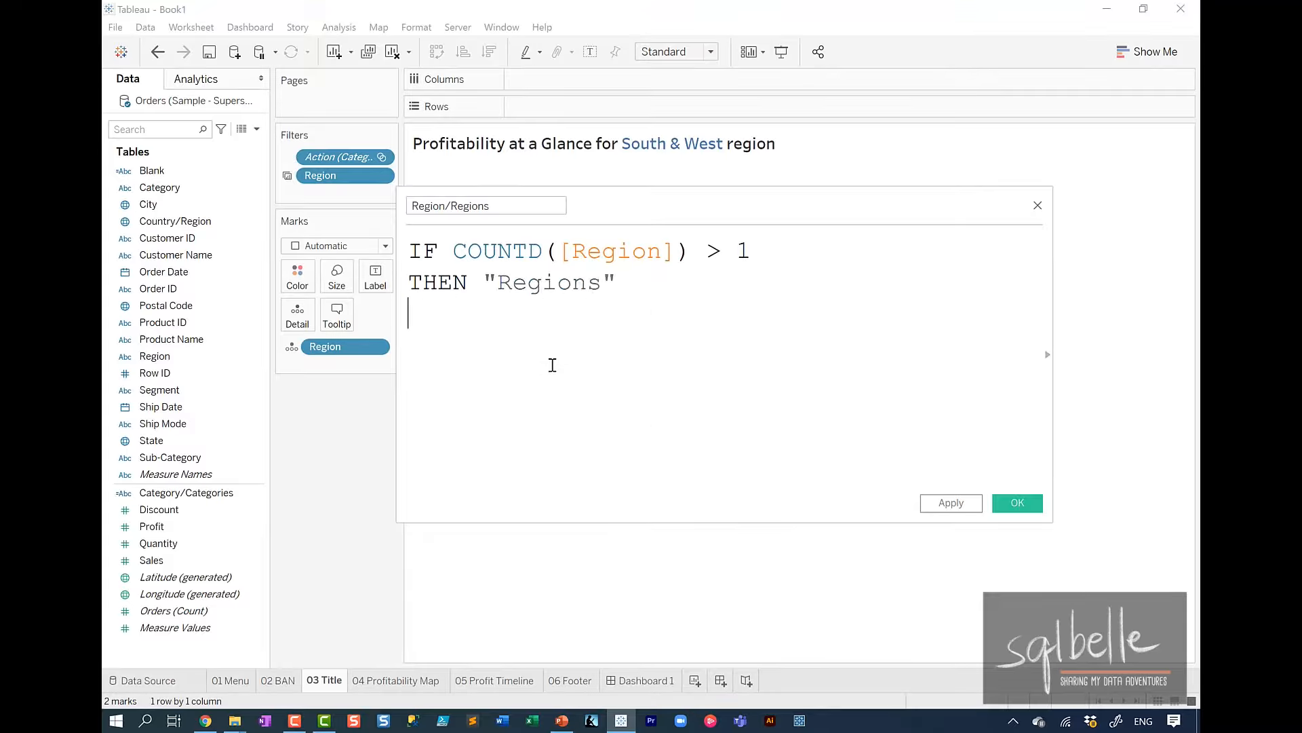
type("ELSE \"Region")
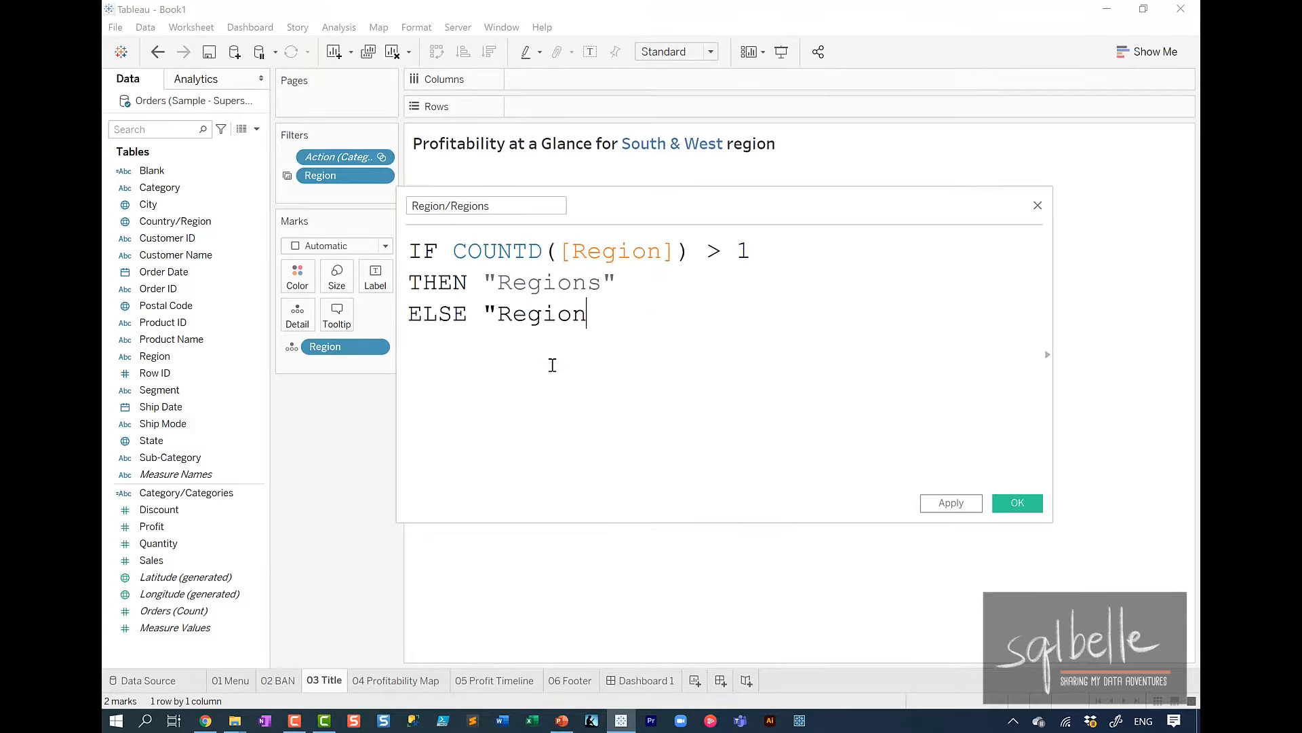
type("\"")
key("Return")
type("END")
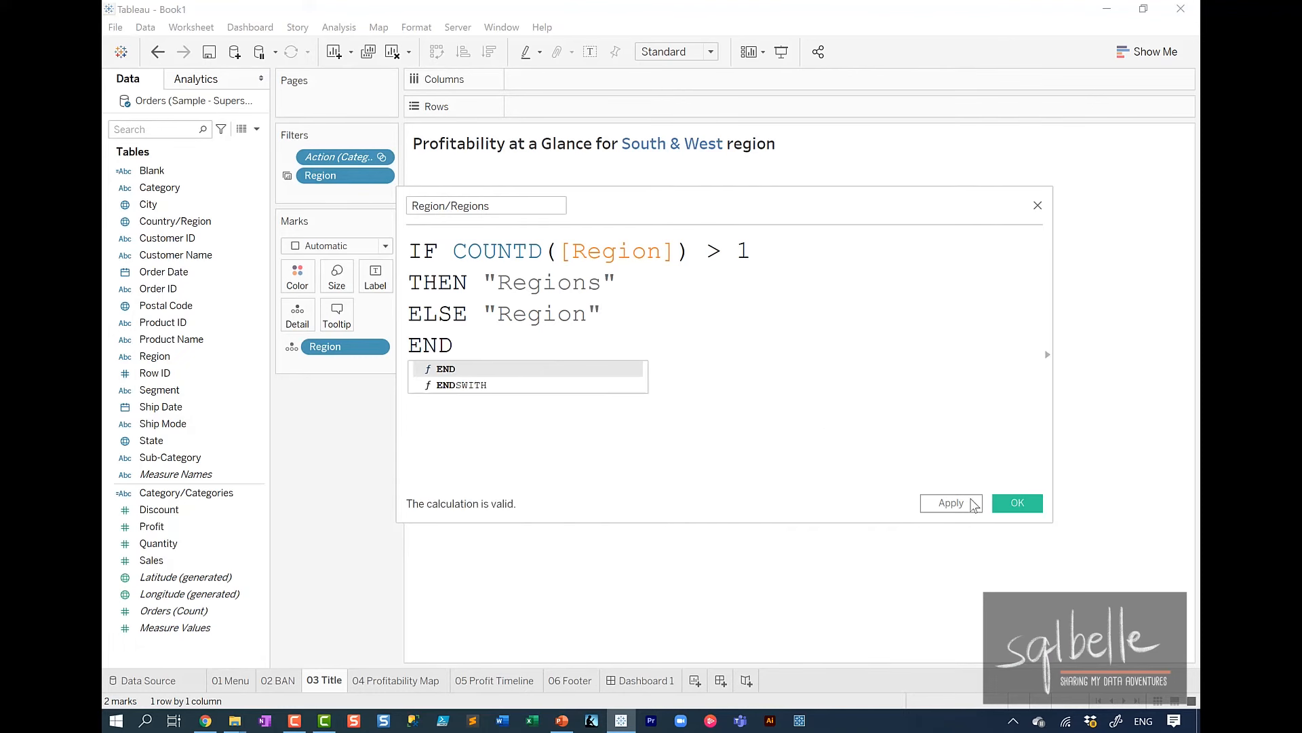
left_click(1018, 502)
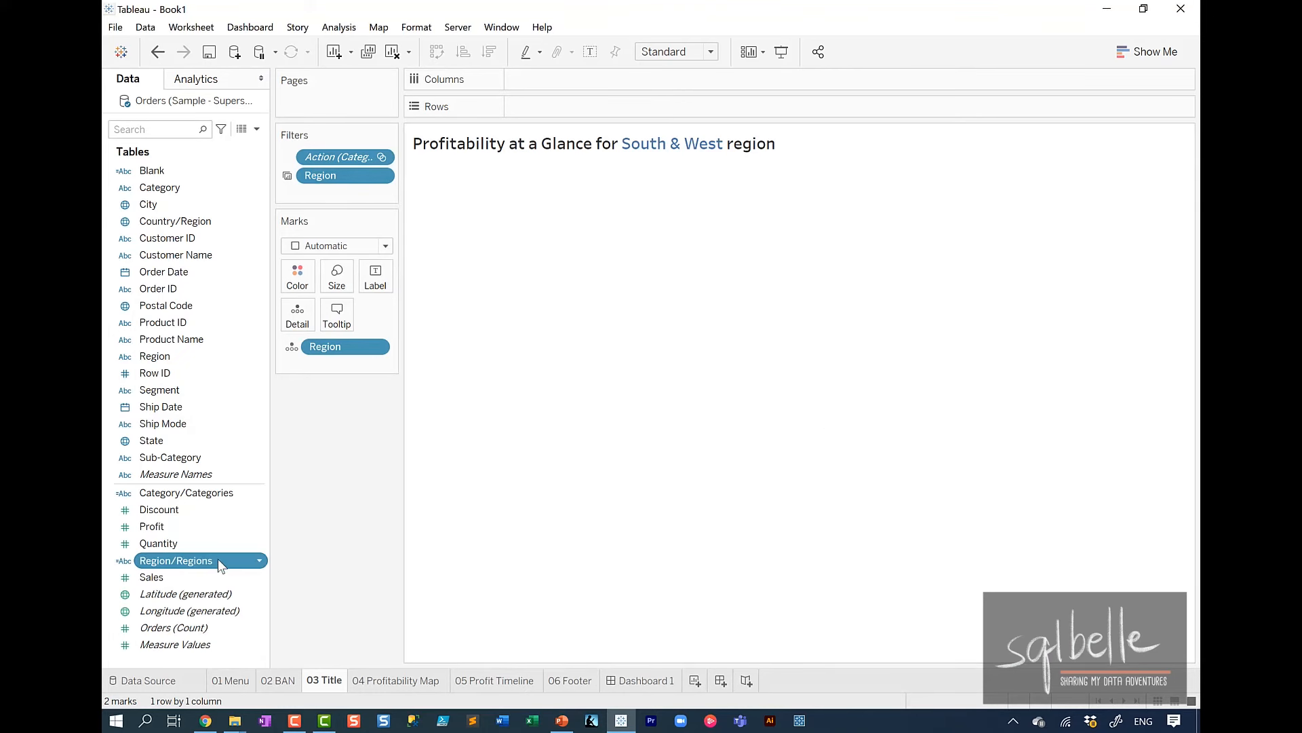
Swap Region for Region/Regions on Detail and replace the word region in the Profitability title with the AGG(Region/Regions) field.
left_click_drag(218, 559, 305, 326)
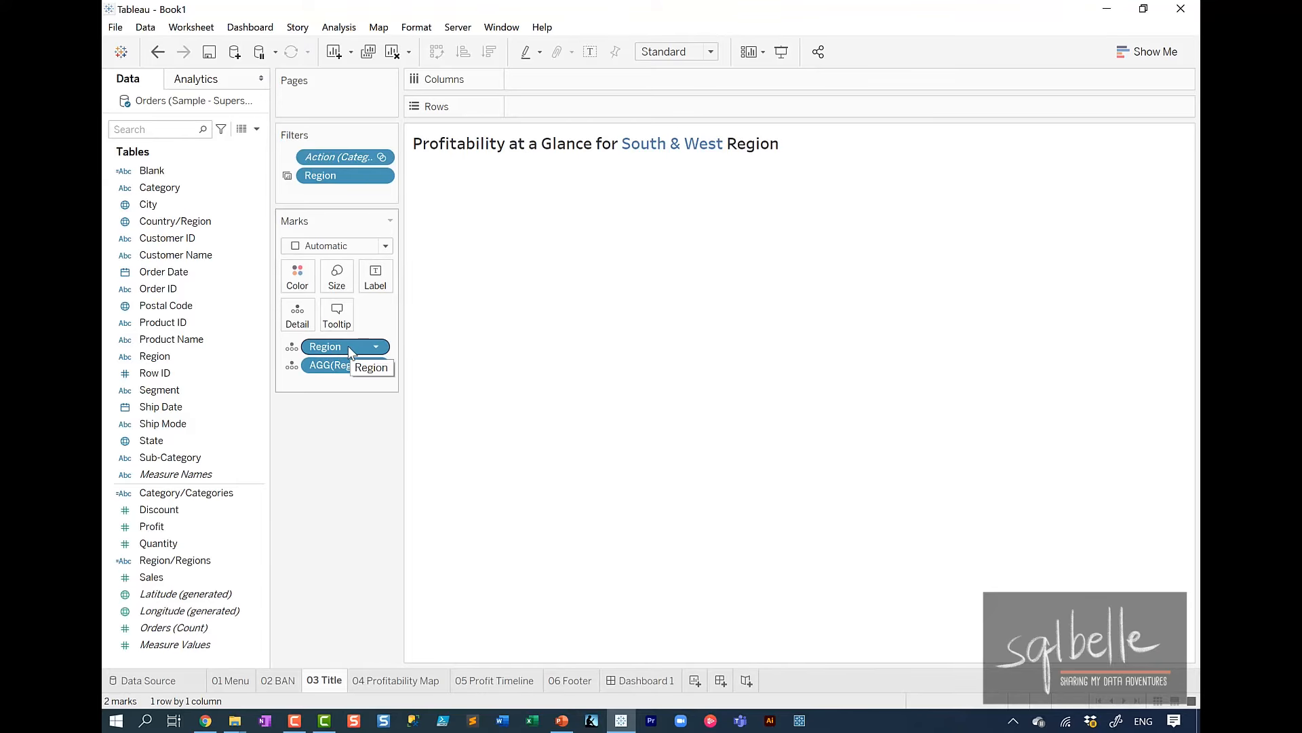
left_click_drag(348, 346, 332, 457)
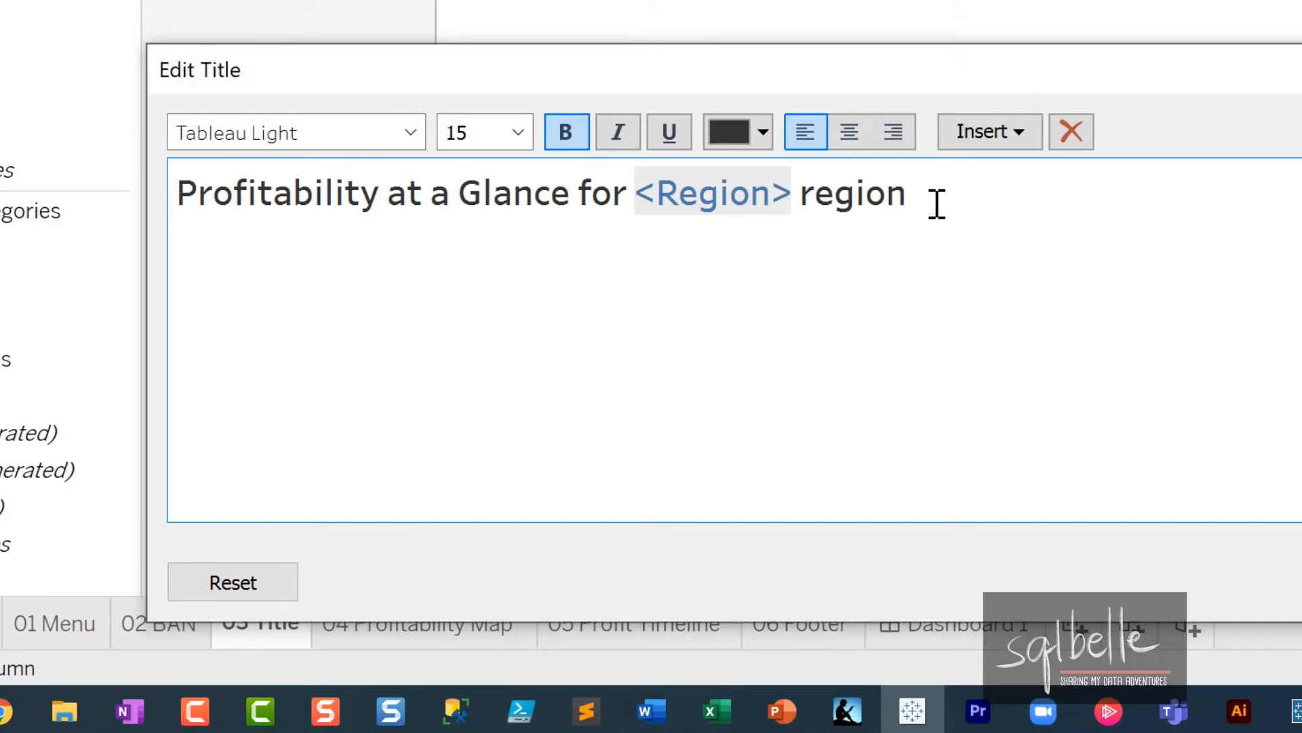
double_click(937, 203)
left_click(993, 133)
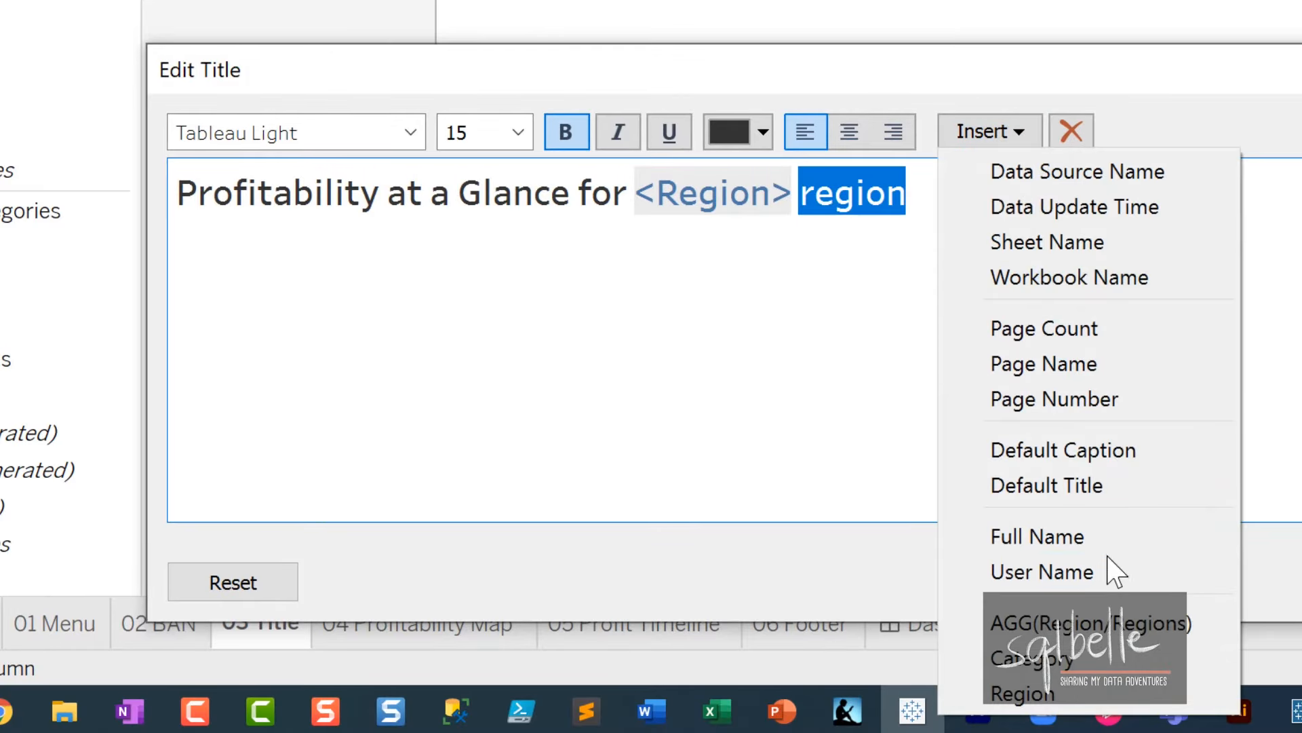
left_click(1098, 620)
left_click(1255, 608)
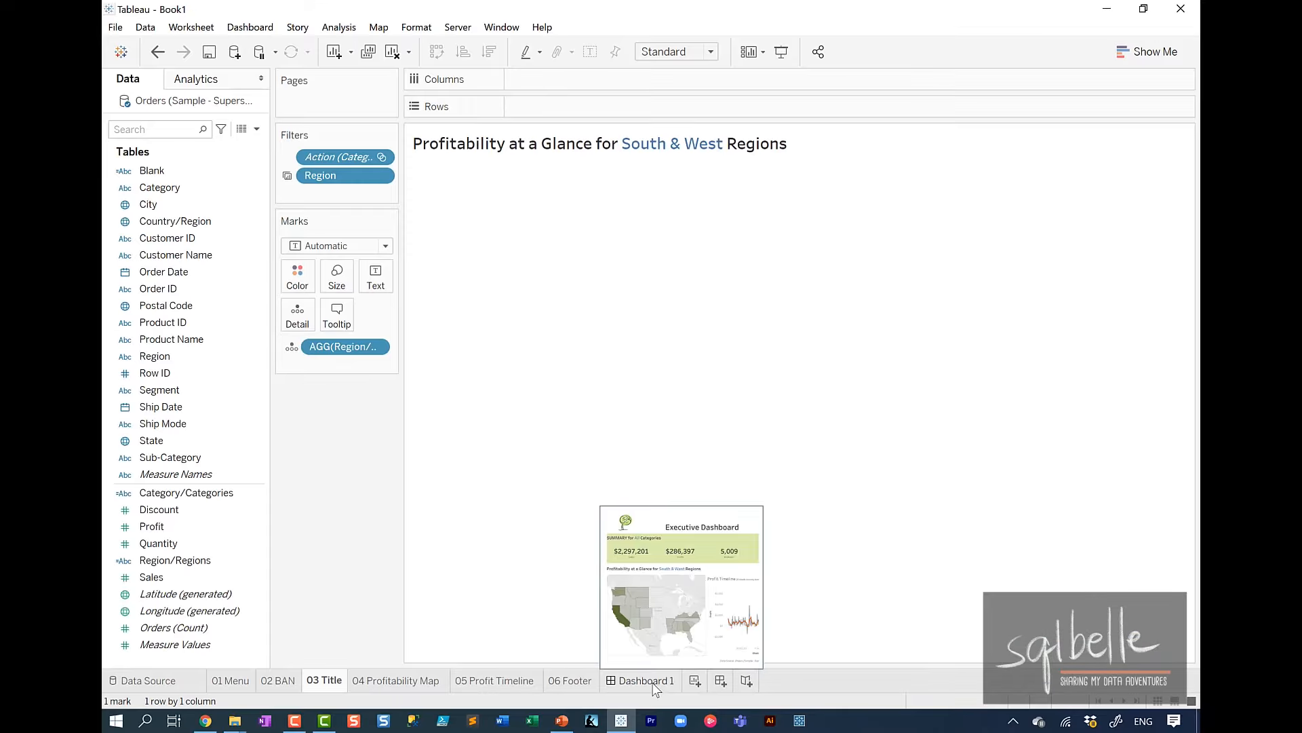
On Dashboard 1, exclude and reinclude South in the Region filter, and add East and Central to test the title wording.
left_click(656, 686)
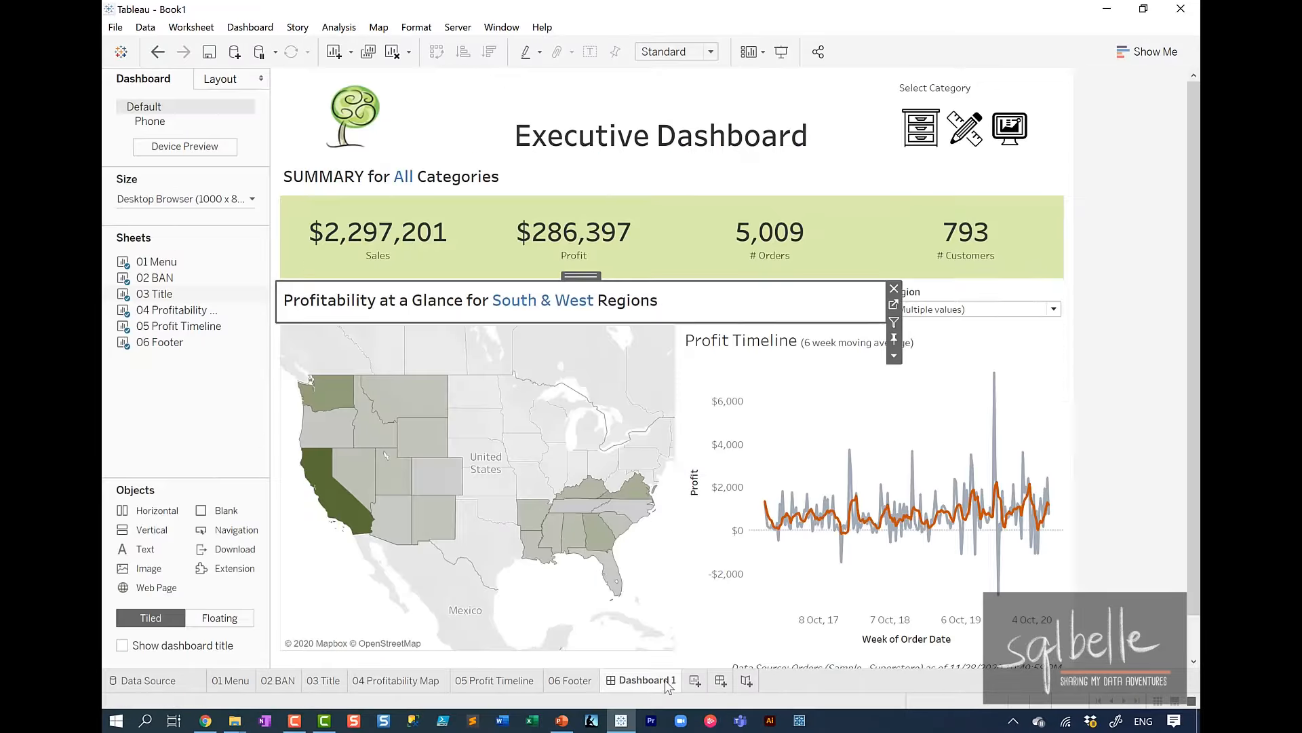
left_click(989, 307)
left_click(902, 373)
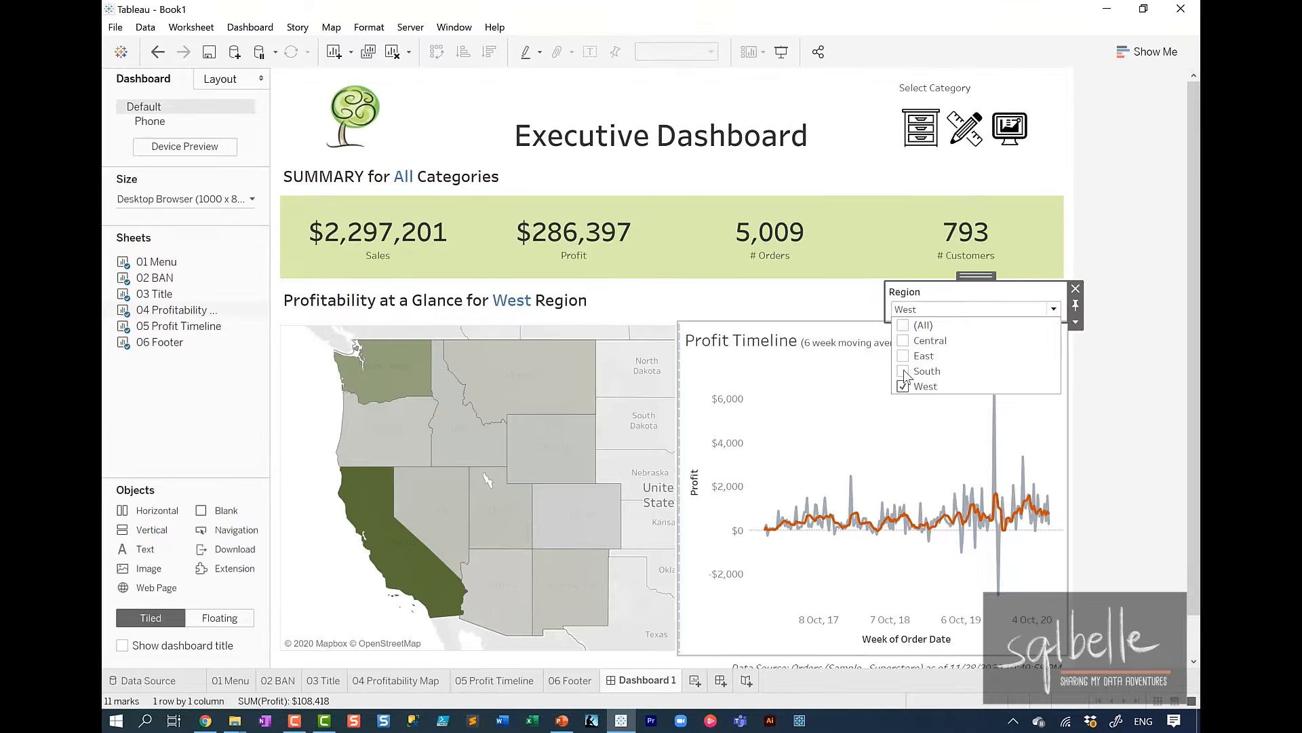
left_click(904, 373)
left_click(904, 356)
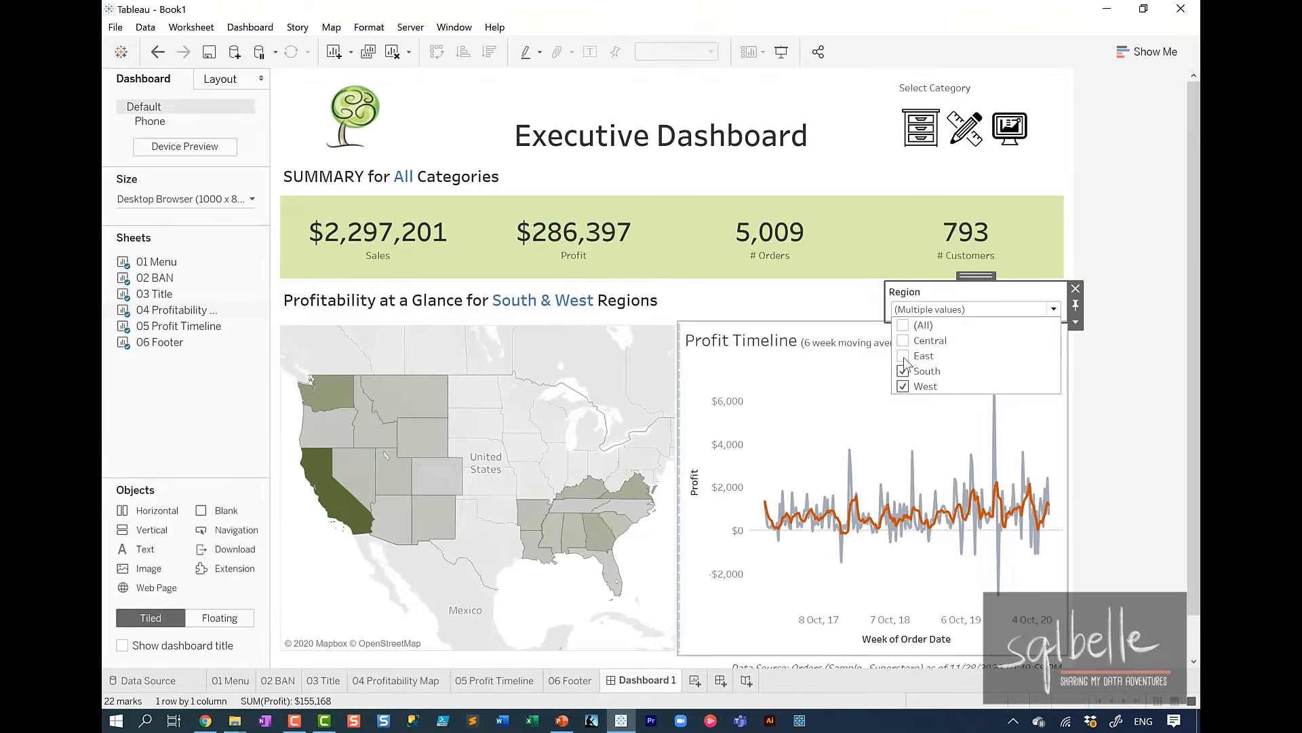
left_click(904, 342)
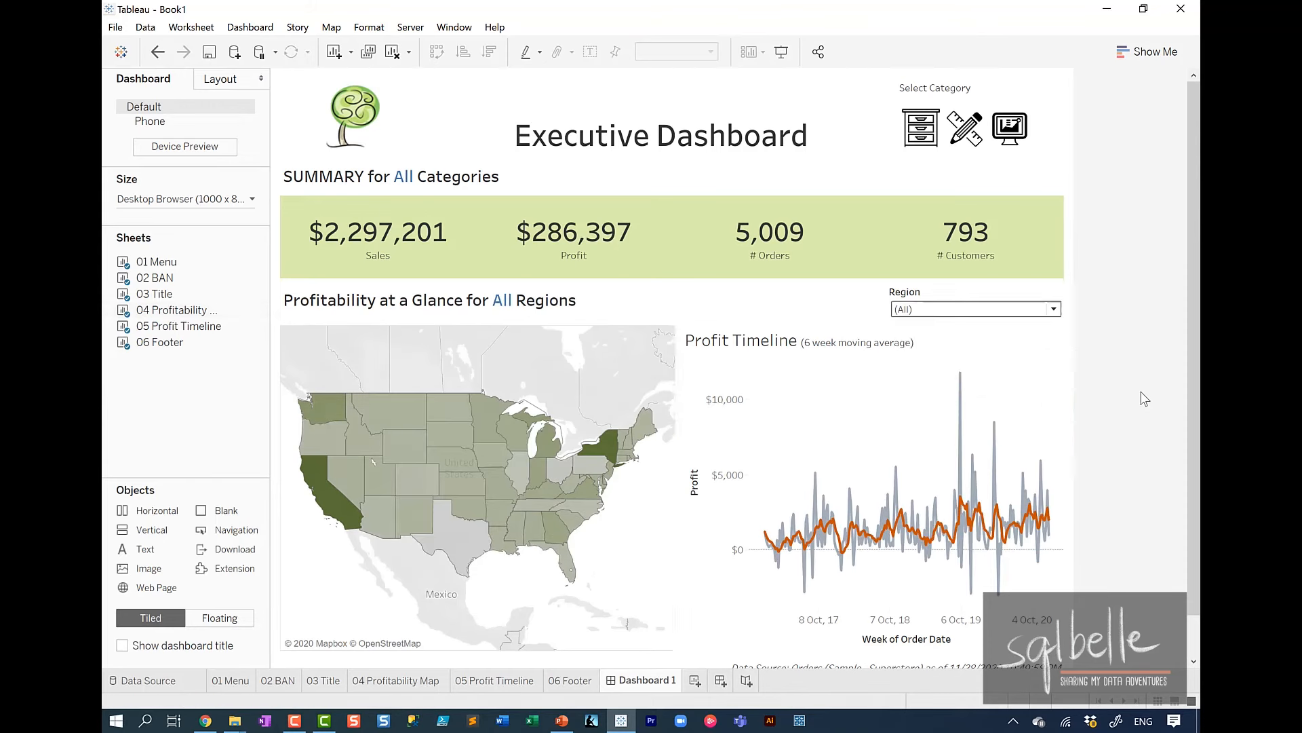
Open the tooltip of the 04 Profitability Map worksheet for editing and replace its State label with "Proft for".
mouse_move(457, 465)
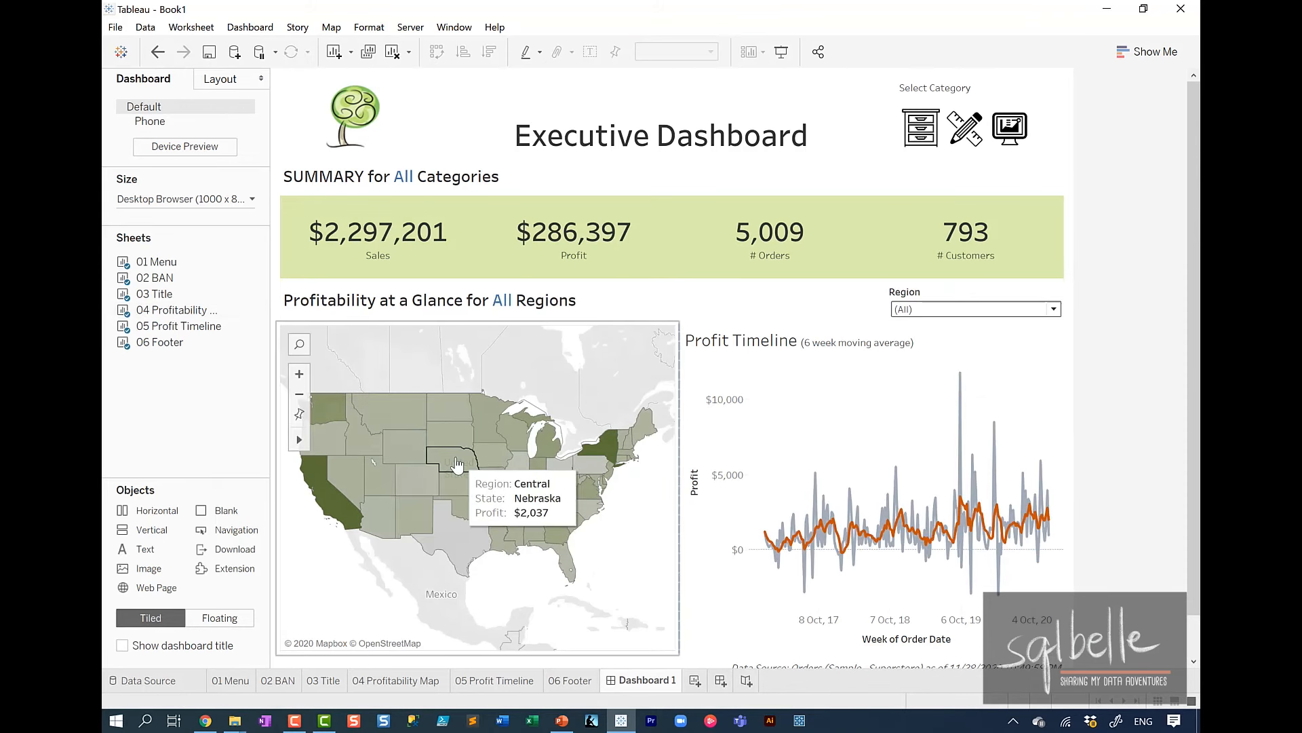
mouse_move(759, 497)
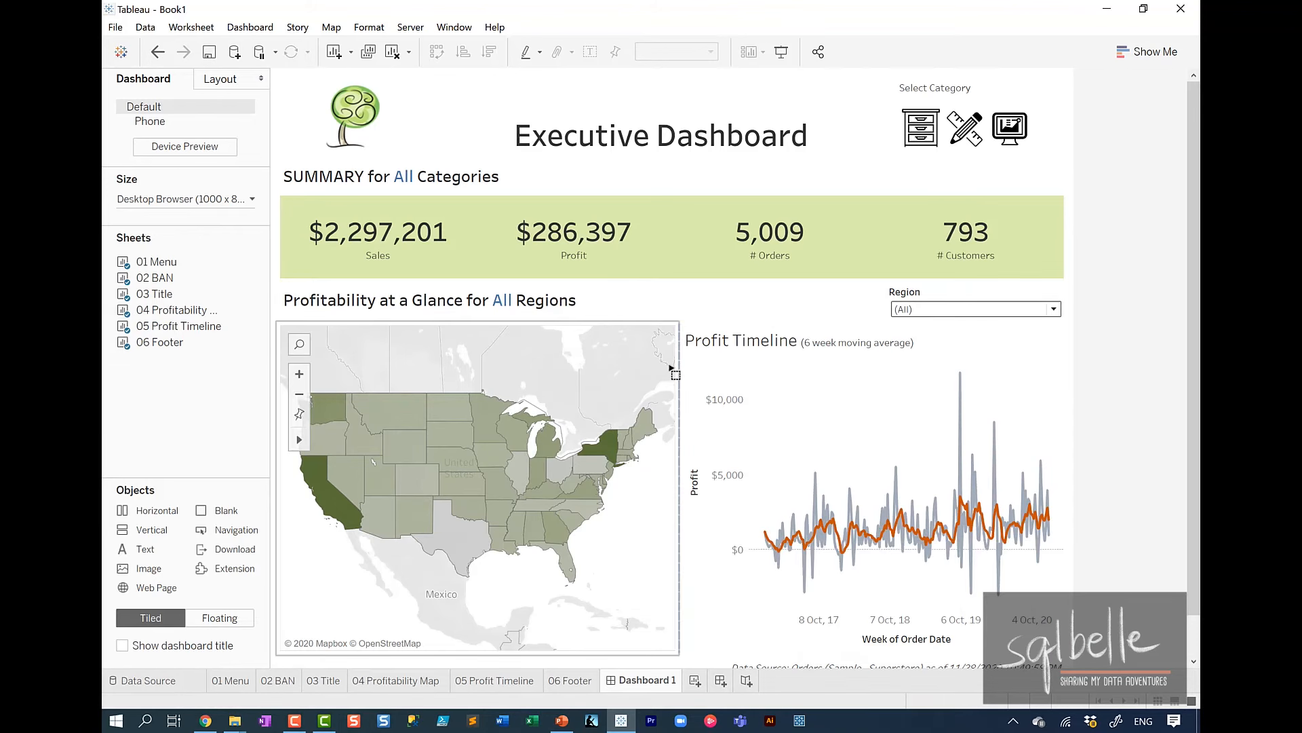
left_click(671, 369)
left_click(687, 347)
left_click(337, 316)
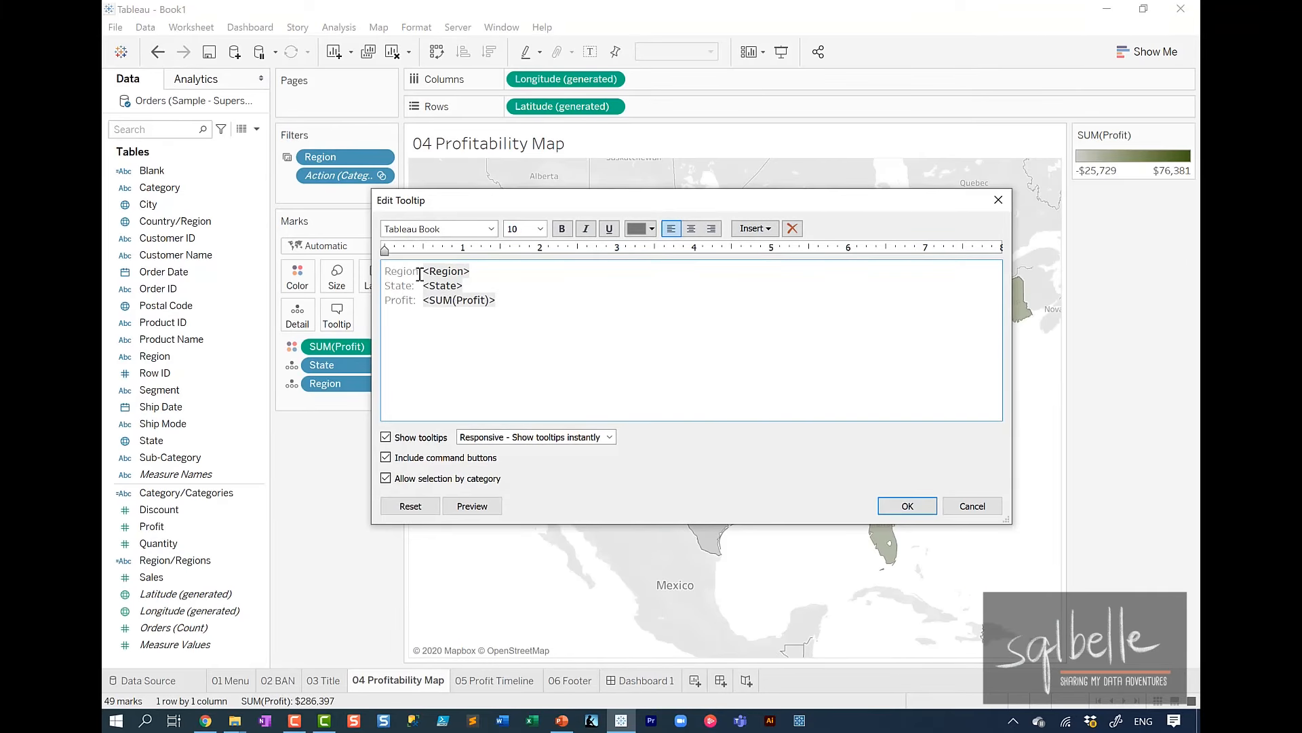
left_click_drag(413, 286, 344, 285)
type("Proft for")
key("Delete")
key("Up")
key("End")
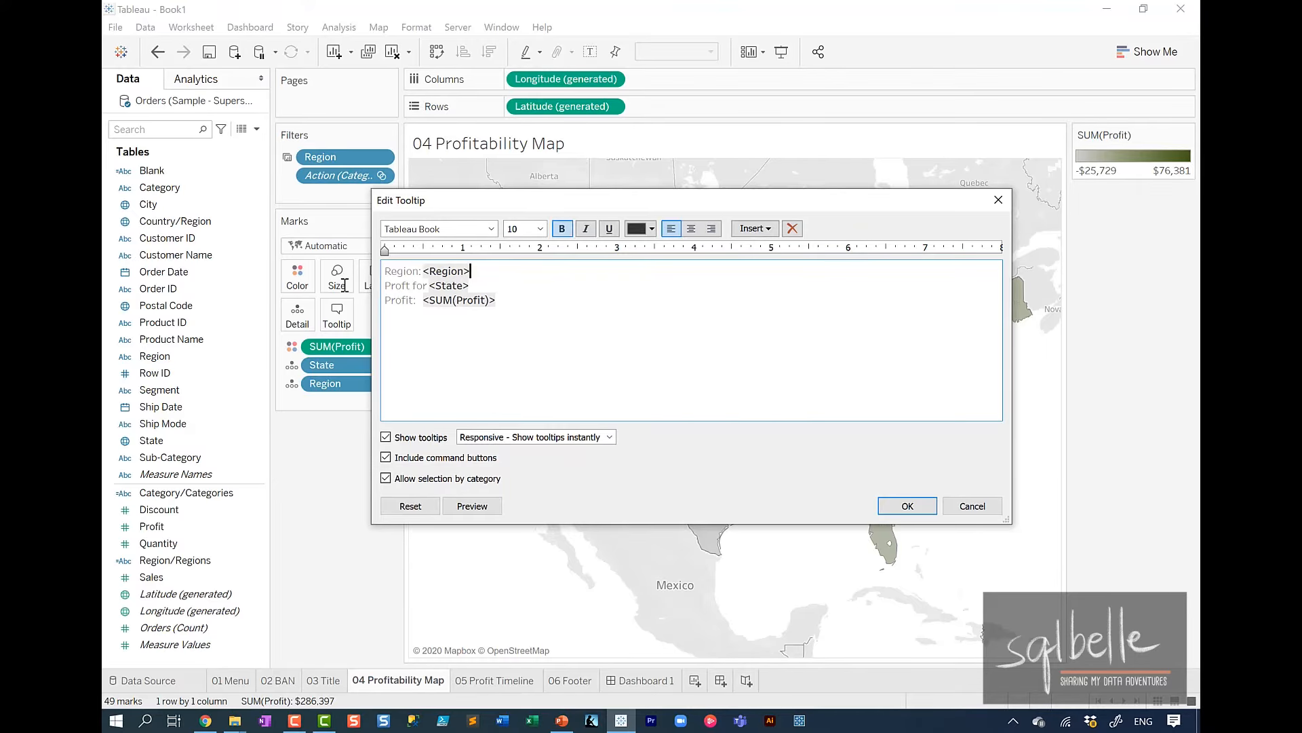
Reduce the map tooltip to an enlarged "Proft for <State>" line above <SUM(Profit)>, with command buttons and category selection off.
key("shift+Home")
key("Delete")
left_click_drag(470, 270, 384, 294)
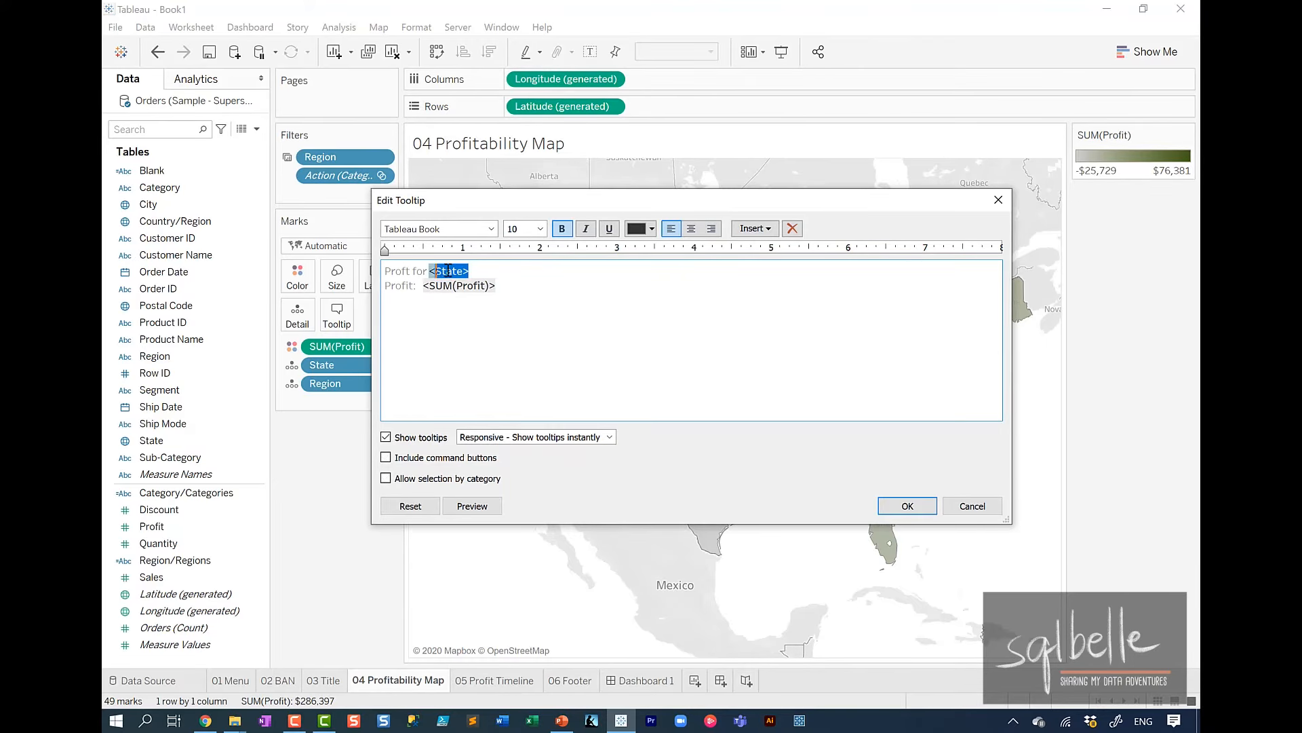
left_click(540, 229)
left_click(530, 311)
left_click(417, 295)
key("Delete")
left_click(473, 506)
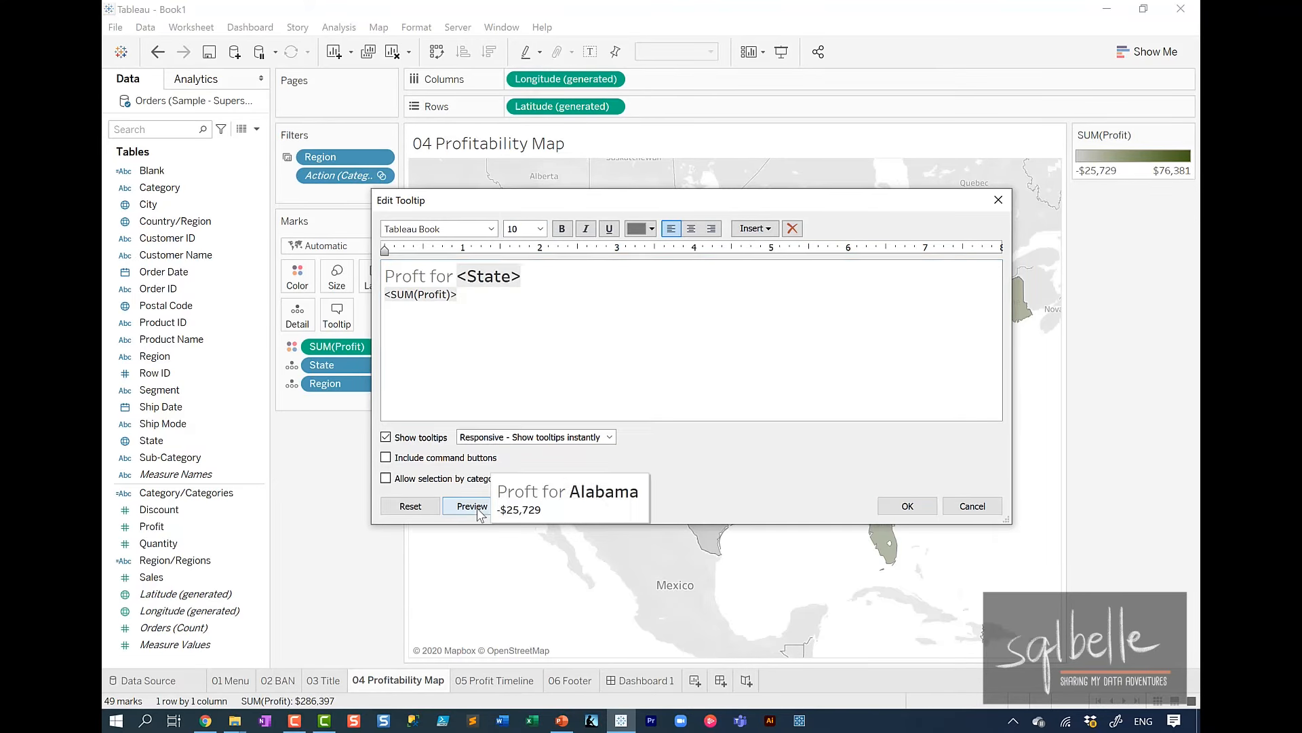
left_click(908, 506)
Open the 05 Profit Timeline worksheet from Dashboard 1 and add both SUM(Profit) measures to Tooltip for all marks.
left_click(631, 680)
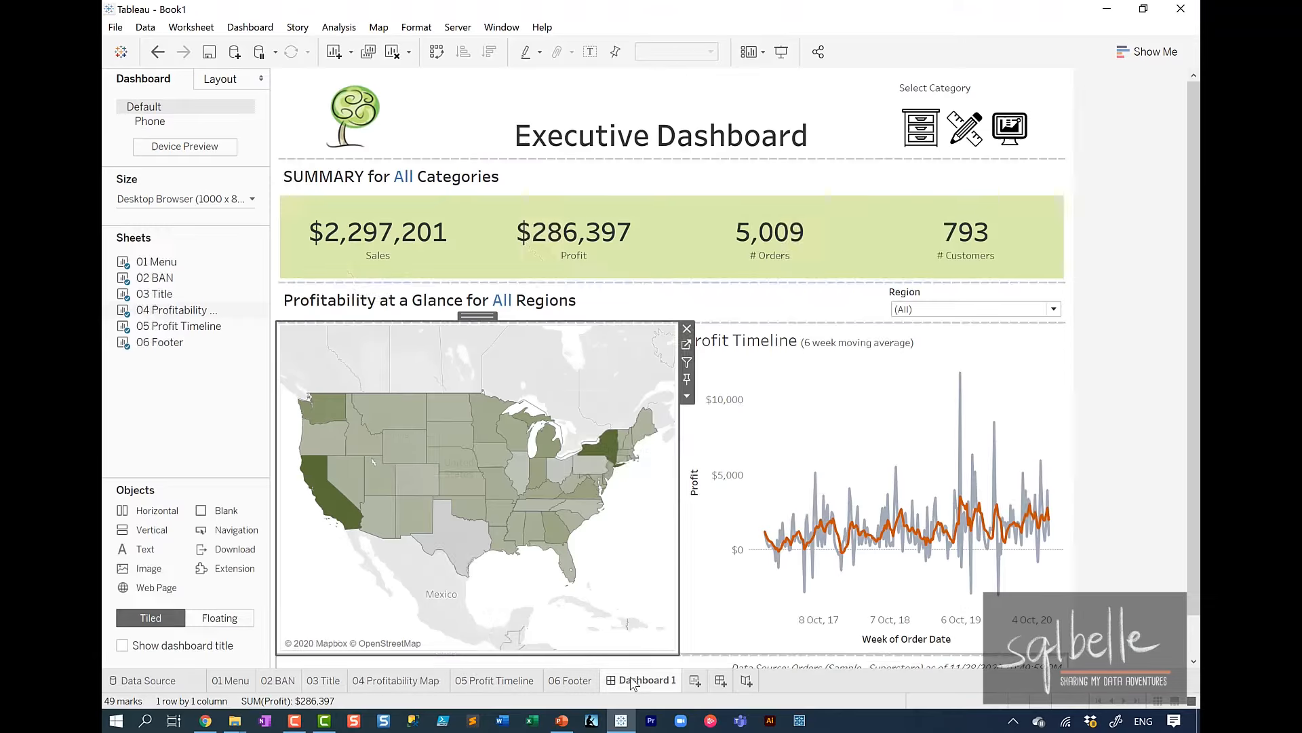
left_click(1035, 352)
left_click(1076, 346)
left_click_drag(542, 107, 338, 336)
left_click_drag(663, 106, 339, 346)
Change the timeline tooltip's first line to "Week of <WEEK(Order Date)>" and enlarge its font.
left_click(337, 337)
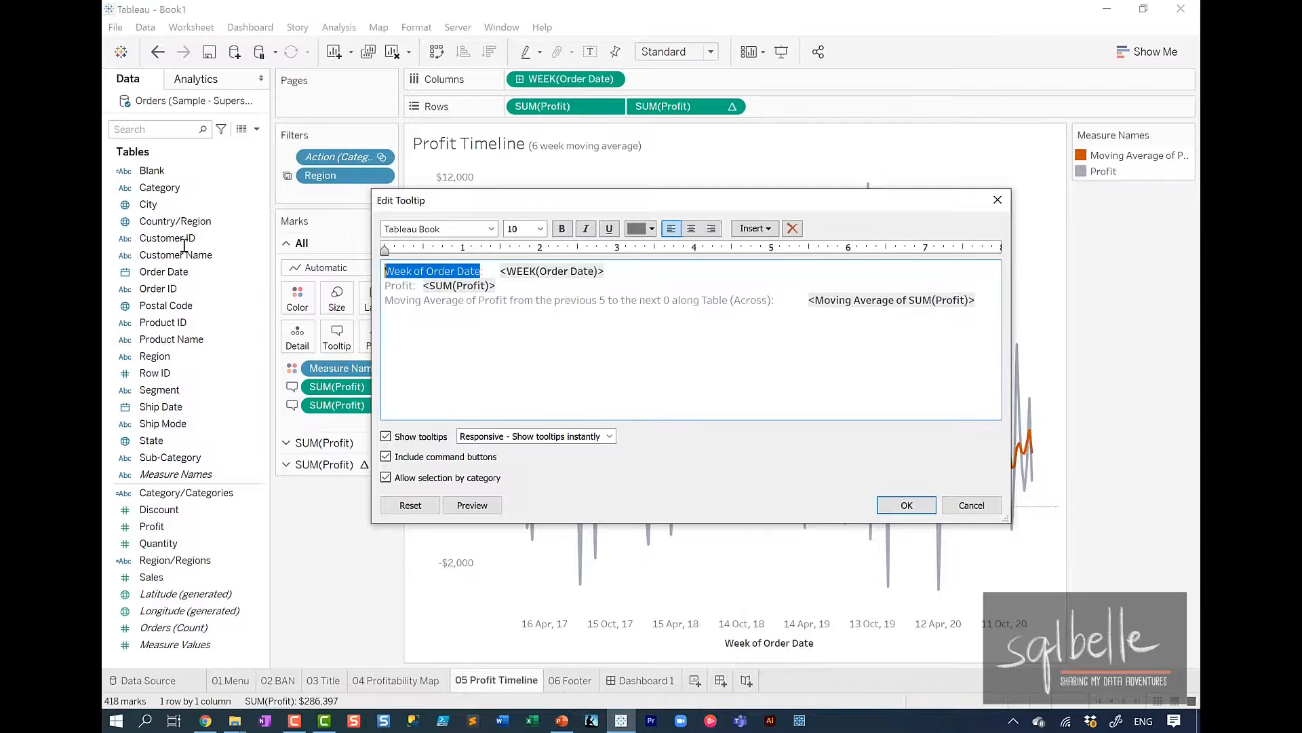
key("Left")
type("Week of")
key("Delete")
key("Delete")
key("Delete")
key("Delete")
key("Delete")
key("Delete")
key("Delete")
key("Delete")
key("Delete")
key("Delete")
key("Delete")
key("Delete")
key("Delete")
key("Delete")
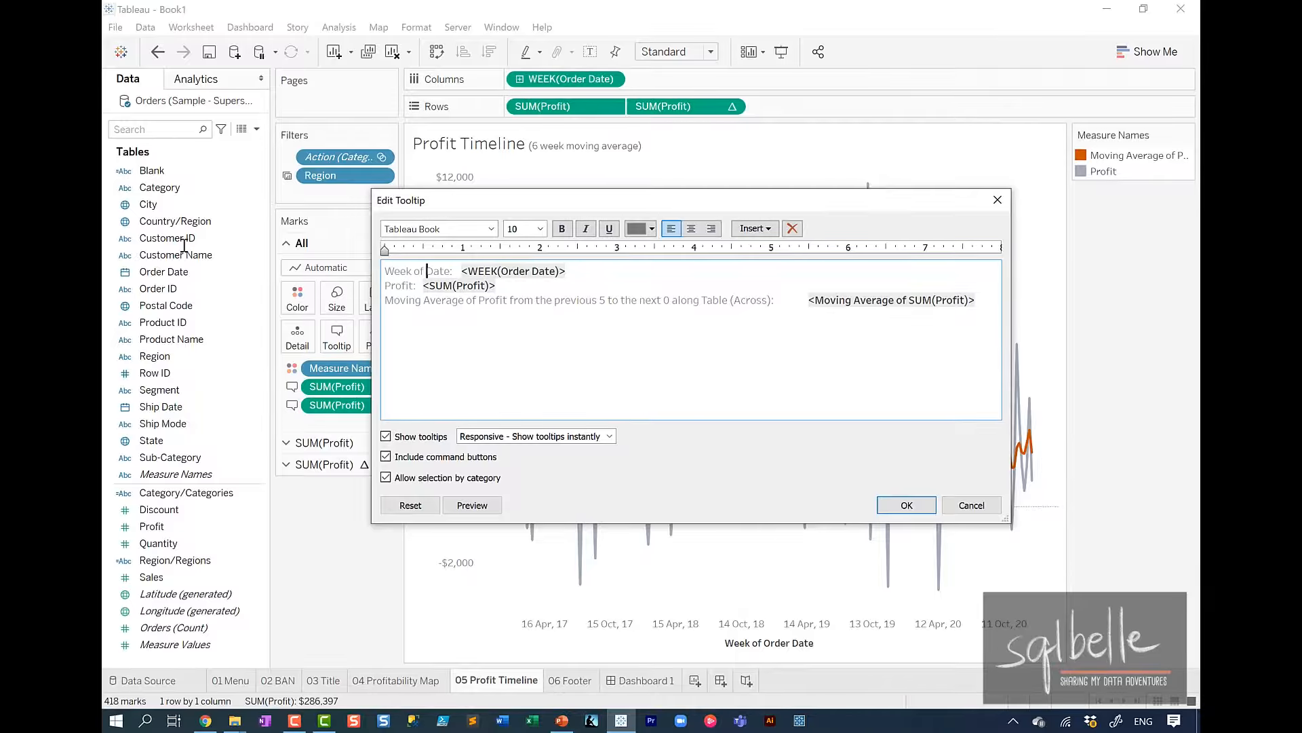
key("Delete")
left_click_drag(558, 273, 385, 272)
left_click(541, 229)
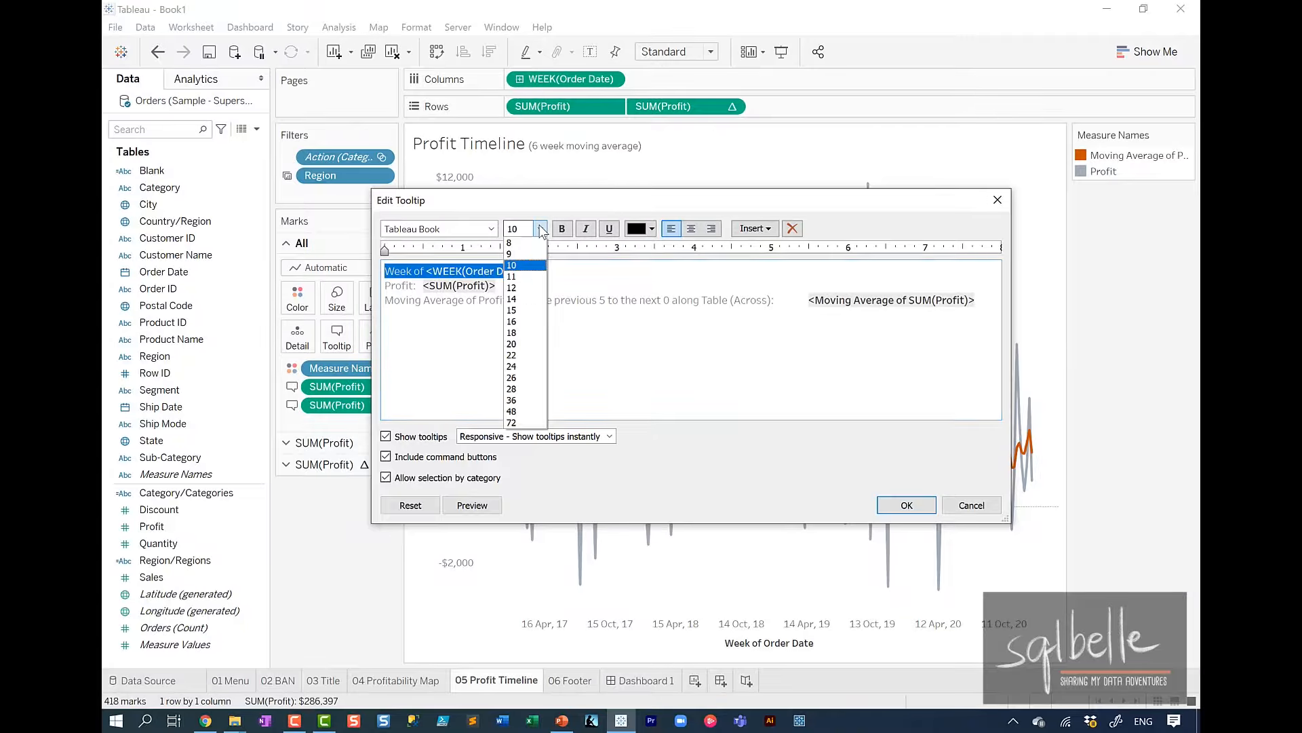
left_click(525, 366)
Reword the timeline tooltip's profit labels as "Profit is" and "with 6 week moving average profit of".
left_click(416, 295)
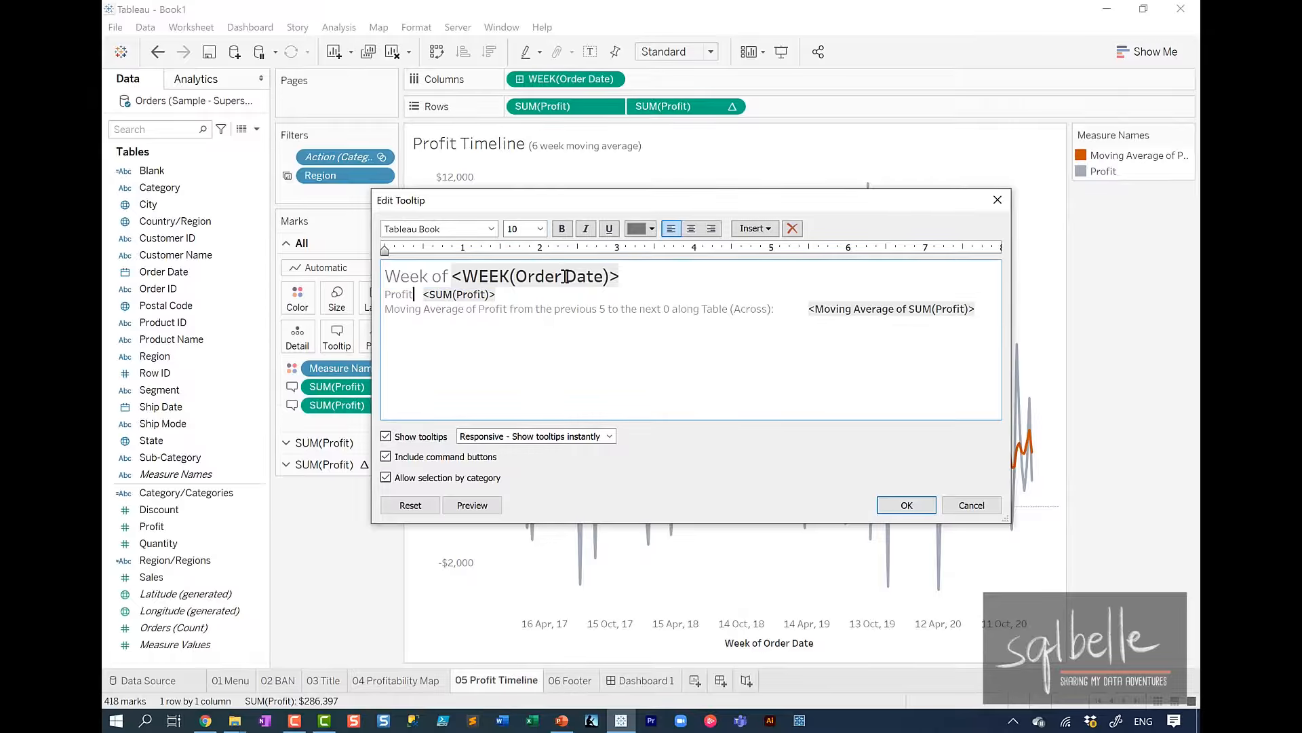
type("is")
key("Delete")
left_click(387, 307)
type("wi")
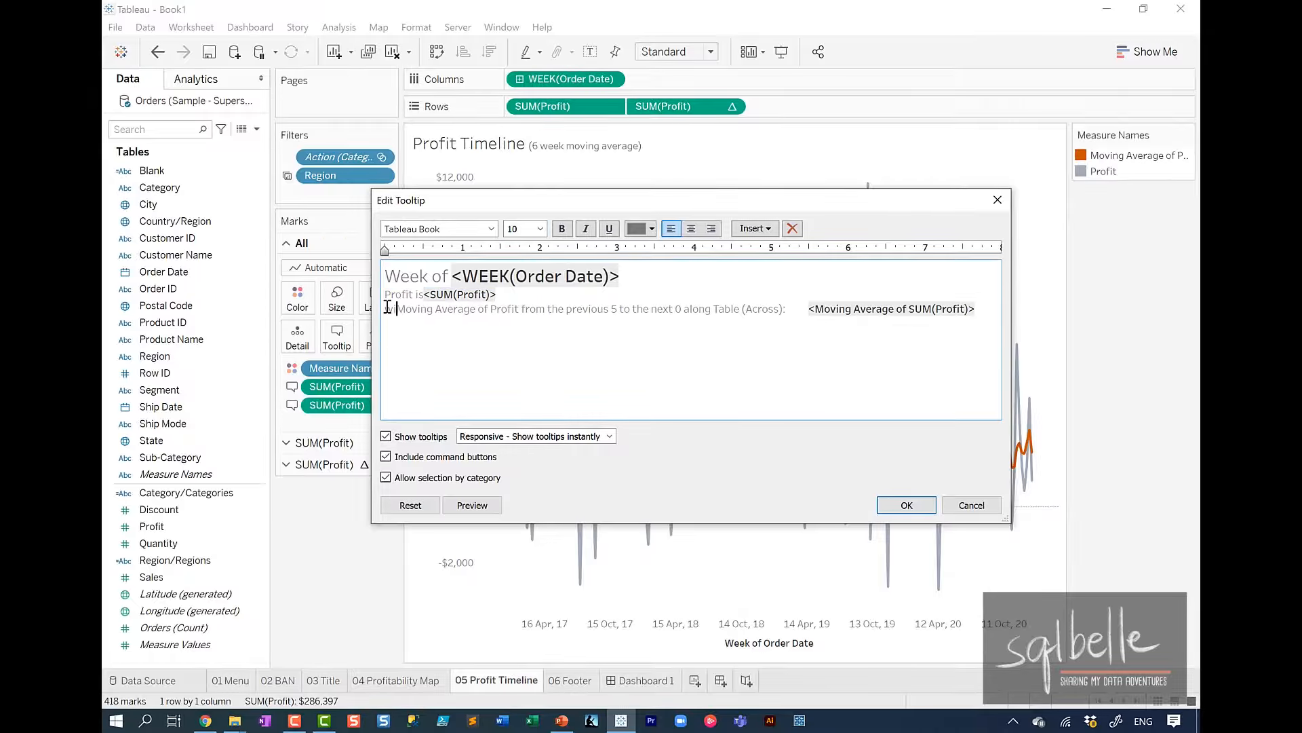
type("th 6 week moving averag")
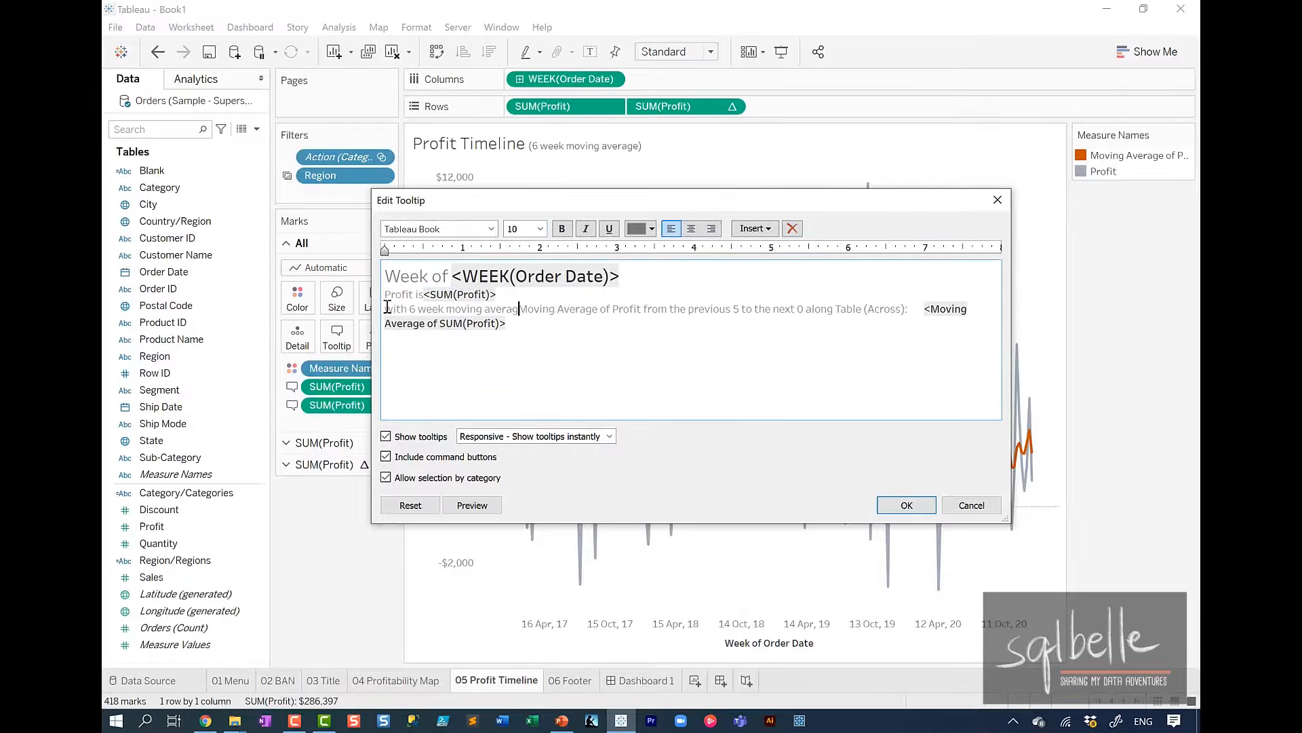
type("e profit of")
left_click(969, 312, "shift")
key("Delete")
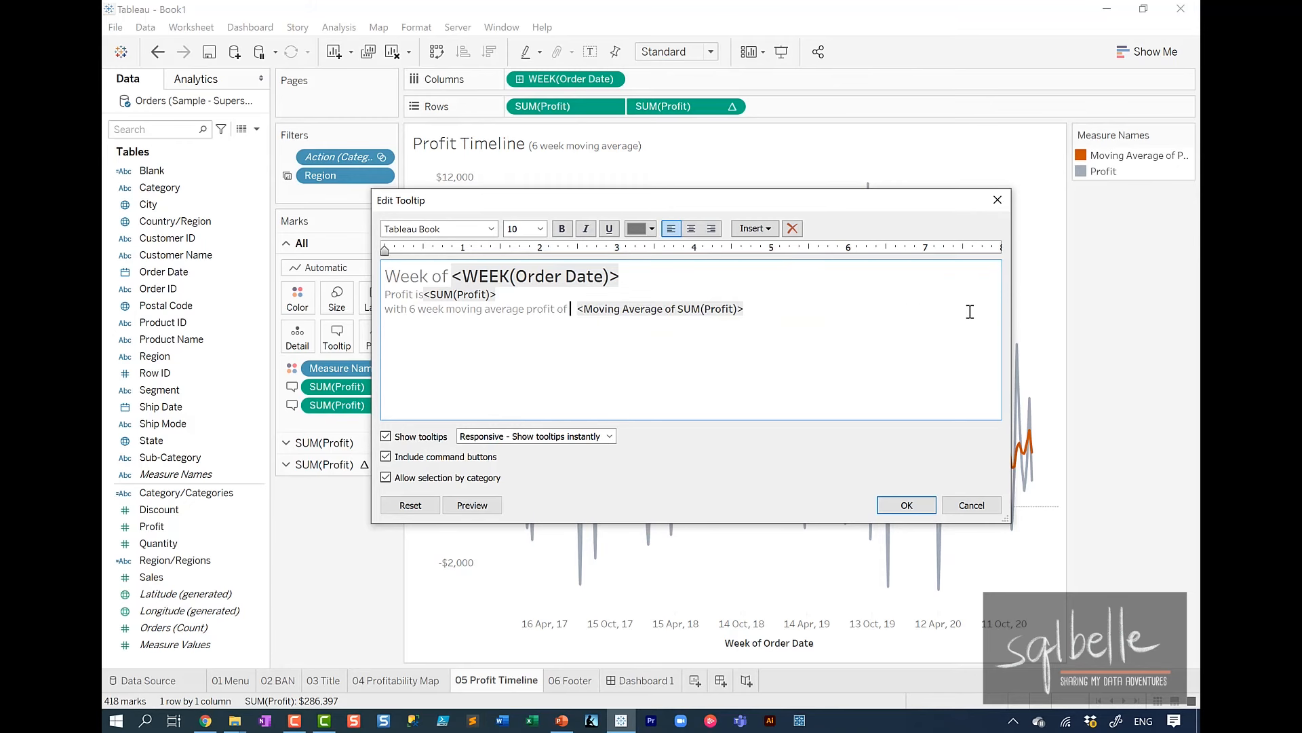
Join the timeline tooltip's two profit lines, disable command buttons and category selection, and return to Dashboard 1 after applying.
left_click(537, 298)
key("Delete")
left_click(405, 473)
left_click(473, 505)
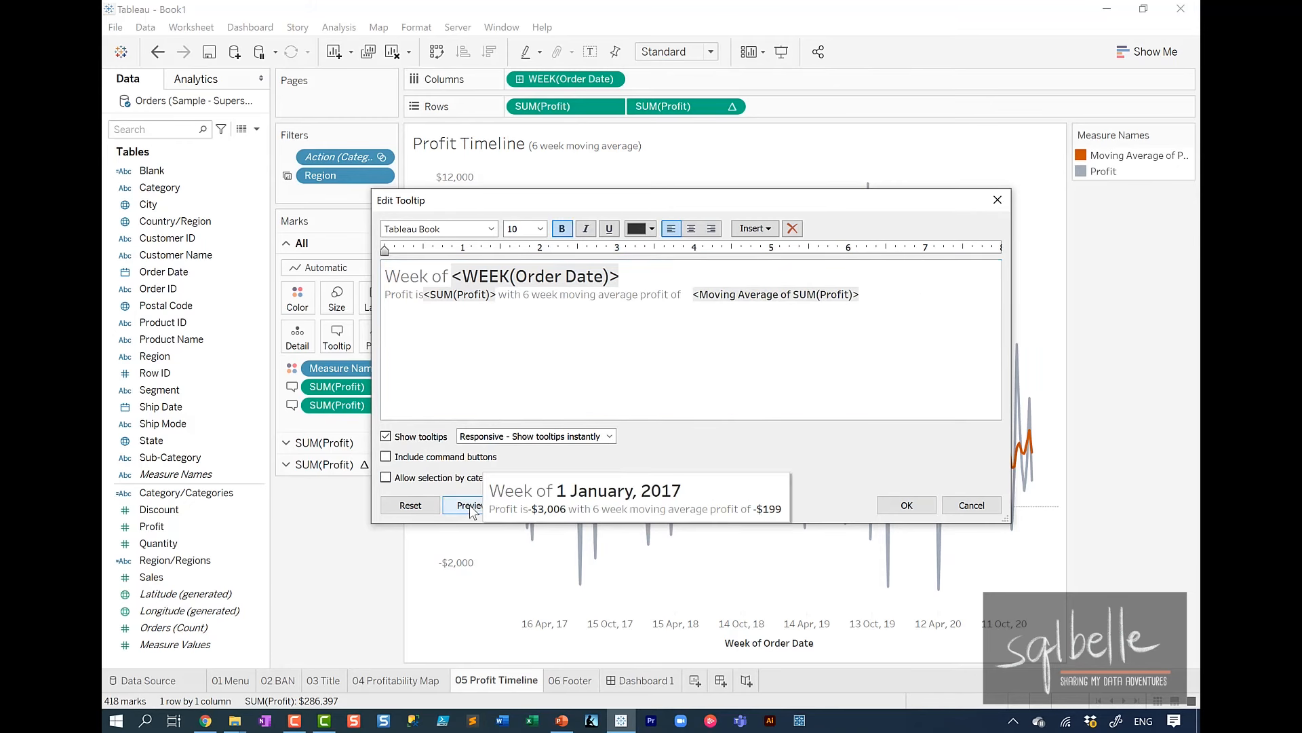
left_click(906, 505)
left_click(647, 678)
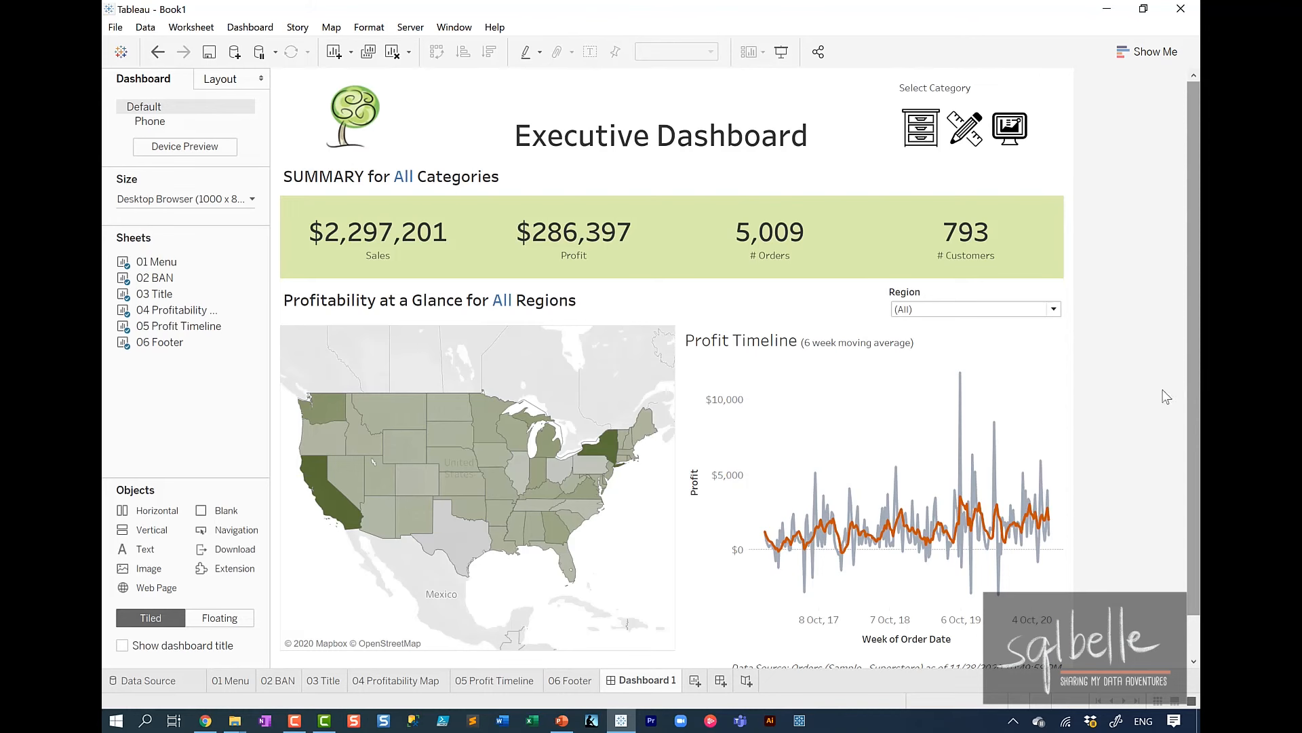
Hide all worksheets from 01 Menu through 06 Footer so only Dashboard 1 remains.
left_click(236, 683)
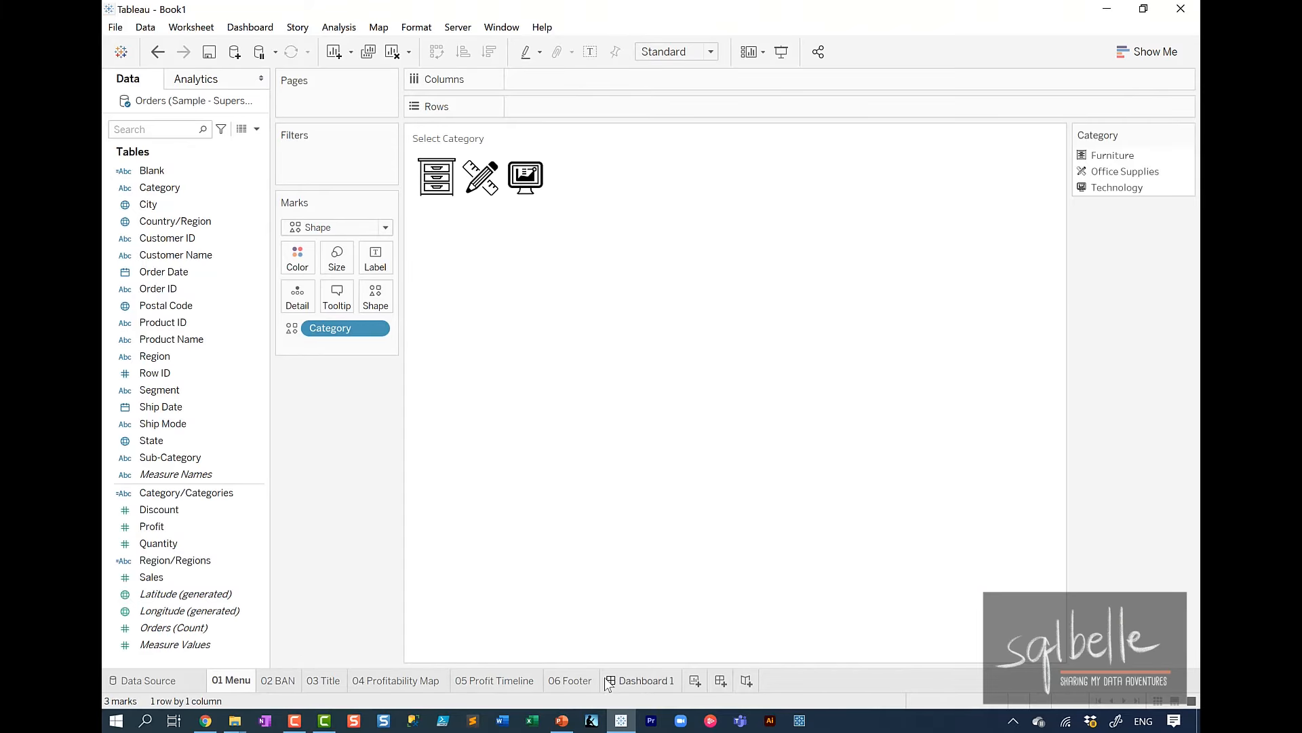
right_click(576, 682)
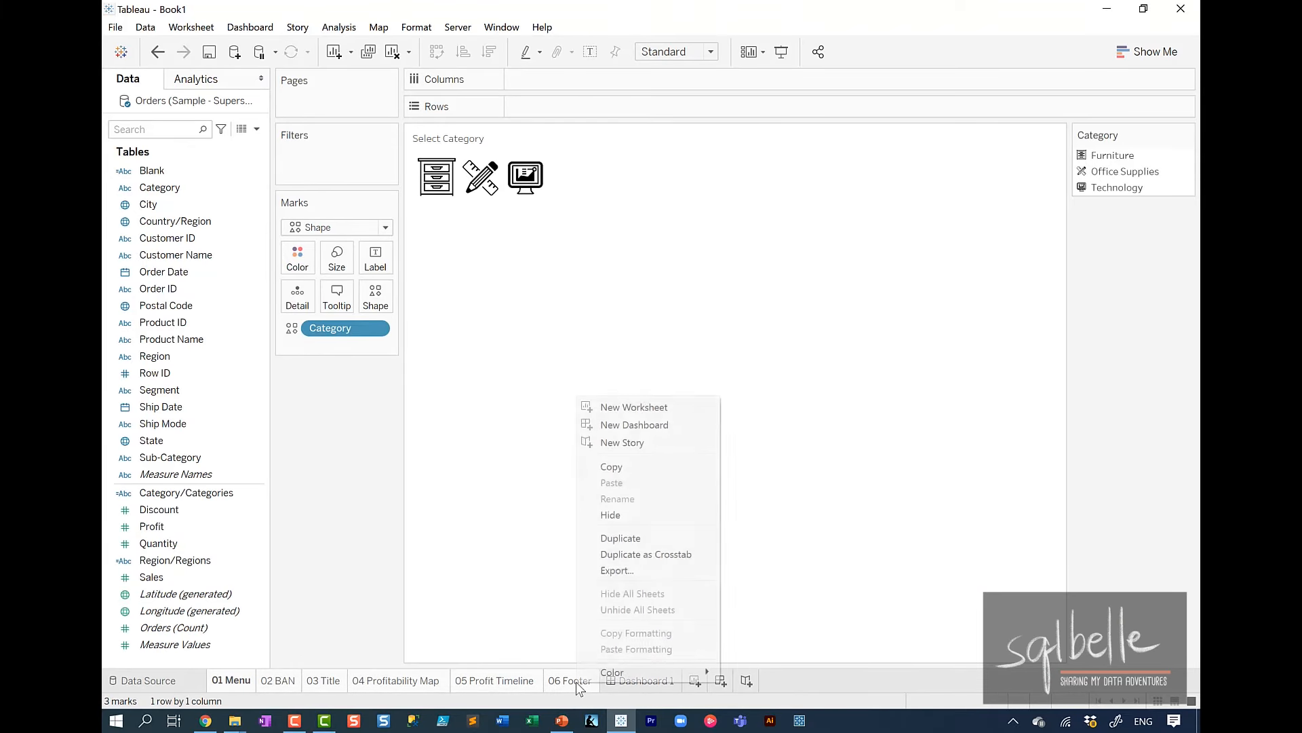
left_click(625, 514)
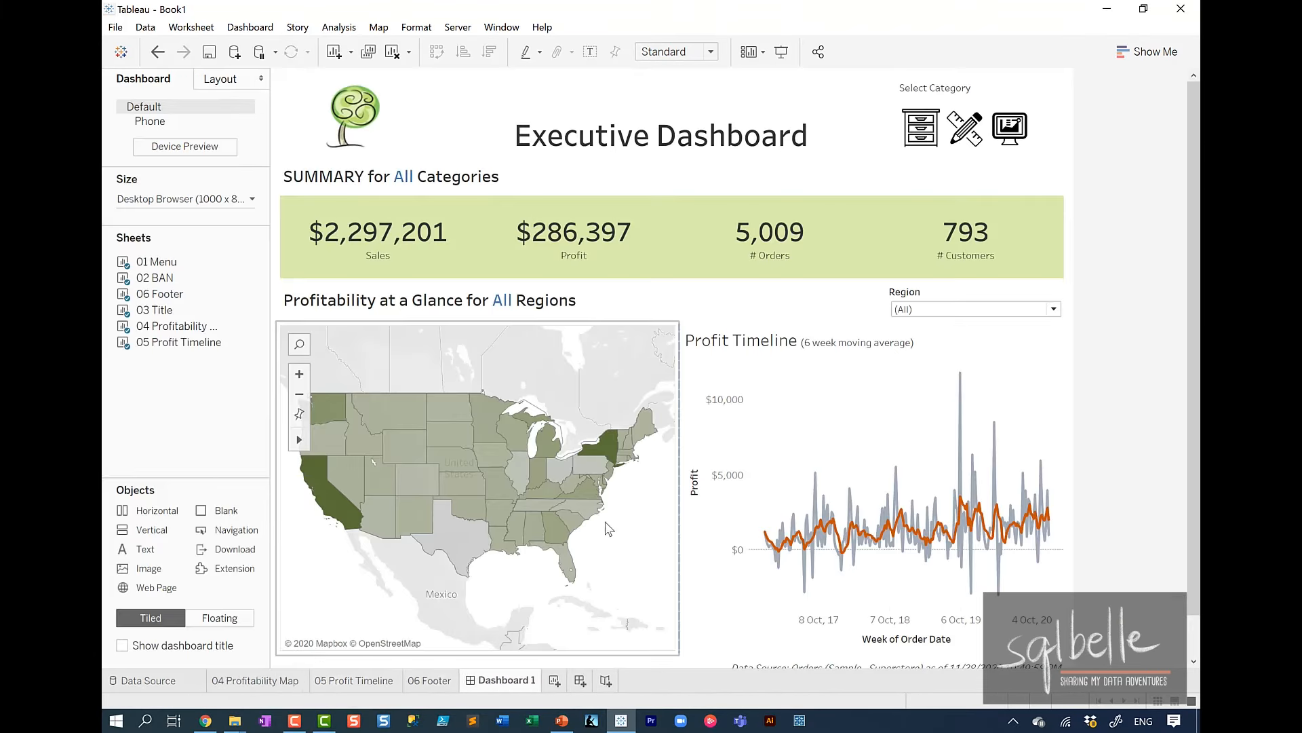
Rename Dashboard 1 as "Executive Dashbooard".
double_click(274, 684)
type("E")
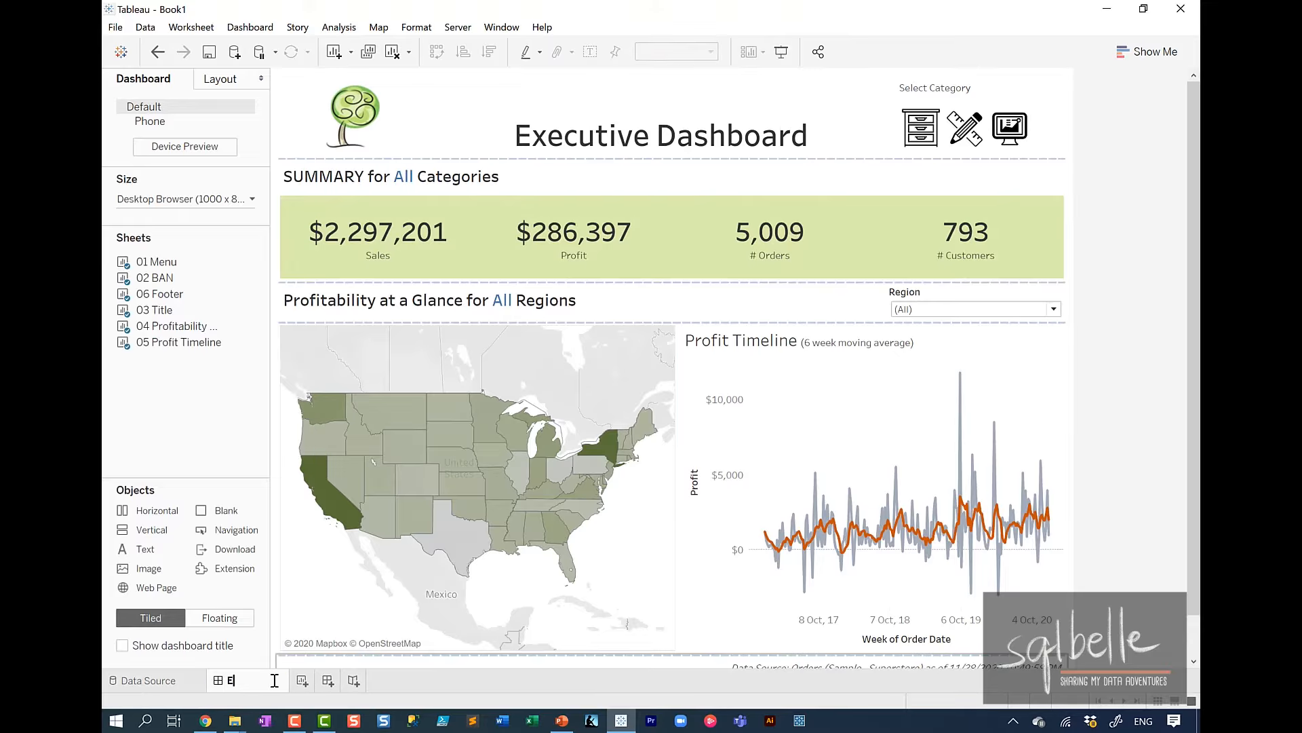
type("xecutive Dashbopa")
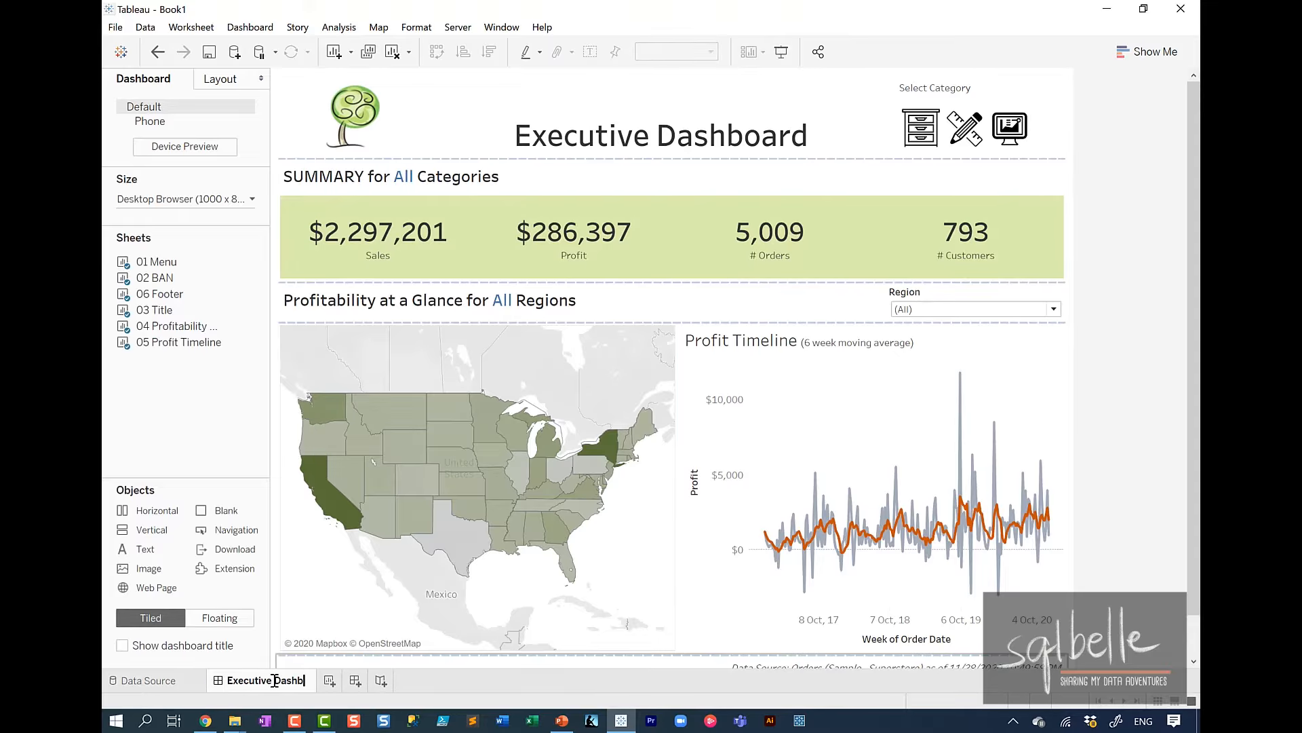
key("BackSpace")
key("BackSpace")
type("ard")
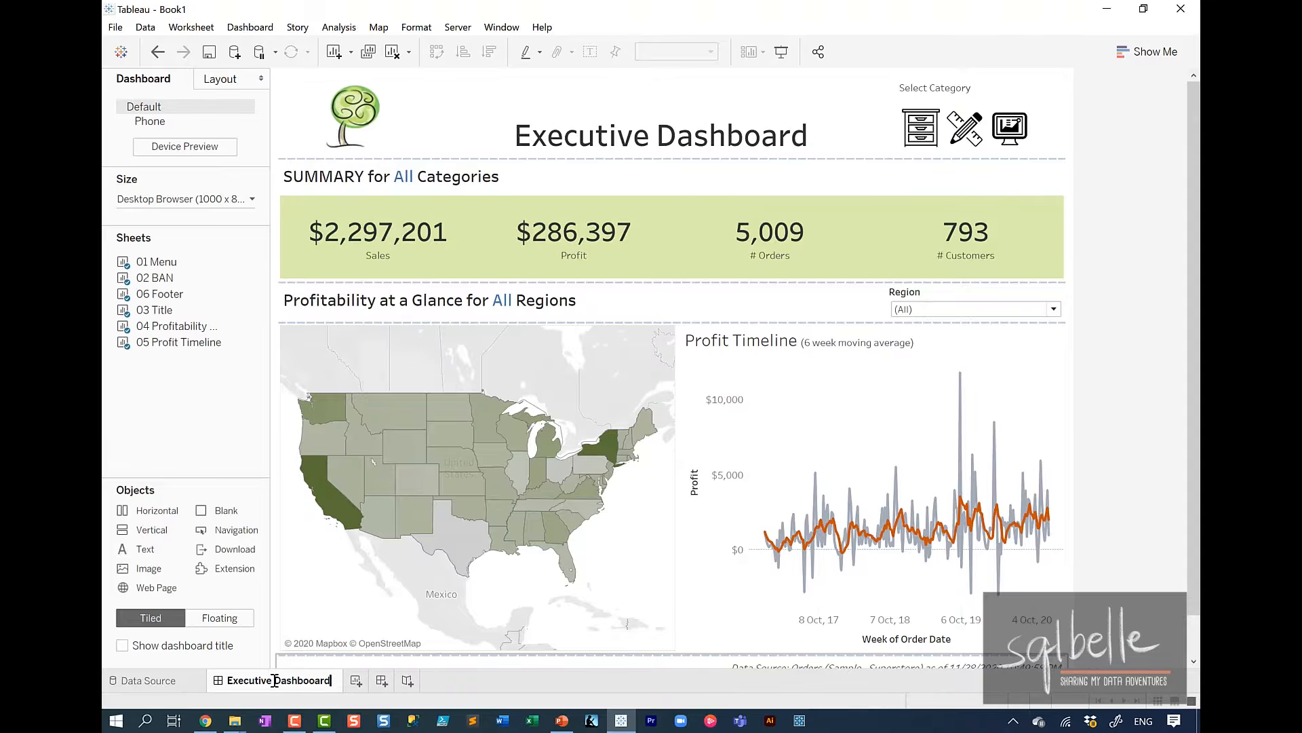
left_click(1023, 543)
left_click(1125, 180)
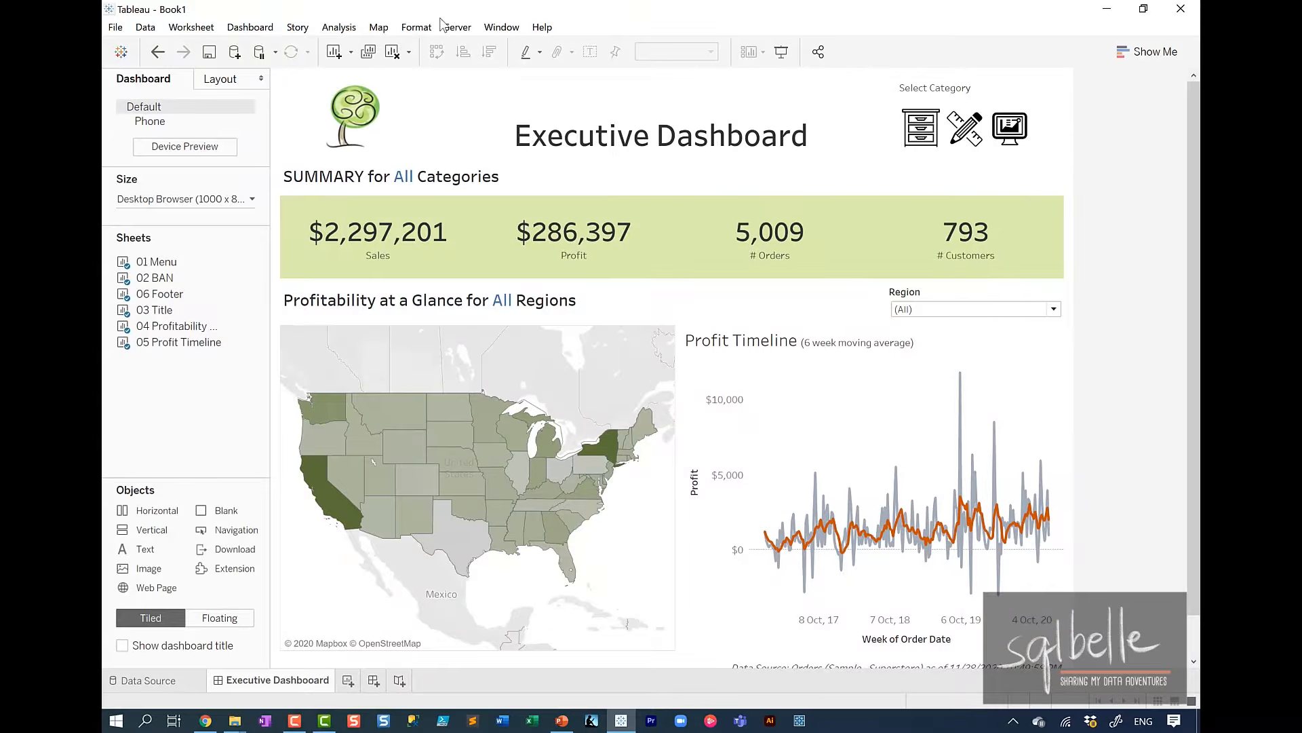
left_click(458, 28)
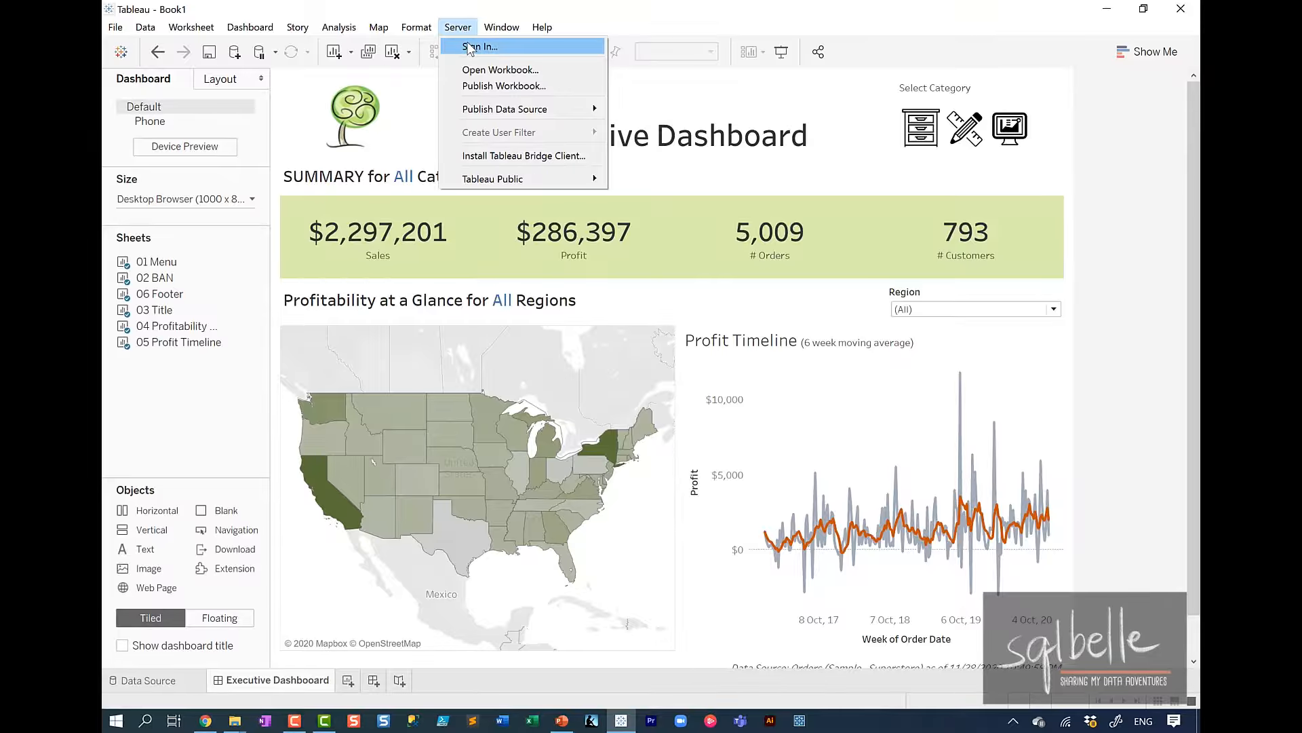
left_click(468, 47)
type("p://public.tableau.com")
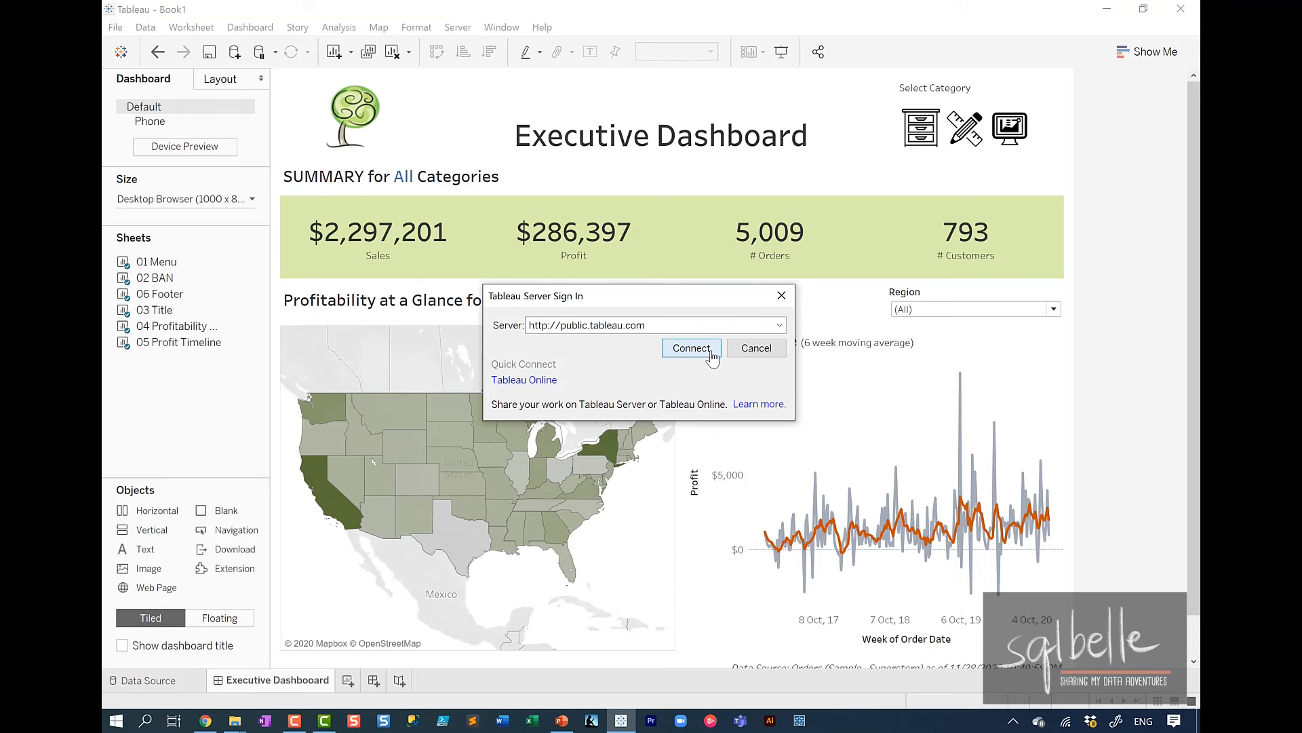
left_click(691, 347)
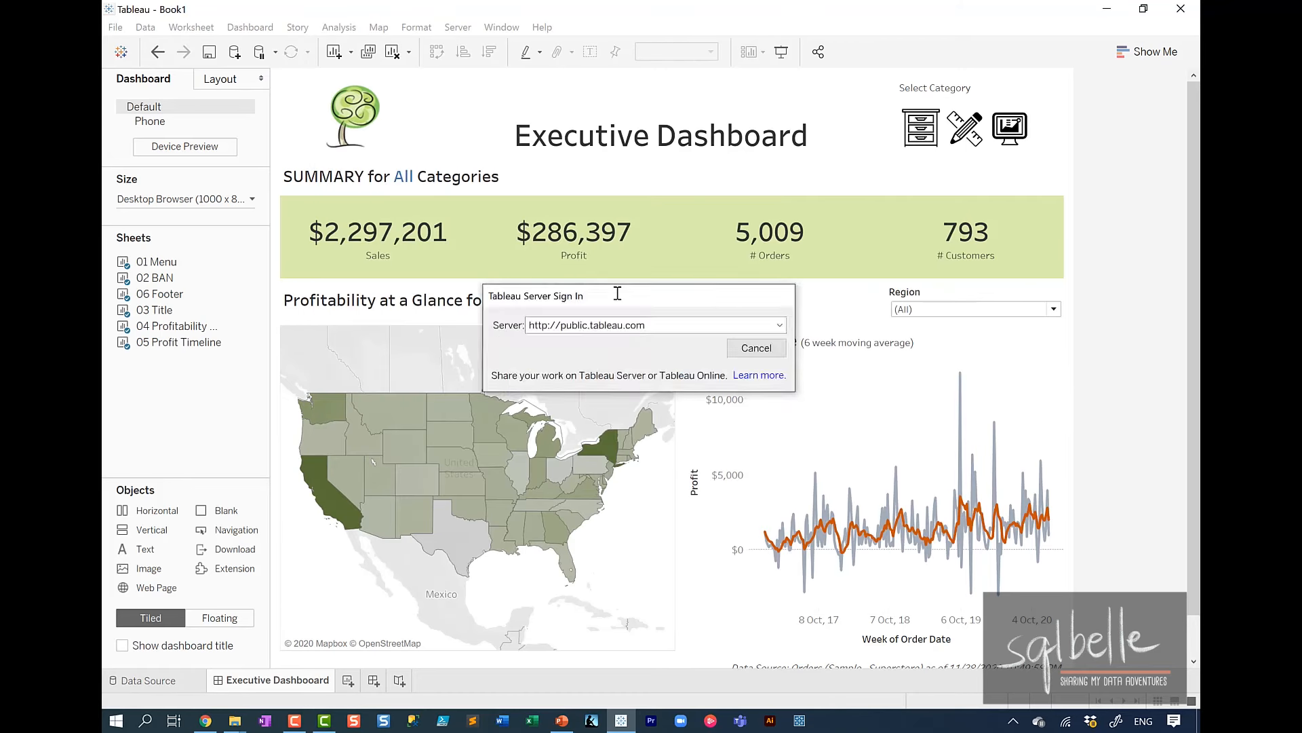
Try to publish the workbook to Tableau Public with its live Orders (Sample - Superstore) connection.
left_click(456, 29)
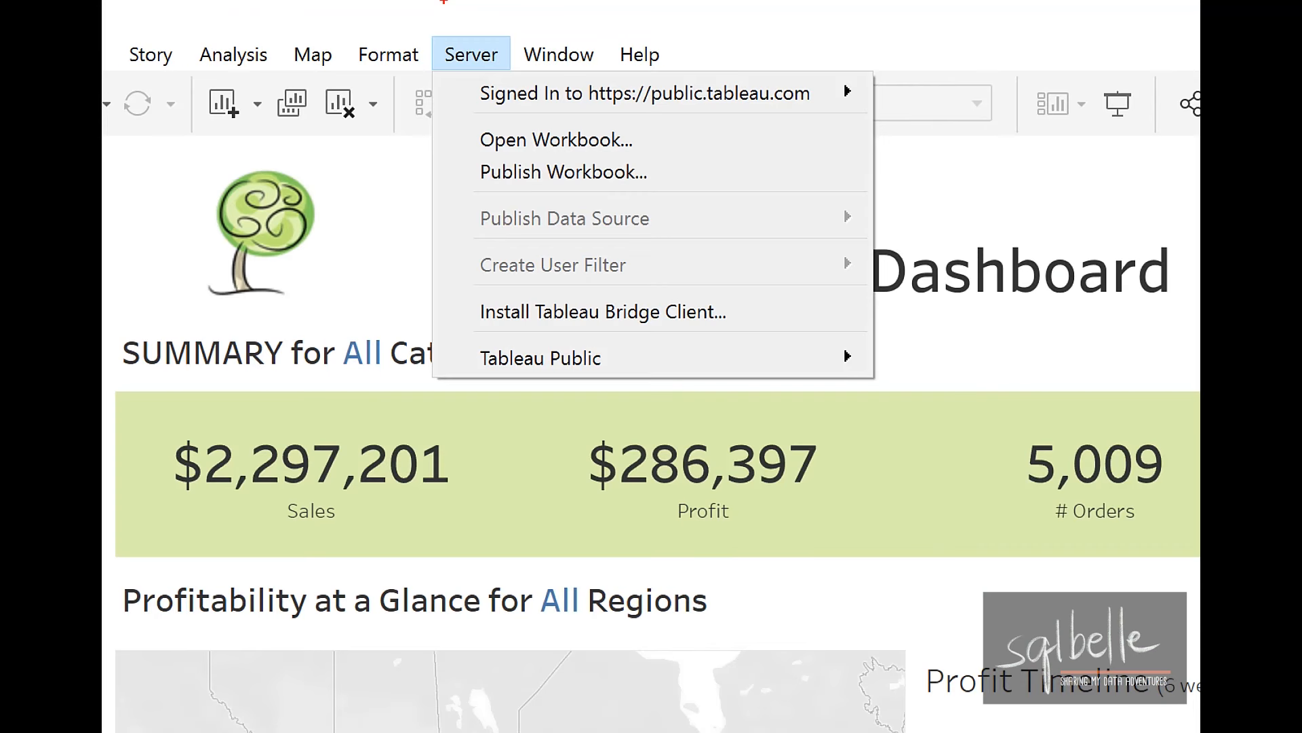
mouse_move(639, 150)
left_mouse_down()
mouse_move(589, 152)
mouse_move(688, 183)
mouse_move(624, 151)
left_mouse_up()
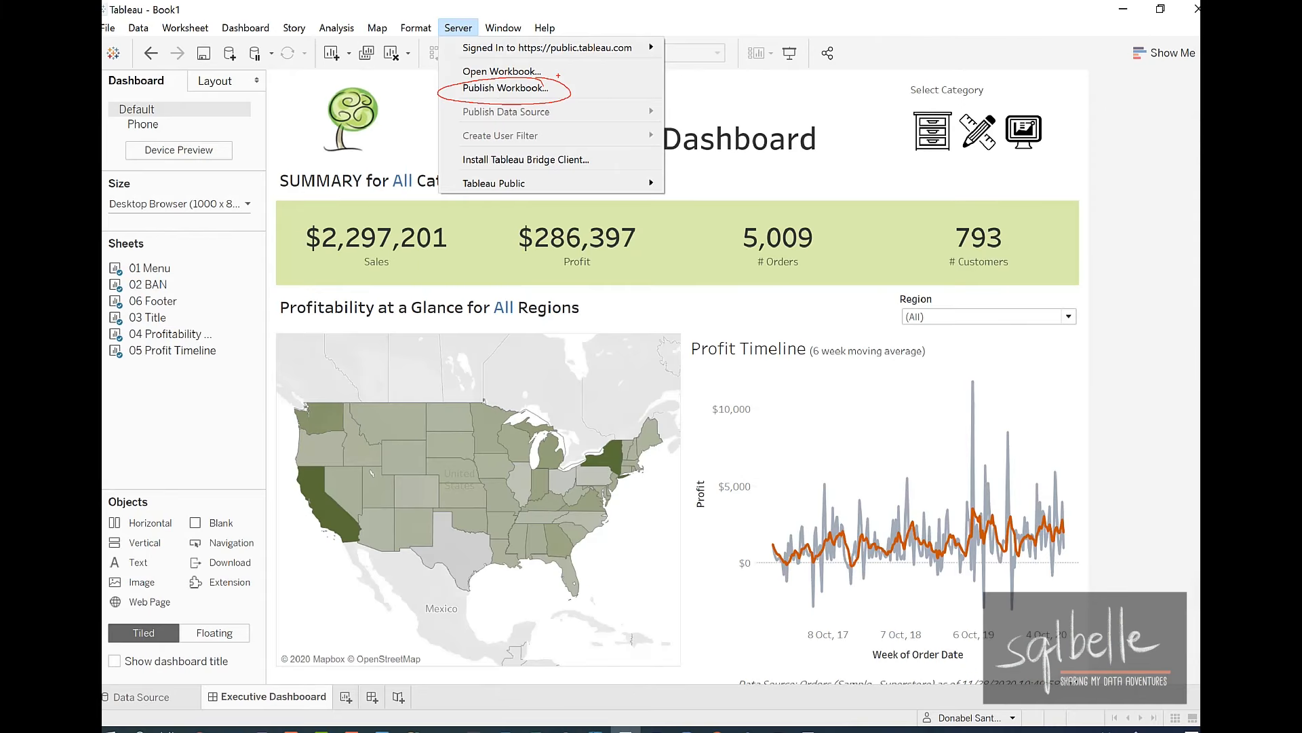
key("Escape")
left_click(458, 27)
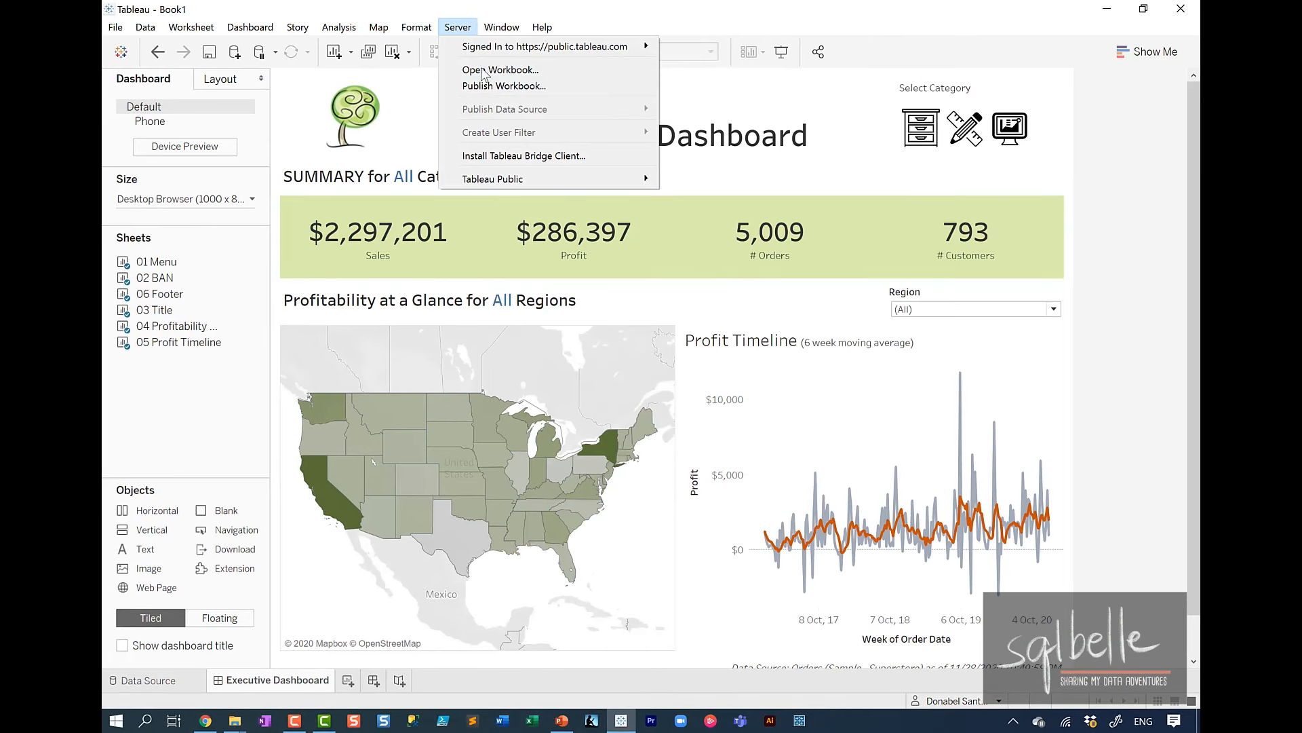
left_click(488, 87)
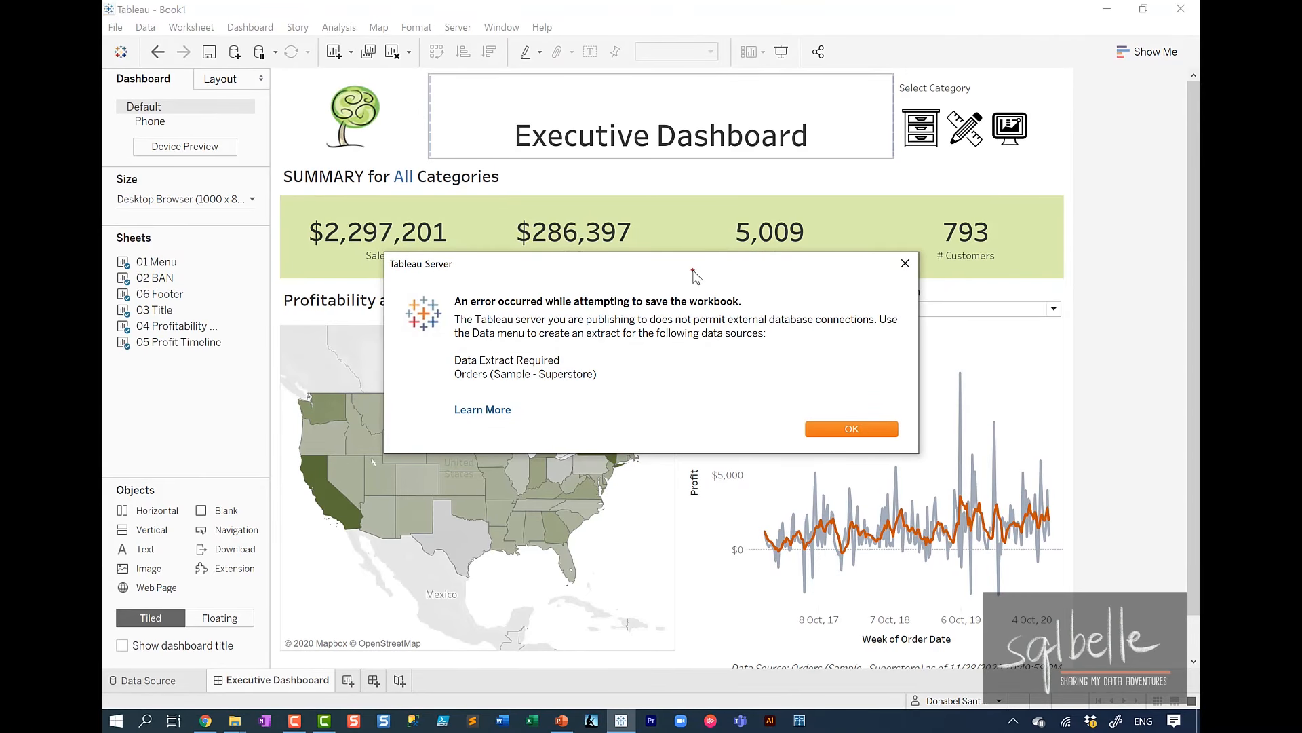
mouse_move(677, 274)
left_mouse_down()
mouse_move(719, 475)
mouse_move(635, 244)
left_mouse_up()
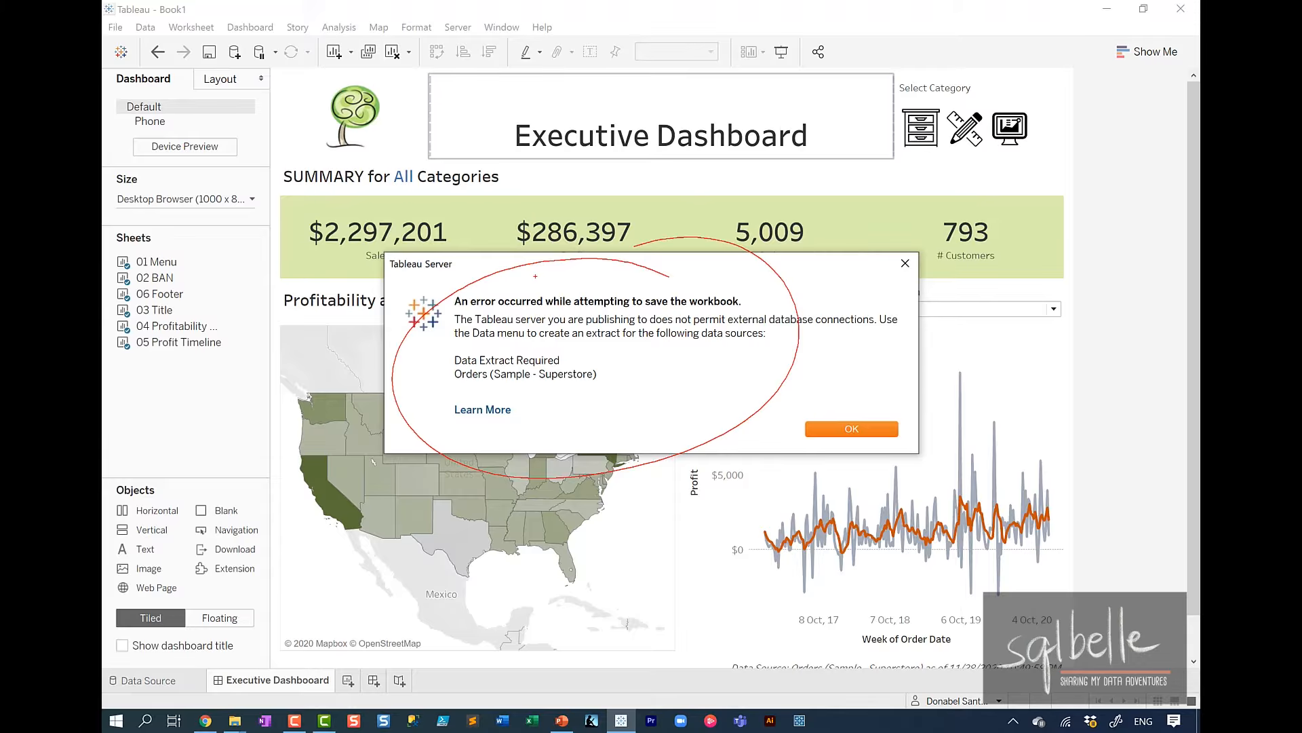
key("Escape")
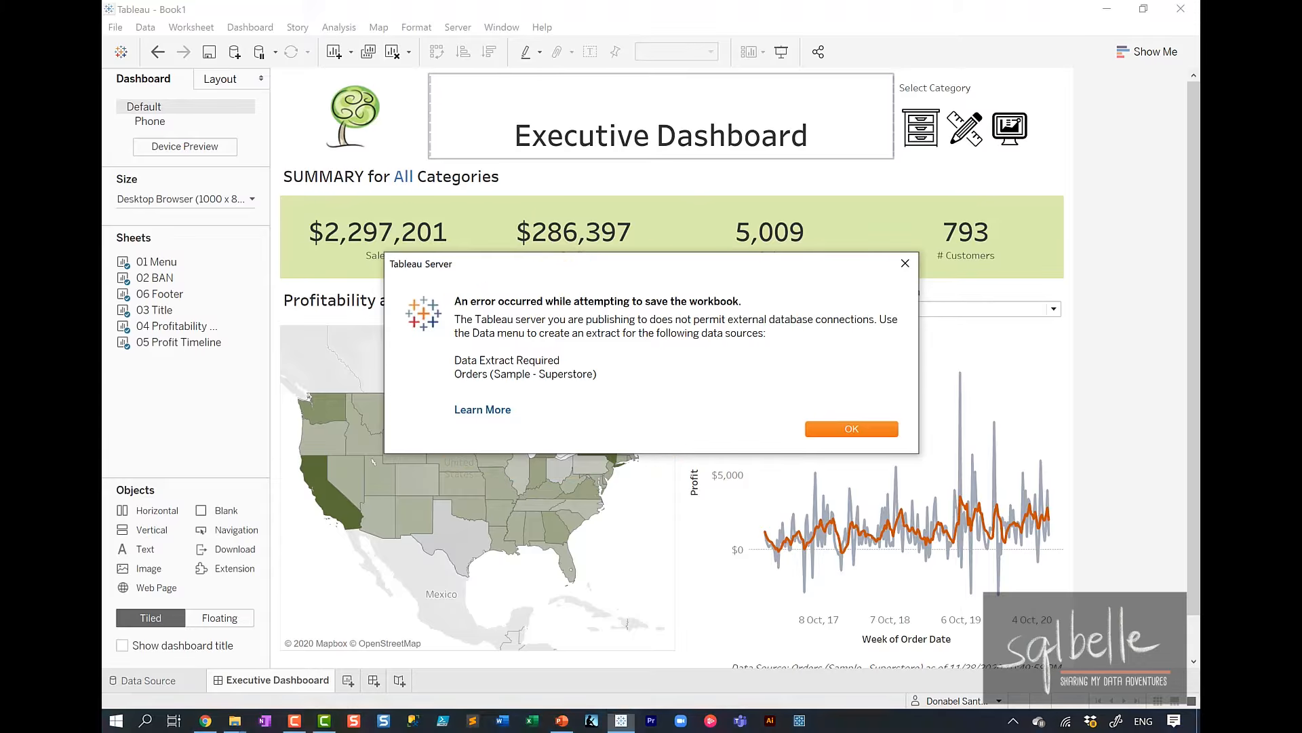
left_click(852, 429)
From the 02 BAN worksheet, extract all rows of the Orders data source and save it as Orders (Sample - Superstore).hyper.
left_click(259, 278)
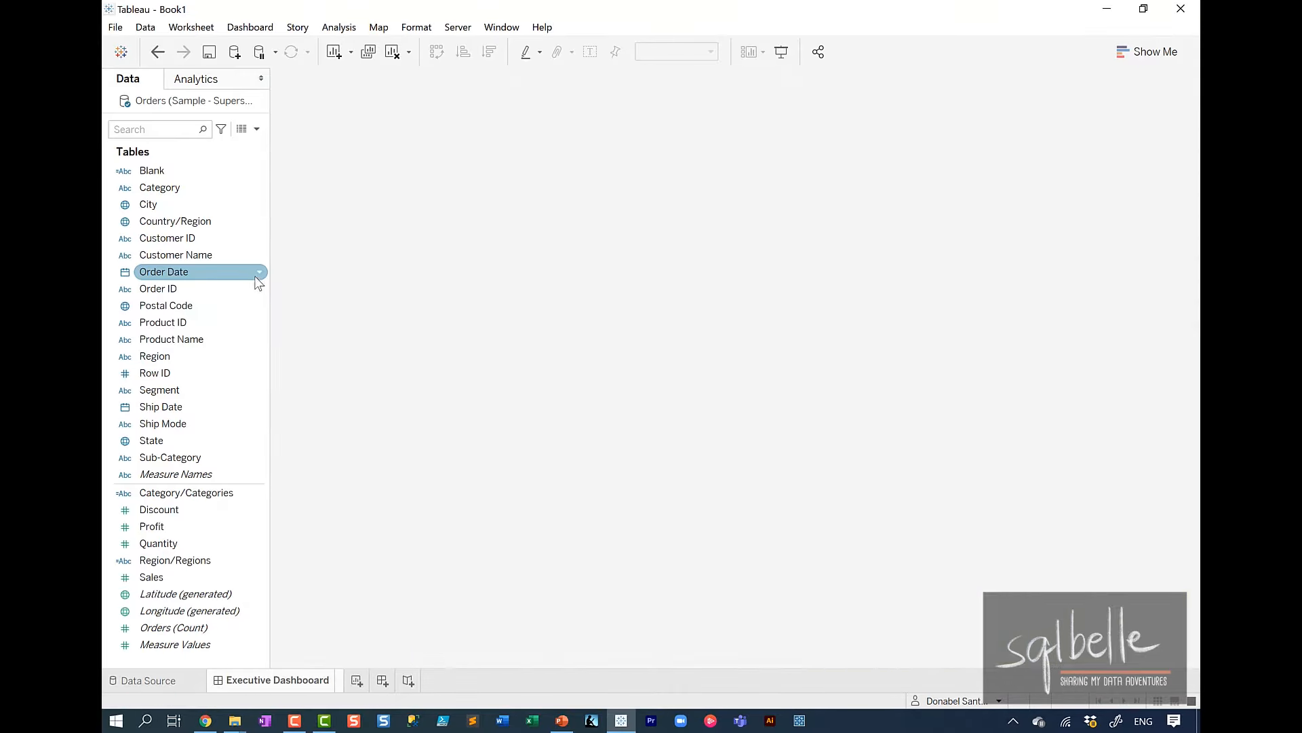
right_click(201, 102)
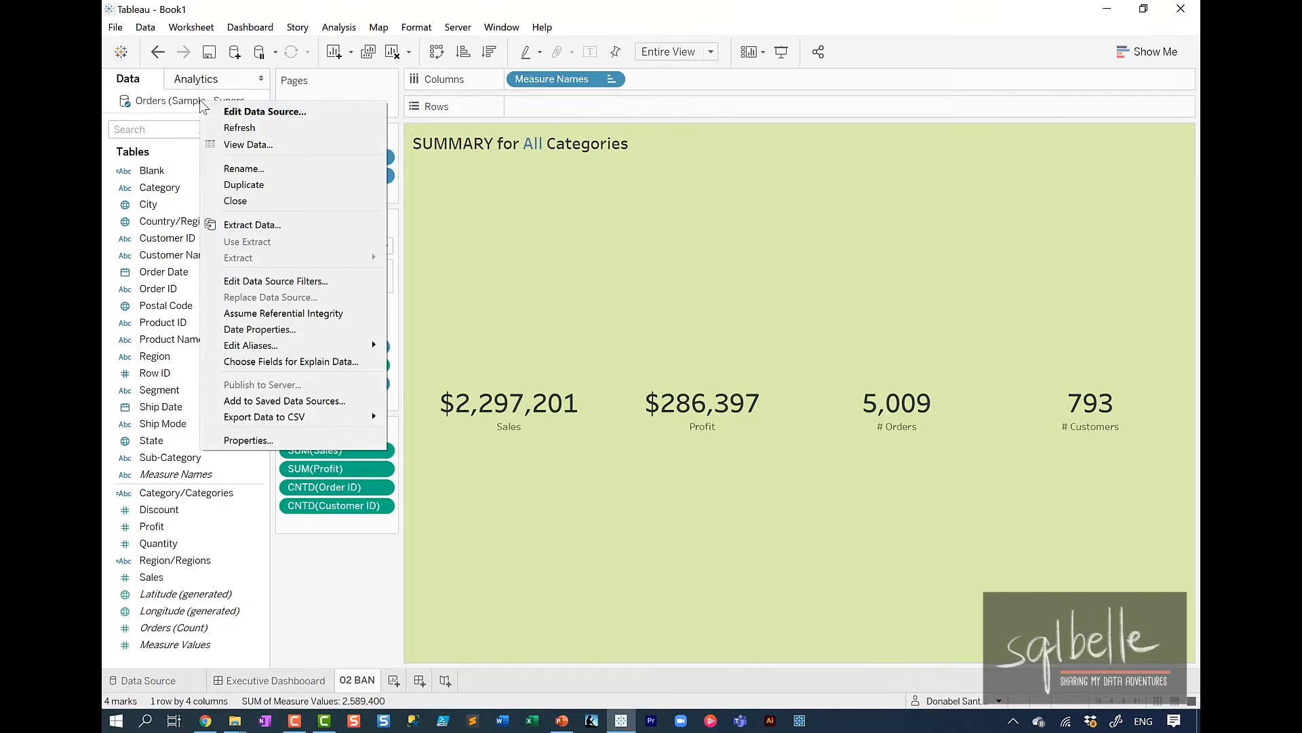
left_click(251, 225)
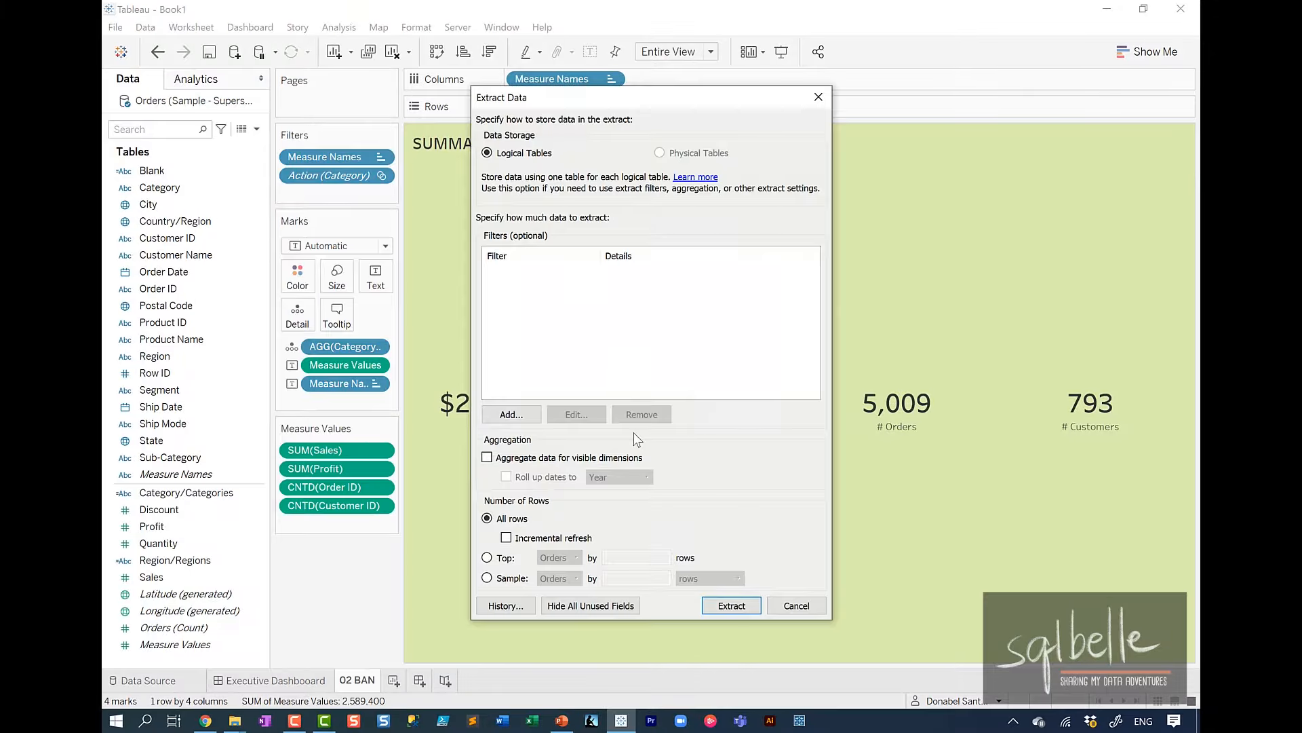
left_click(730, 605)
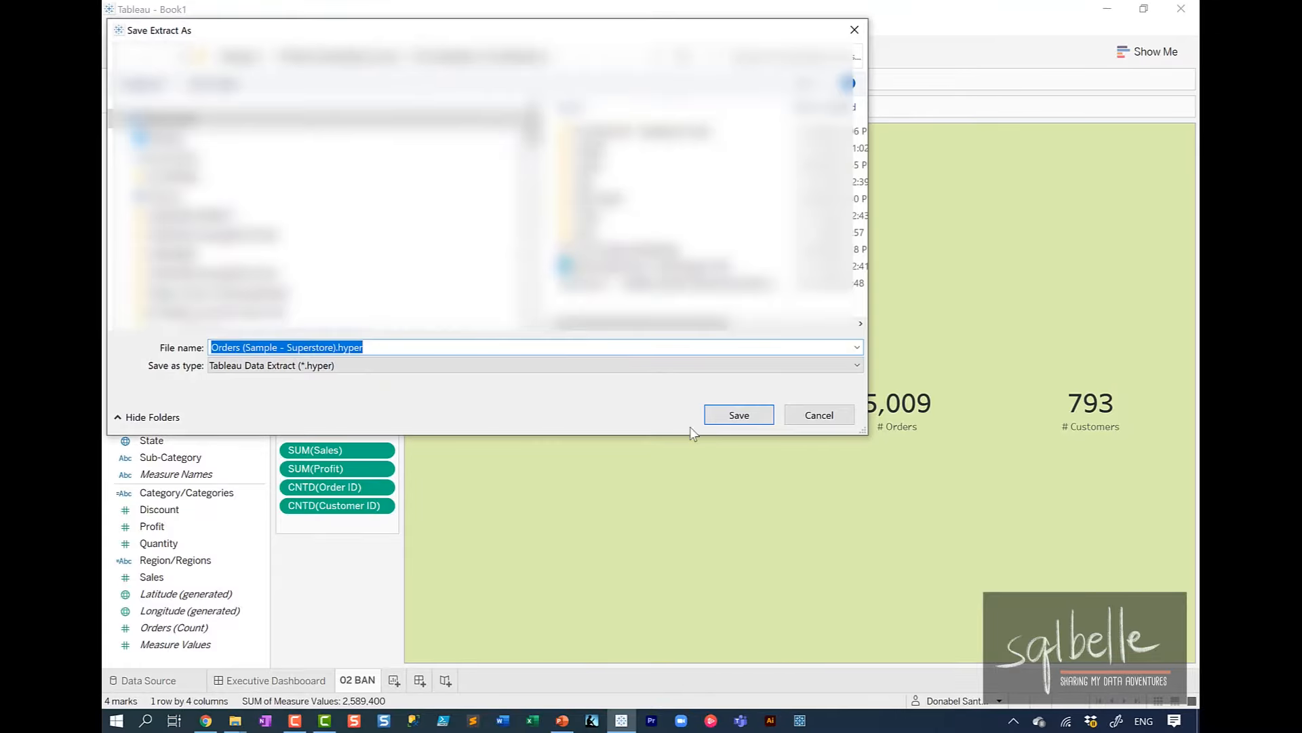
left_click(730, 416)
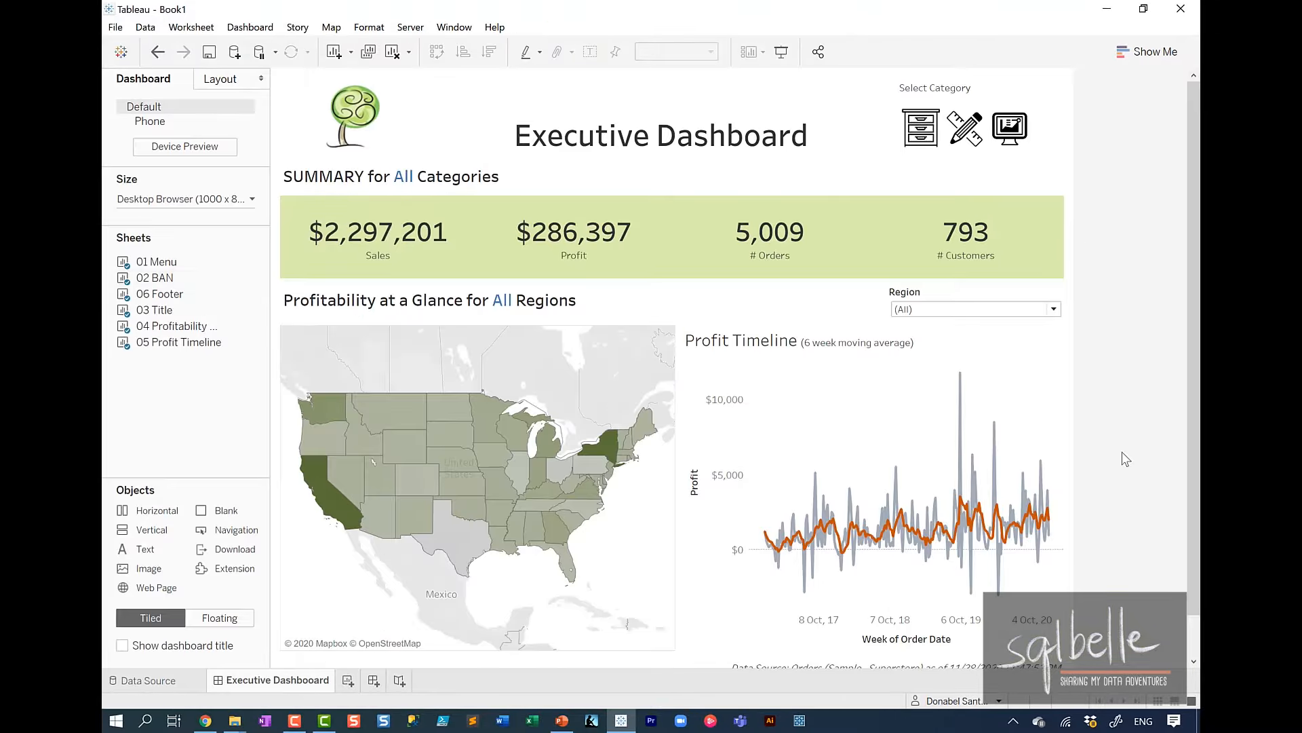
Publish the workbook to Tableau Public with the title "Executive Dashboard".
left_click(421, 29)
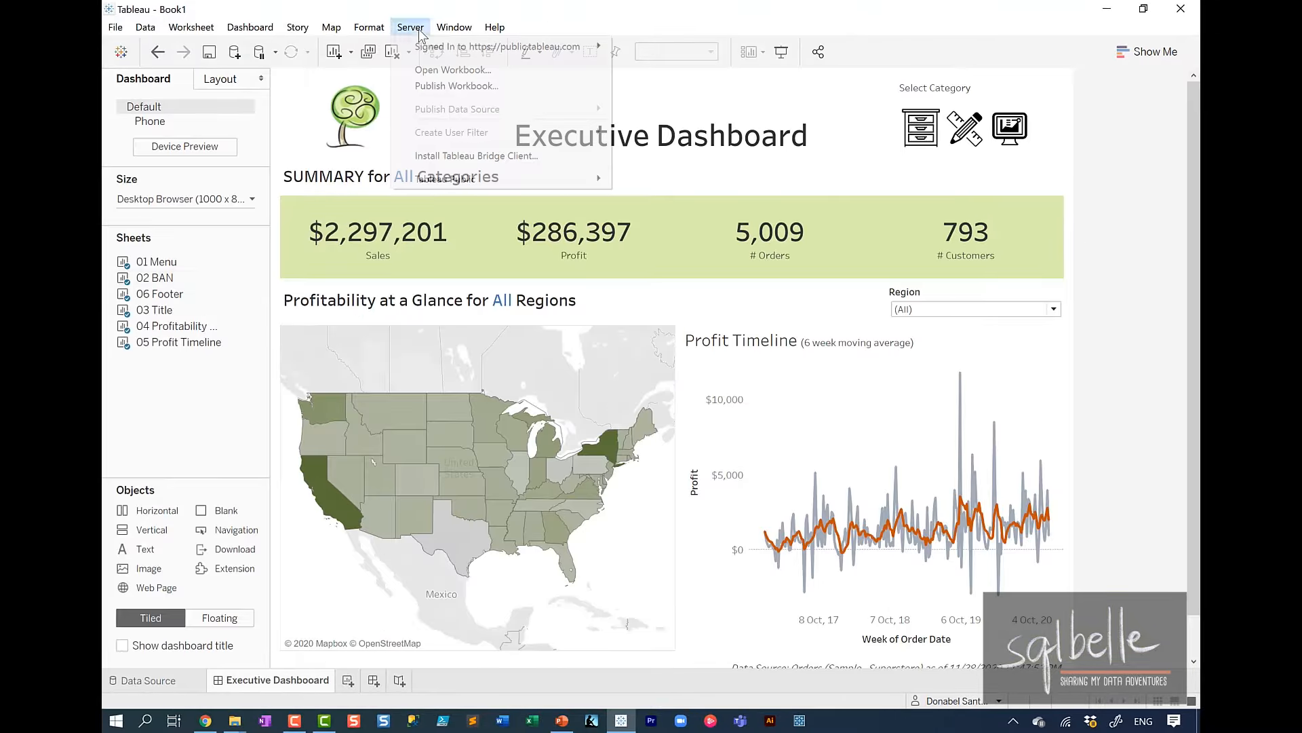
left_click(456, 86)
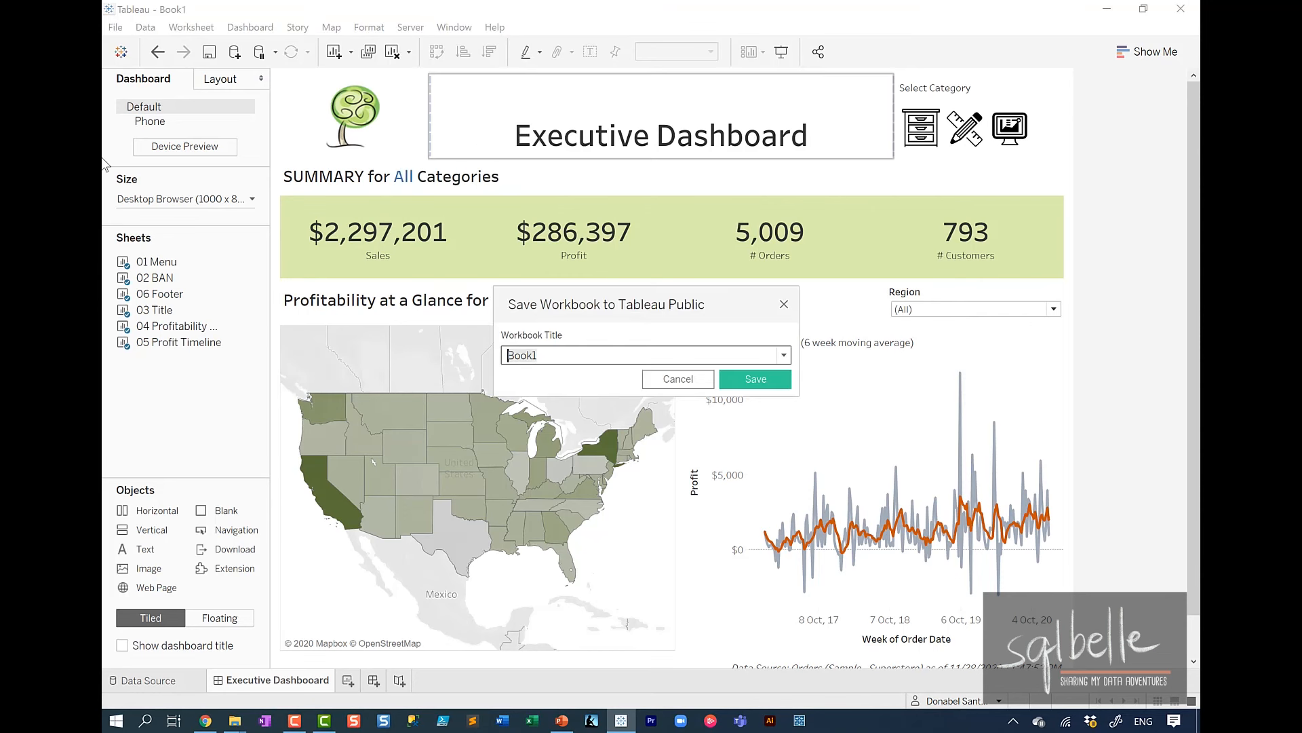
type("Executive Dashboard")
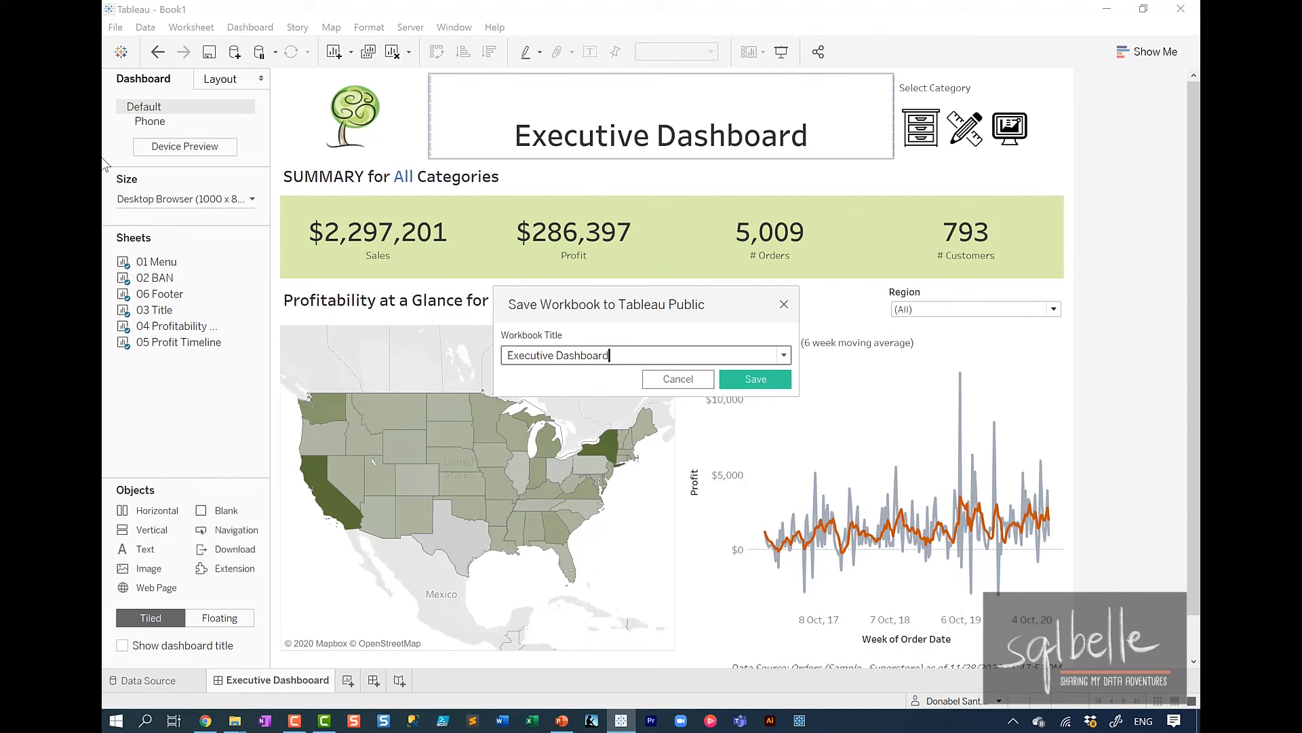
left_click(754, 379)
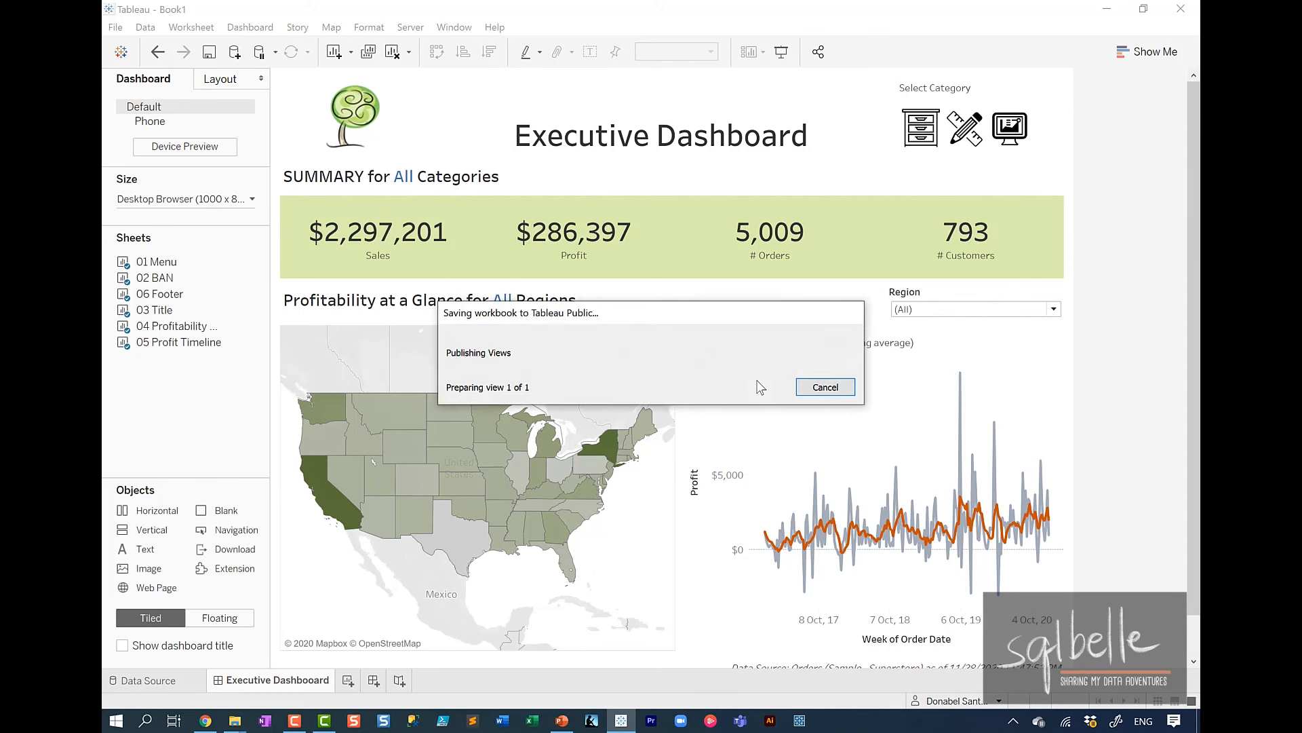